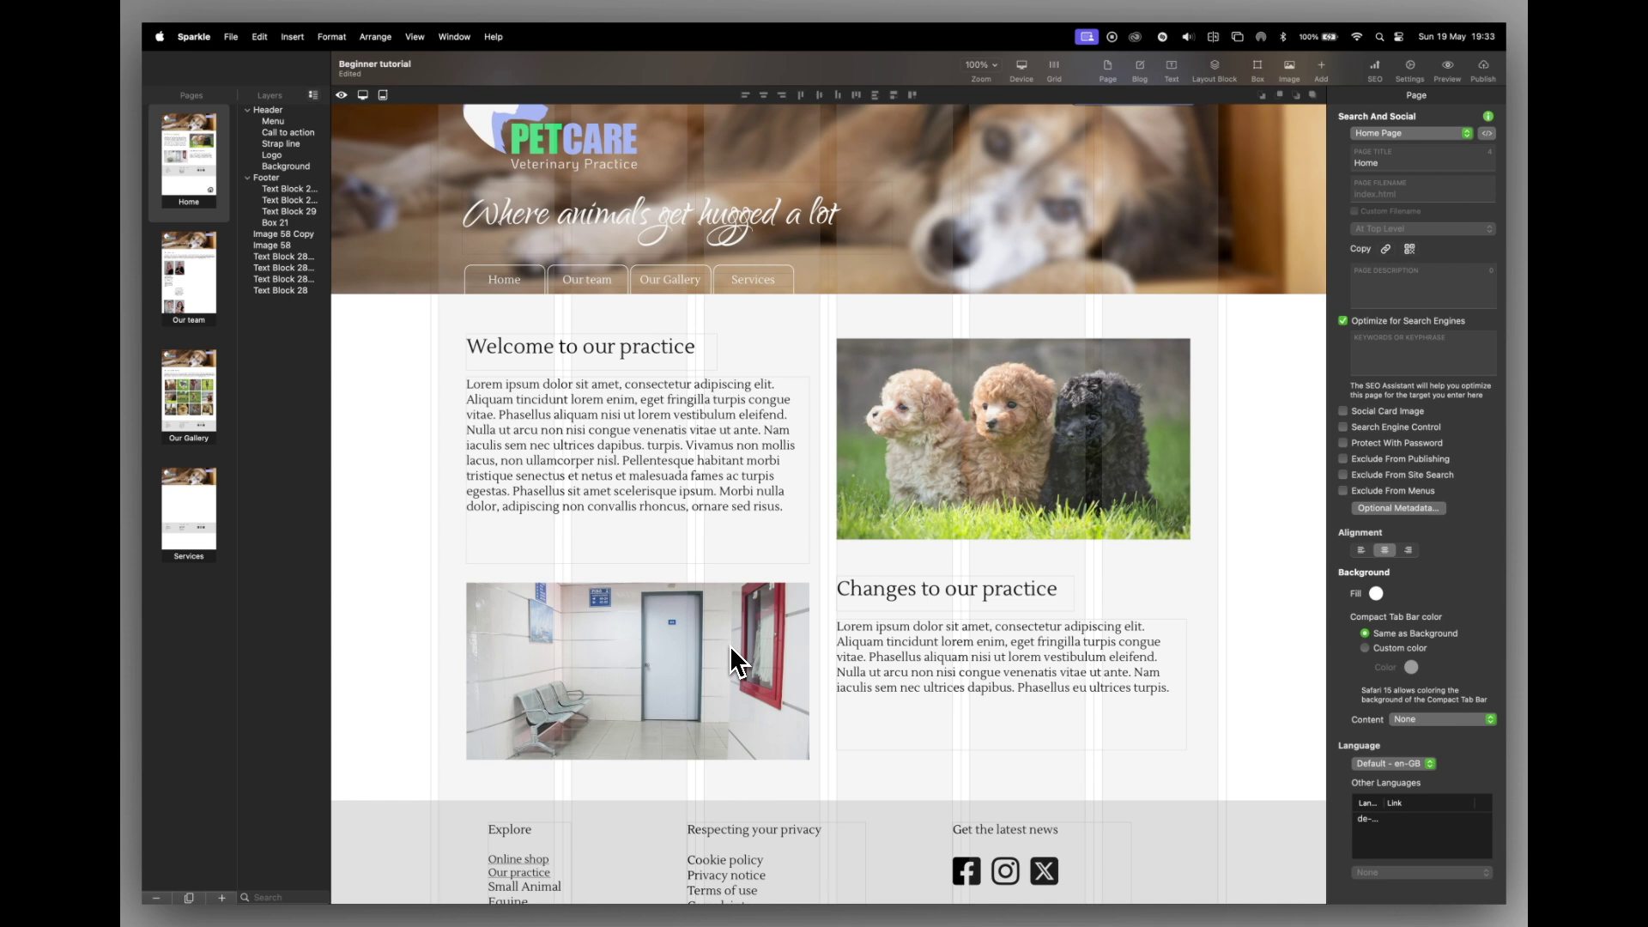
Step: Launch QuickTime Player and start a new movie recording using the iPhone as source
key(F4)
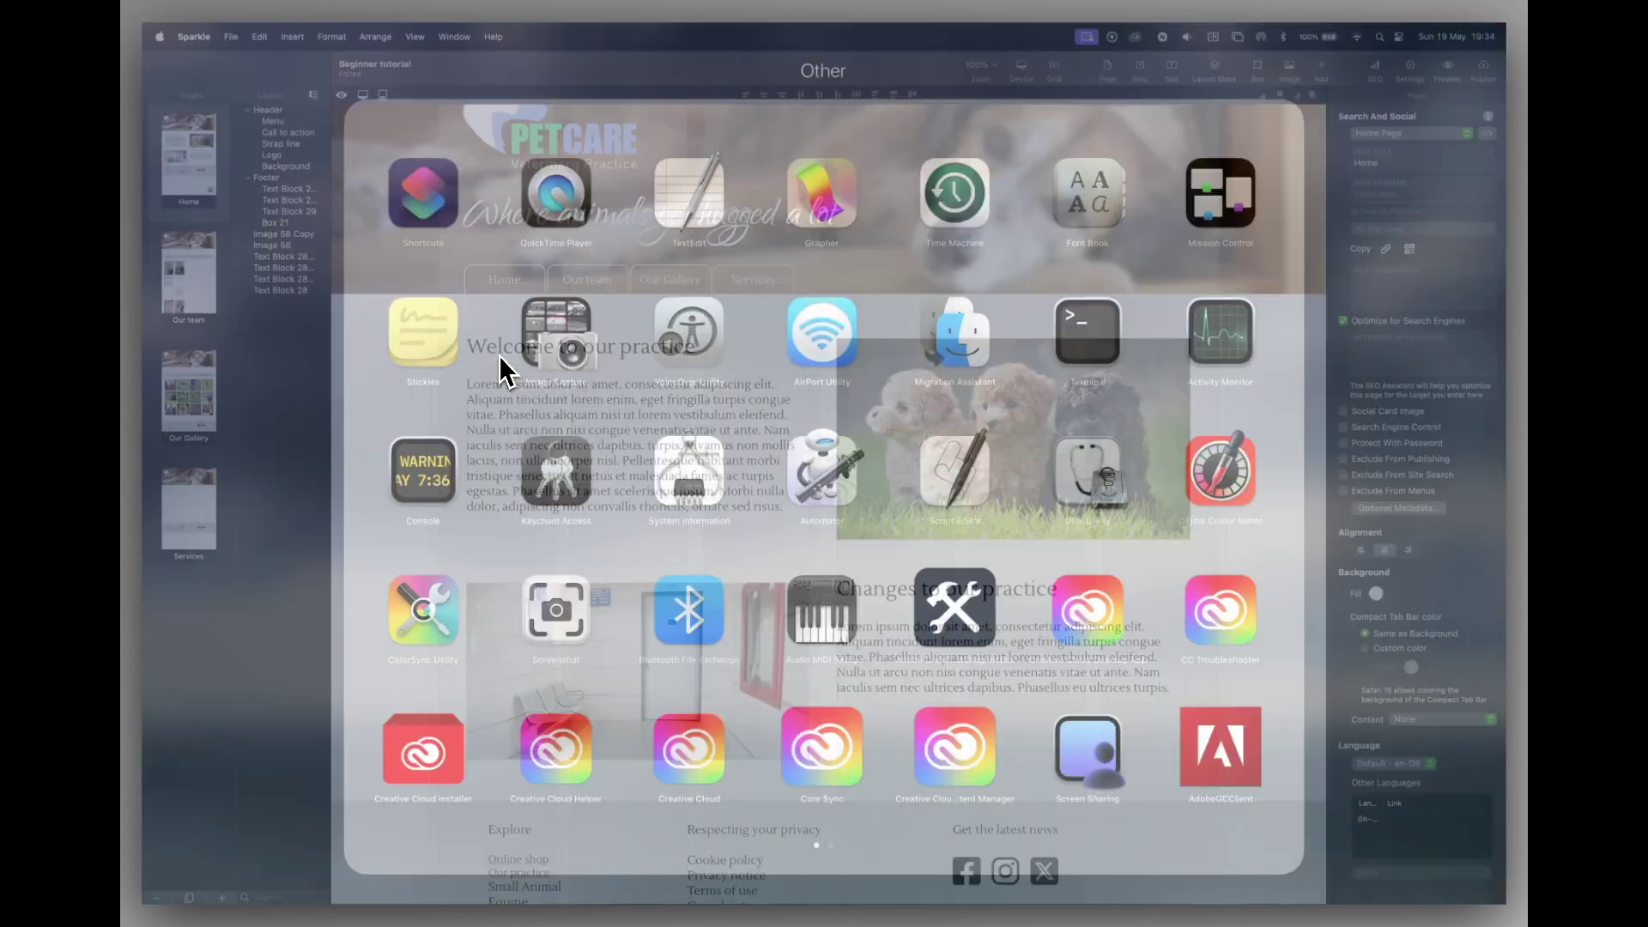
click(556, 201)
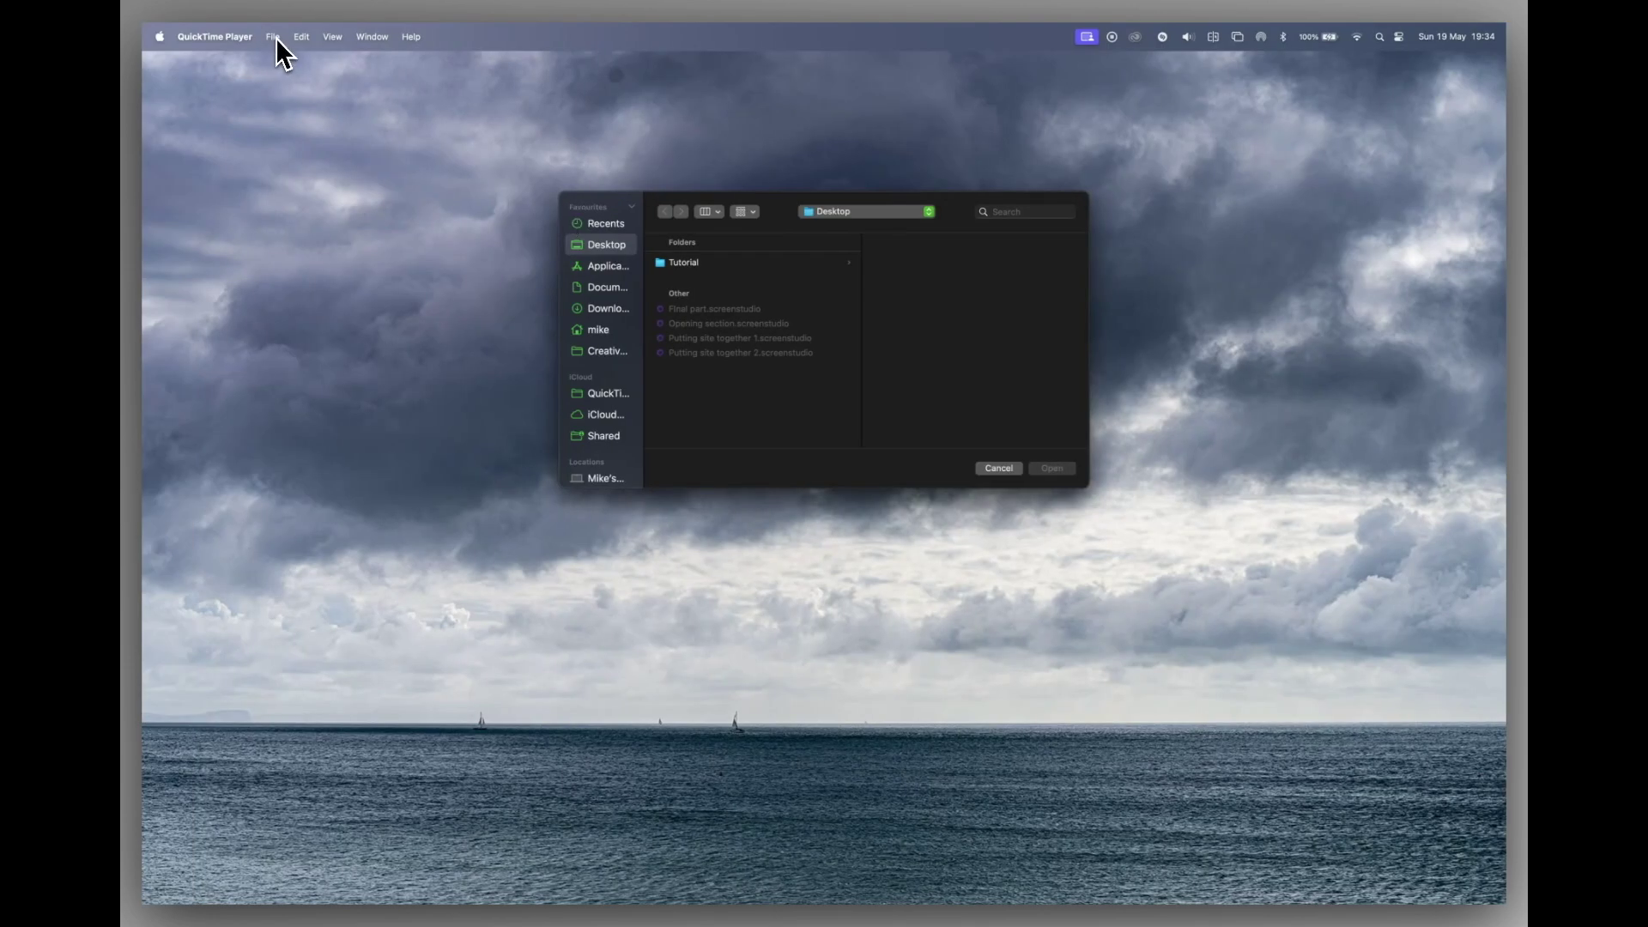
click(274, 37)
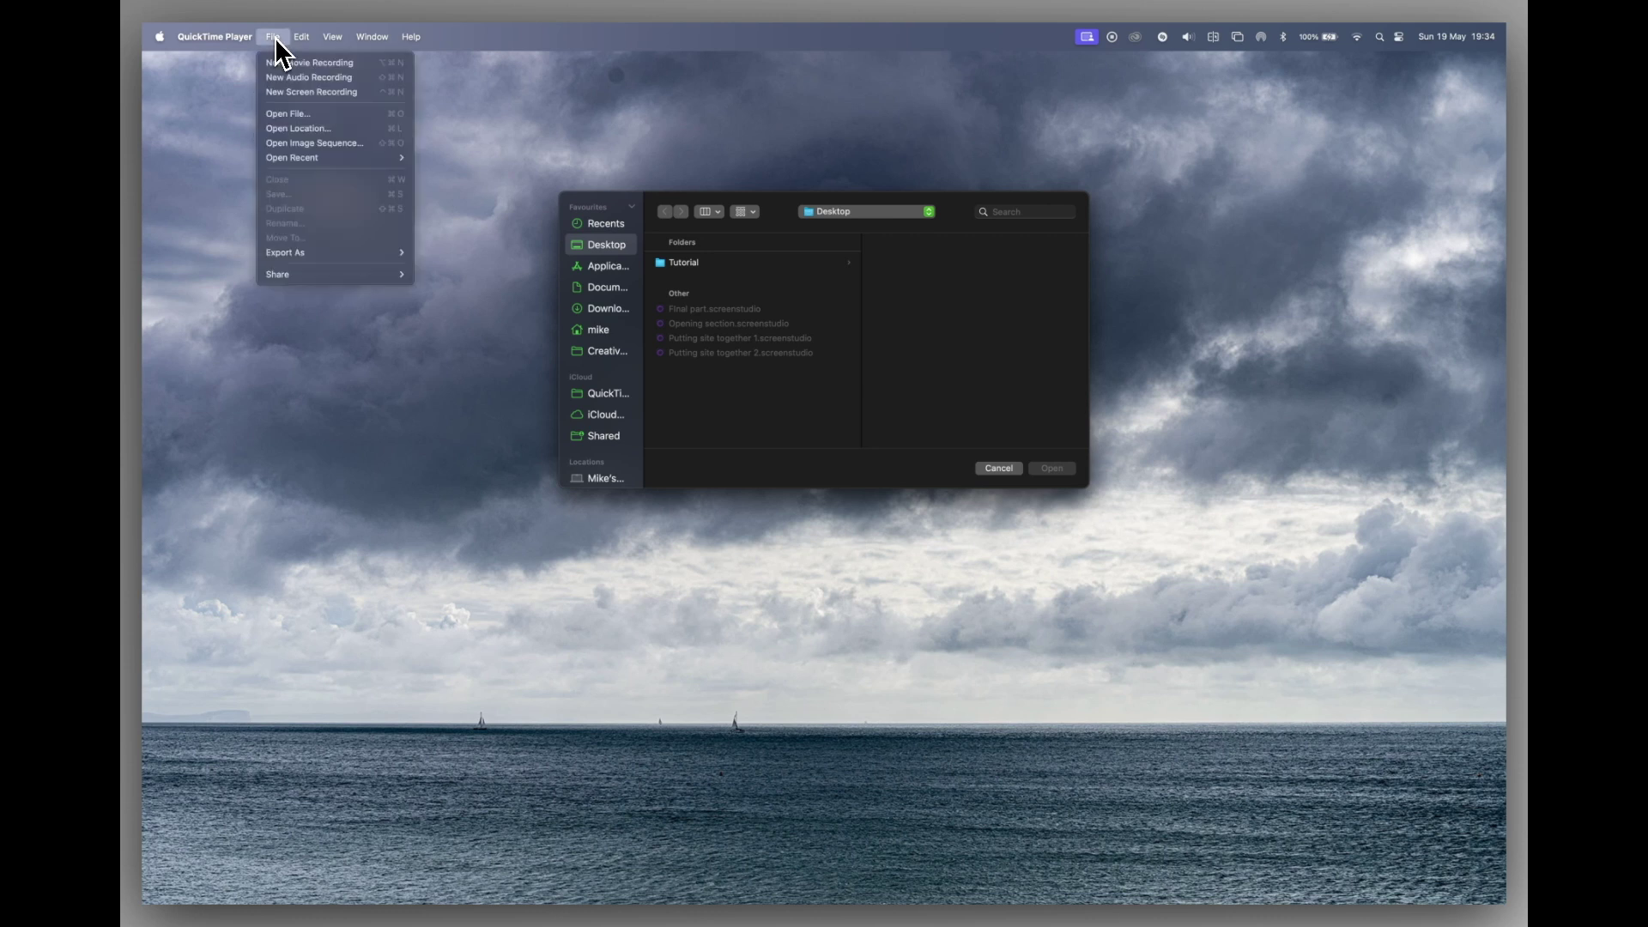
click(292, 67)
click(1403, 158)
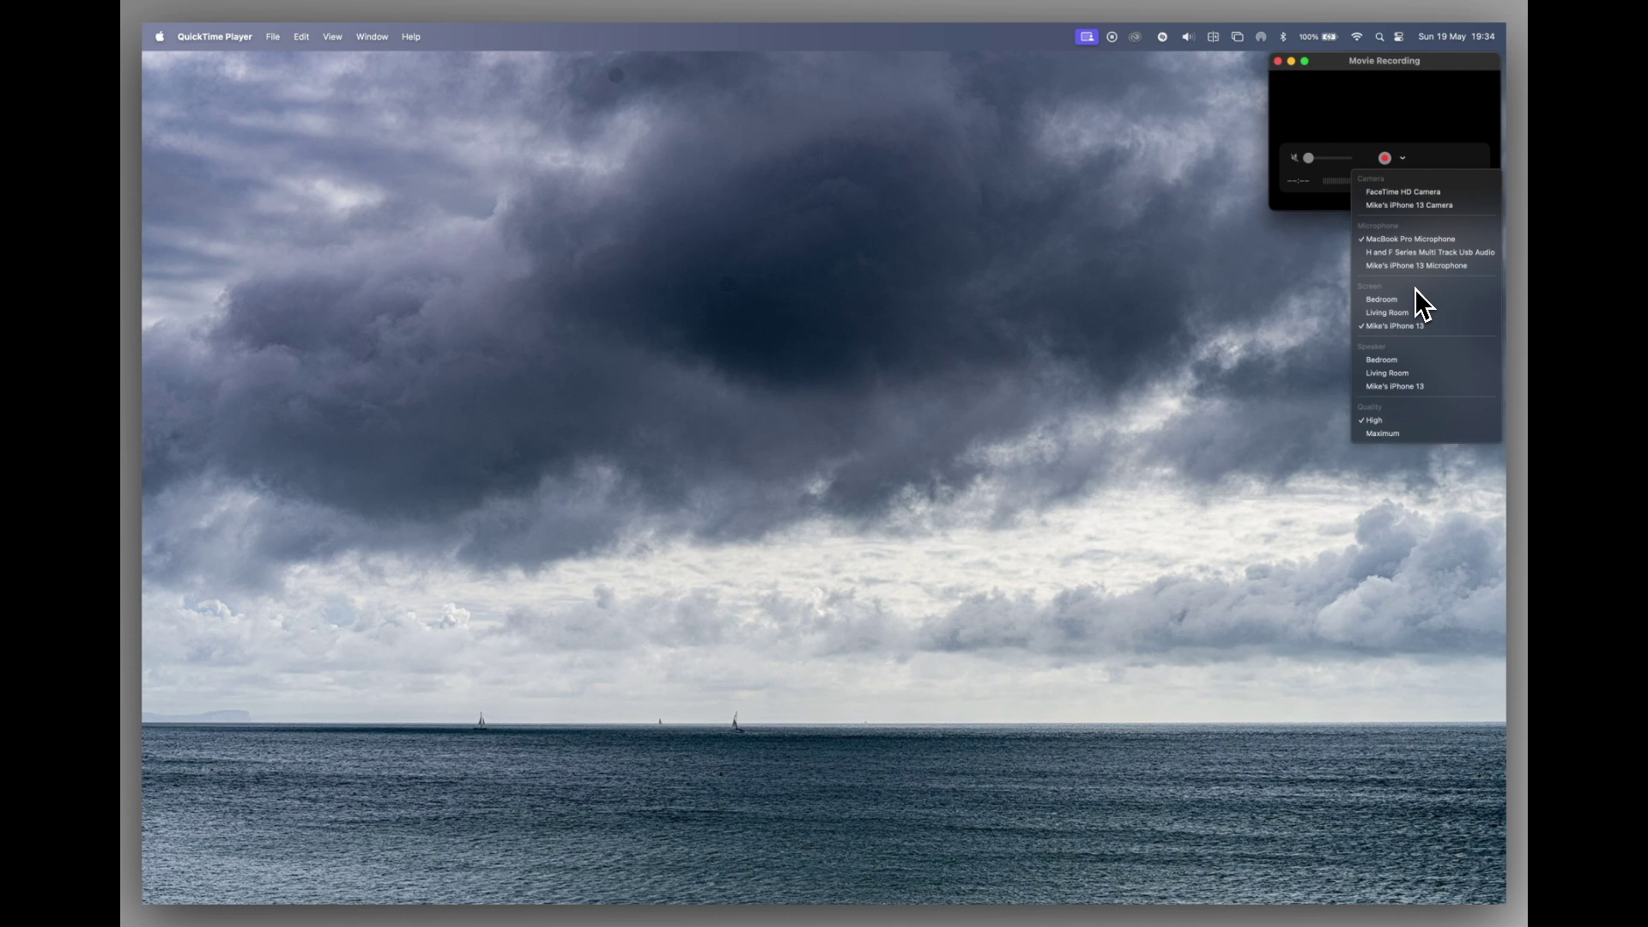
click(1422, 388)
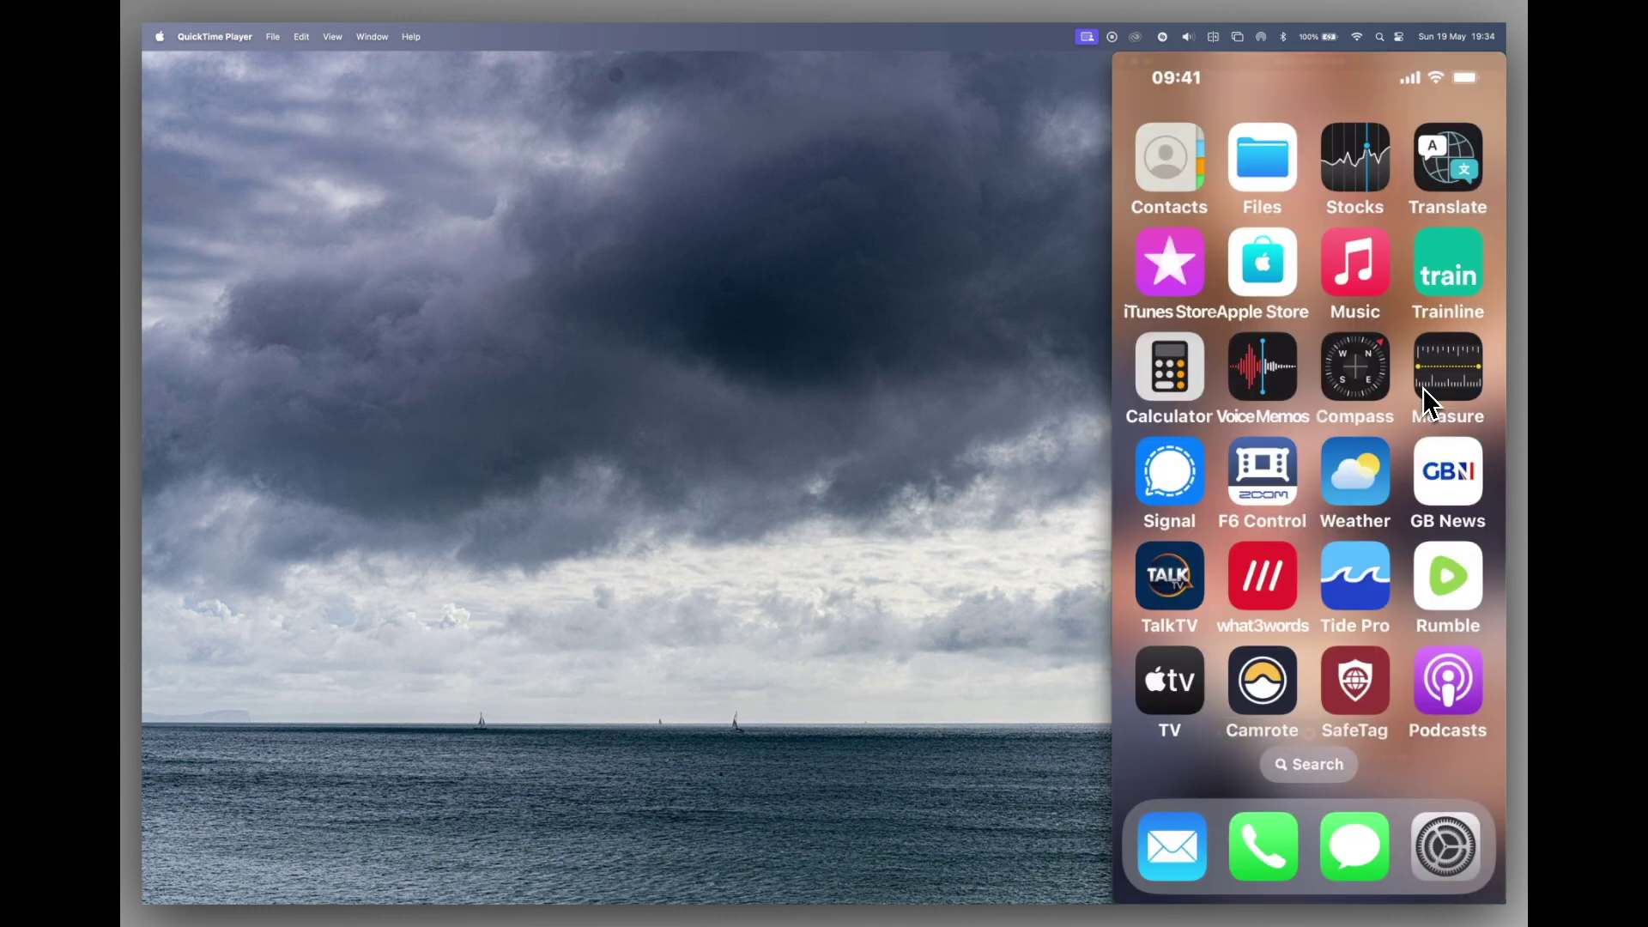
mouse_move(1423, 383)
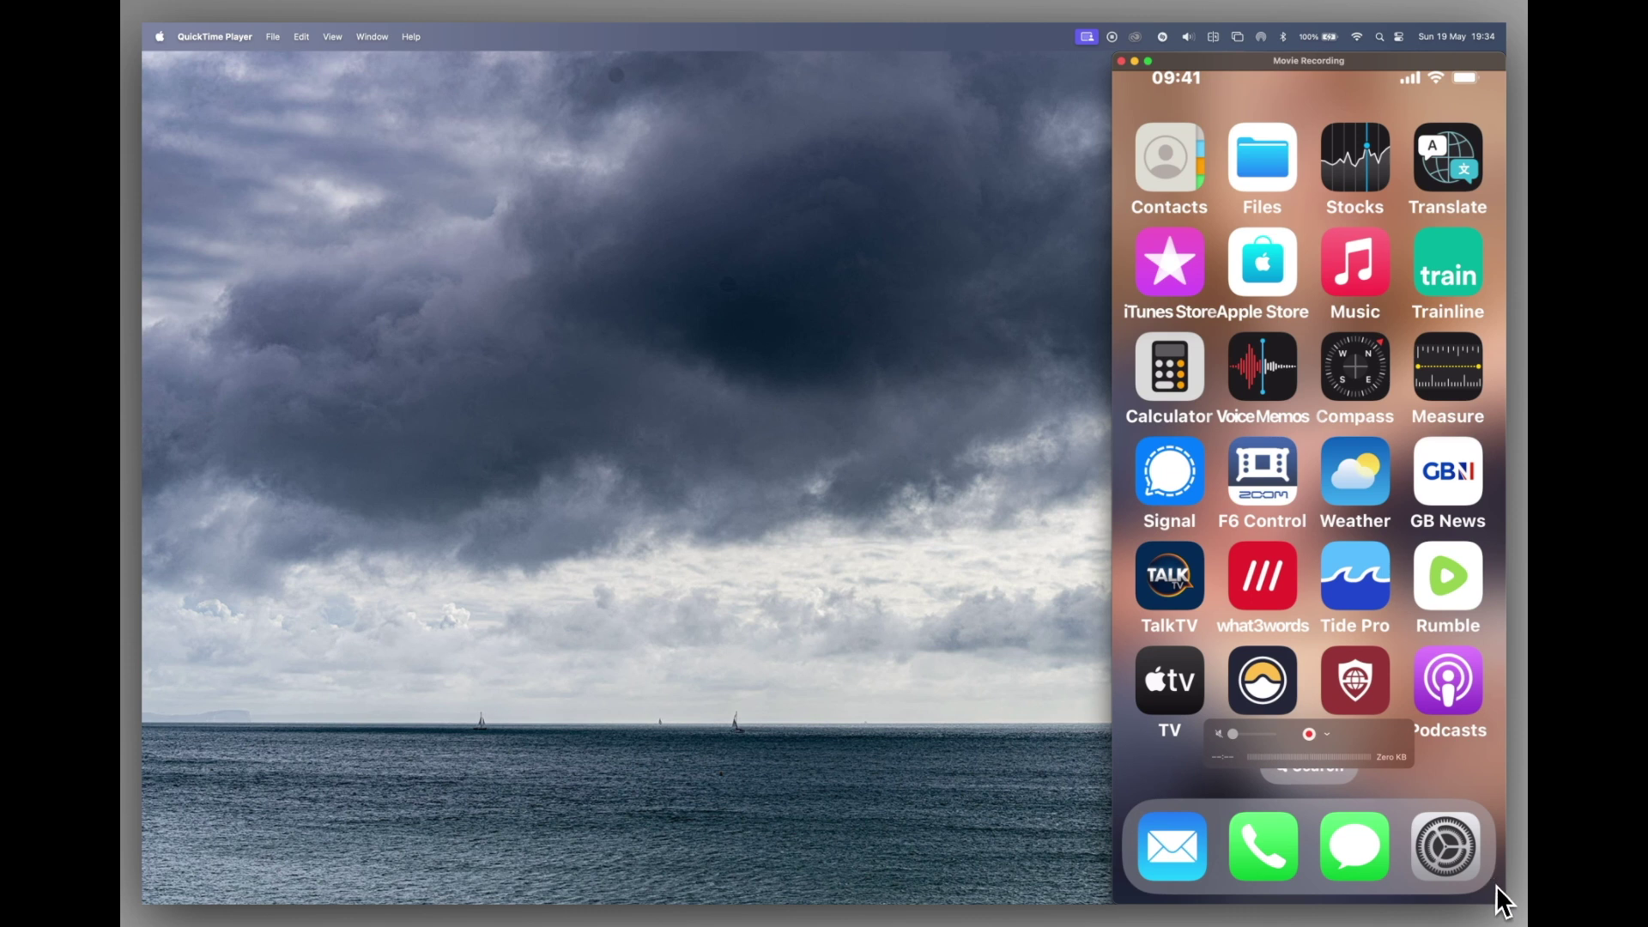
Step: Shrink the iPhone mirror window and move it to the screen's right edge
drag(1497, 887, 1385, 642)
drag(1210, 67, 1309, 58)
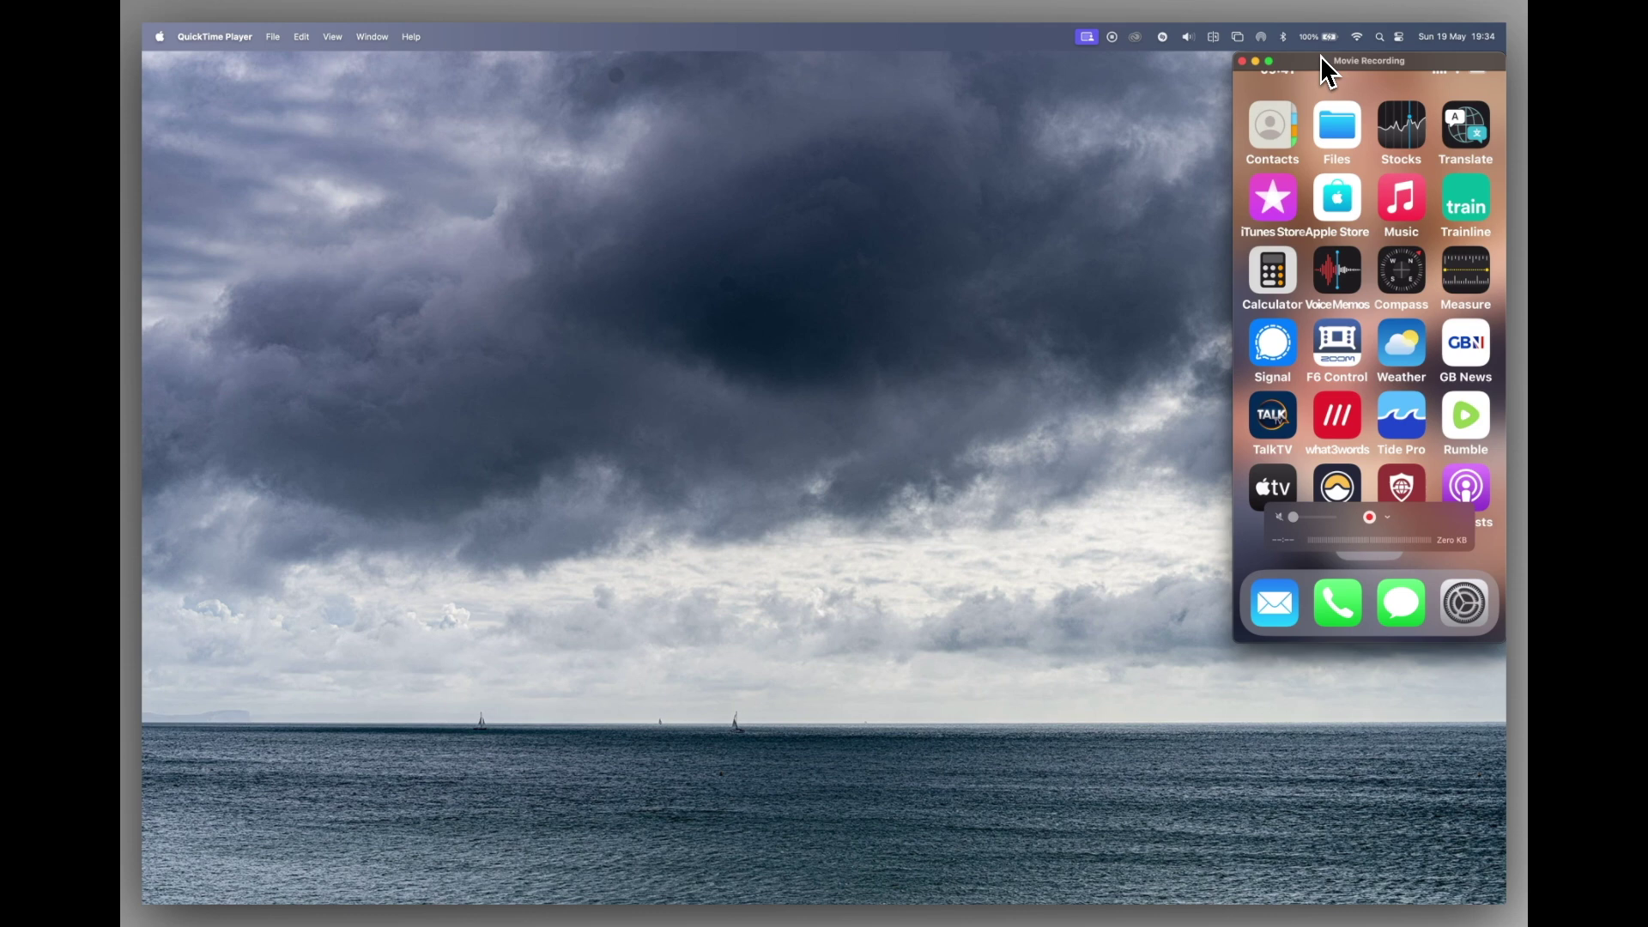
key(super+Tab)
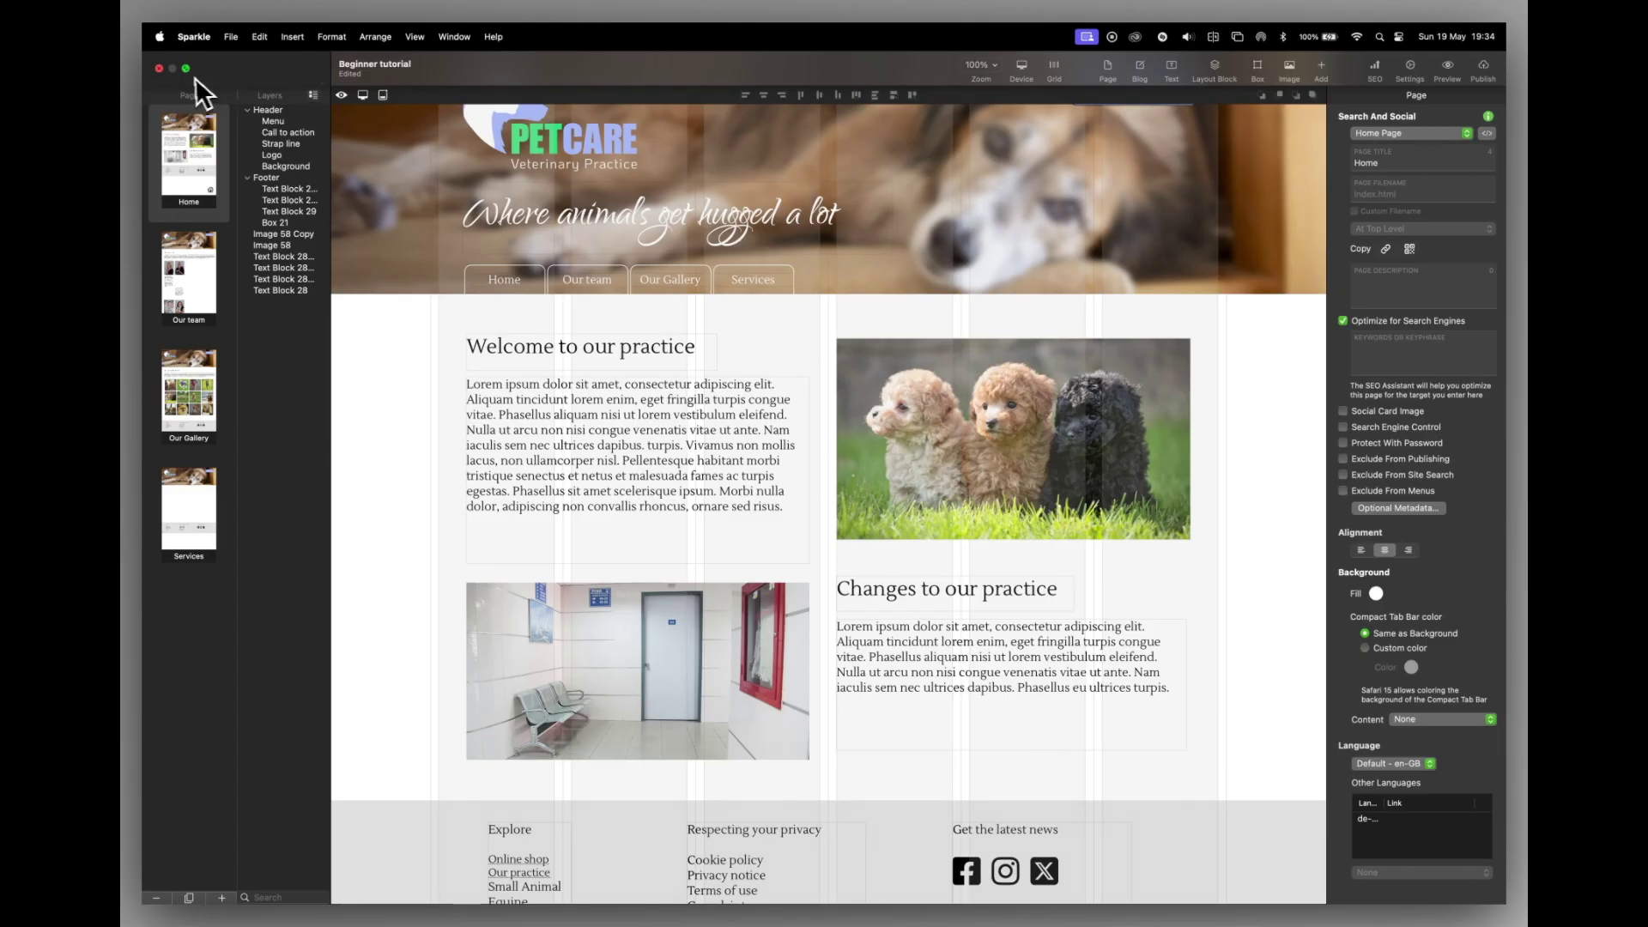
Step: Take Sparkle and Safari out of full screen and narrow both beside the iPhone mirror
click(186, 69)
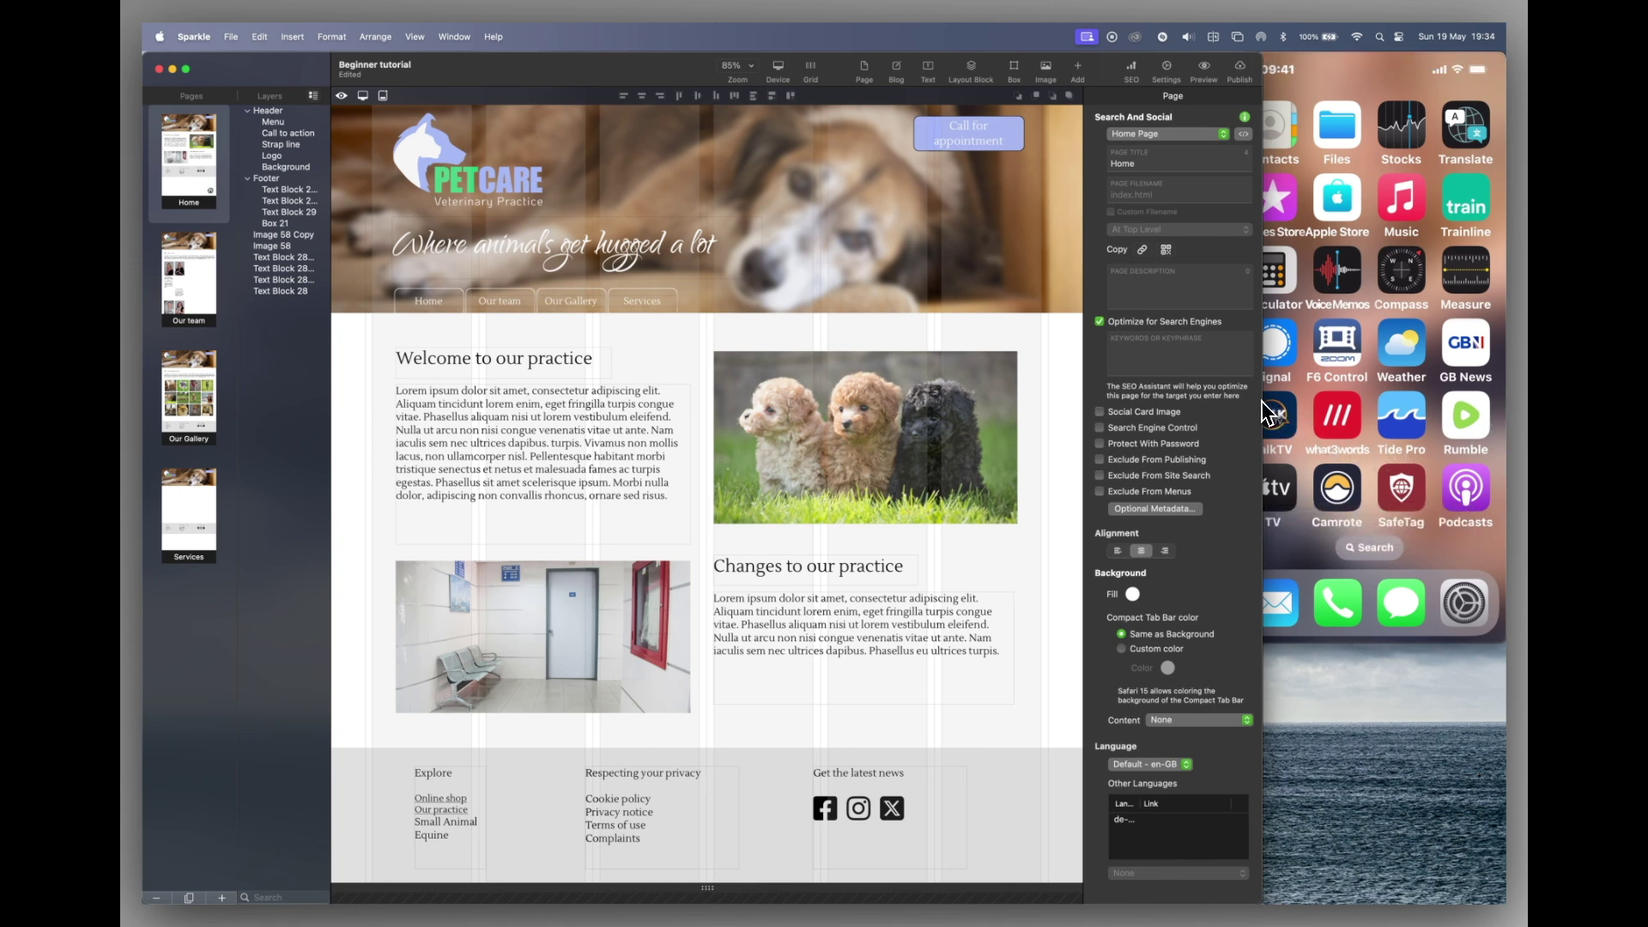
drag(1261, 399, 1230, 399)
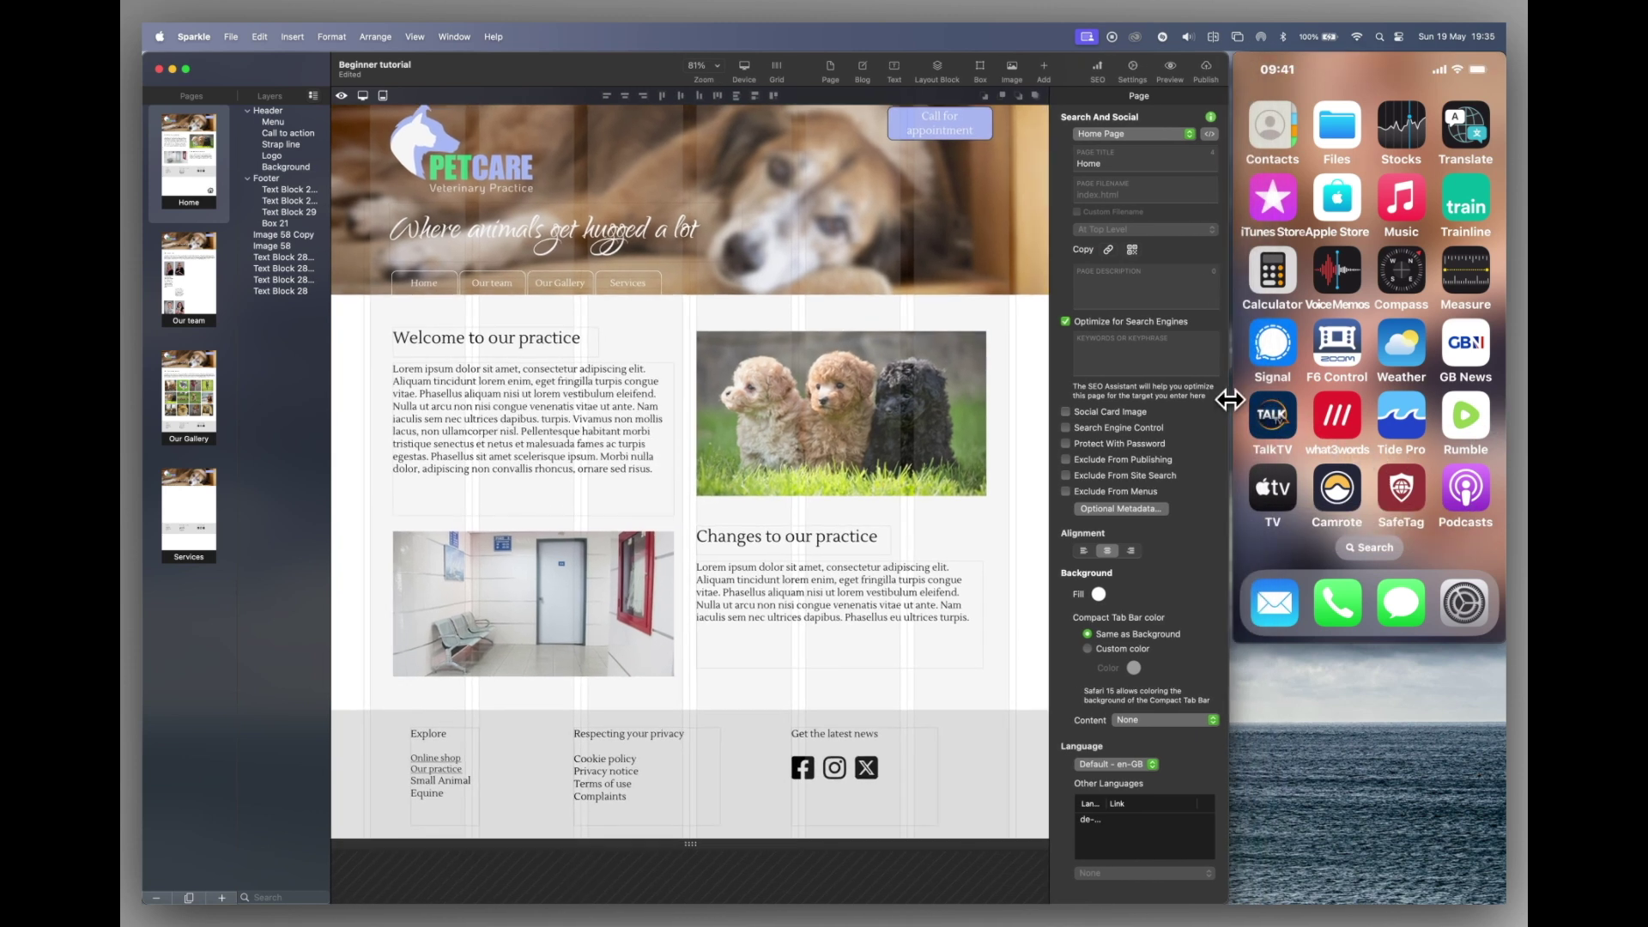
key(super+Tab)
key(super+Tab)
key(super+Tab)
key(super+Tab)
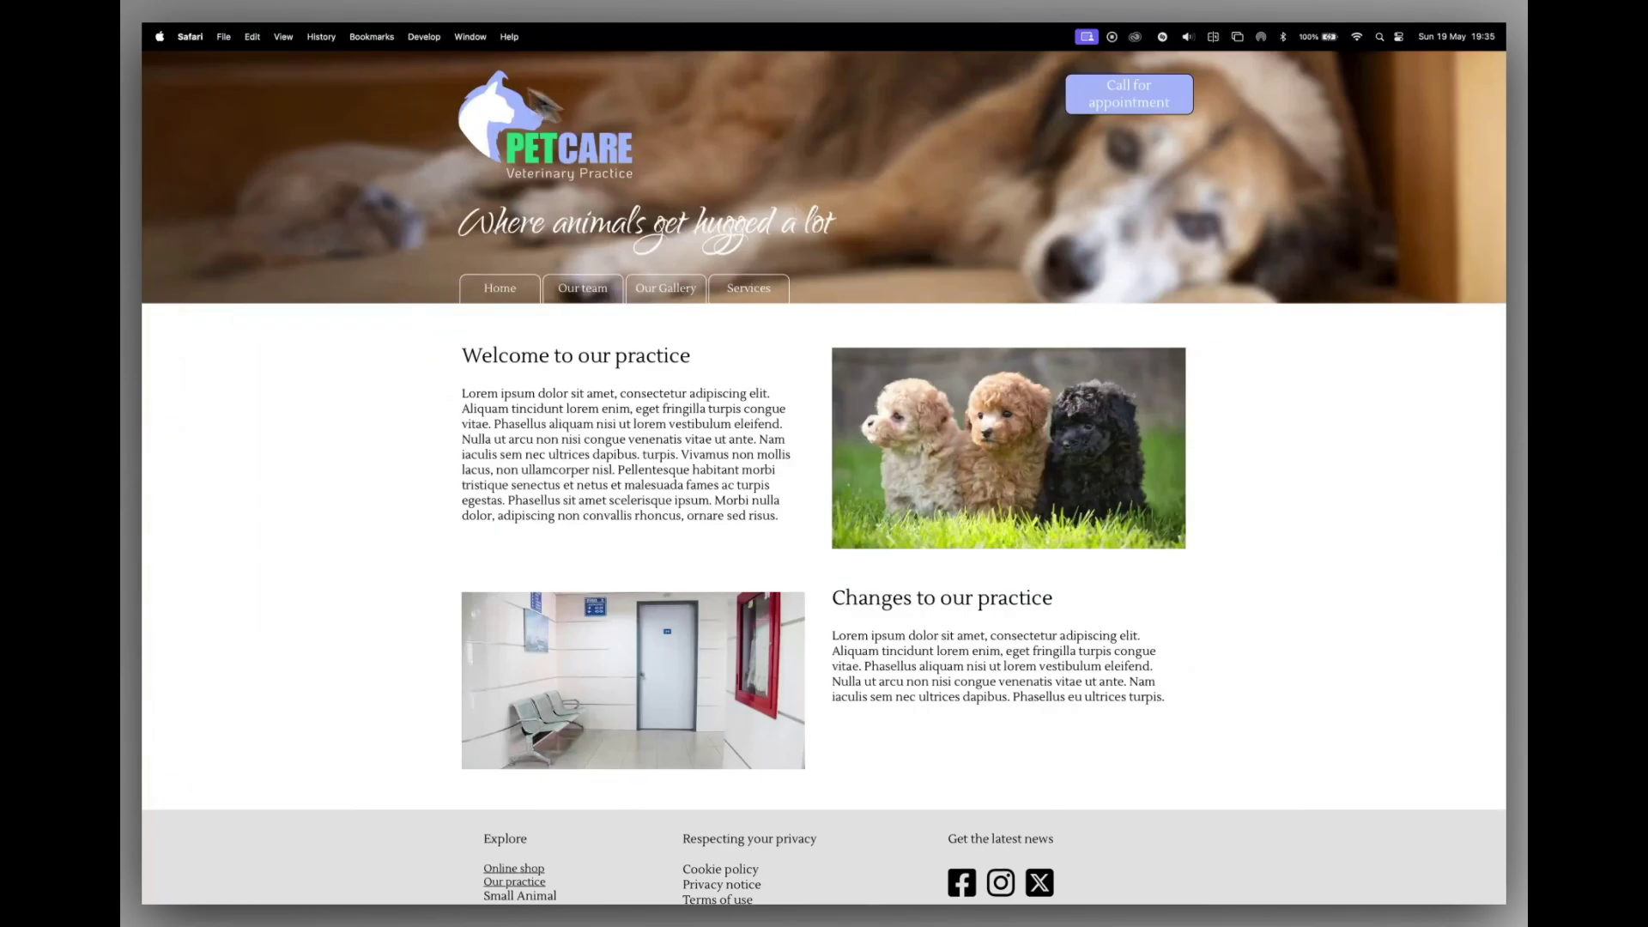
click(185, 70)
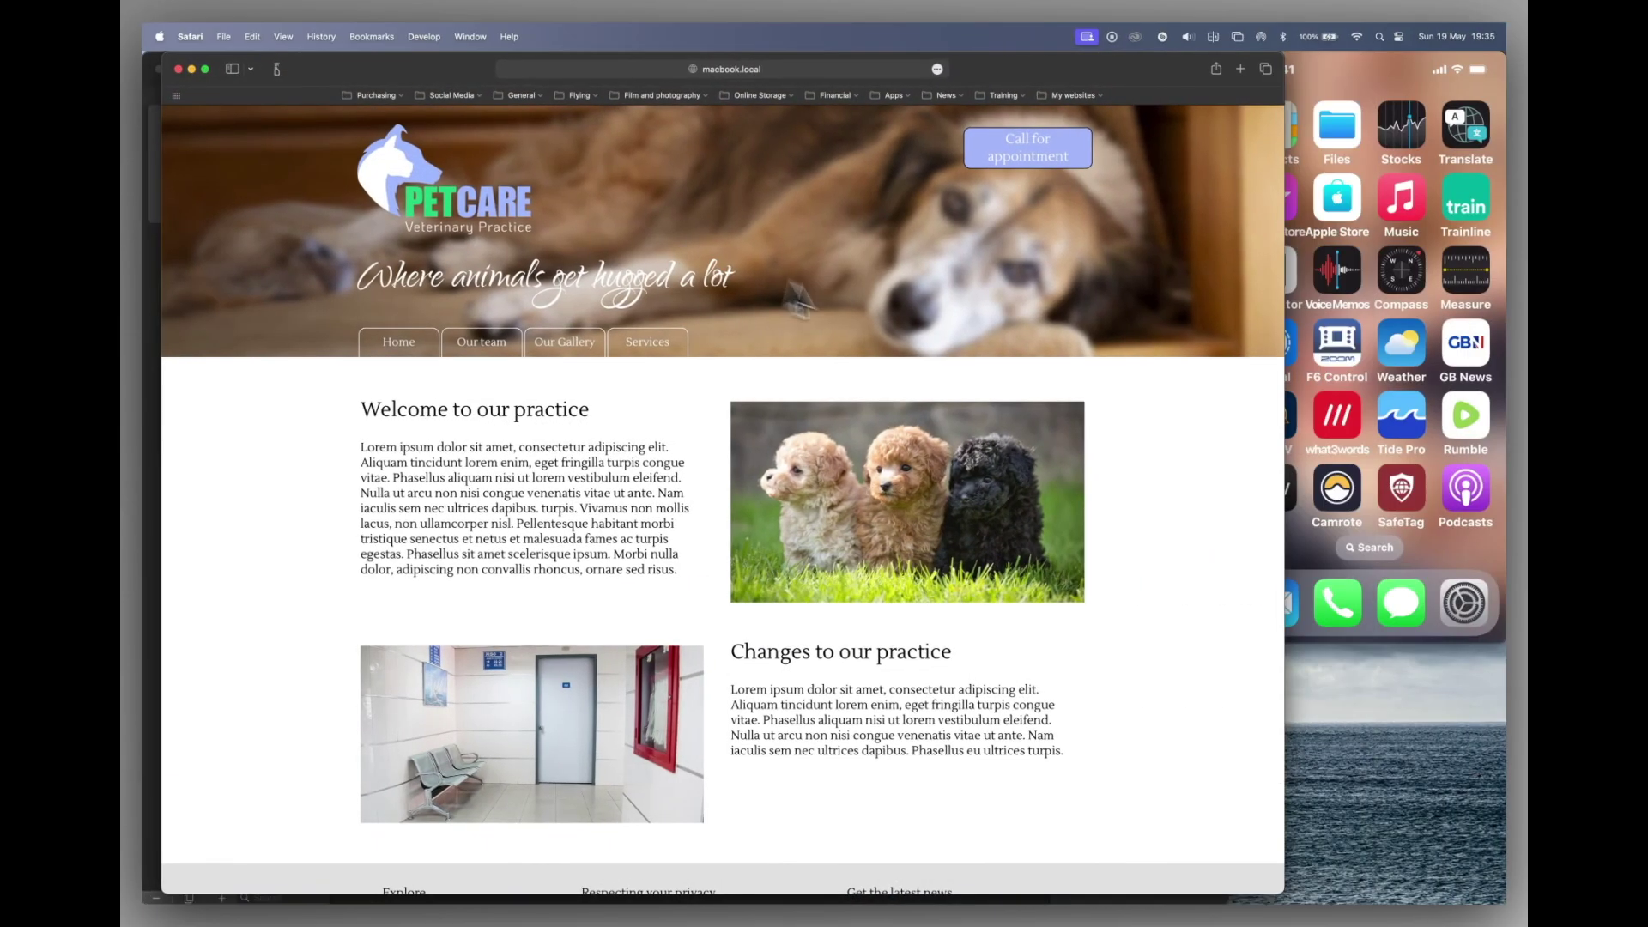
drag(1114, 76, 1083, 66)
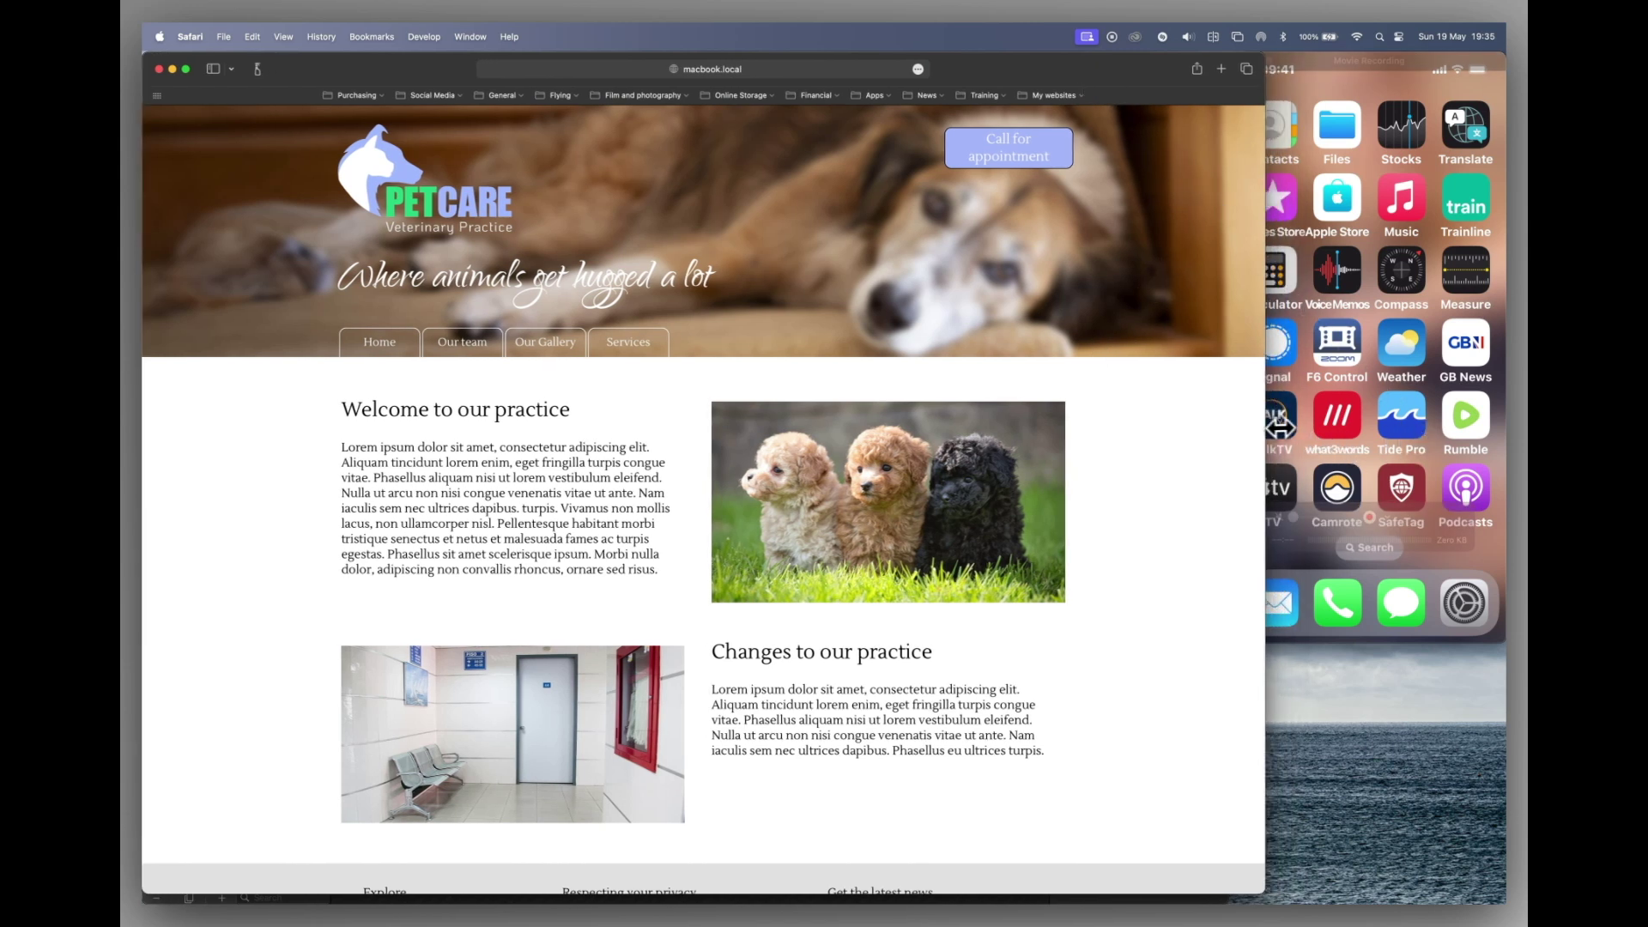
drag(1265, 421, 1230, 421)
key(super+Tab)
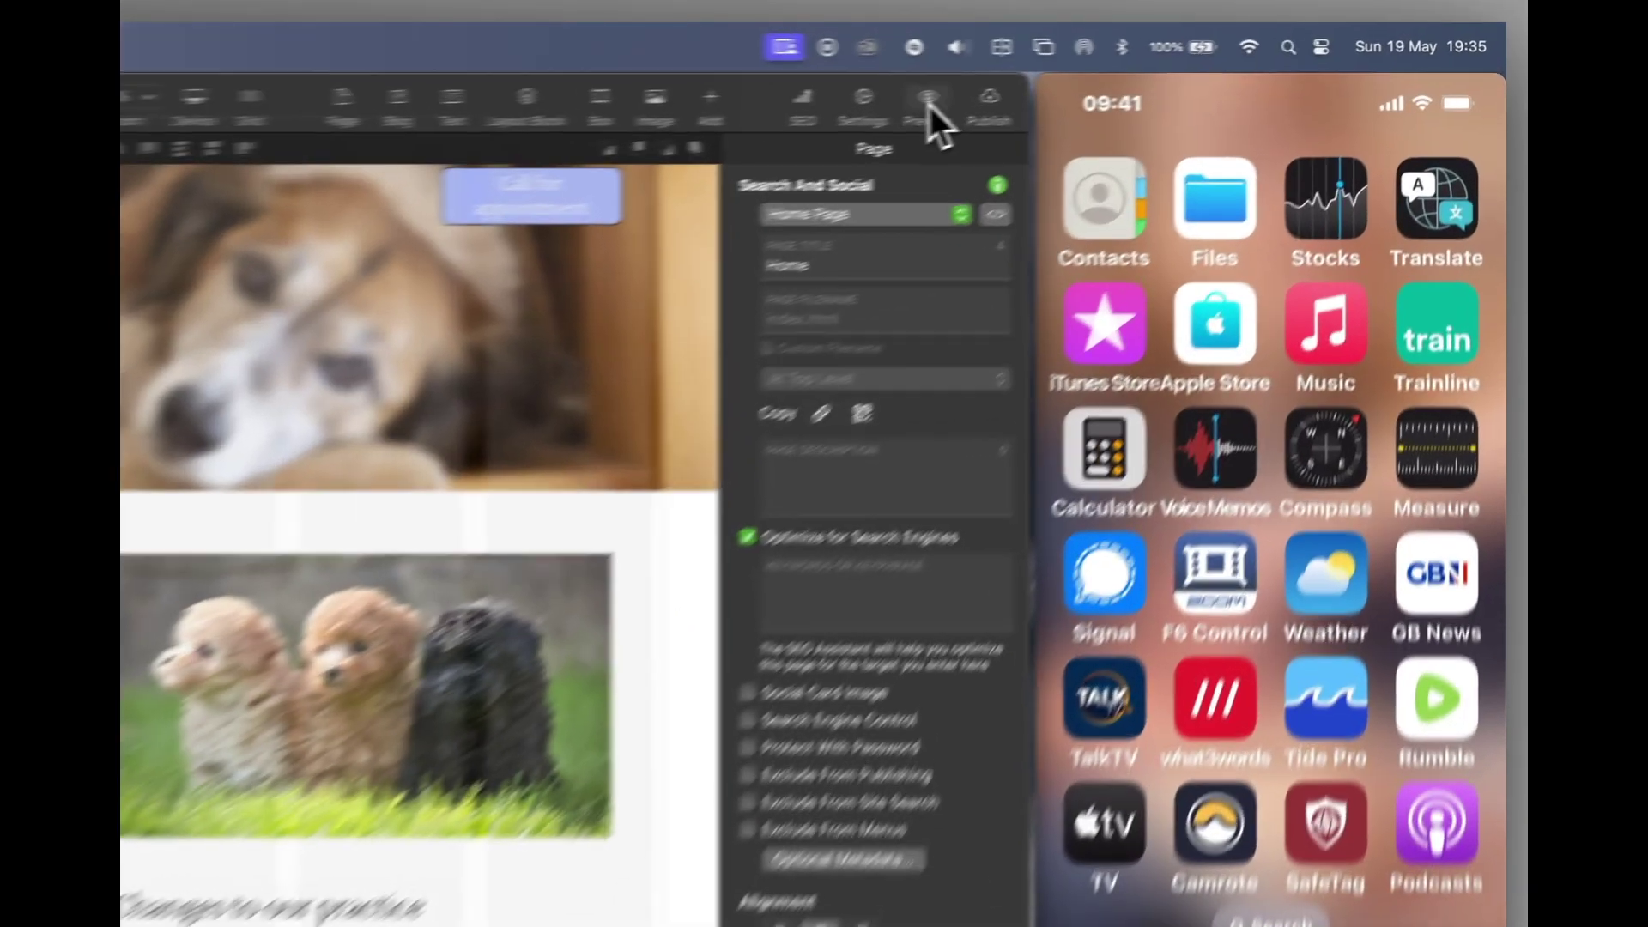
Step: Load the PetCare home page on the iPhone via the Preview QR code, then close the popover
click(1170, 68)
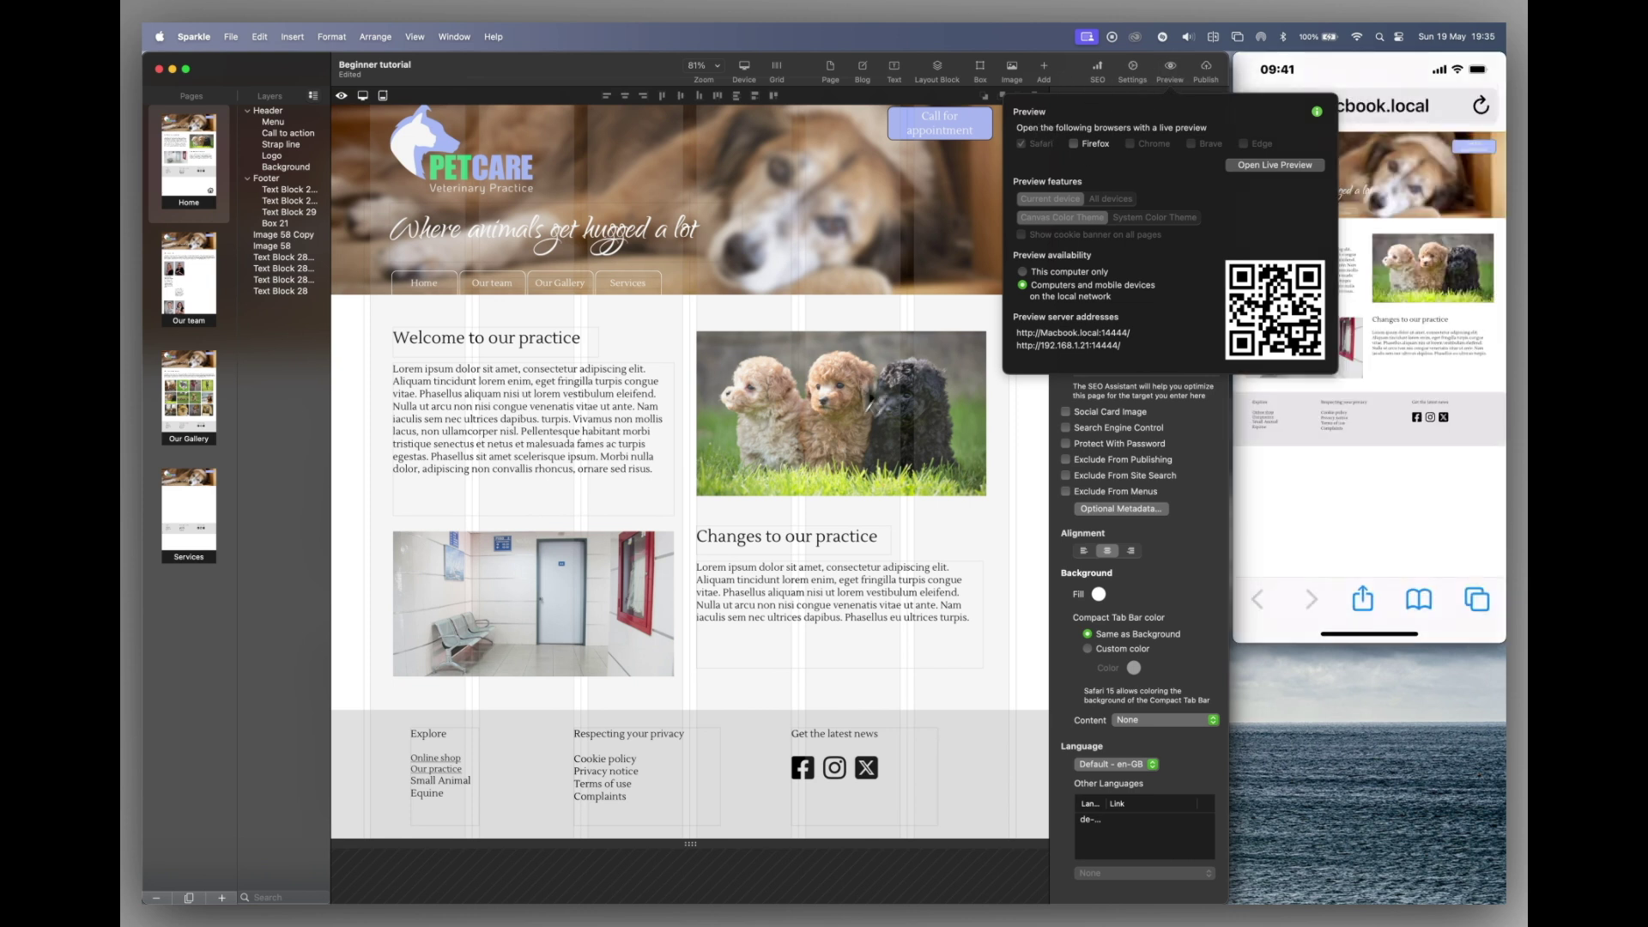
click(993, 552)
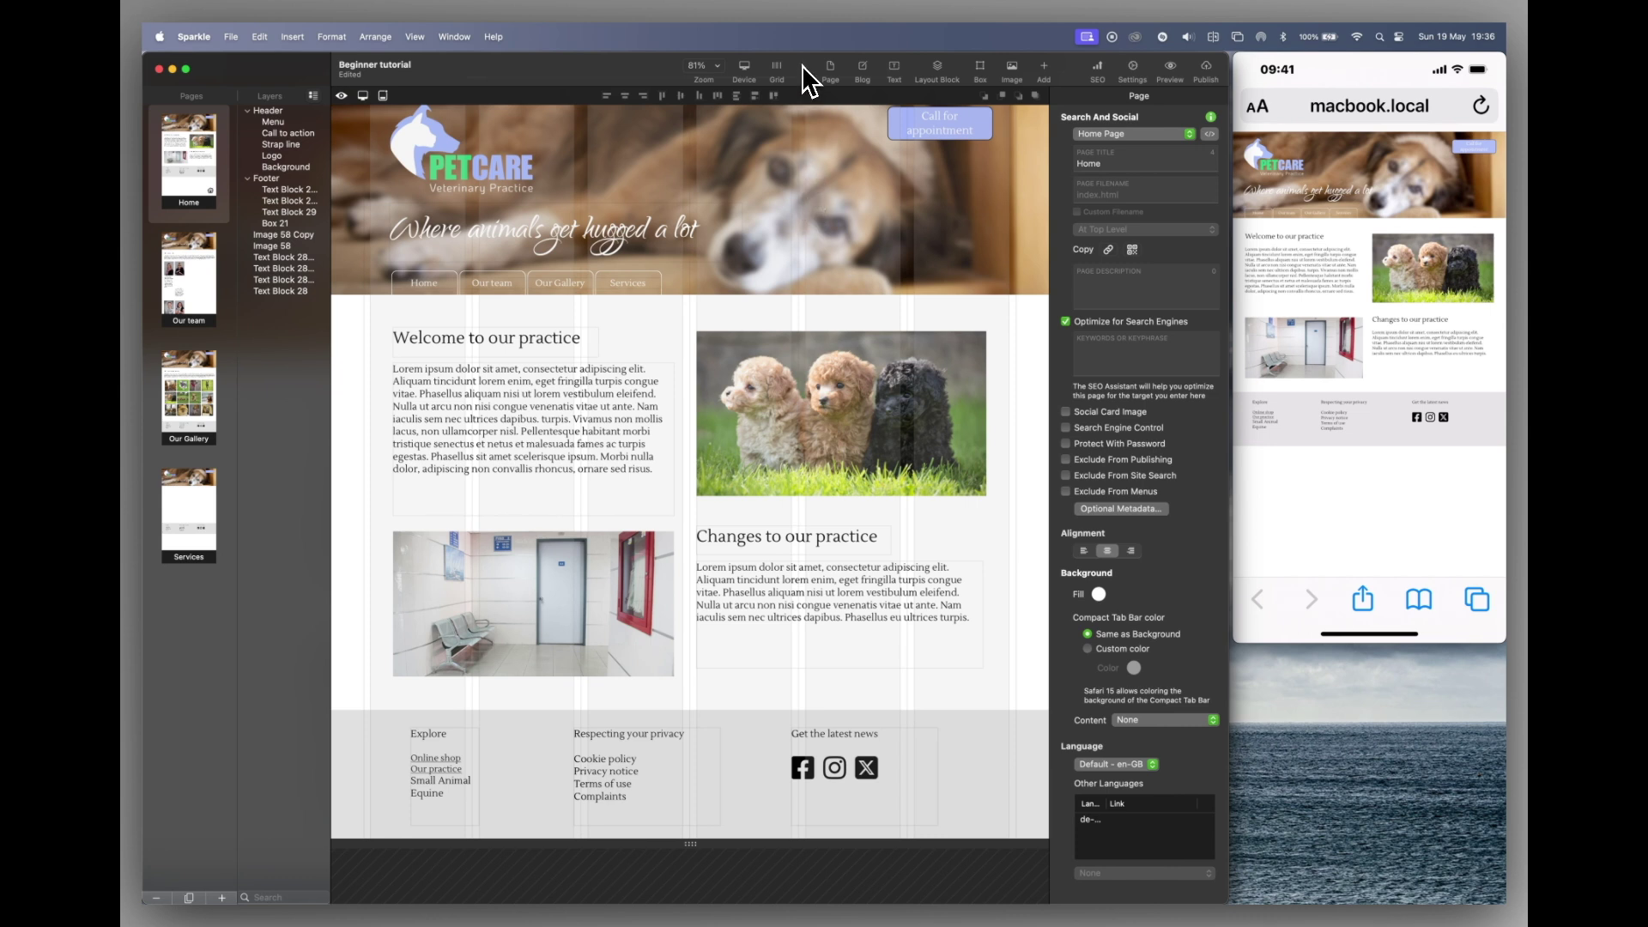
Step: In Device Layouts, give Portrait smartphones a 320-pixel Custom Layout
click(744, 67)
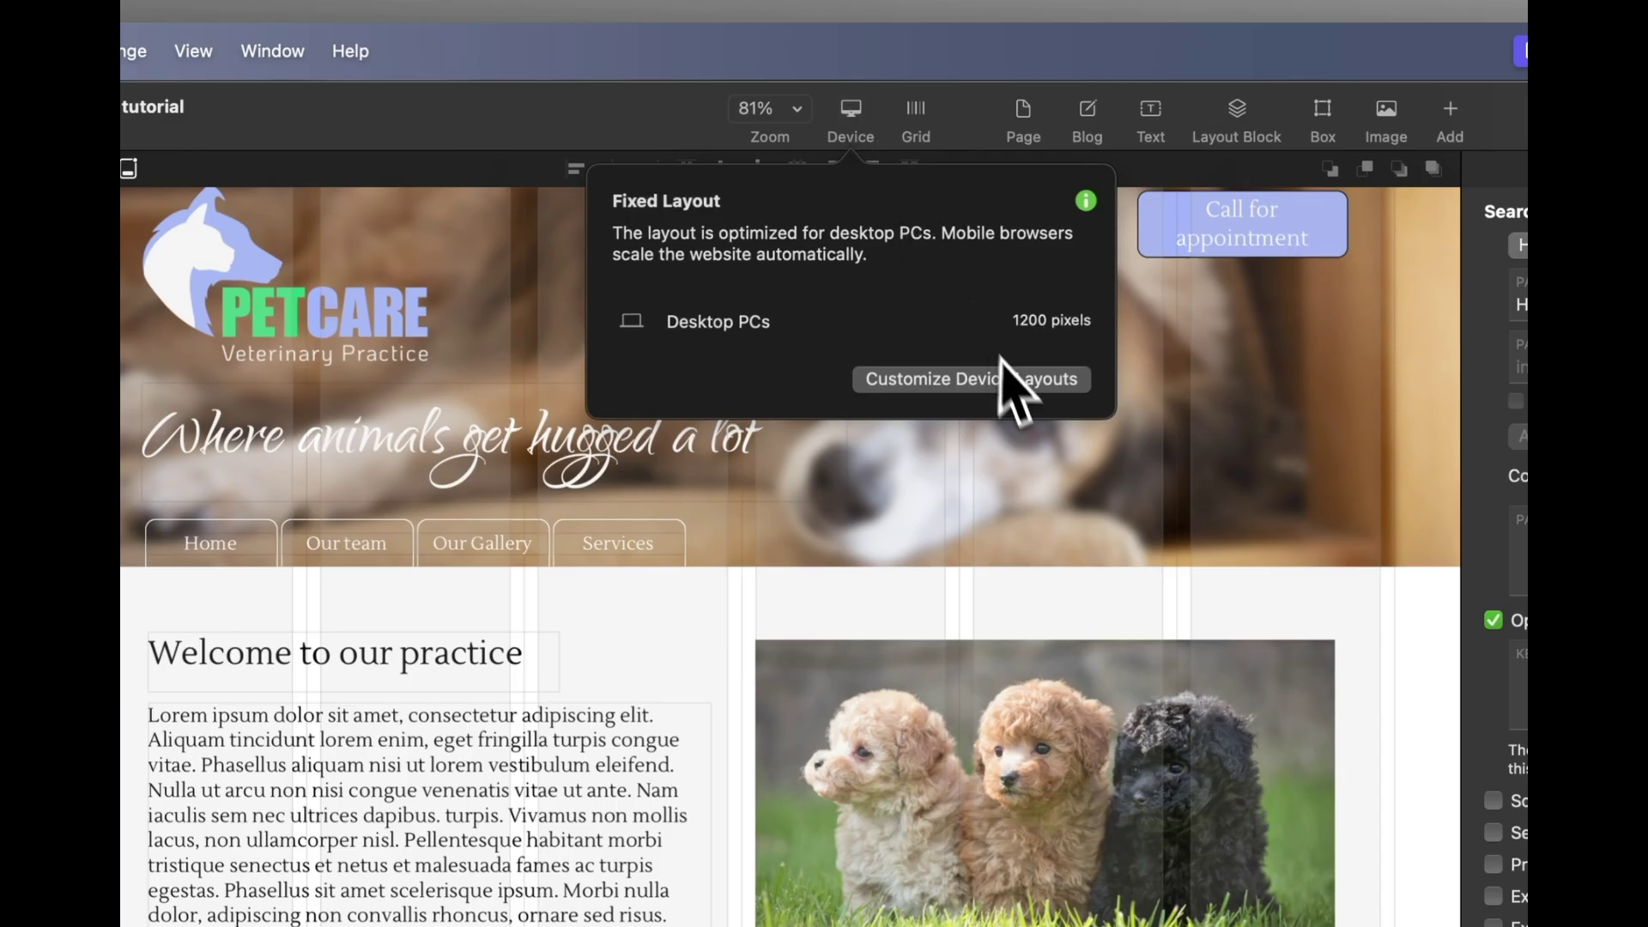
click(1007, 381)
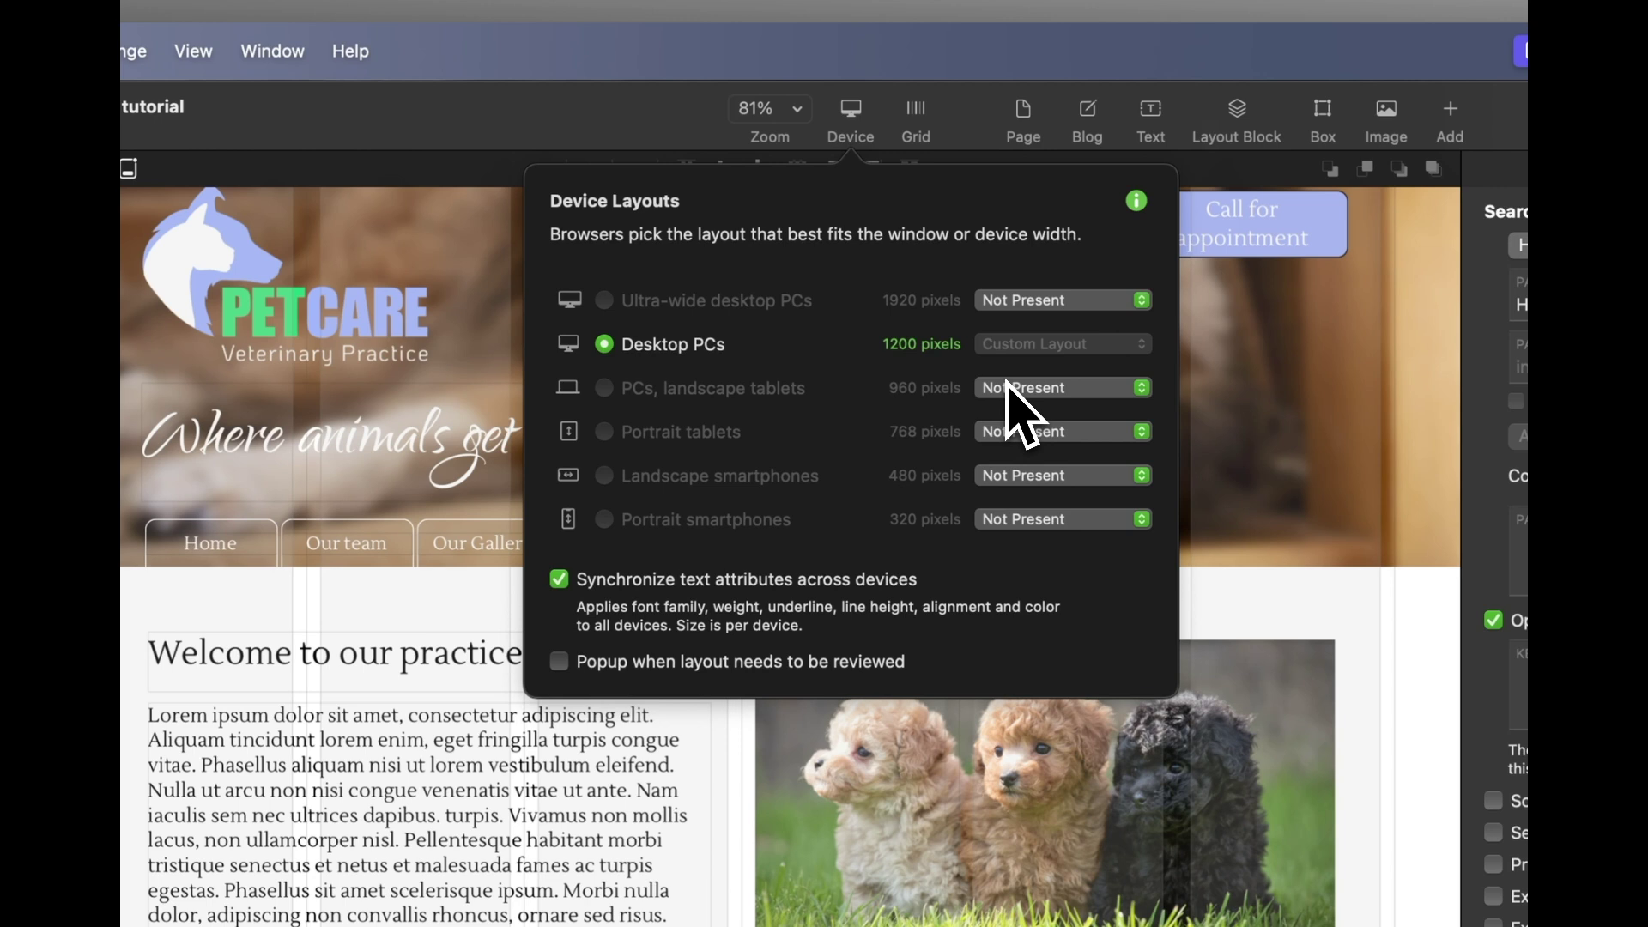
click(1072, 521)
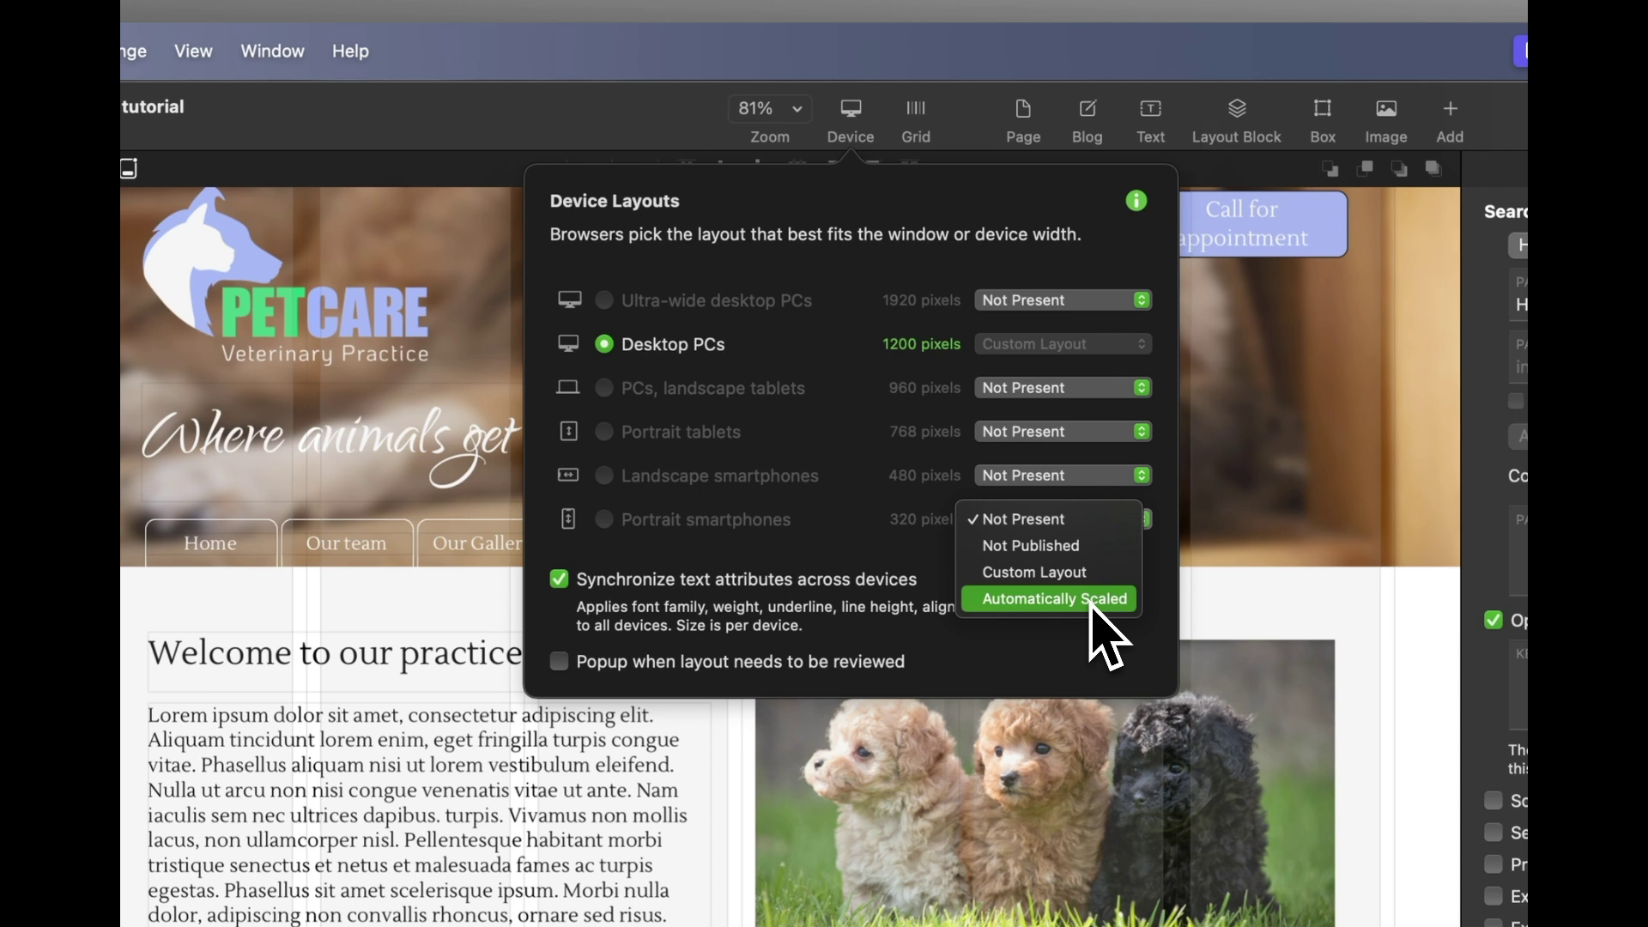
click(1081, 572)
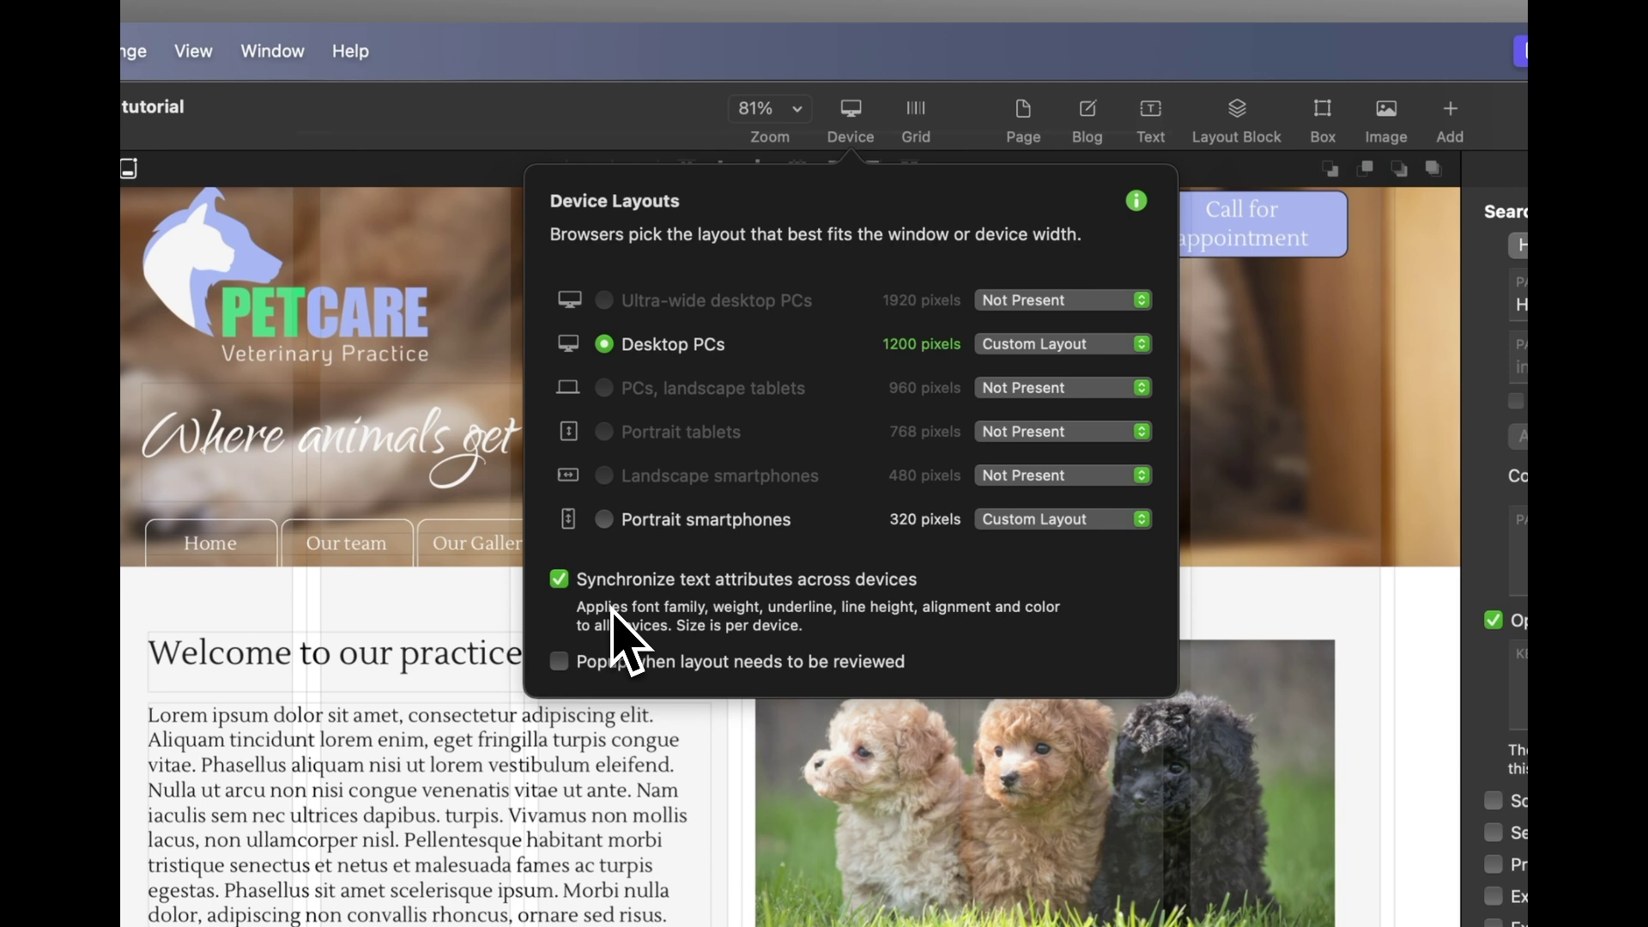
Step: Edit the Portrait smartphones layout and drag the page taller to push the footer down
click(605, 520)
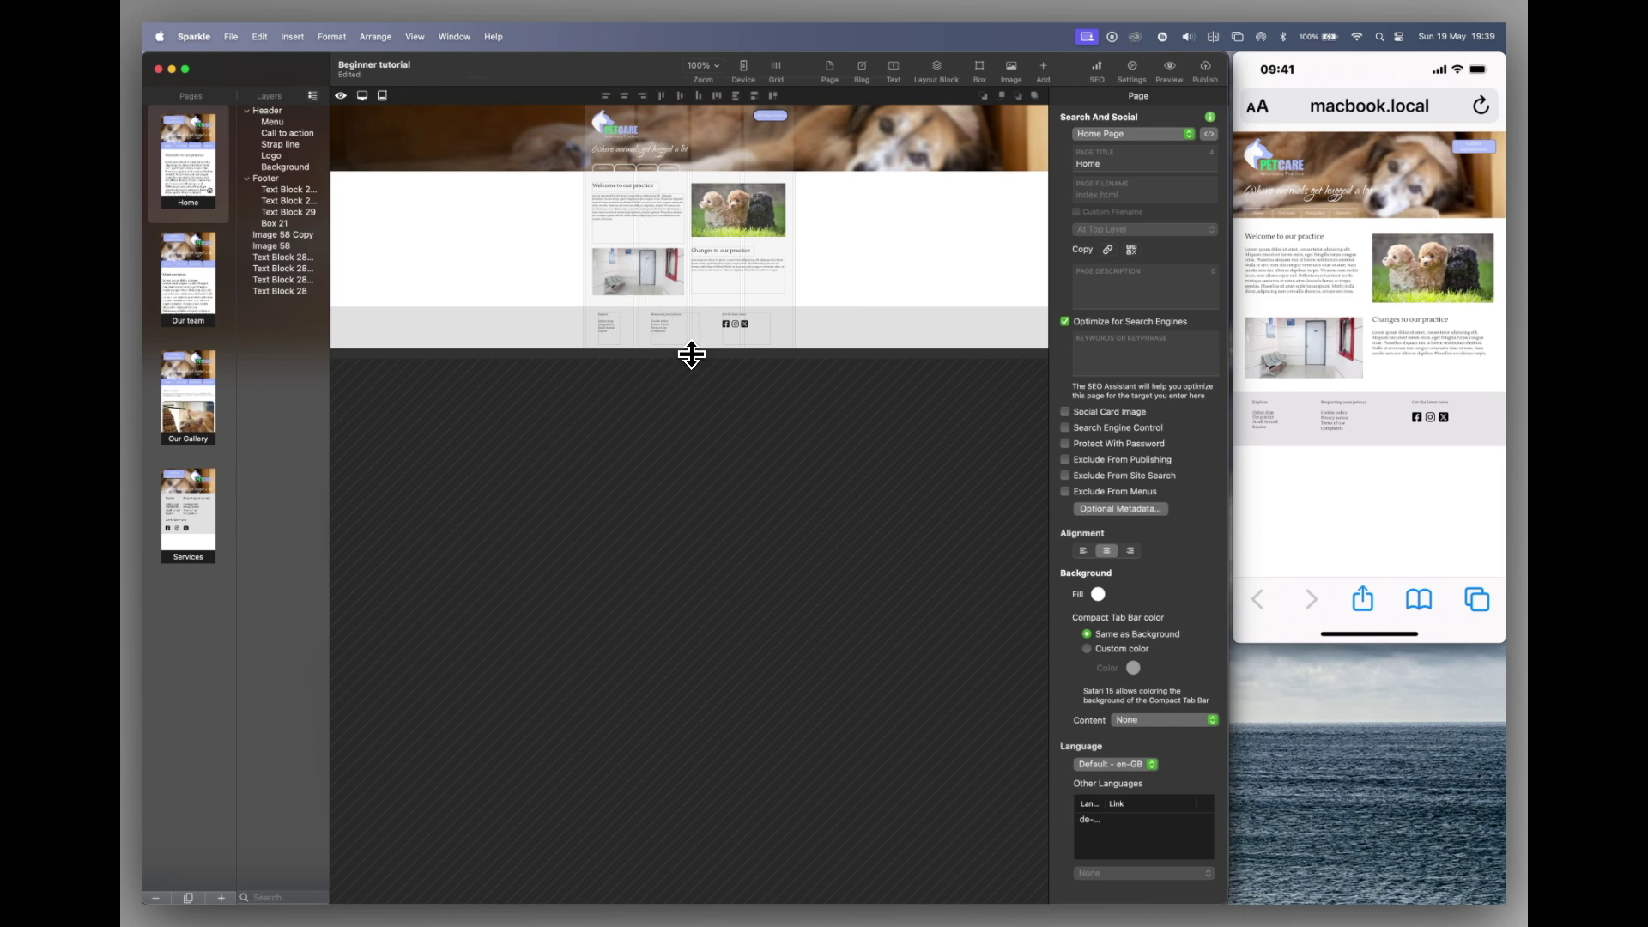
drag(690, 358, 685, 808)
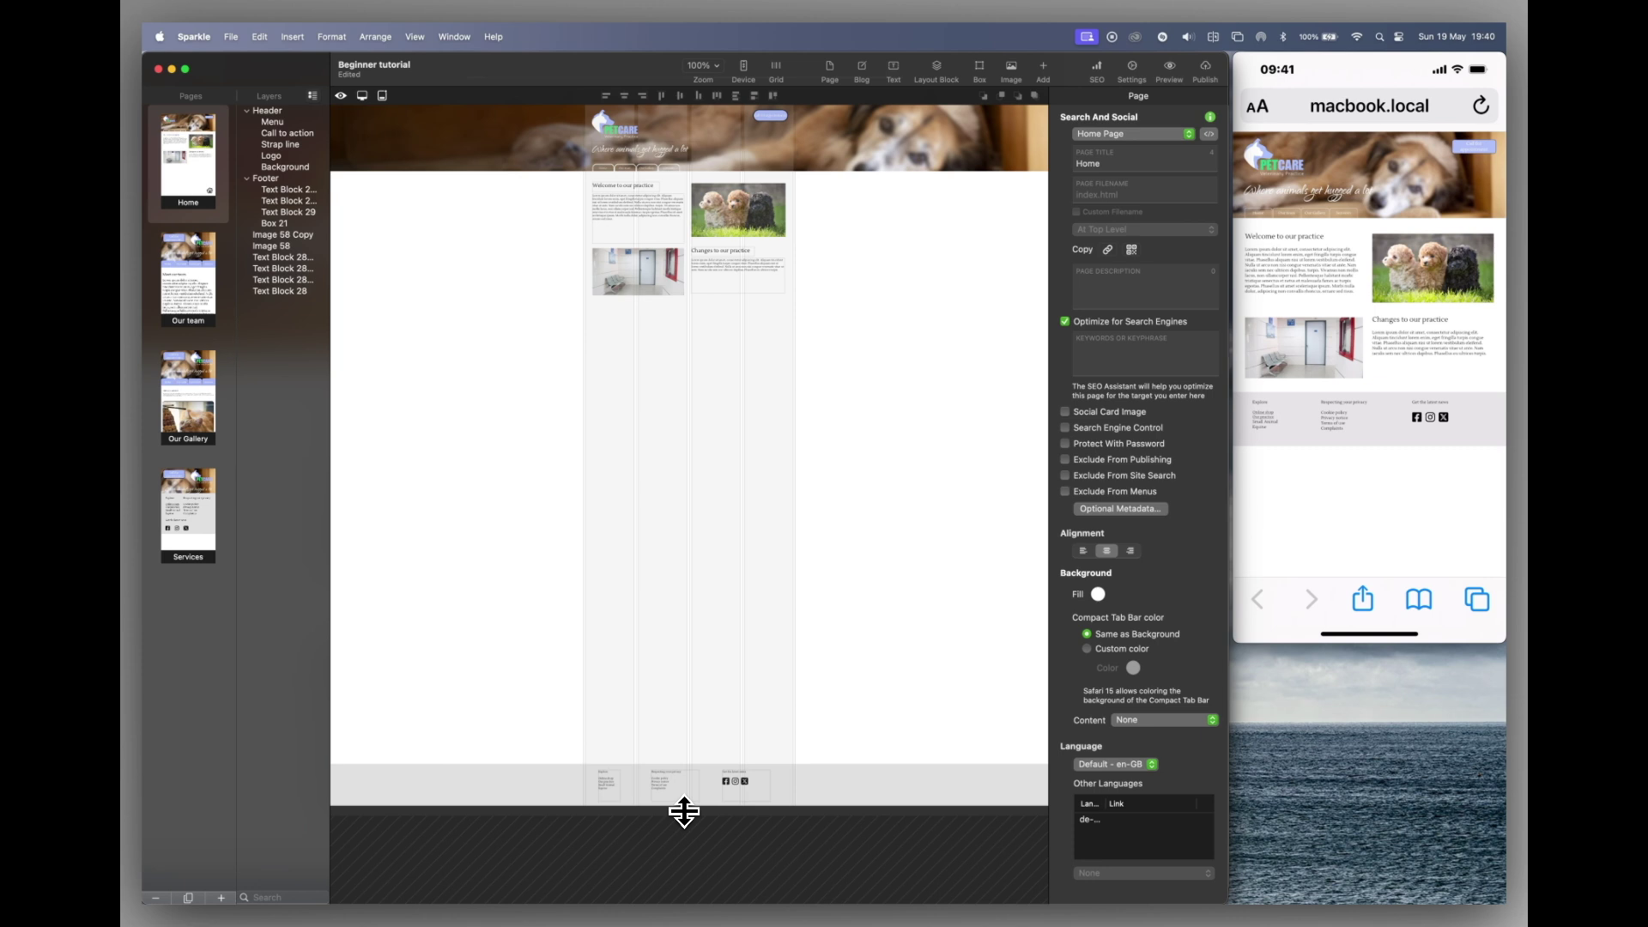
scroll(684, 811, up, 5)
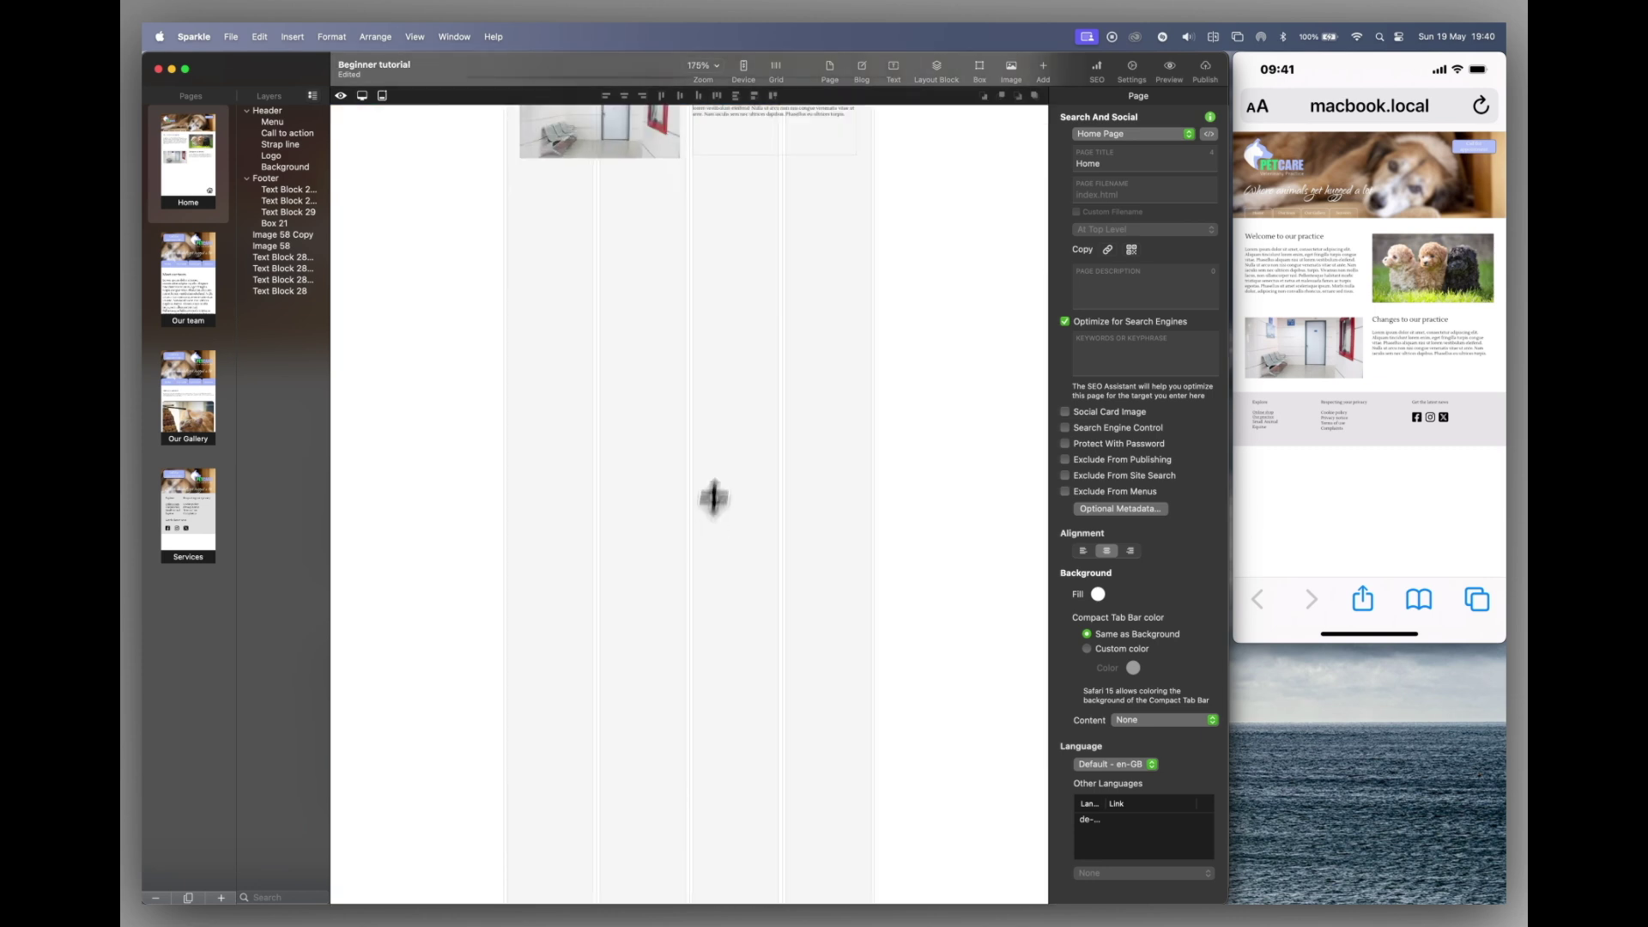
scroll(714, 472, up, 3)
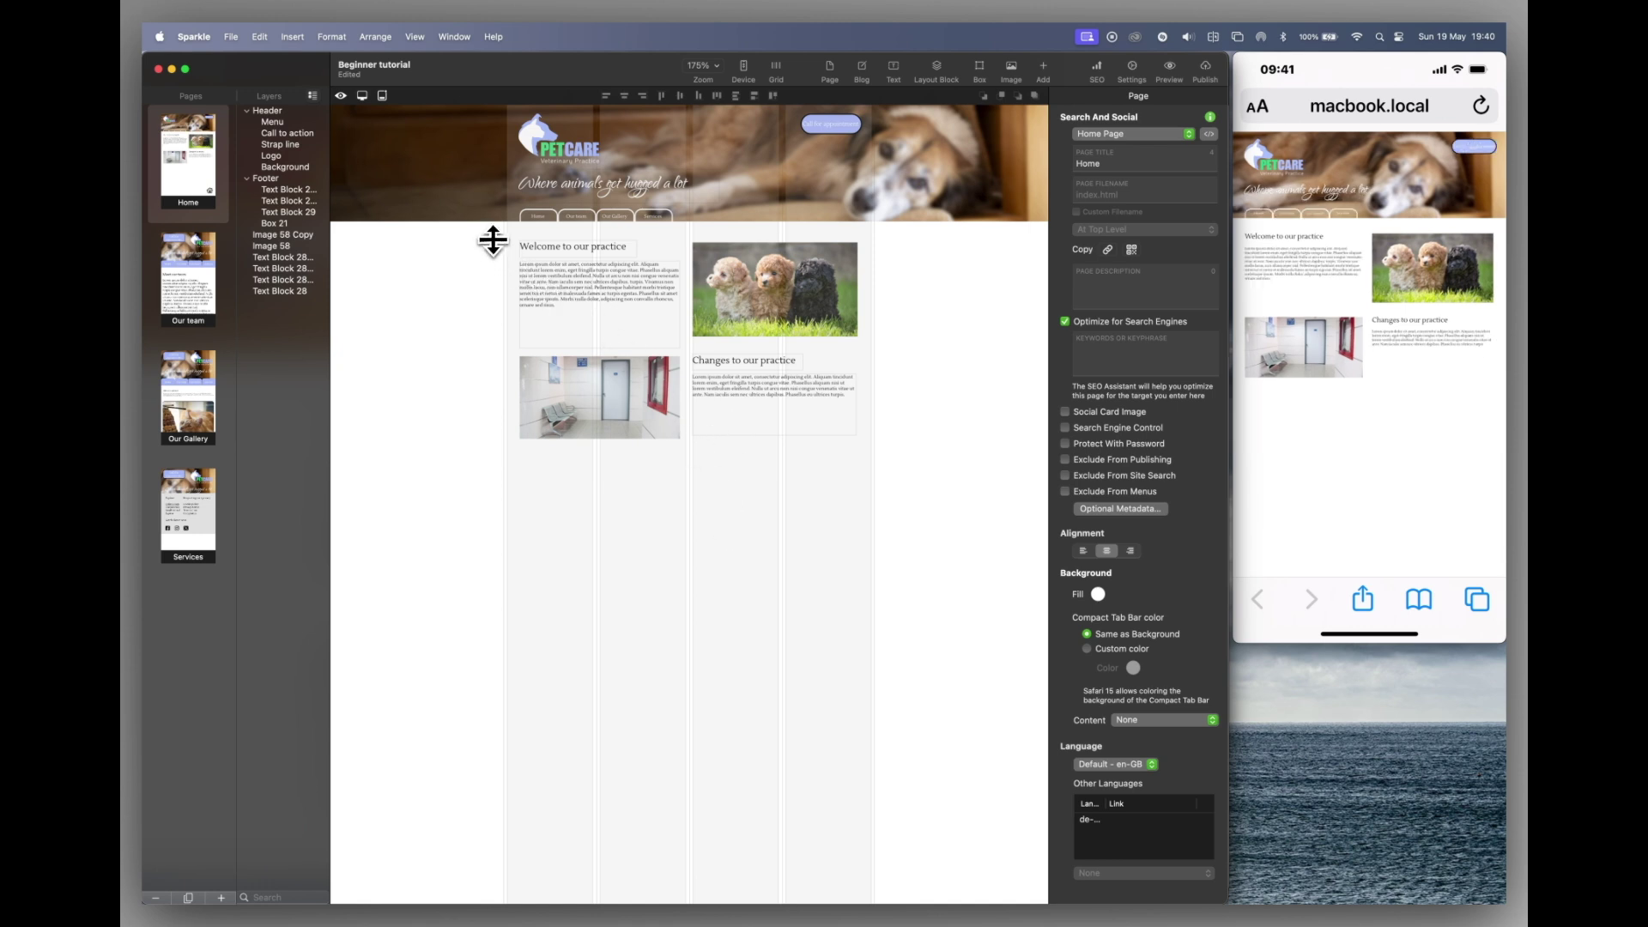
Step: Move the six Welcome and Changes text blocks and photos about 460 px down the page
drag(494, 240, 933, 589)
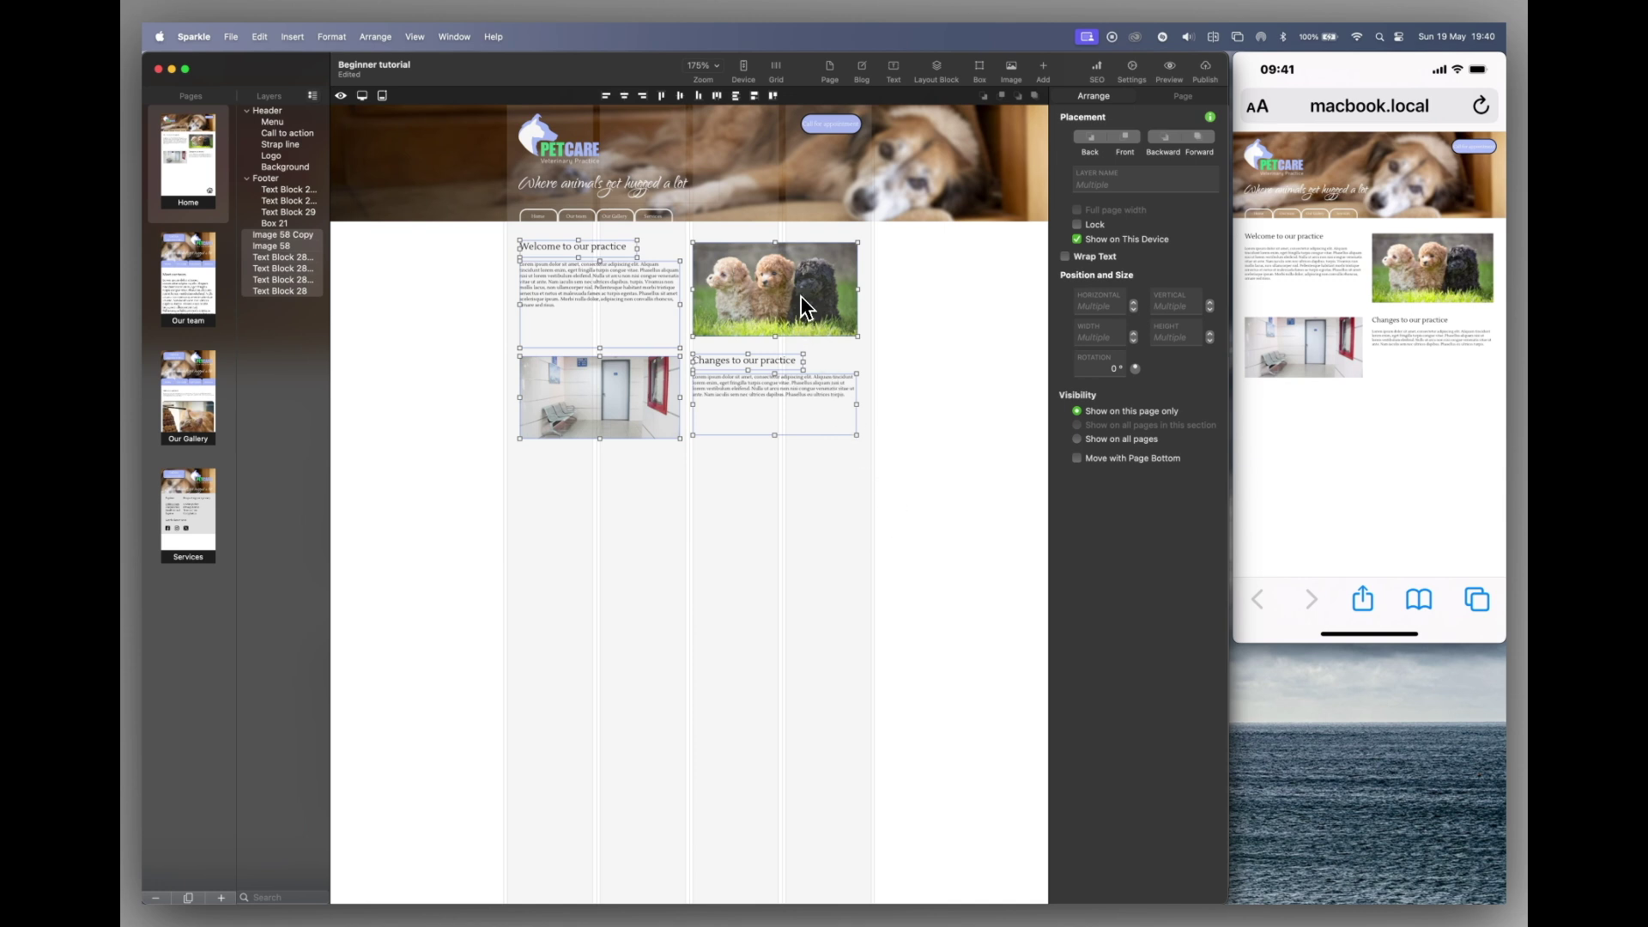
drag(800, 295, 801, 691)
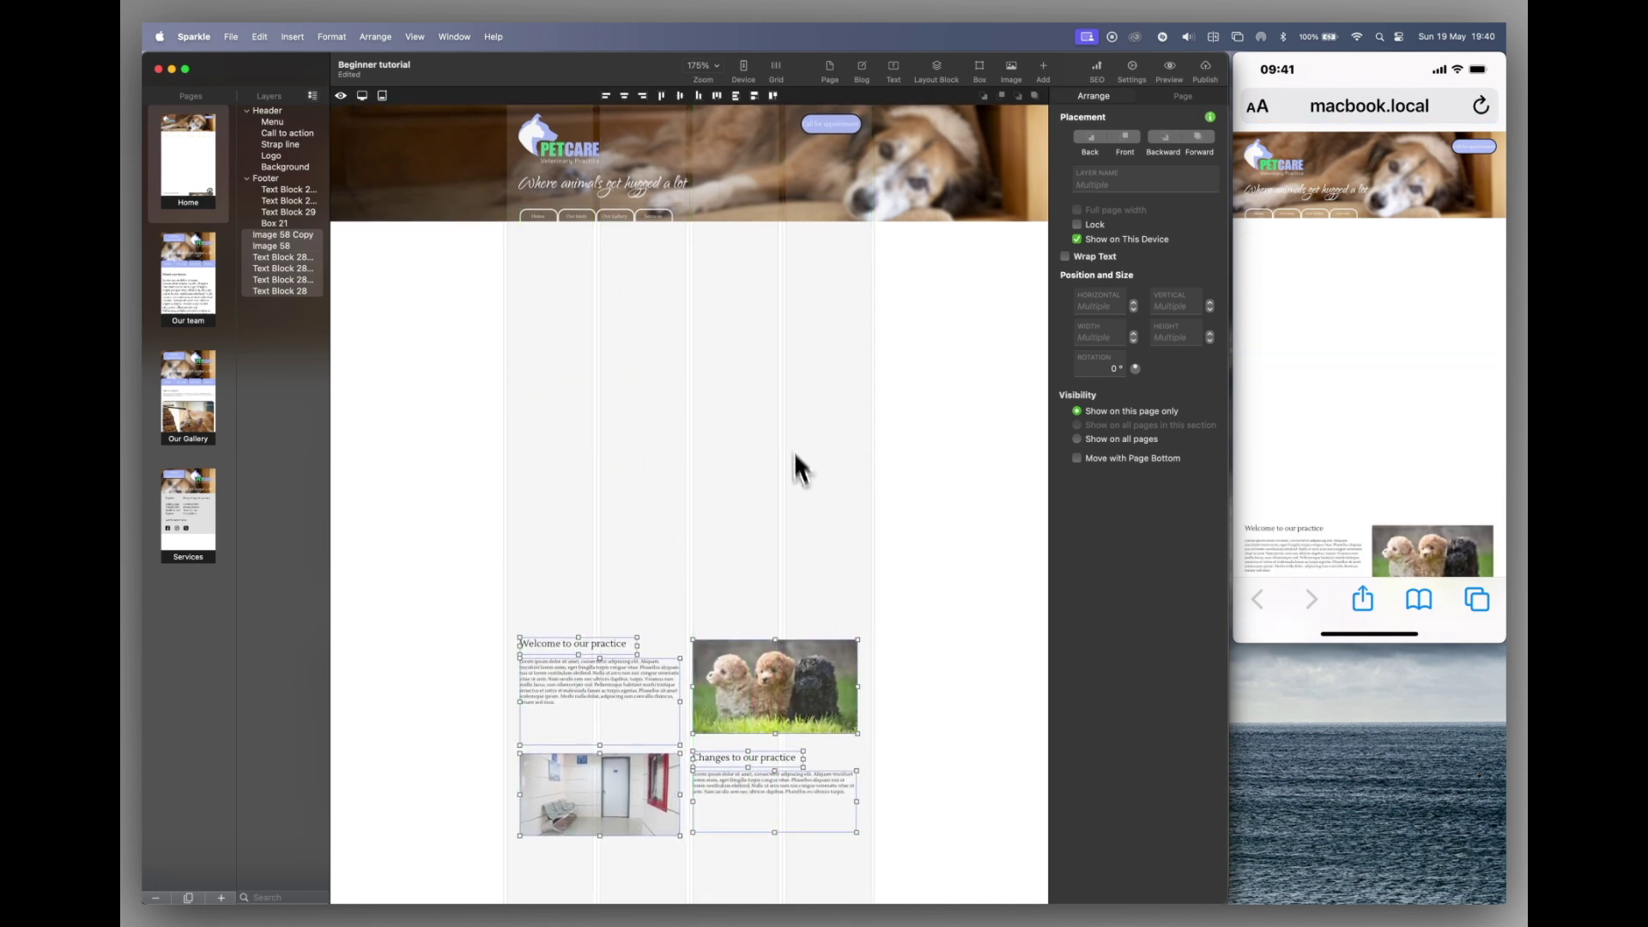
click(783, 399)
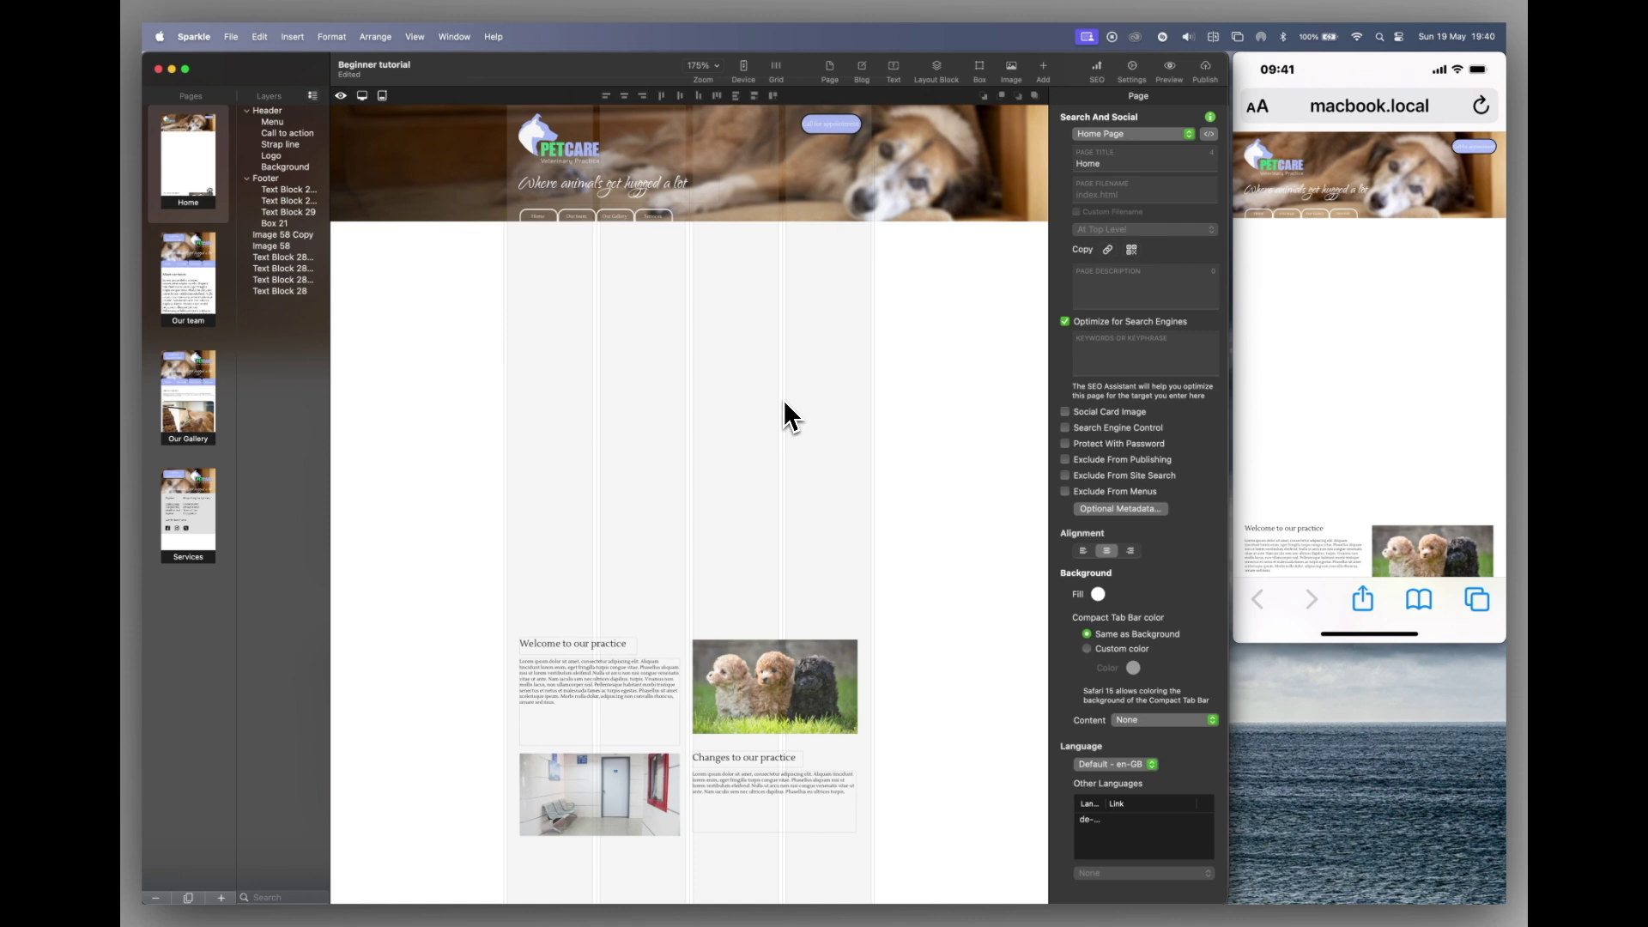
click(730, 196)
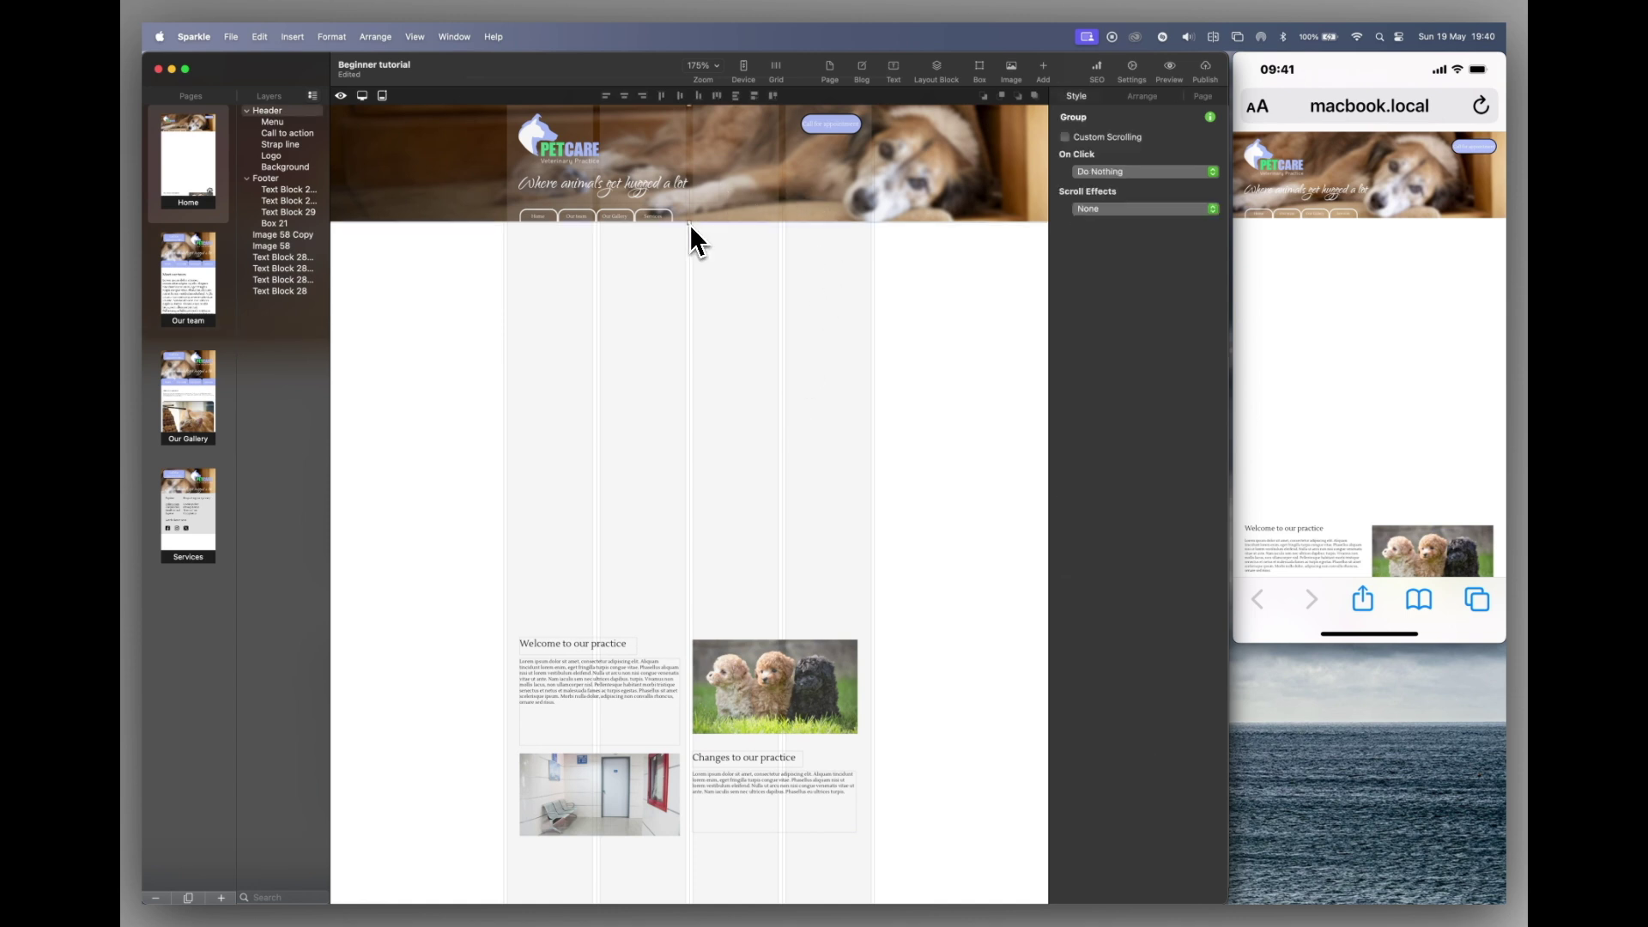
Step: Make the header background image taller, extending its bottom to the snap guide
click(713, 208)
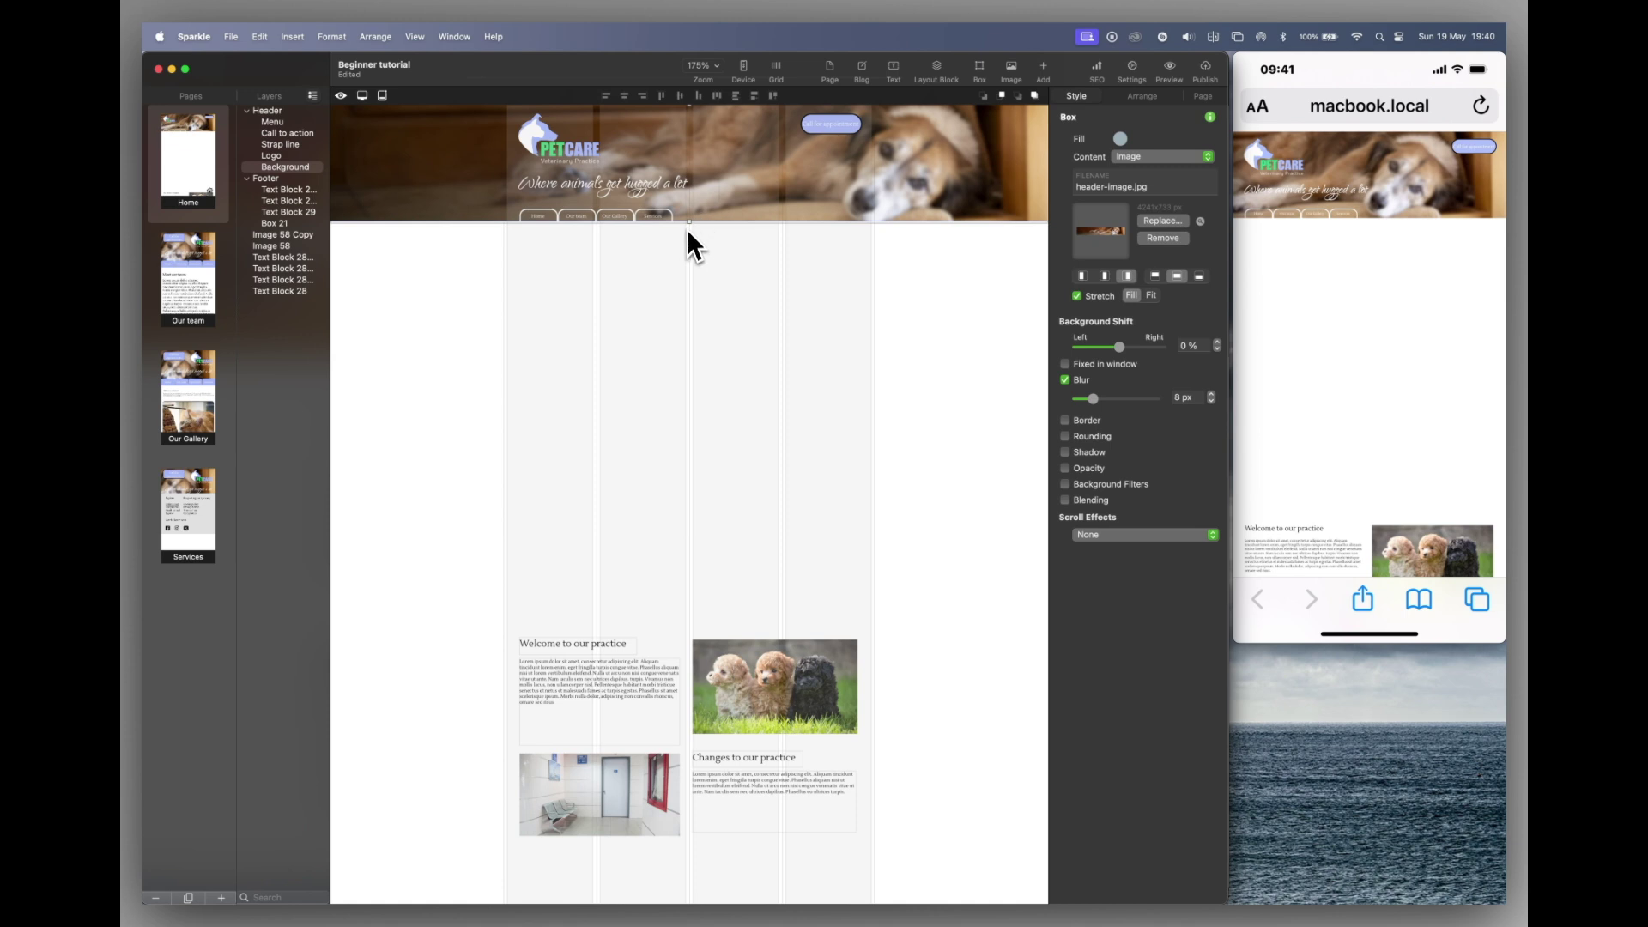
drag(688, 221, 683, 316)
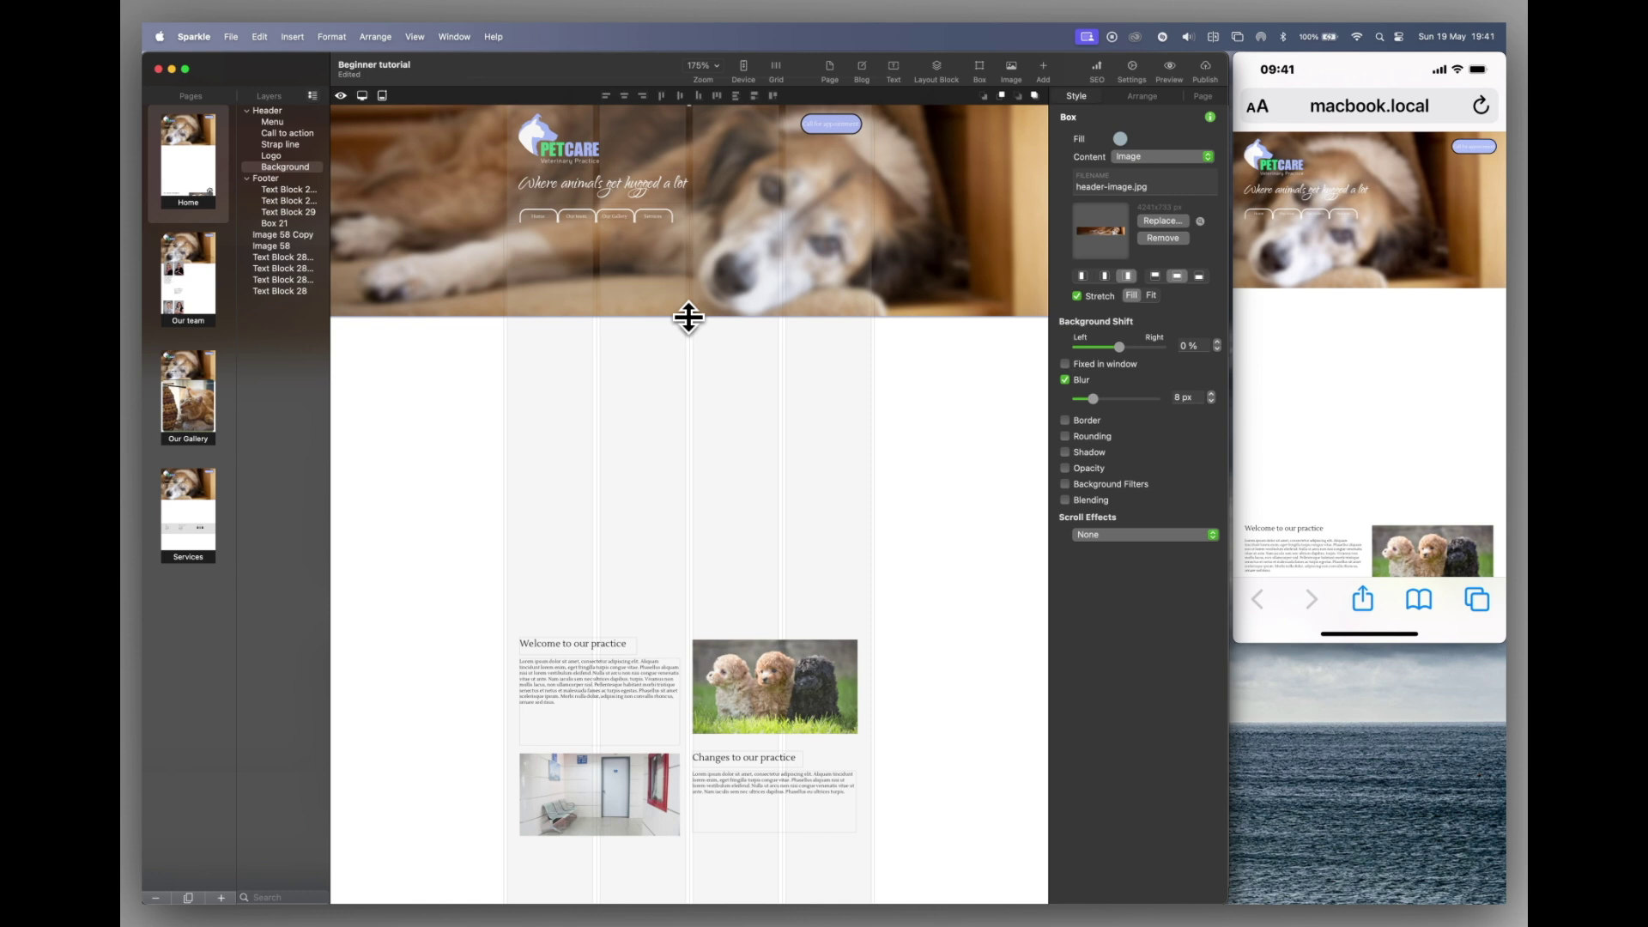
drag(689, 317, 688, 326)
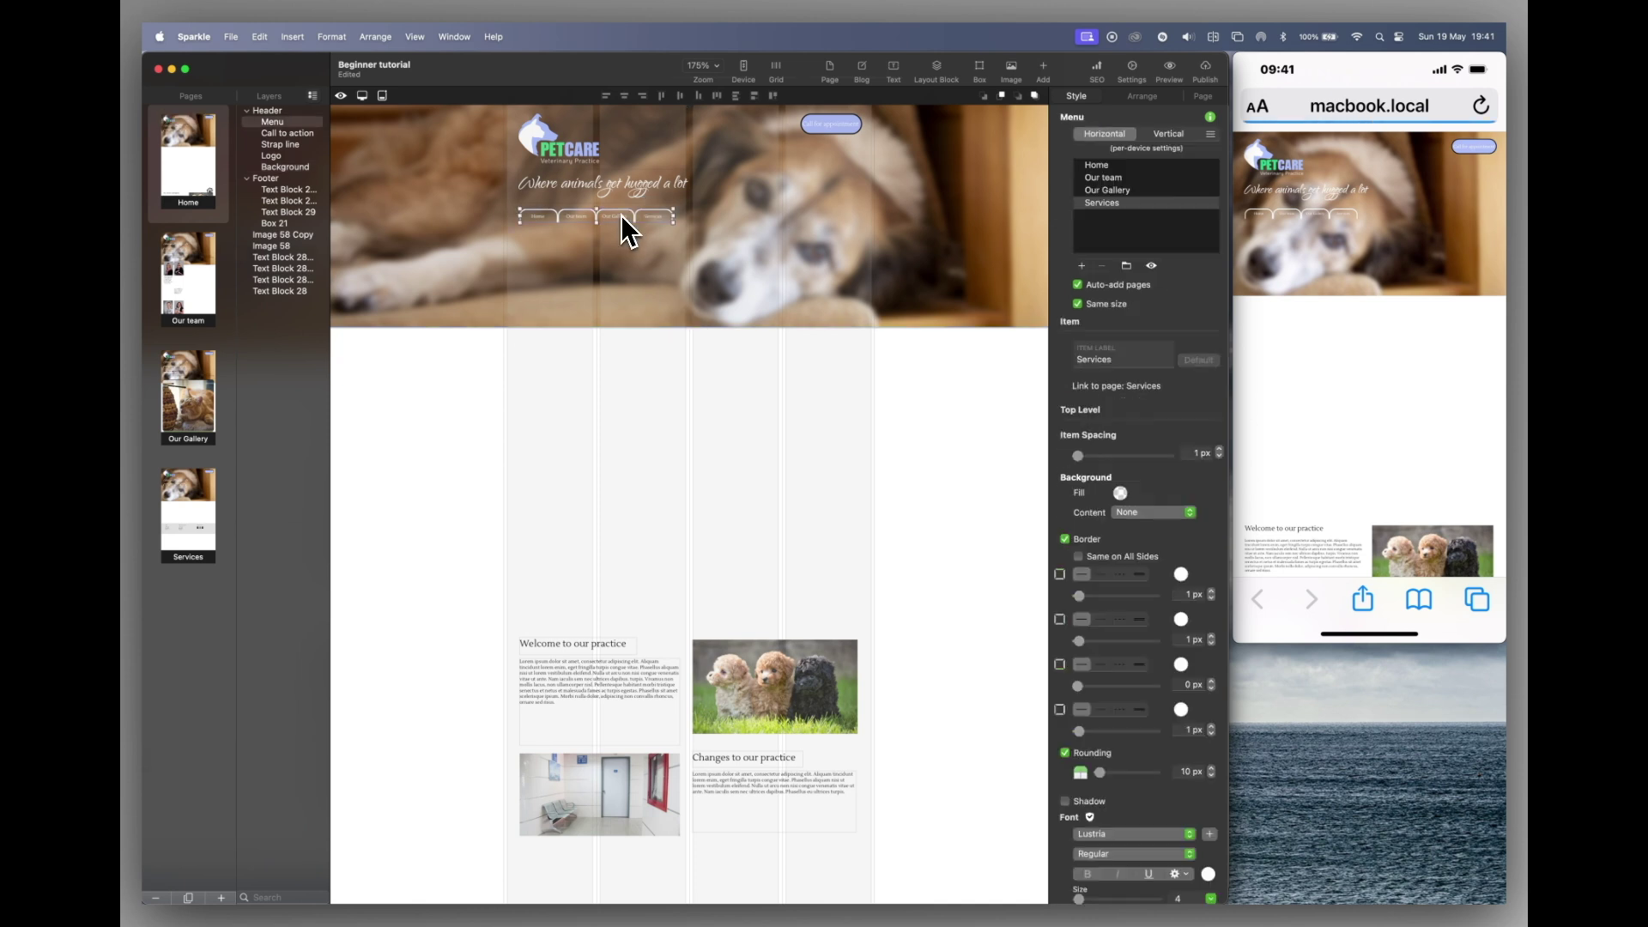
Step: Move the logo to the middle, centre the strap line, and enlarge the appointment button at top left
key(super+z)
key(super+z)
key(super+z)
drag(558, 155, 785, 202)
click(600, 271)
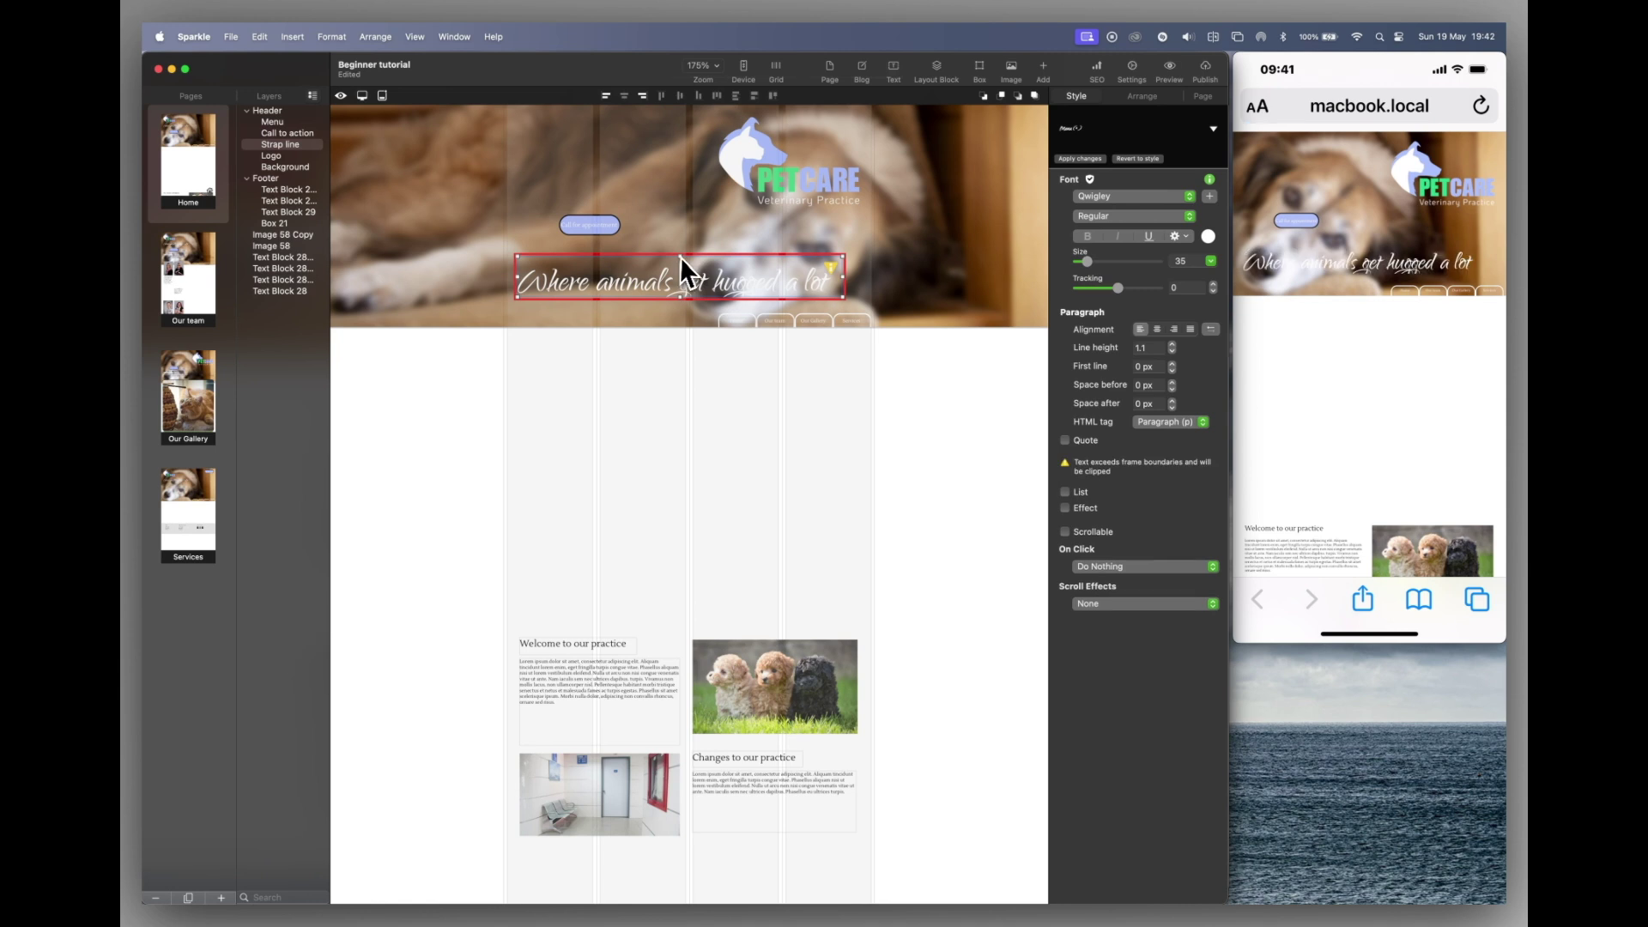
drag(680, 250, 754, 254)
drag(598, 233, 586, 151)
drag(1104, 356, 1083, 356)
Step: Stretch the navigation menu leftward along the bottom of the header
click(771, 320)
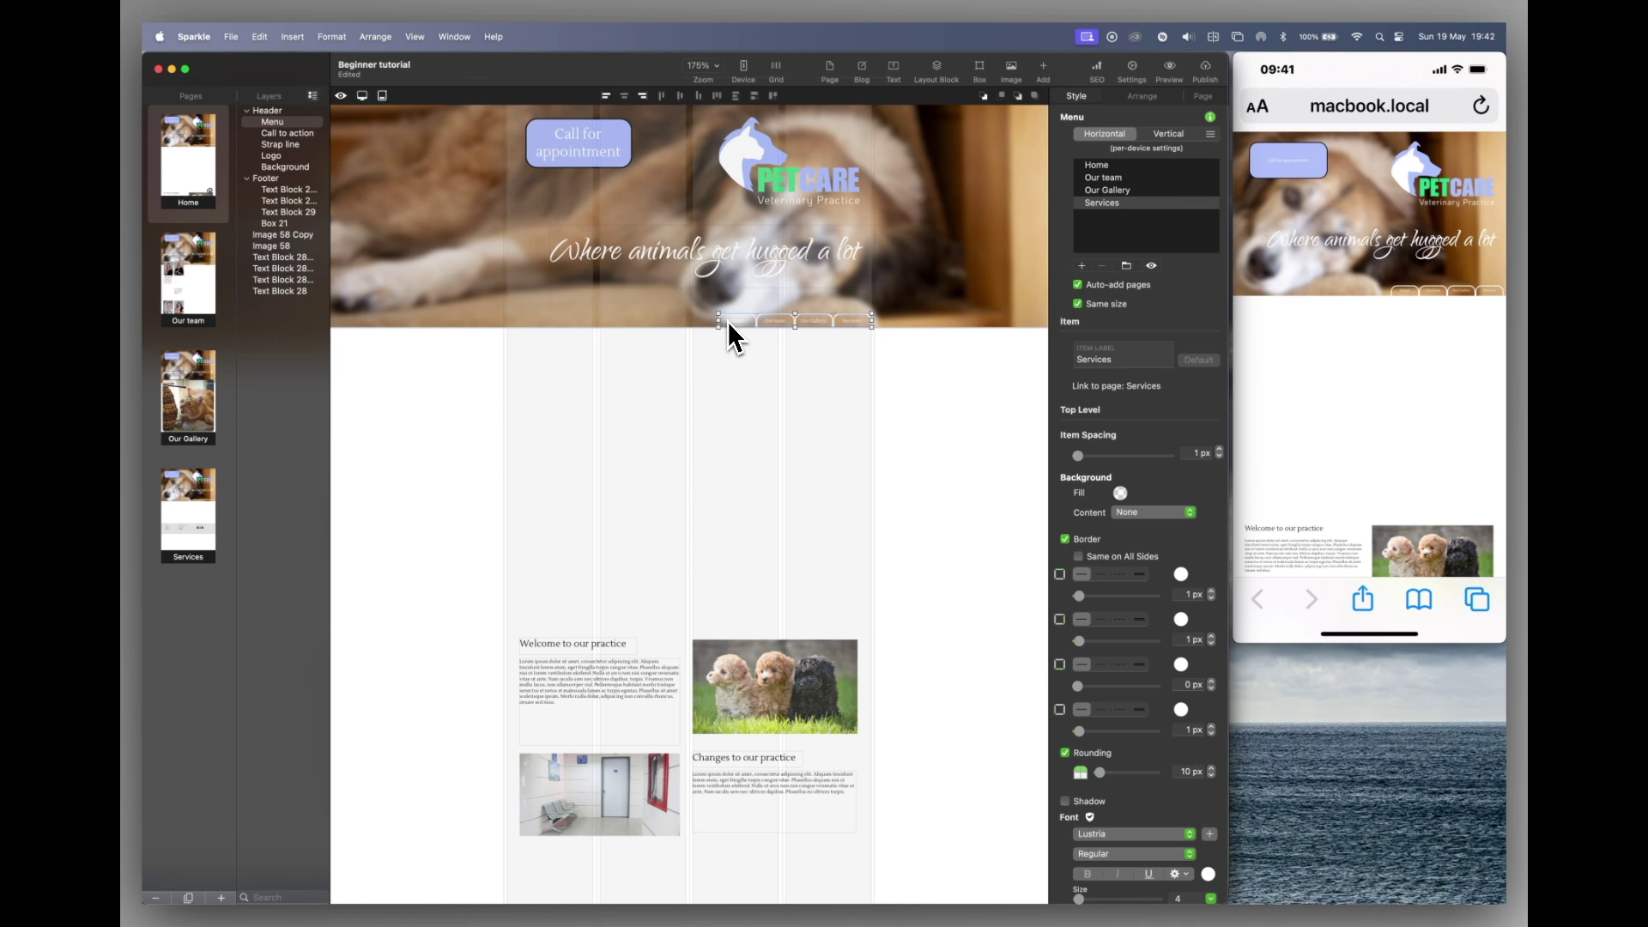
drag(719, 315, 615, 299)
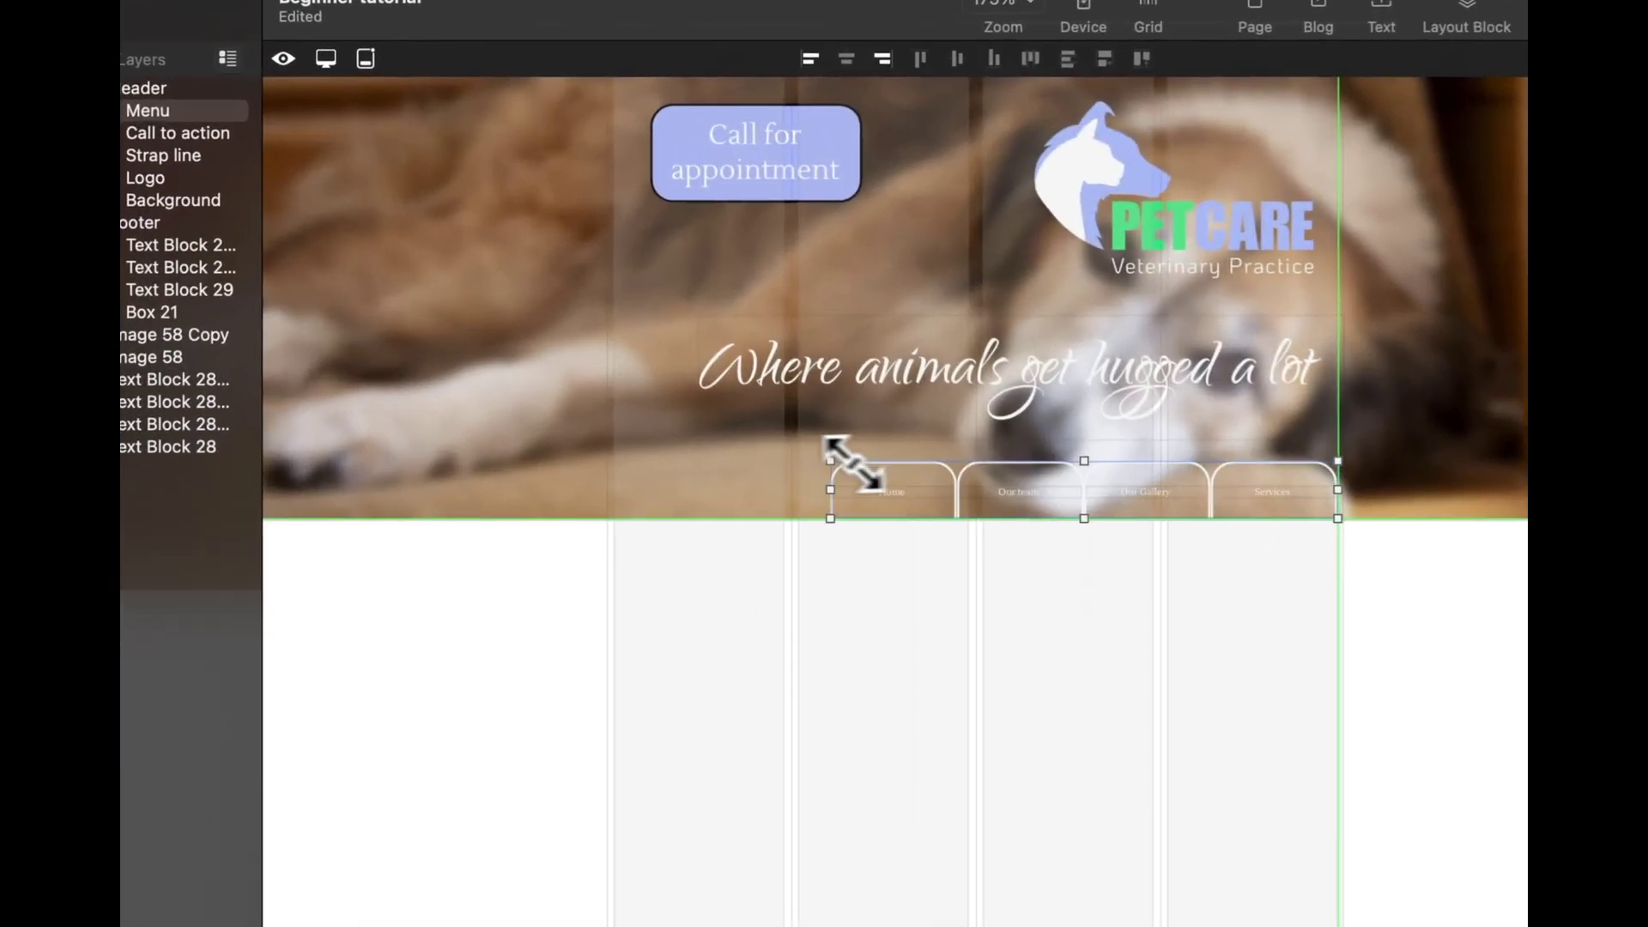
drag(853, 463, 609, 458)
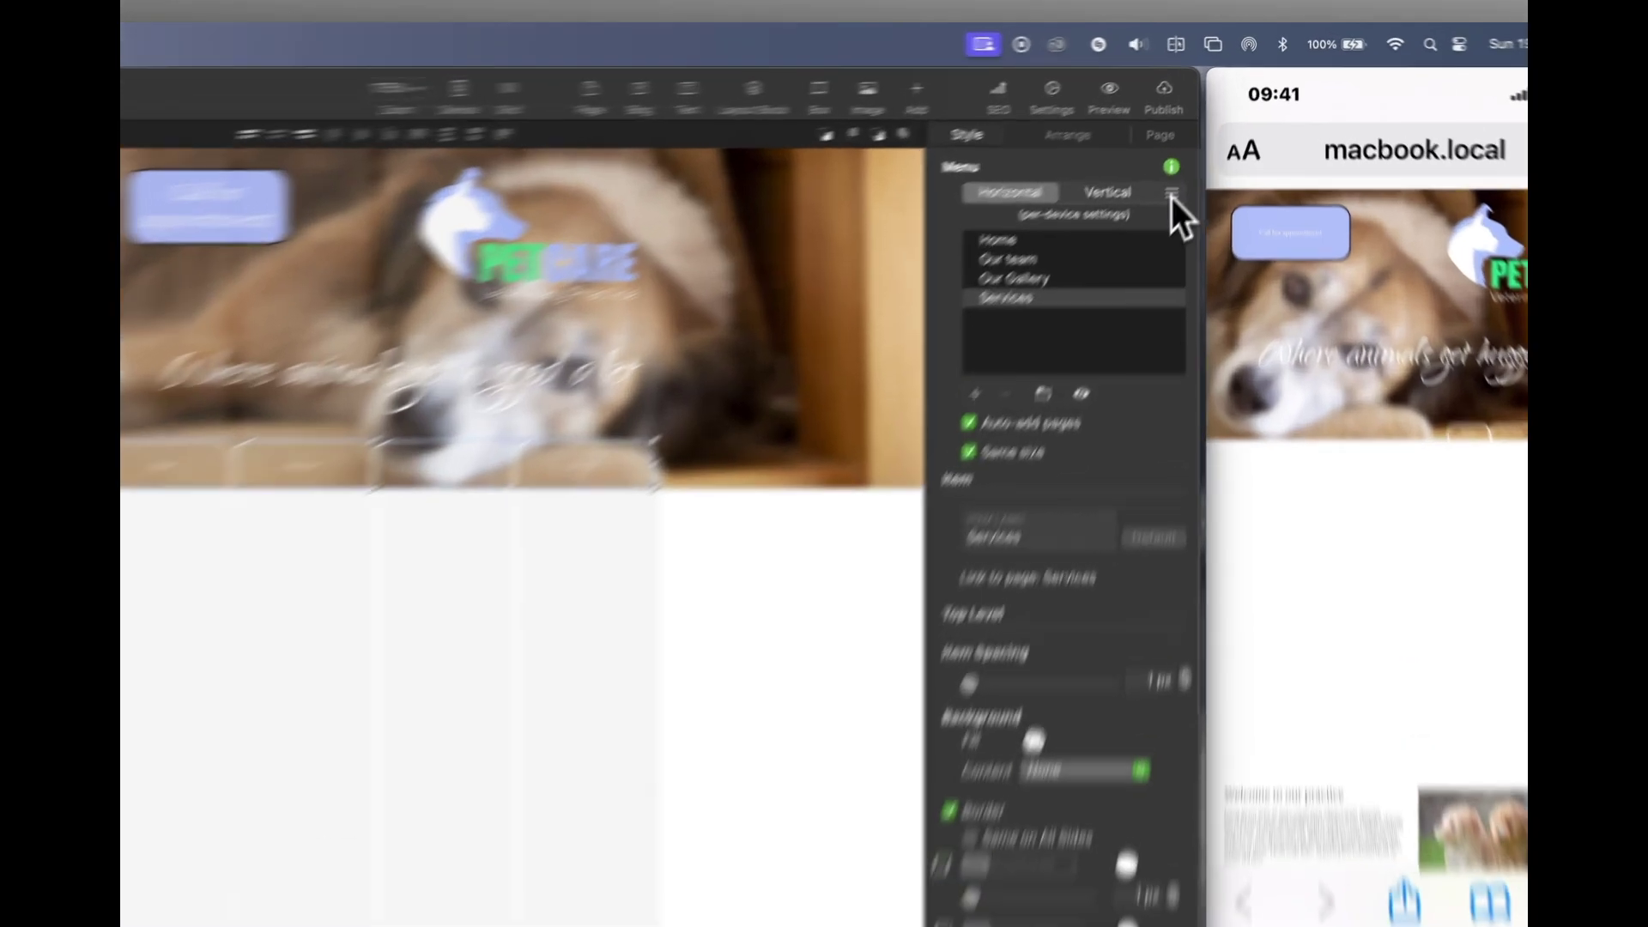
Step: Try the hamburger menu style, then revert the menu to a horizontal row
click(1209, 134)
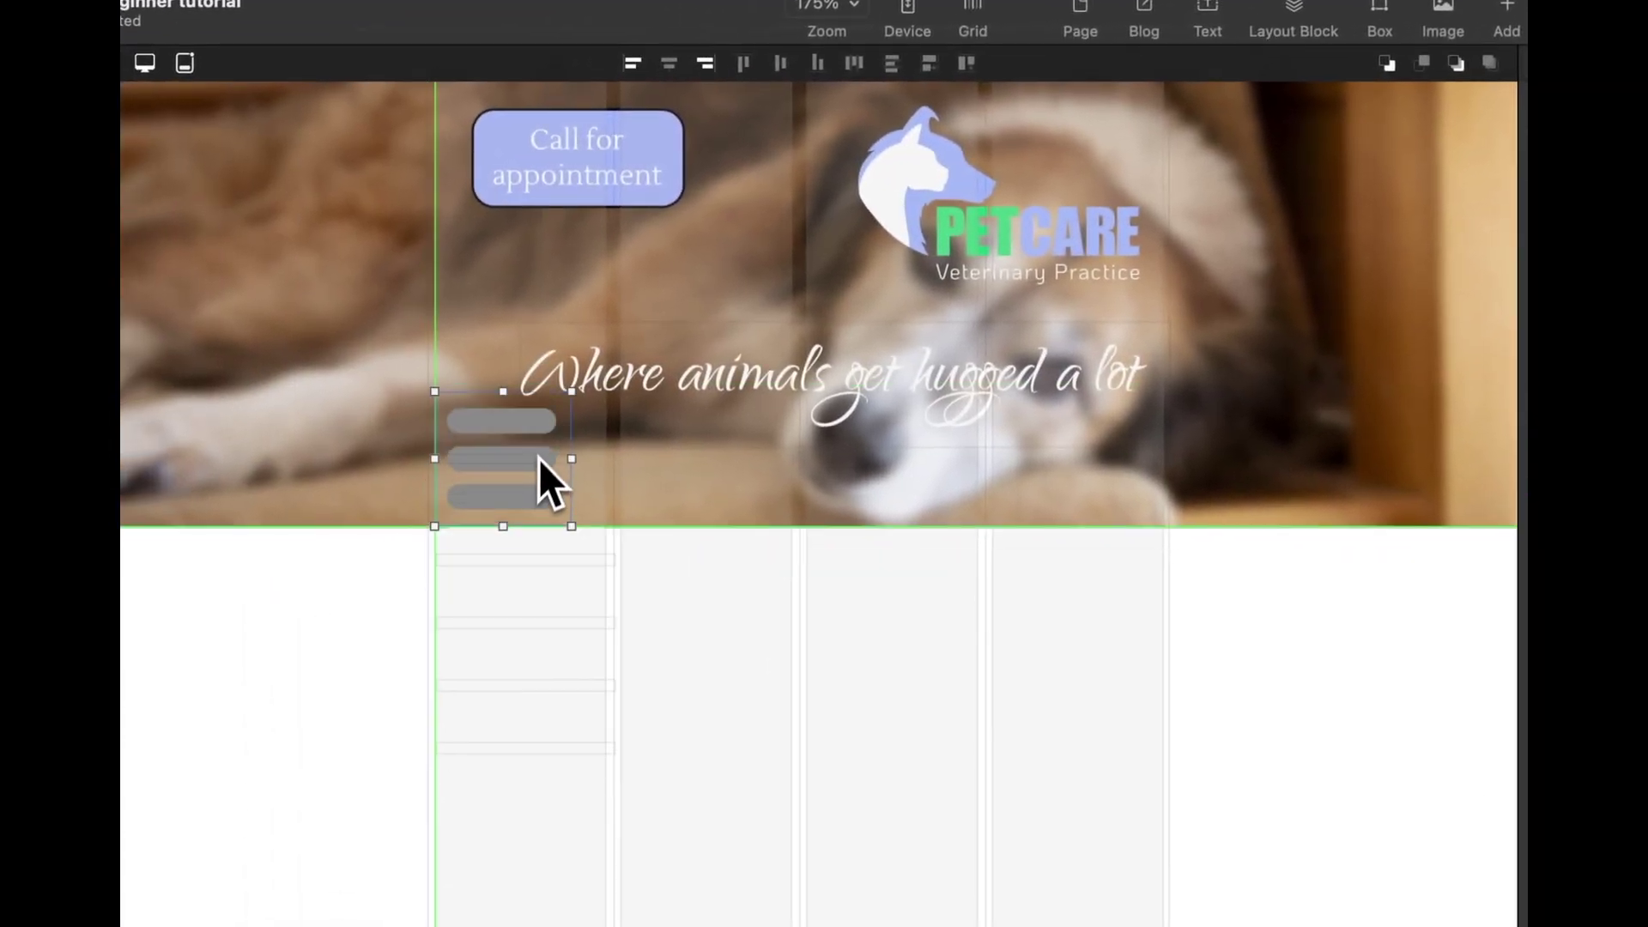
drag(538, 458, 558, 353)
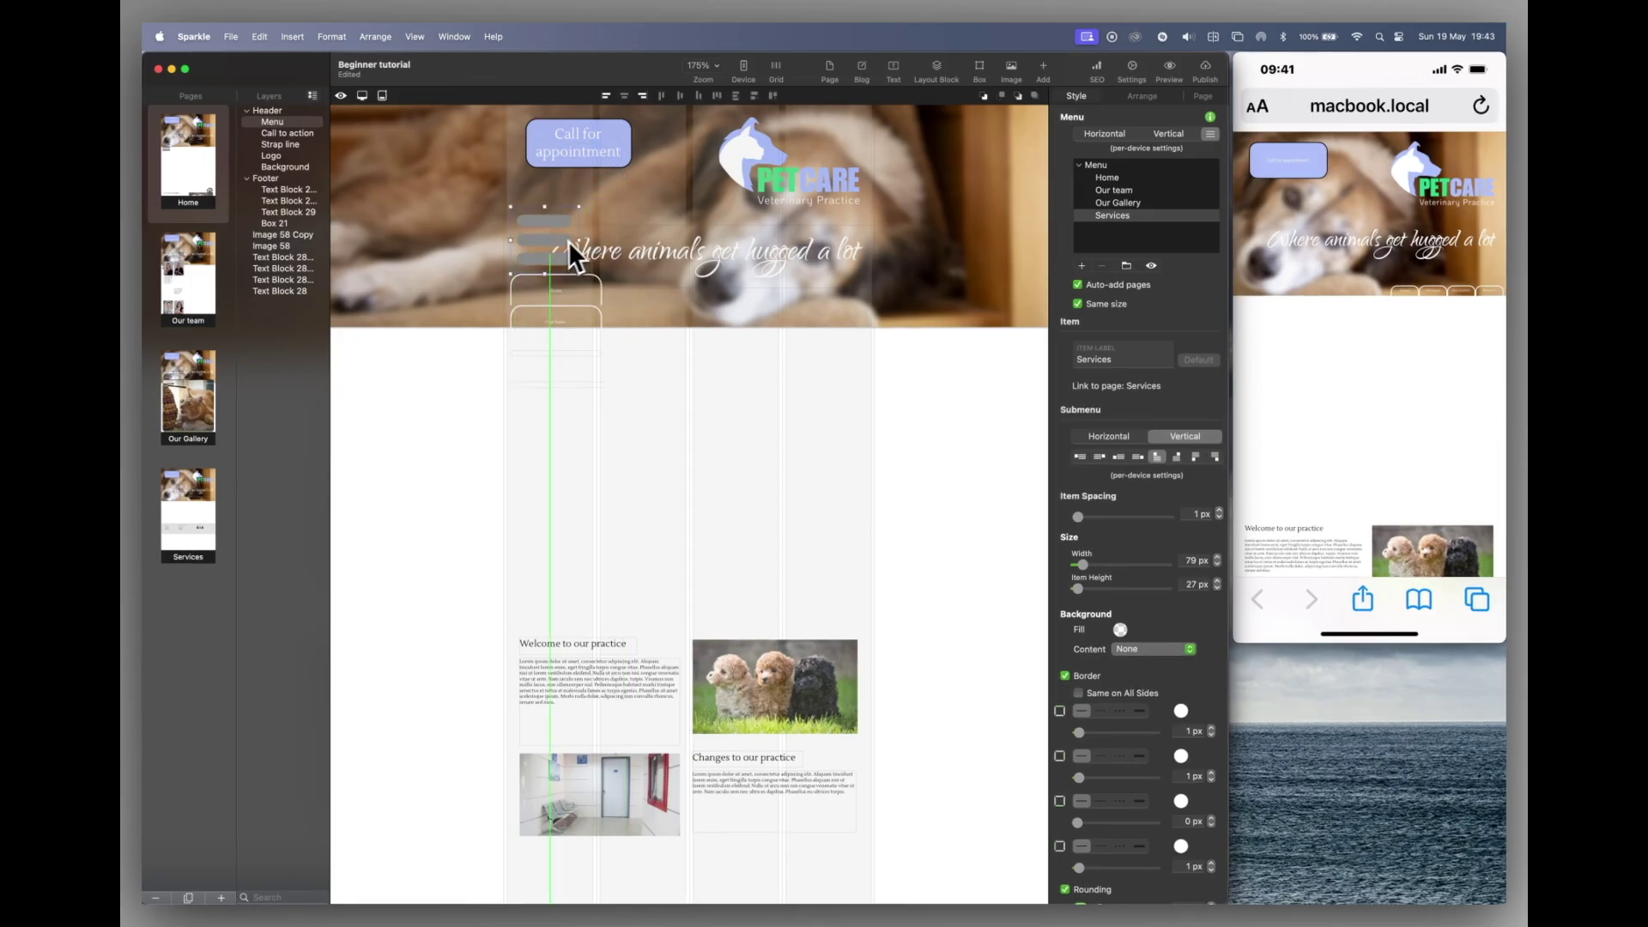
drag(568, 242, 571, 285)
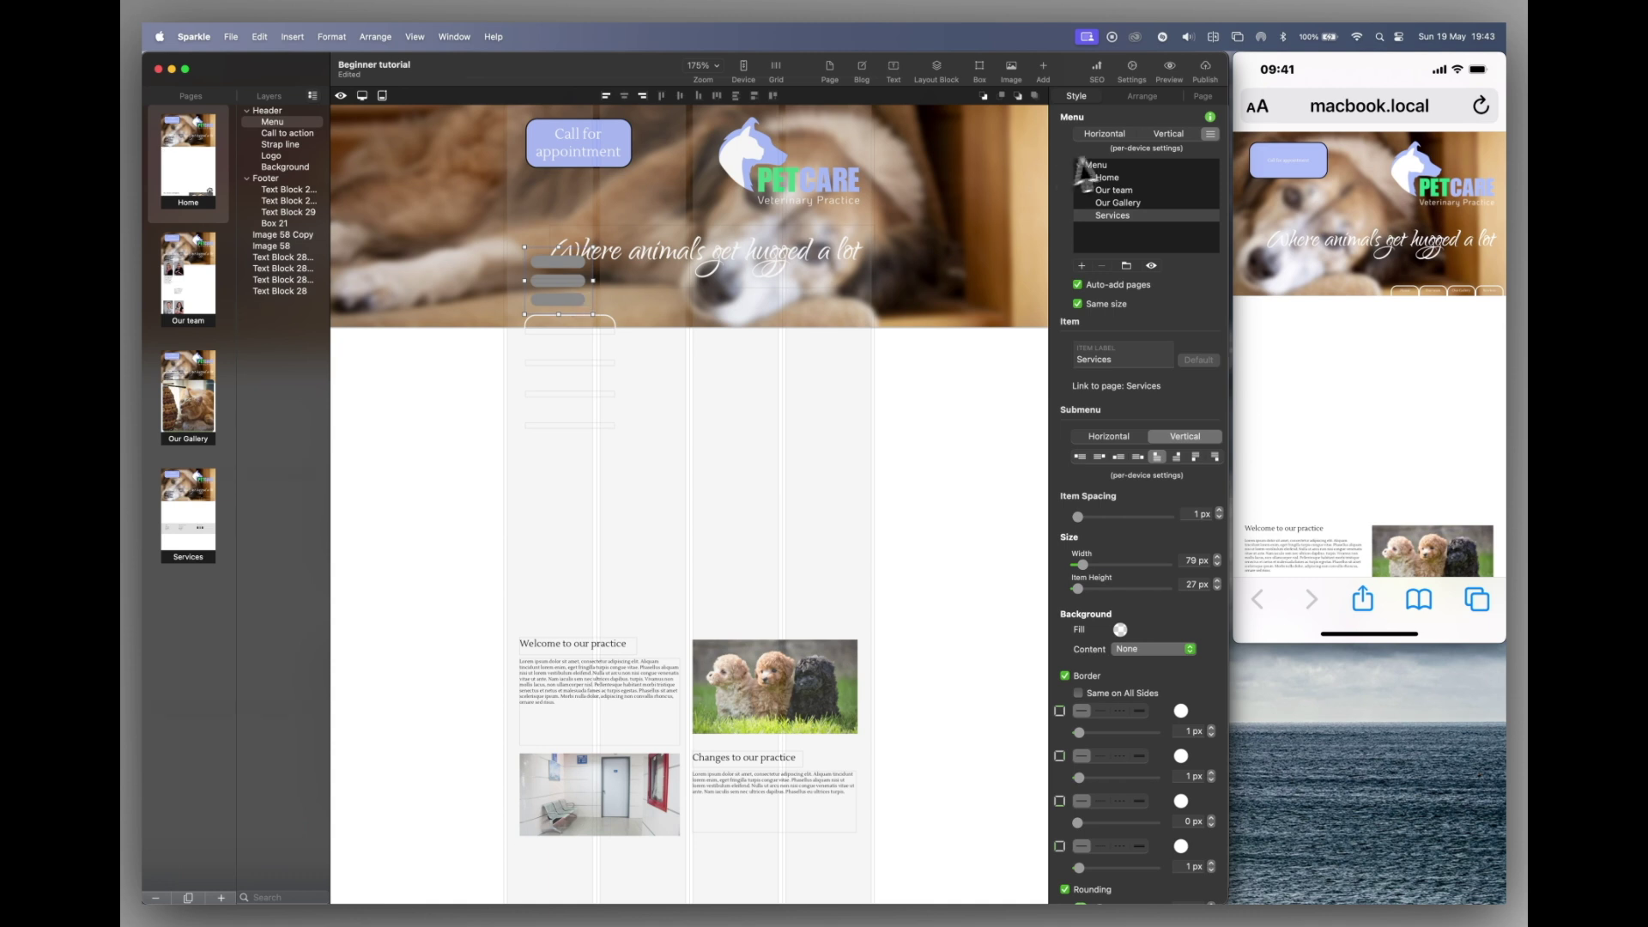
click(1105, 136)
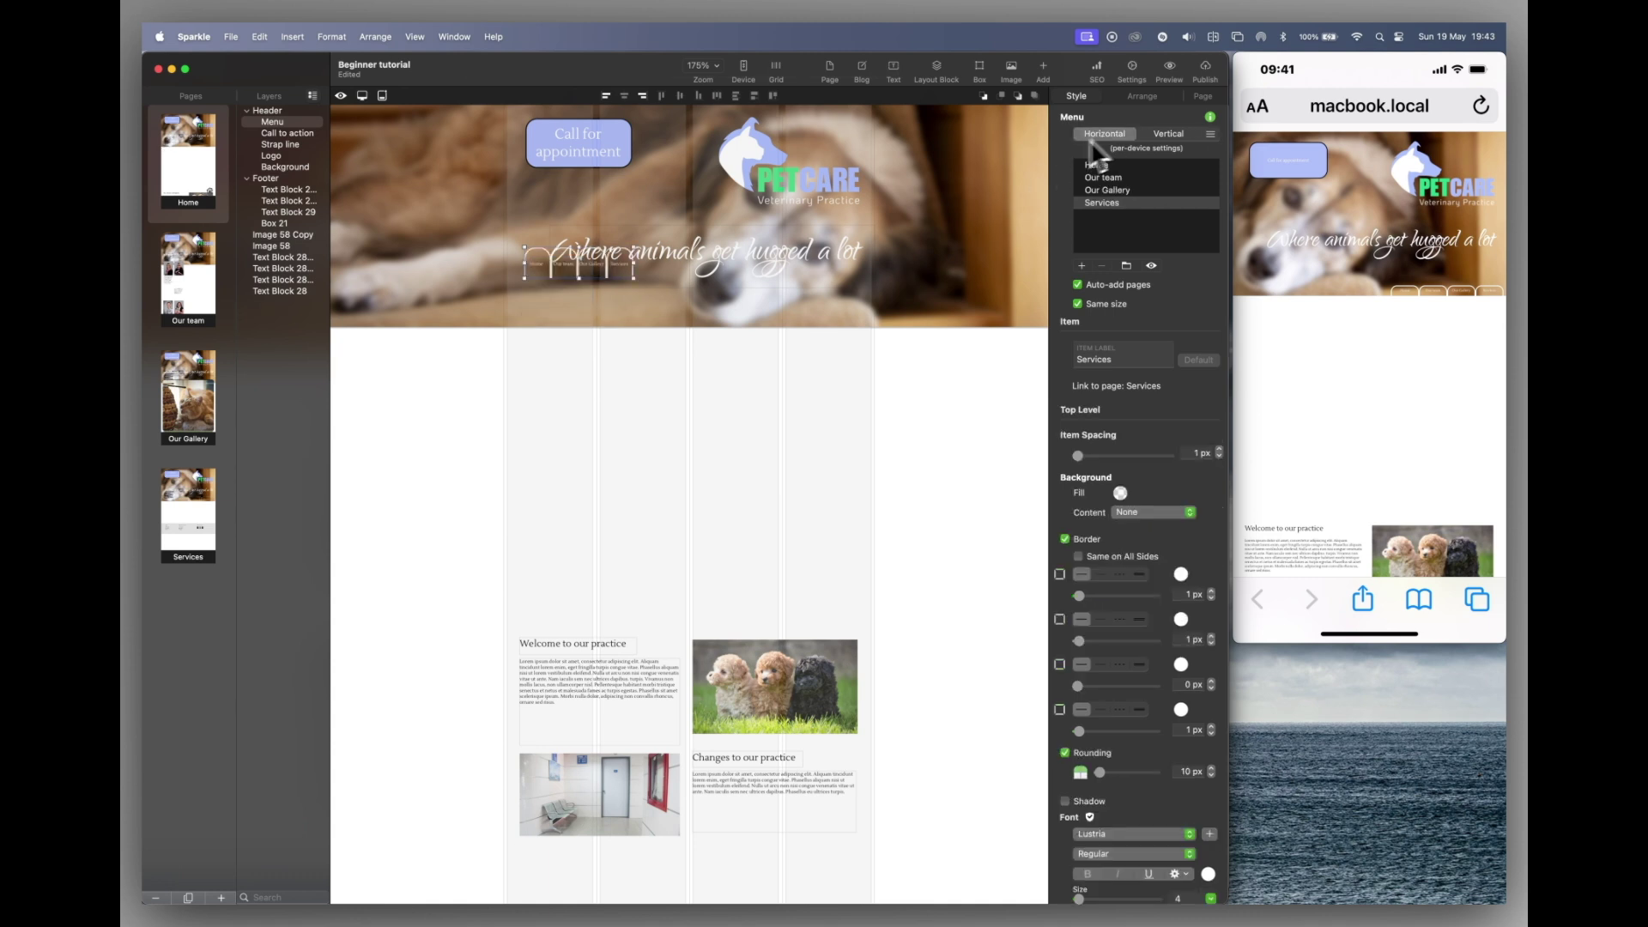
Step: Fit the horizontal menu across the header's bottom edge with 4 px item spacing
drag(633, 279, 938, 276)
drag(520, 264, 478, 261)
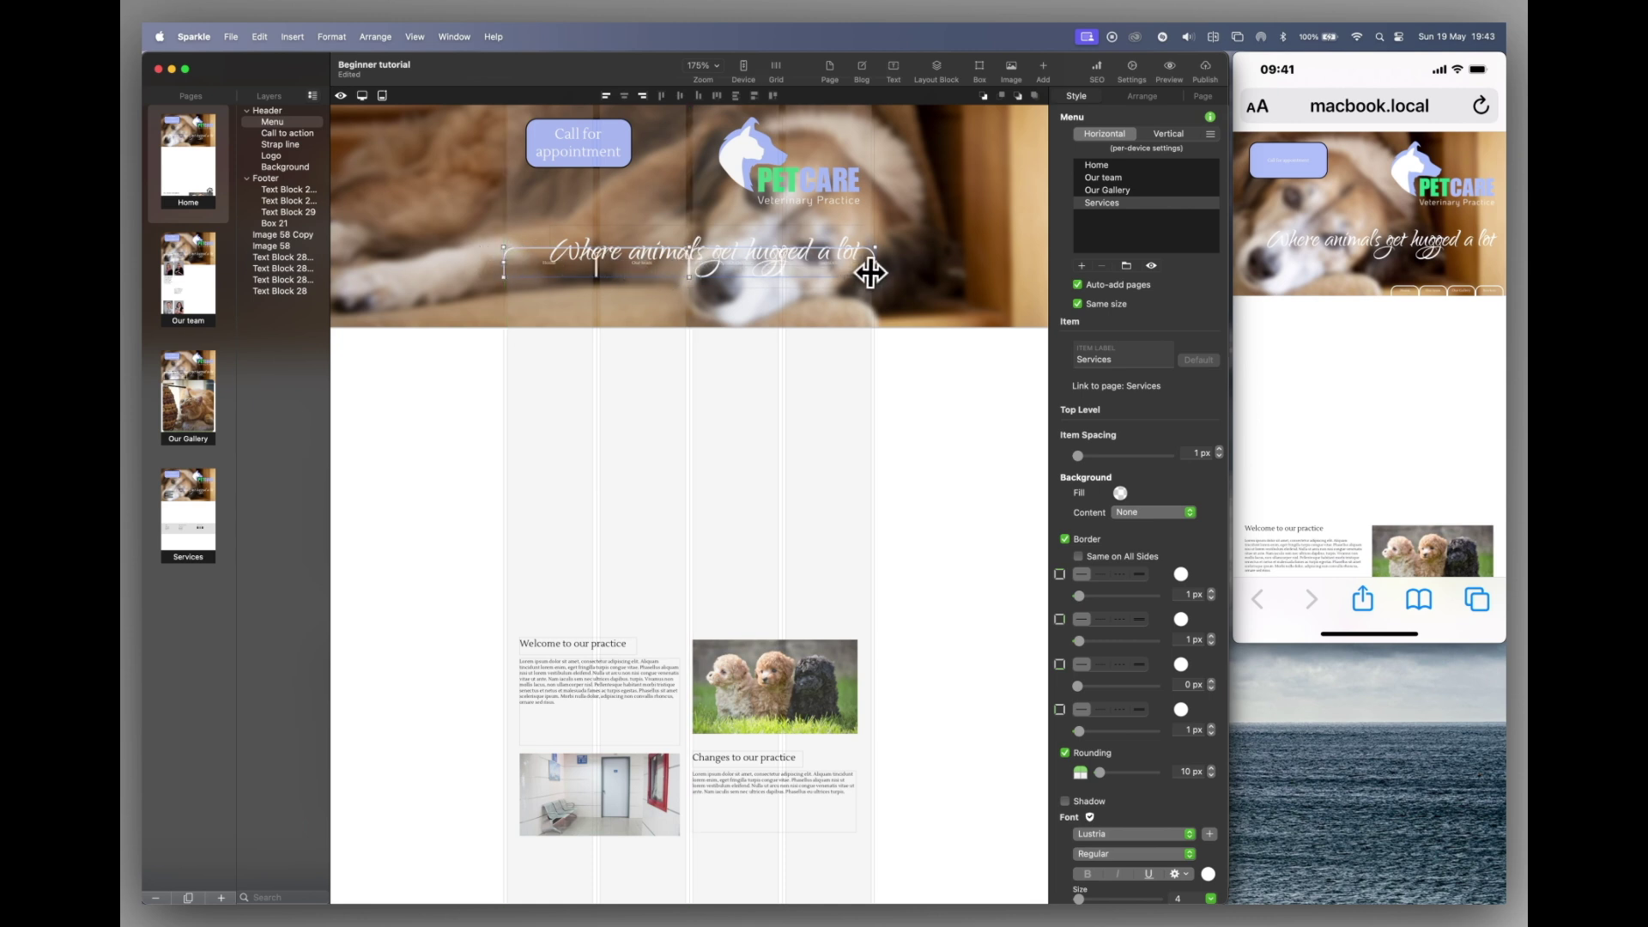
drag(875, 261, 805, 307)
click(1220, 450)
click(1219, 451)
click(1220, 450)
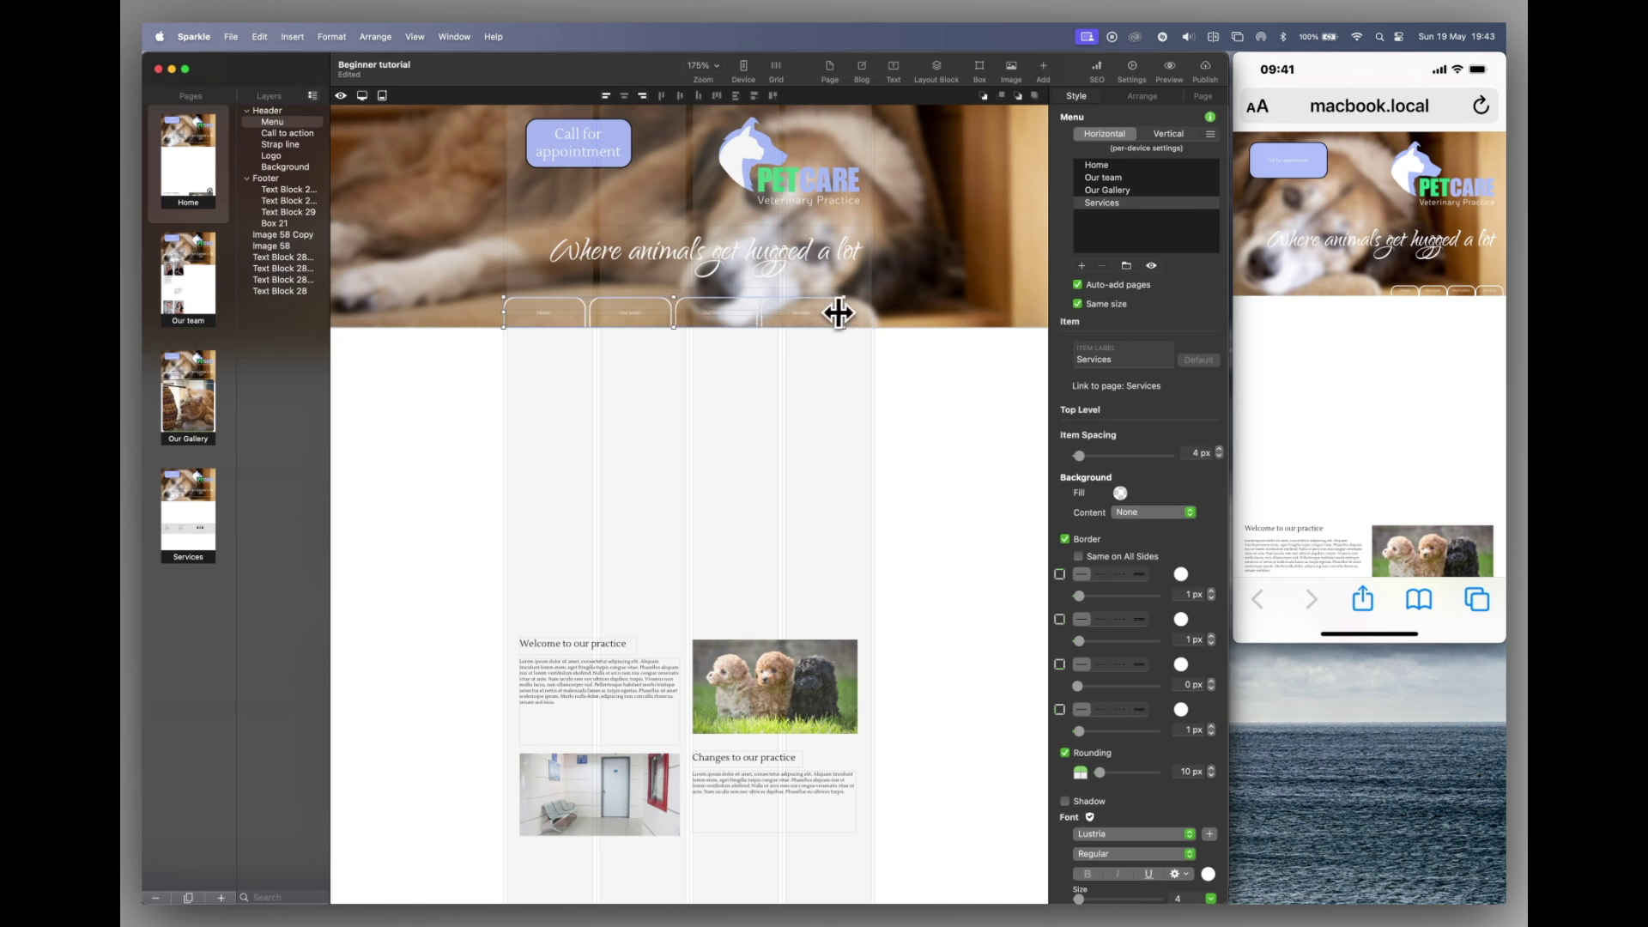
drag(842, 309, 893, 309)
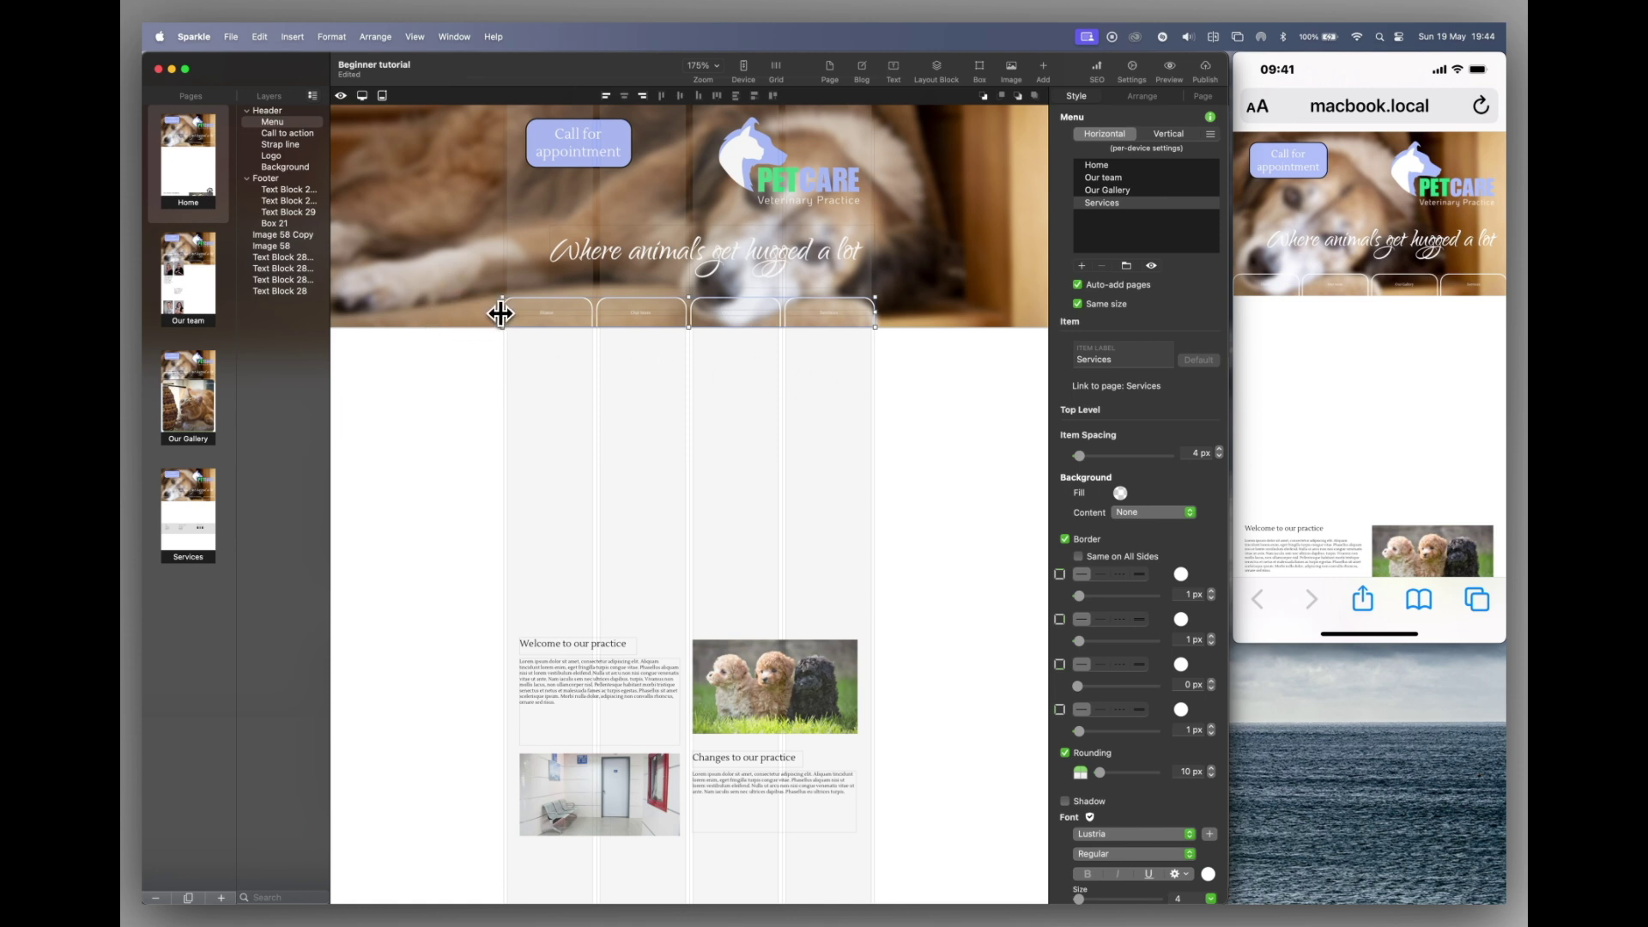
drag(500, 312, 590, 313)
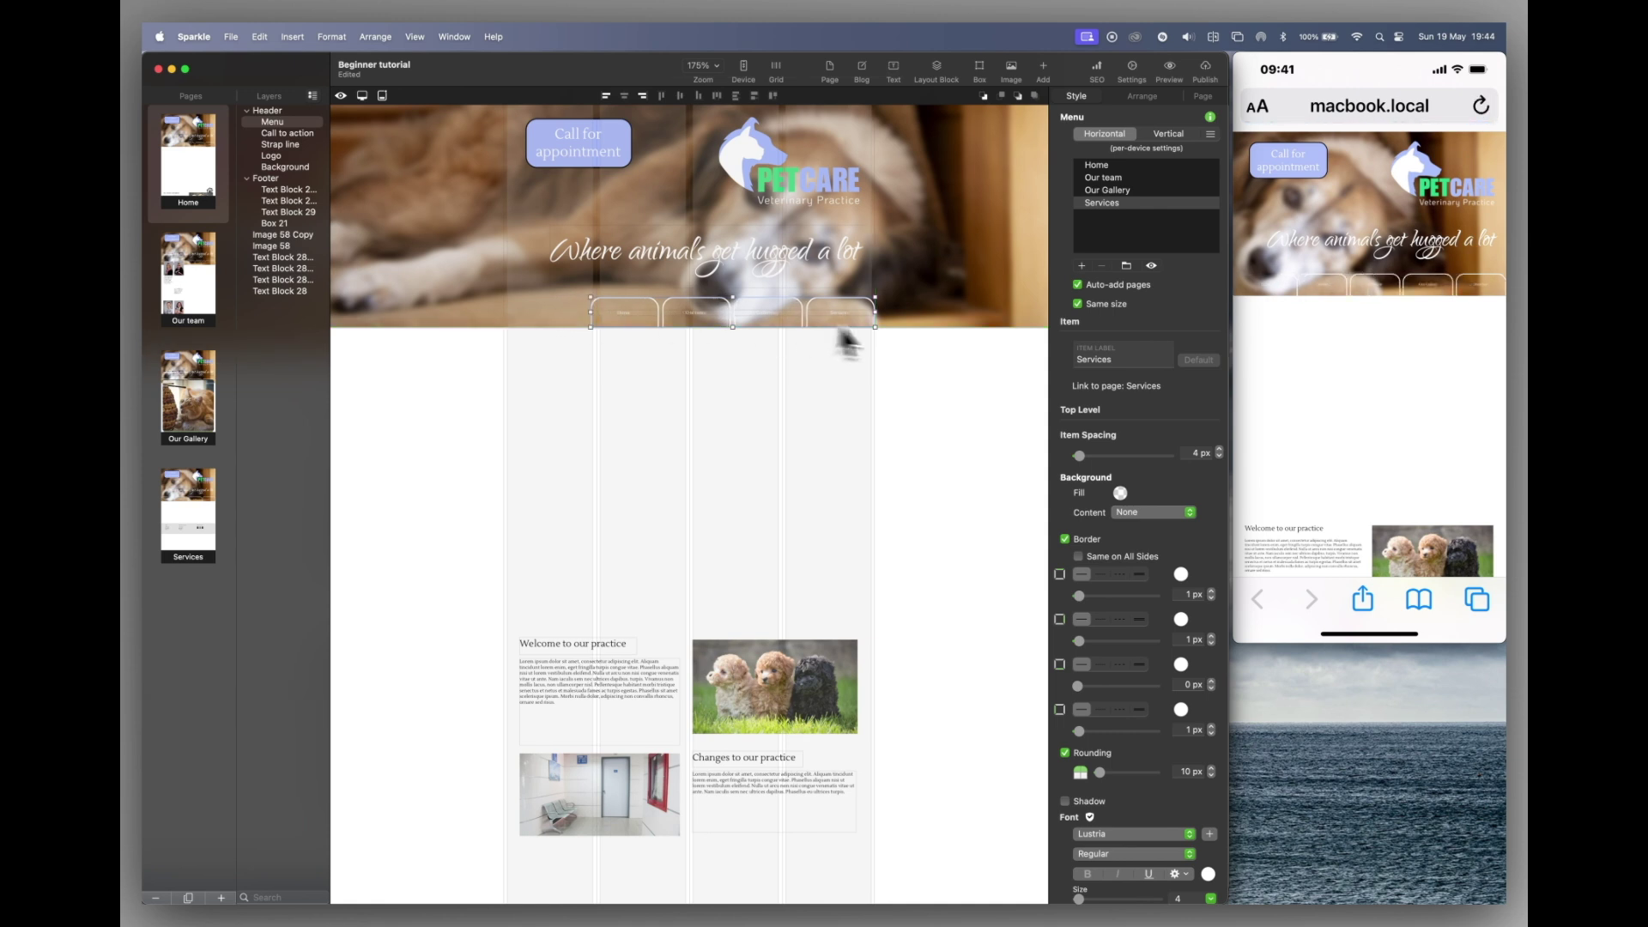
Step: Enlarge the menu labels and adjust the menu's width with its handles
scroll(1117, 695, down, 1)
scroll(1117, 697, down, 5)
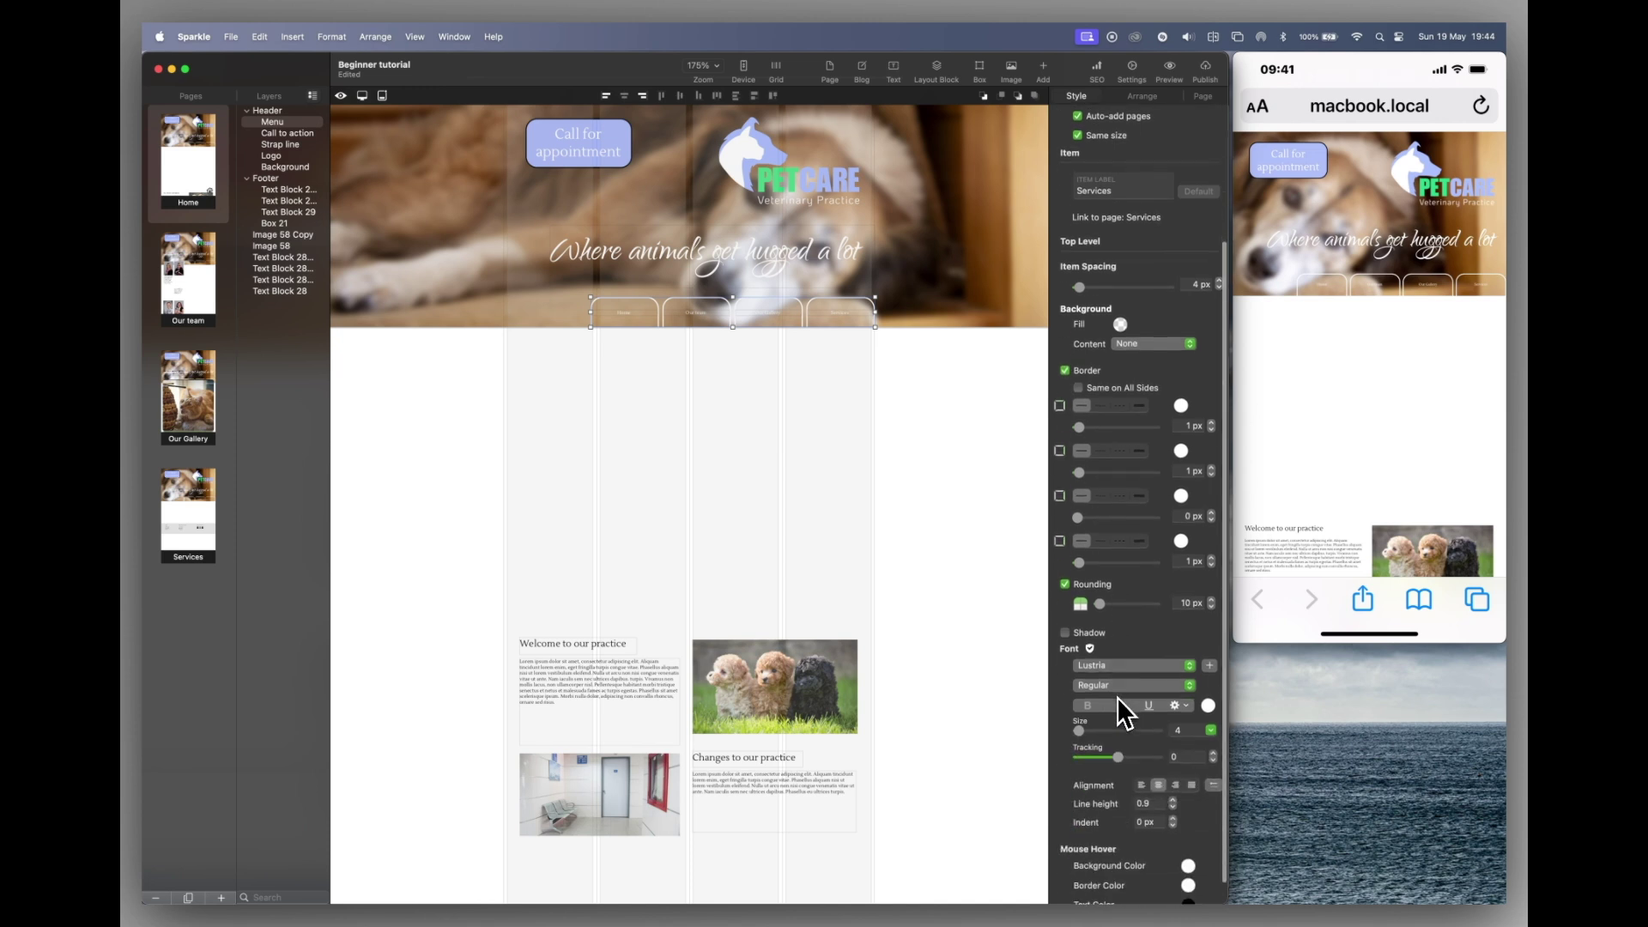
drag(1080, 733, 1085, 735)
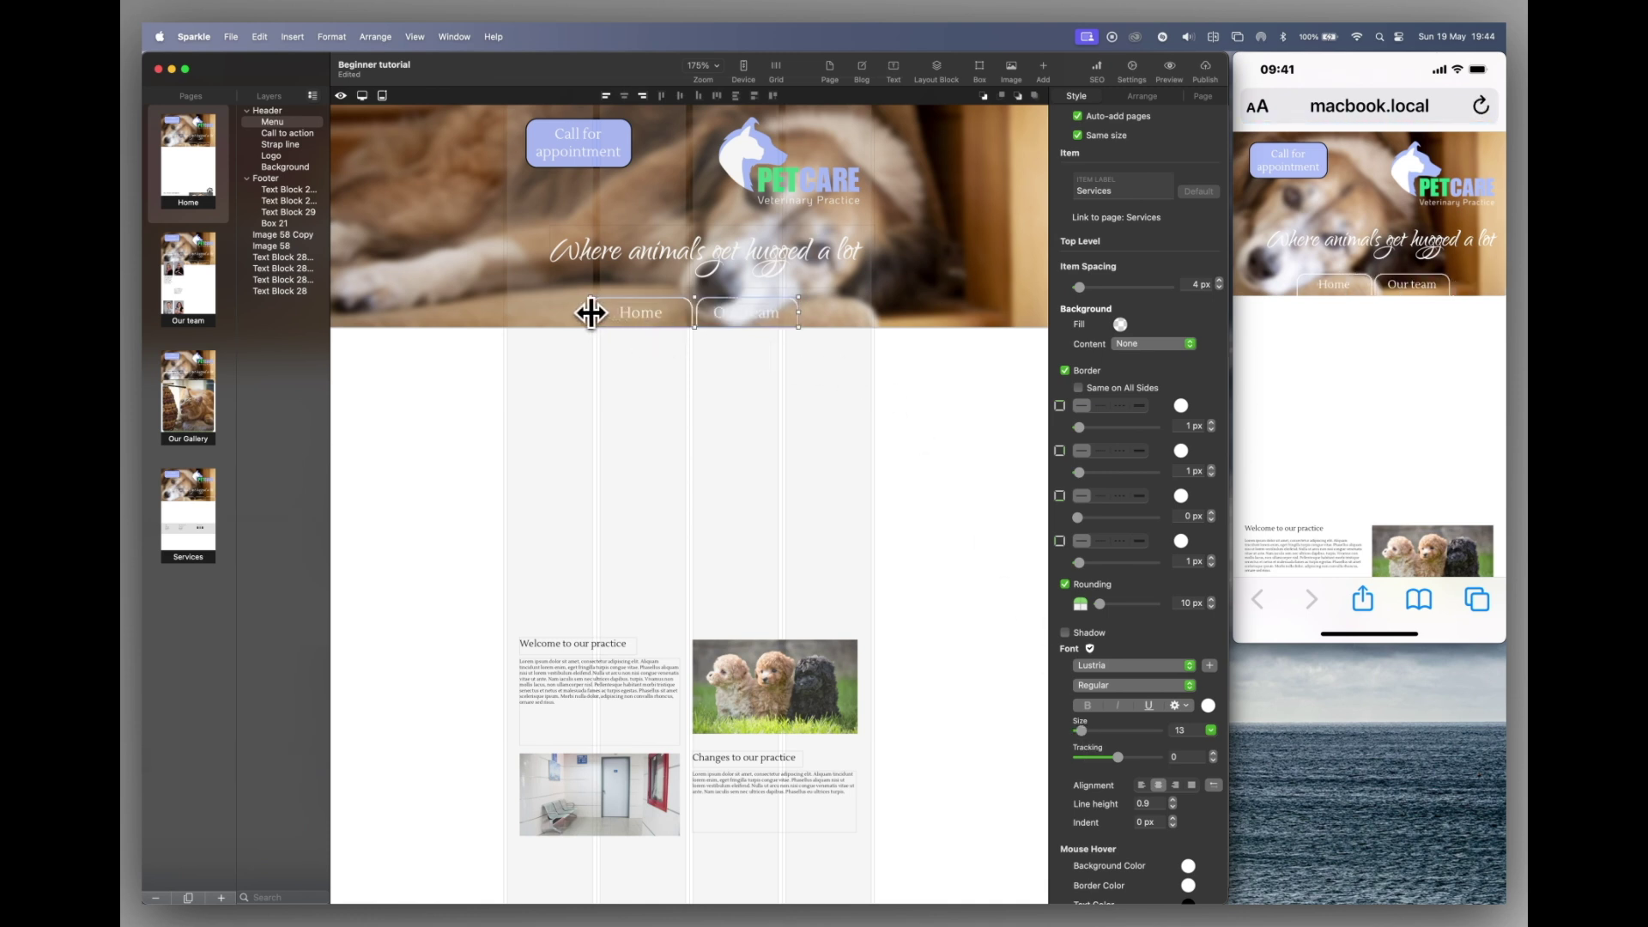
drag(591, 312, 503, 316)
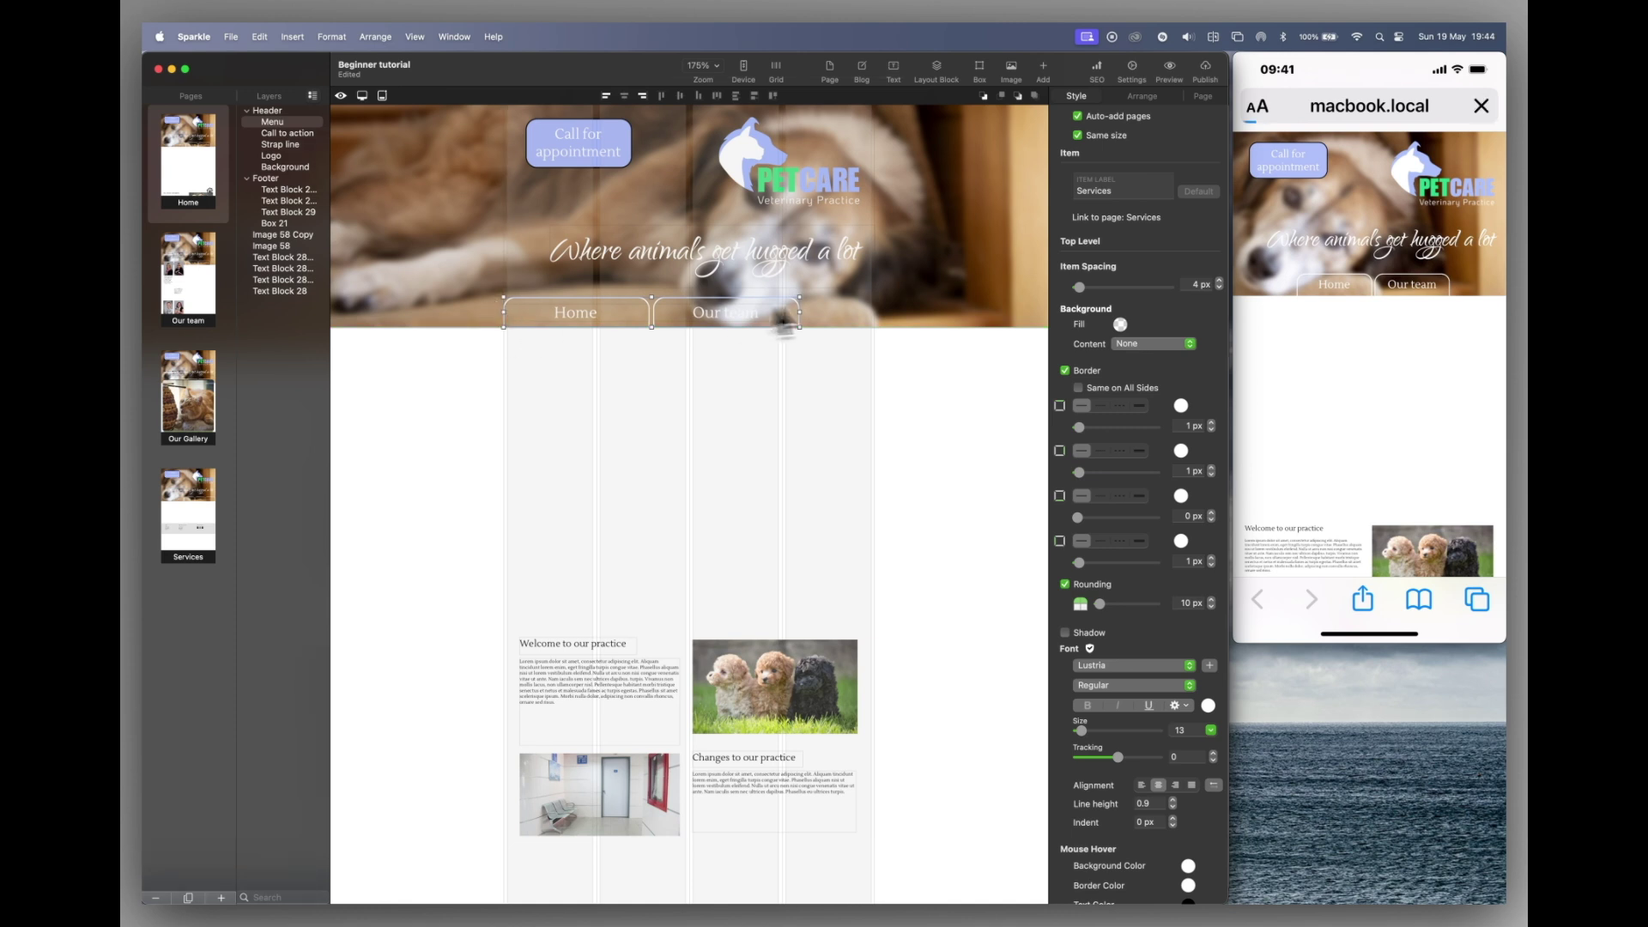
drag(801, 312, 690, 314)
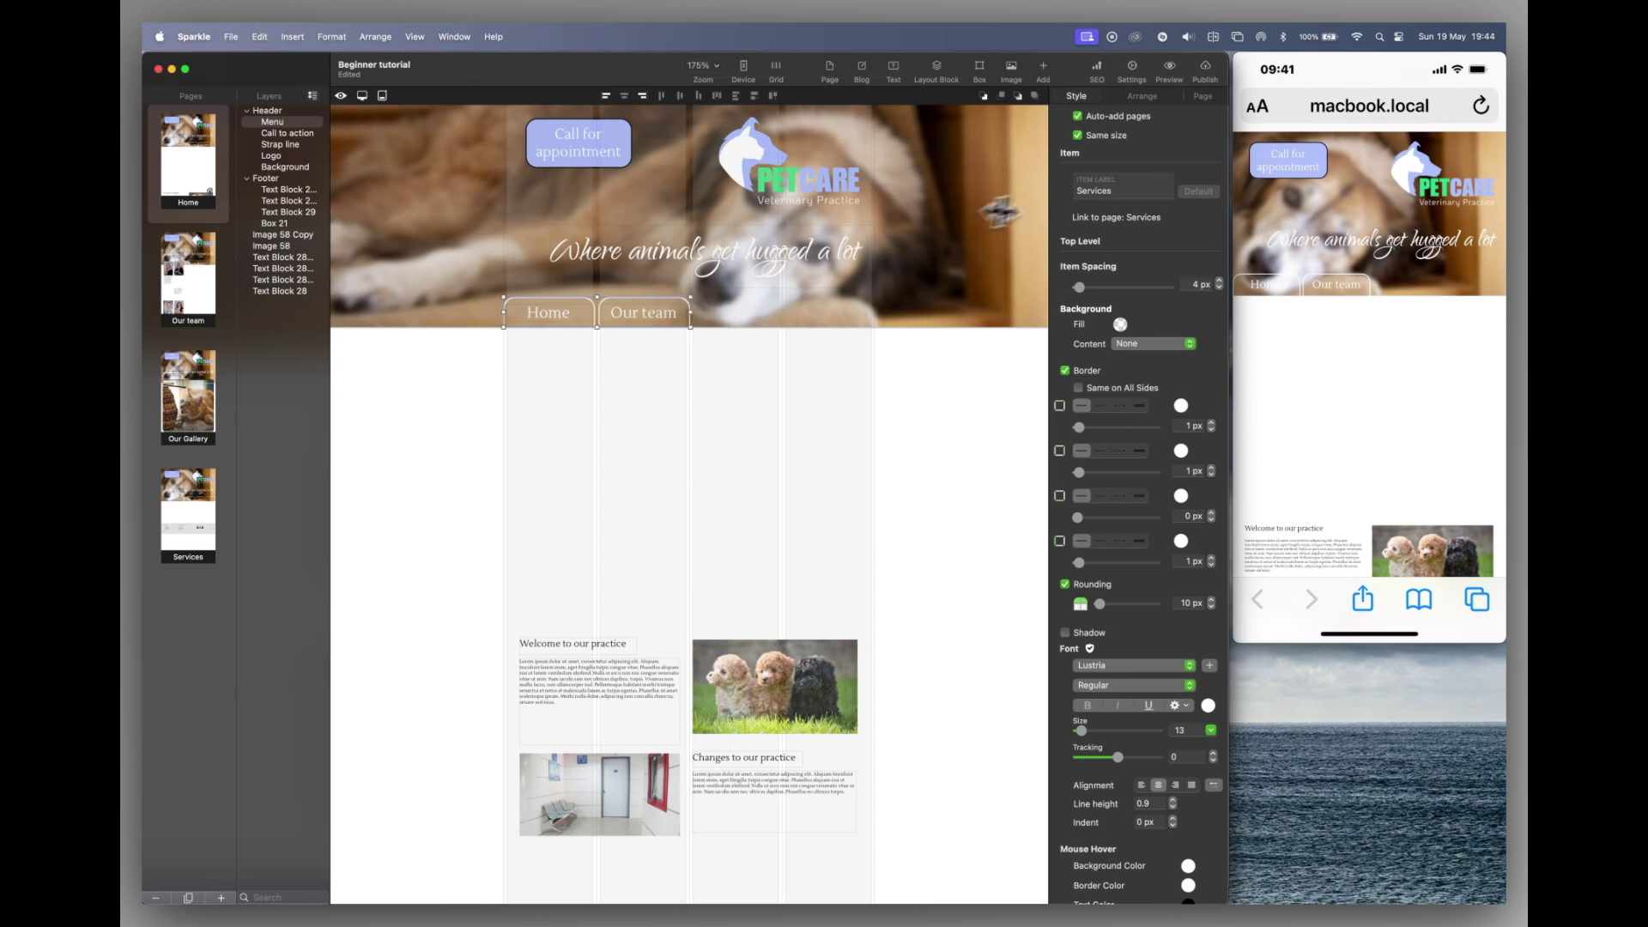
Step: Unhide the Our Gallery menu item and set the menu font size to 12
scroll(1100, 199, up, 3)
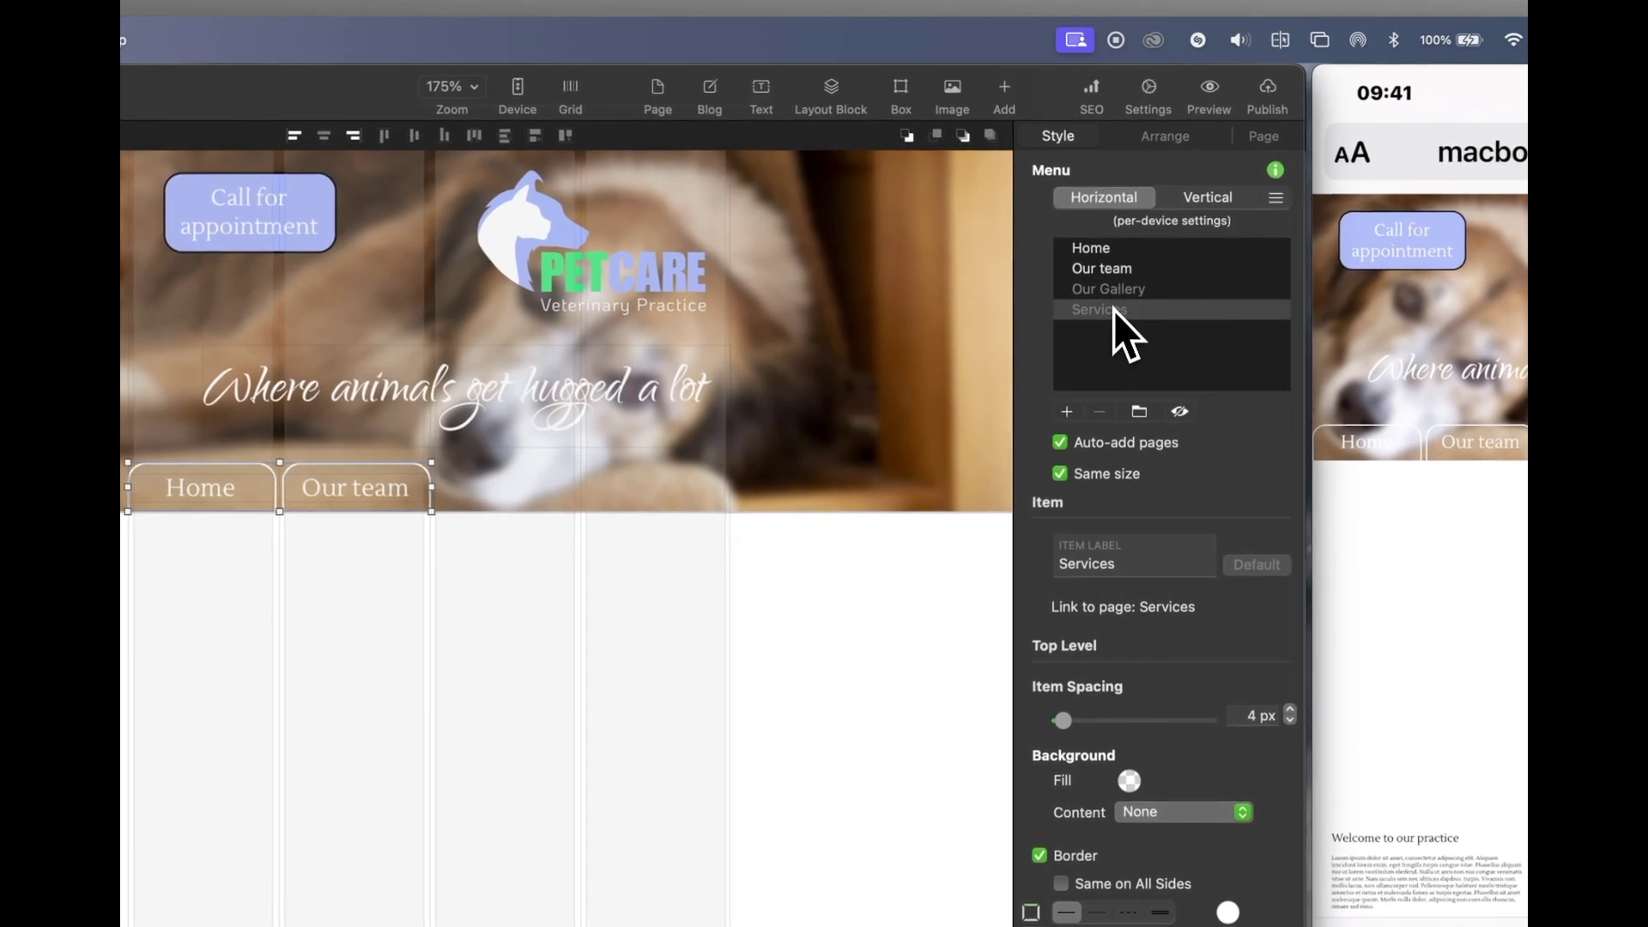
click(1118, 292)
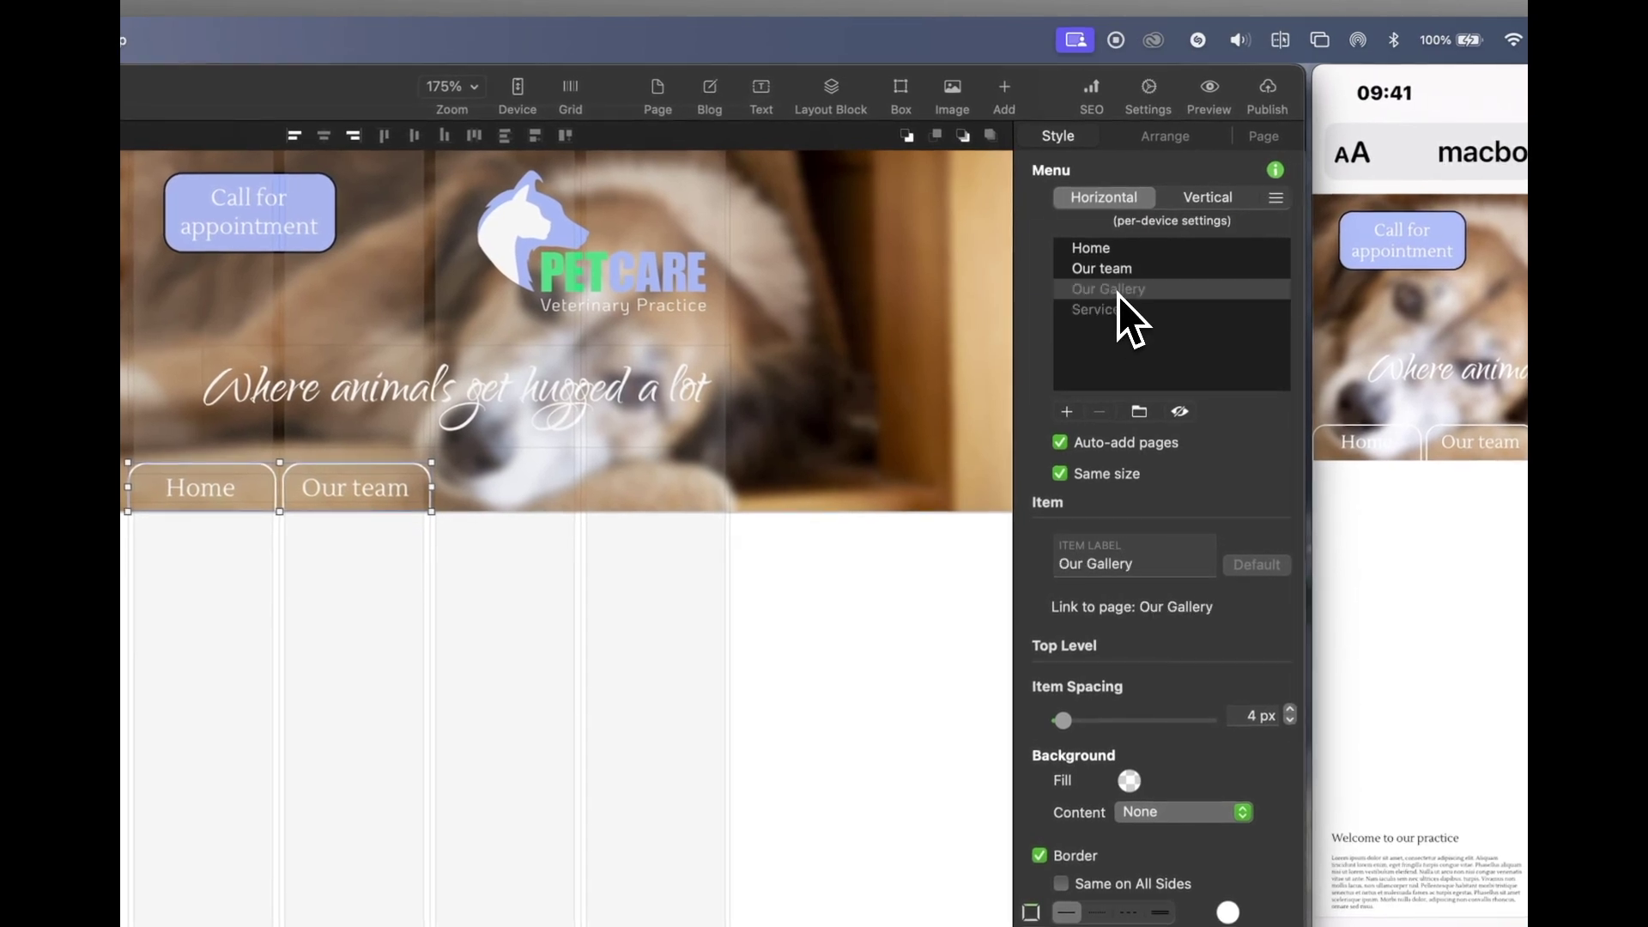
click(1181, 413)
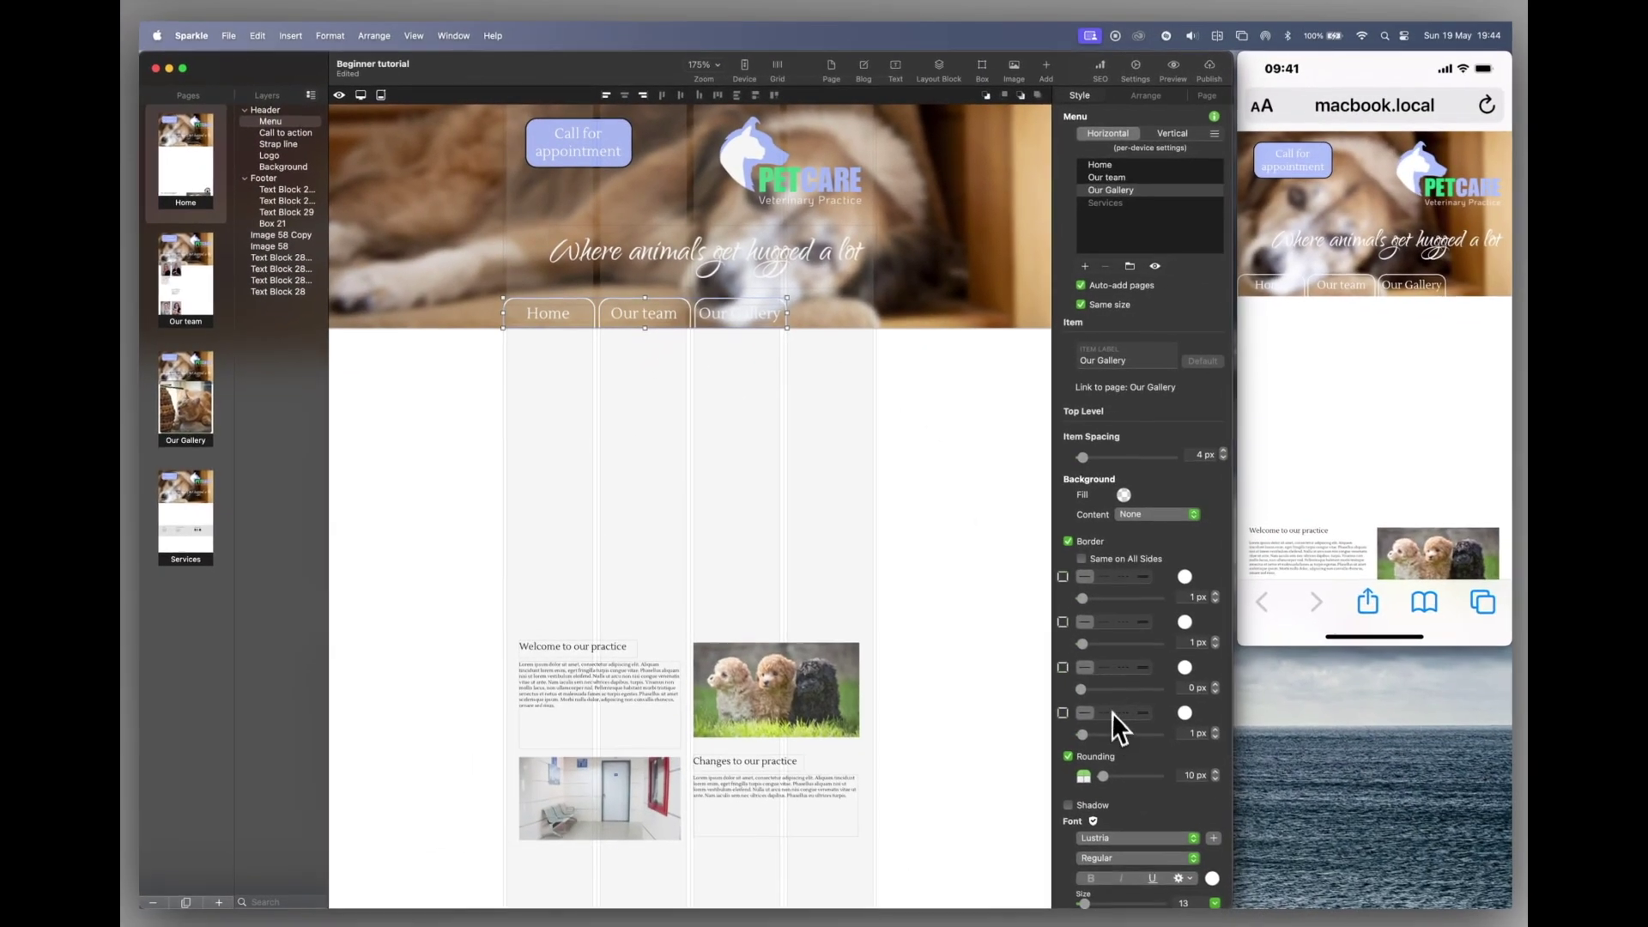
scroll(1119, 727, down, 3)
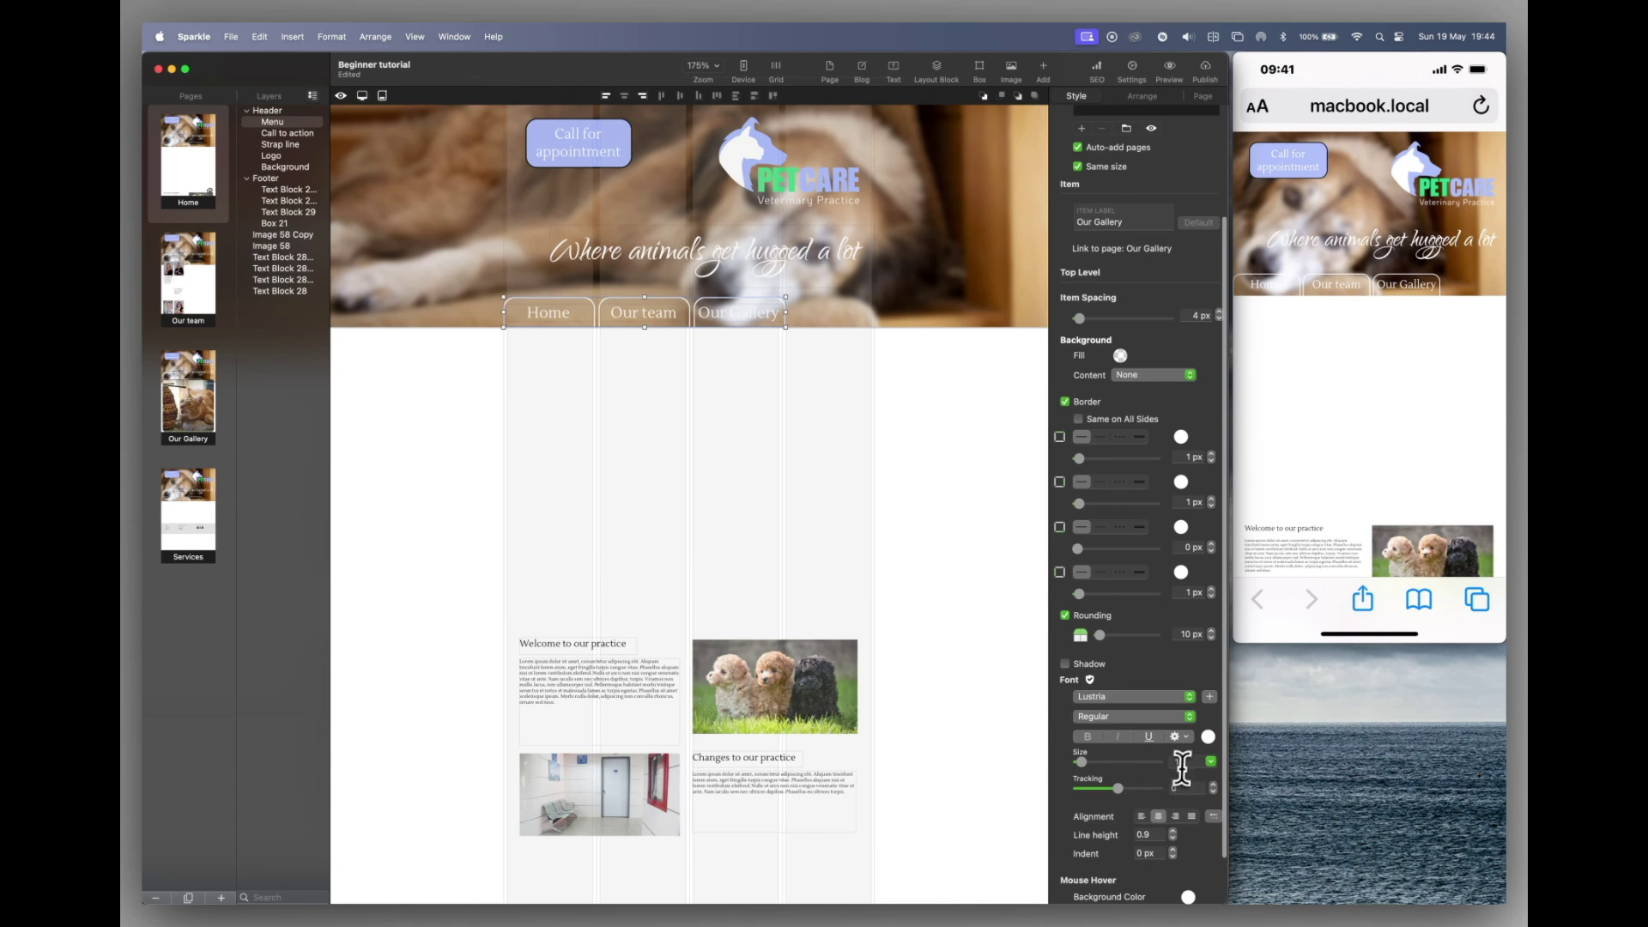
click(1182, 765)
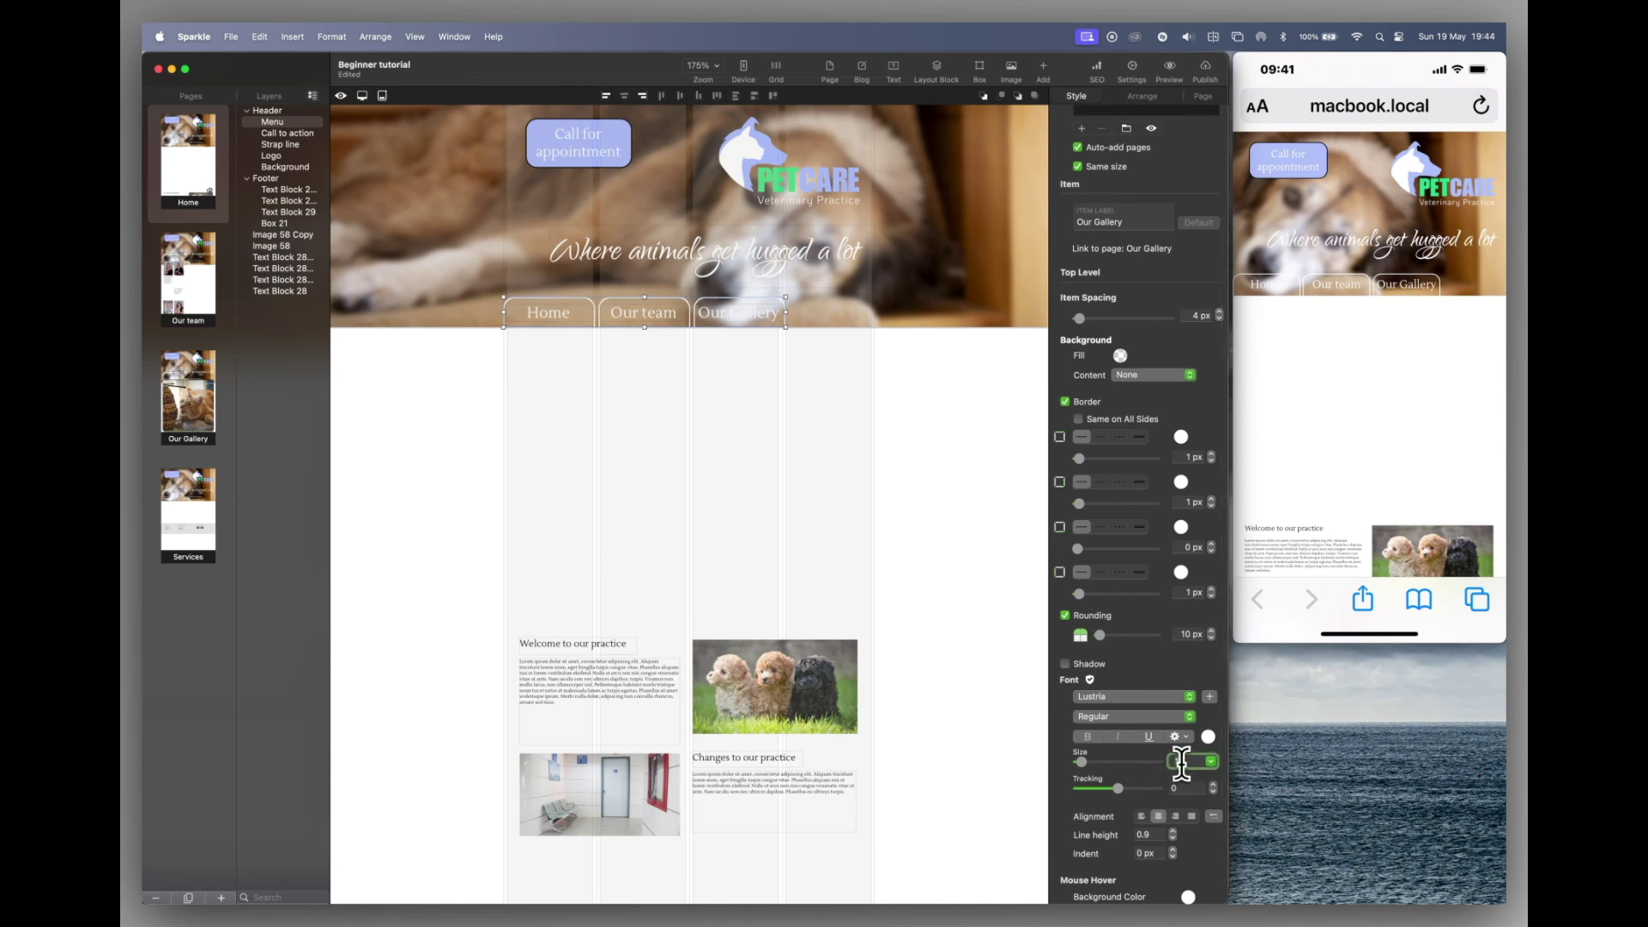
text(12)
click(786, 313)
drag(786, 312, 780, 313)
Step: Unhide the Services menu item and widen the menu slightly to fit it
scroll(1115, 228, up, 3)
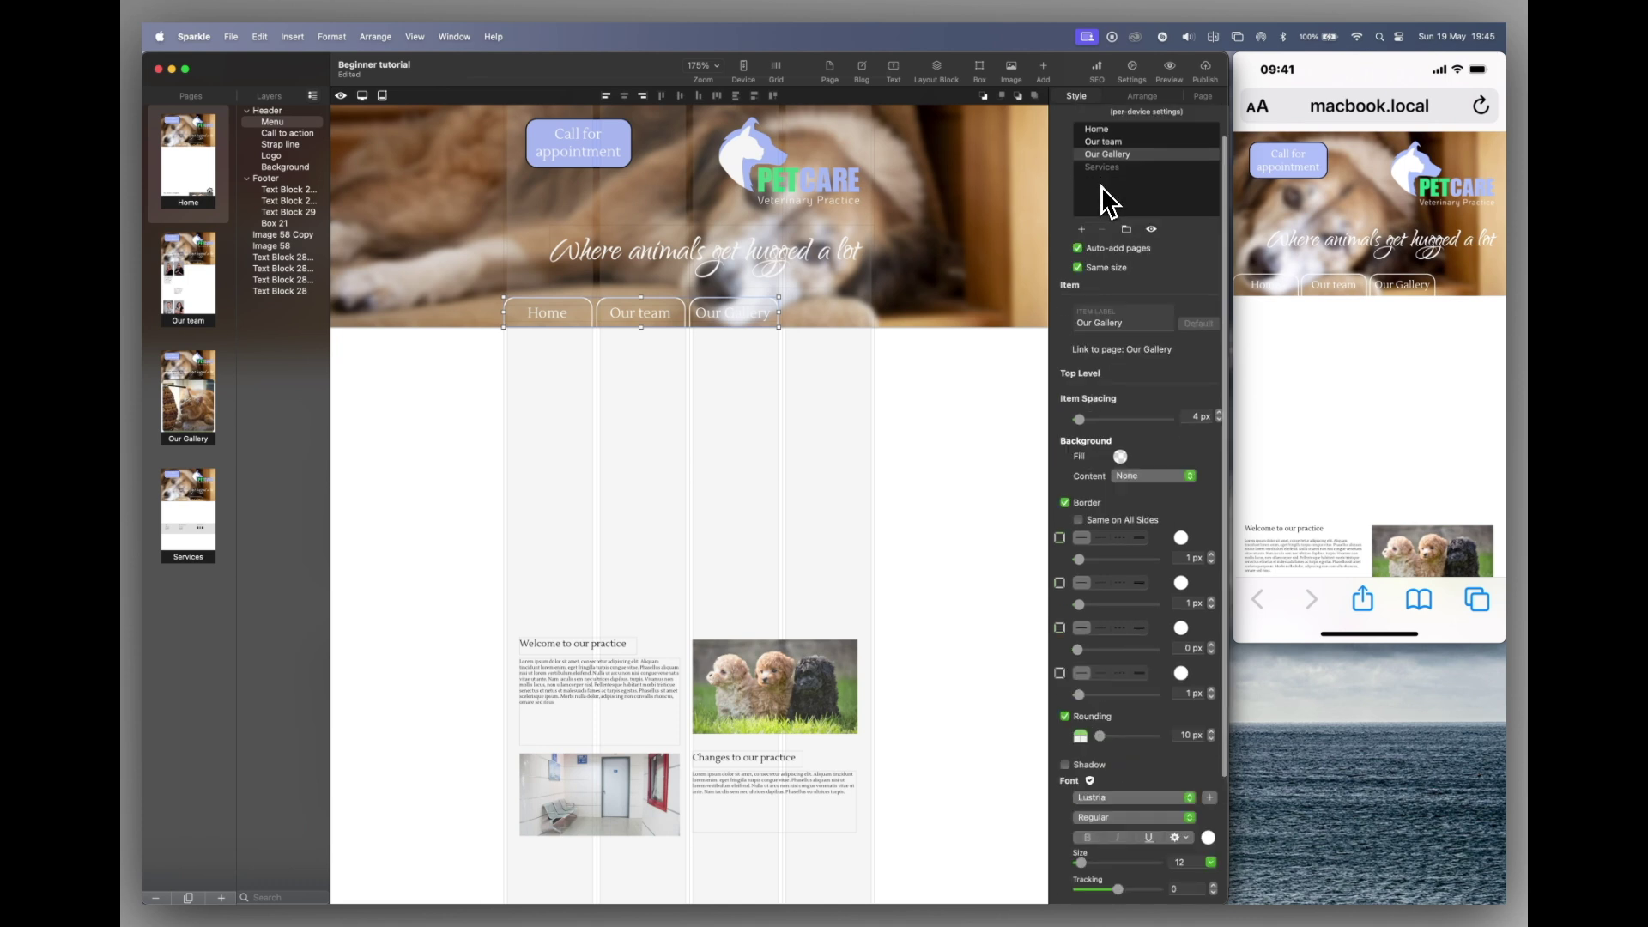
scroll(1101, 184, up, 1)
click(1099, 202)
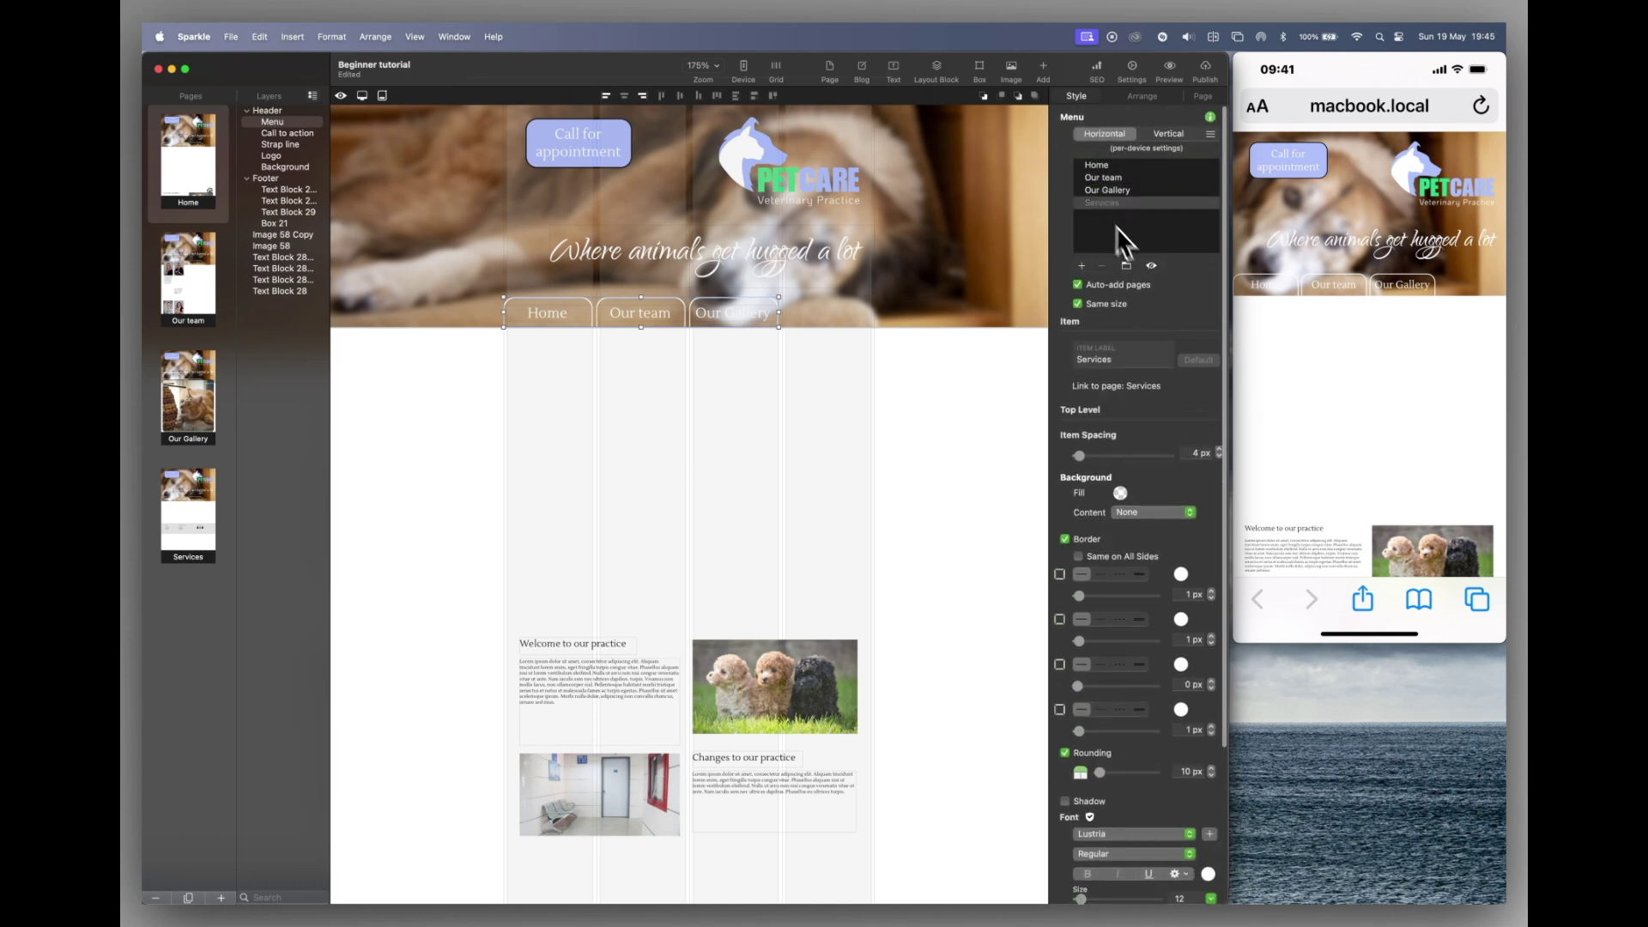
click(1150, 265)
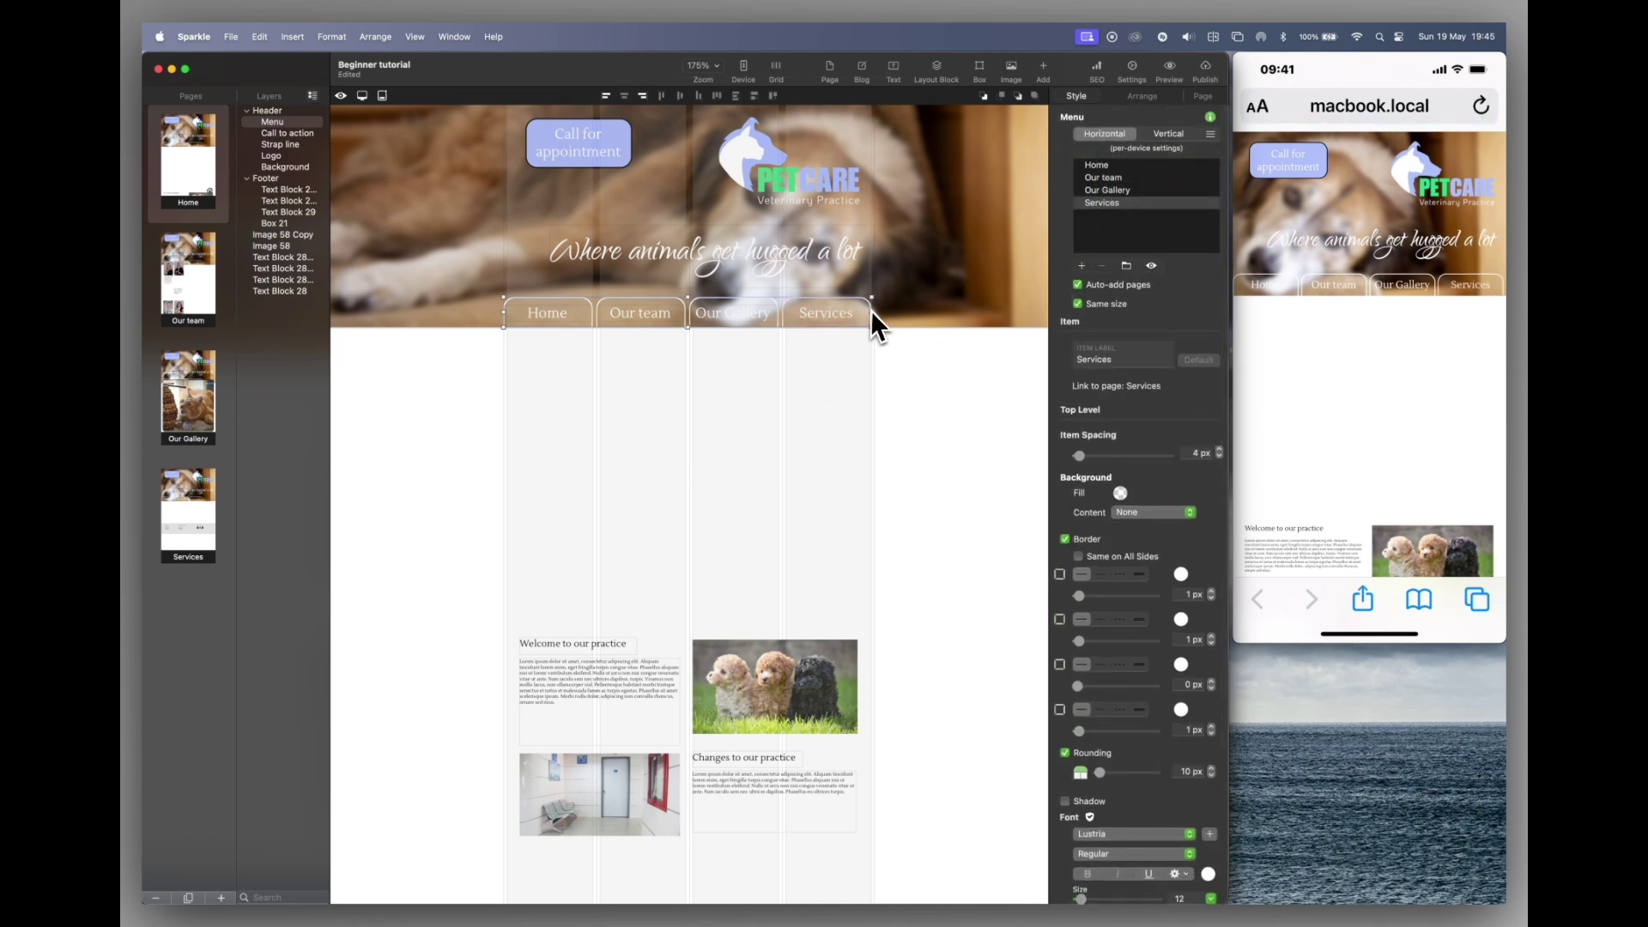
drag(871, 312, 884, 330)
Step: Make the header taller and move the navigation menu down to its new bottom edge
click(935, 305)
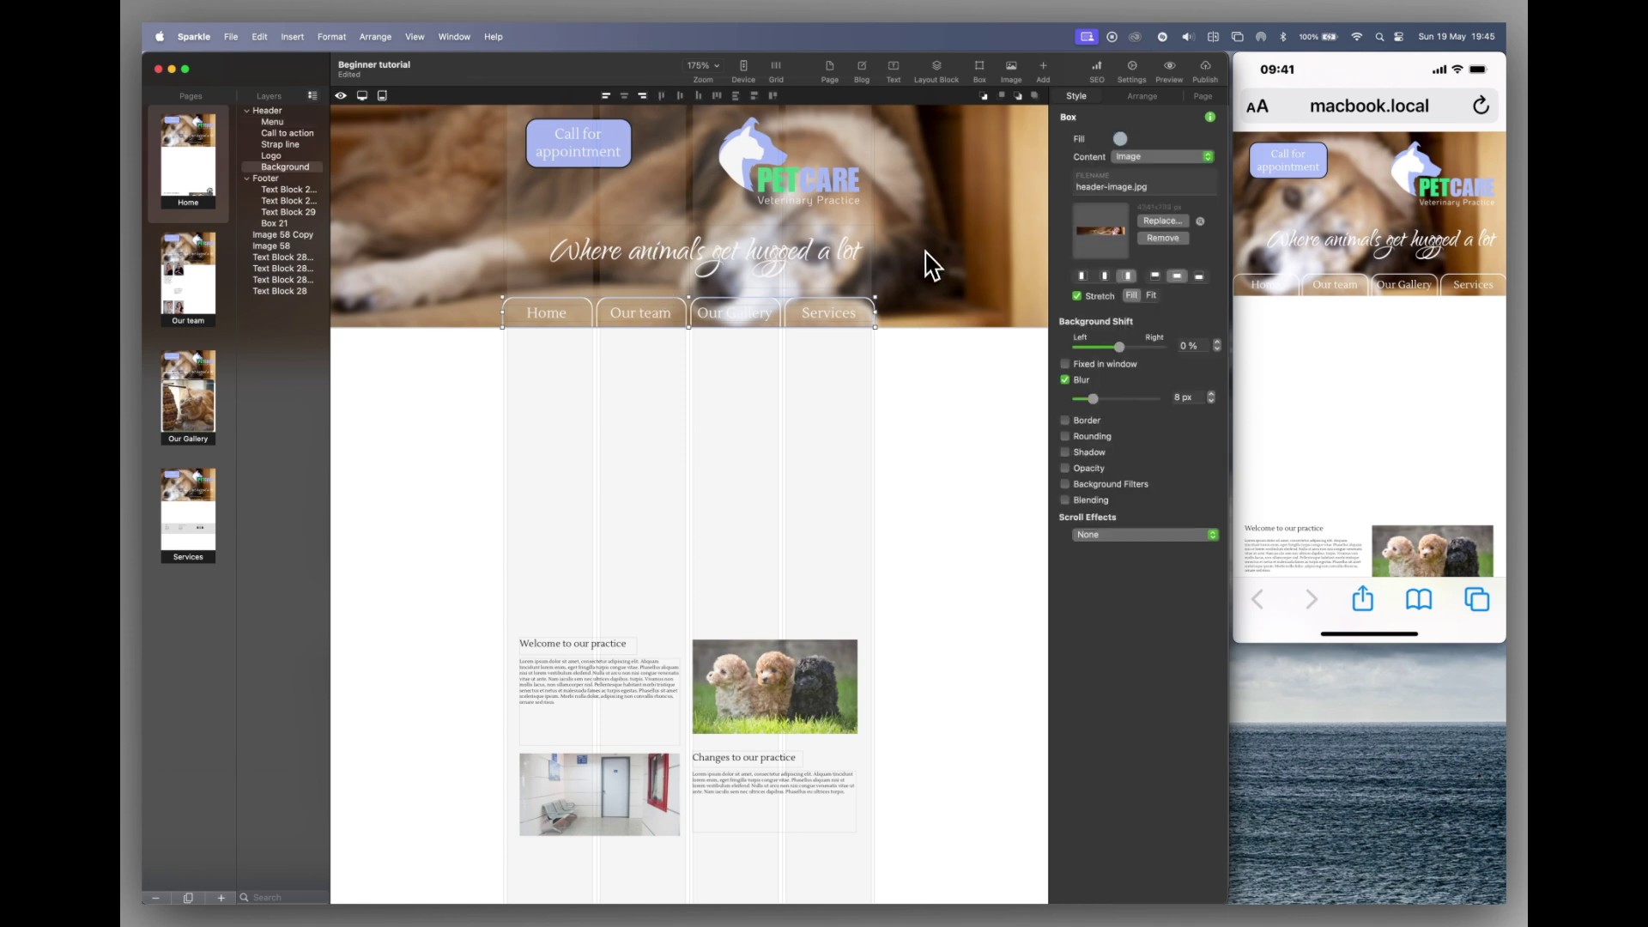
drag(687, 327, 687, 369)
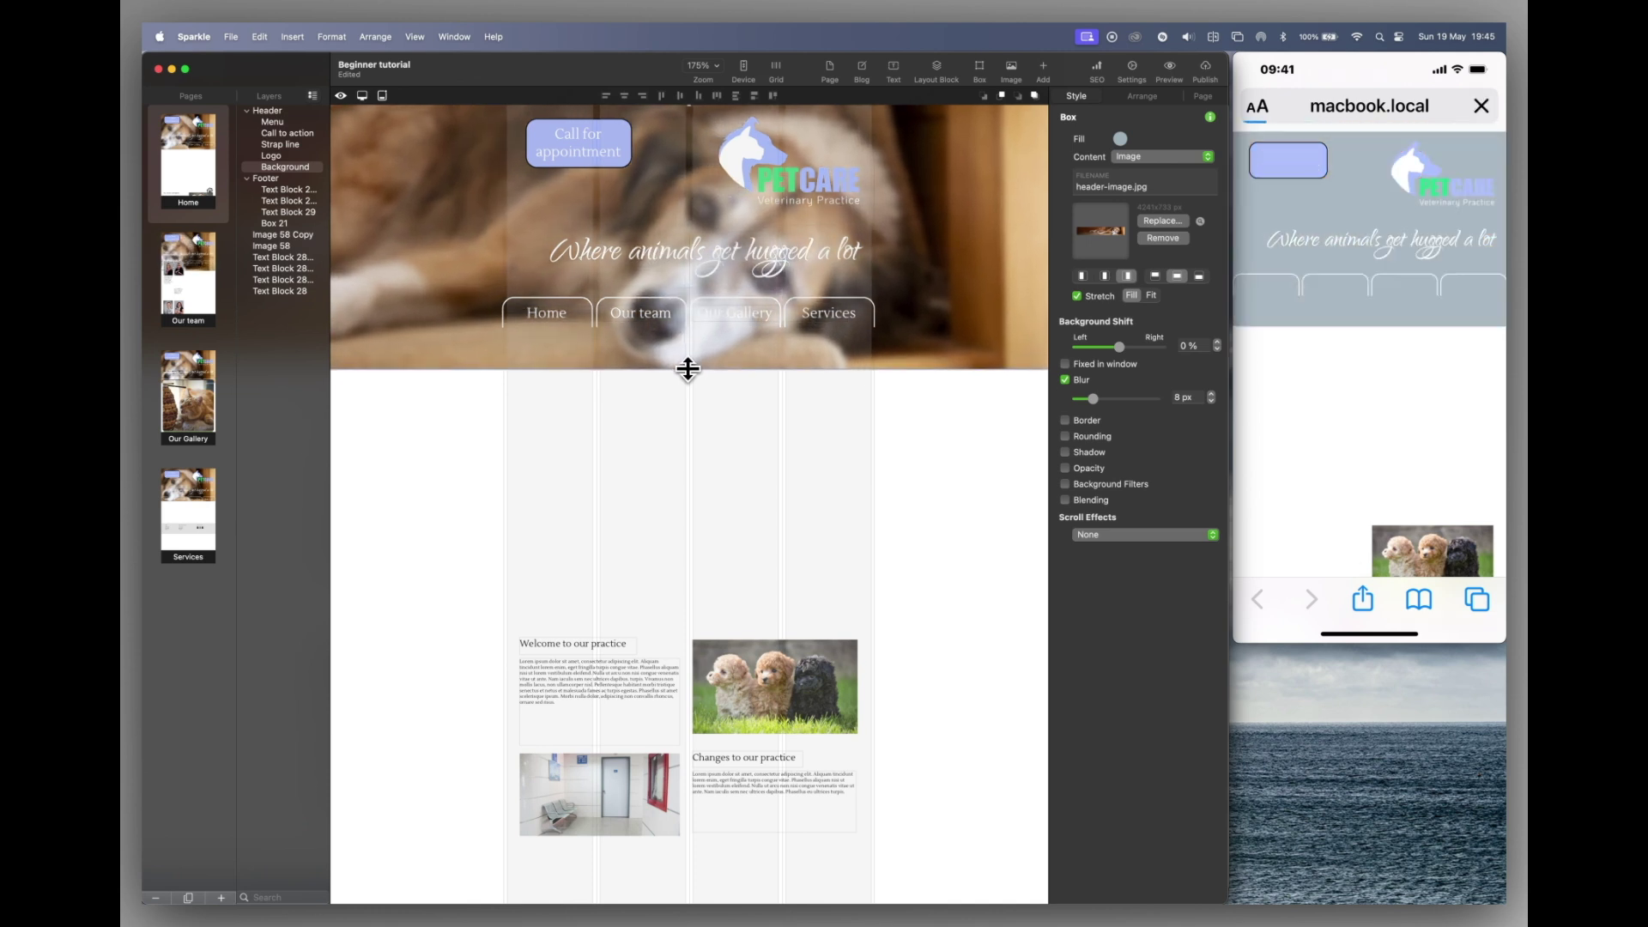
click(652, 330)
drag(651, 317, 648, 359)
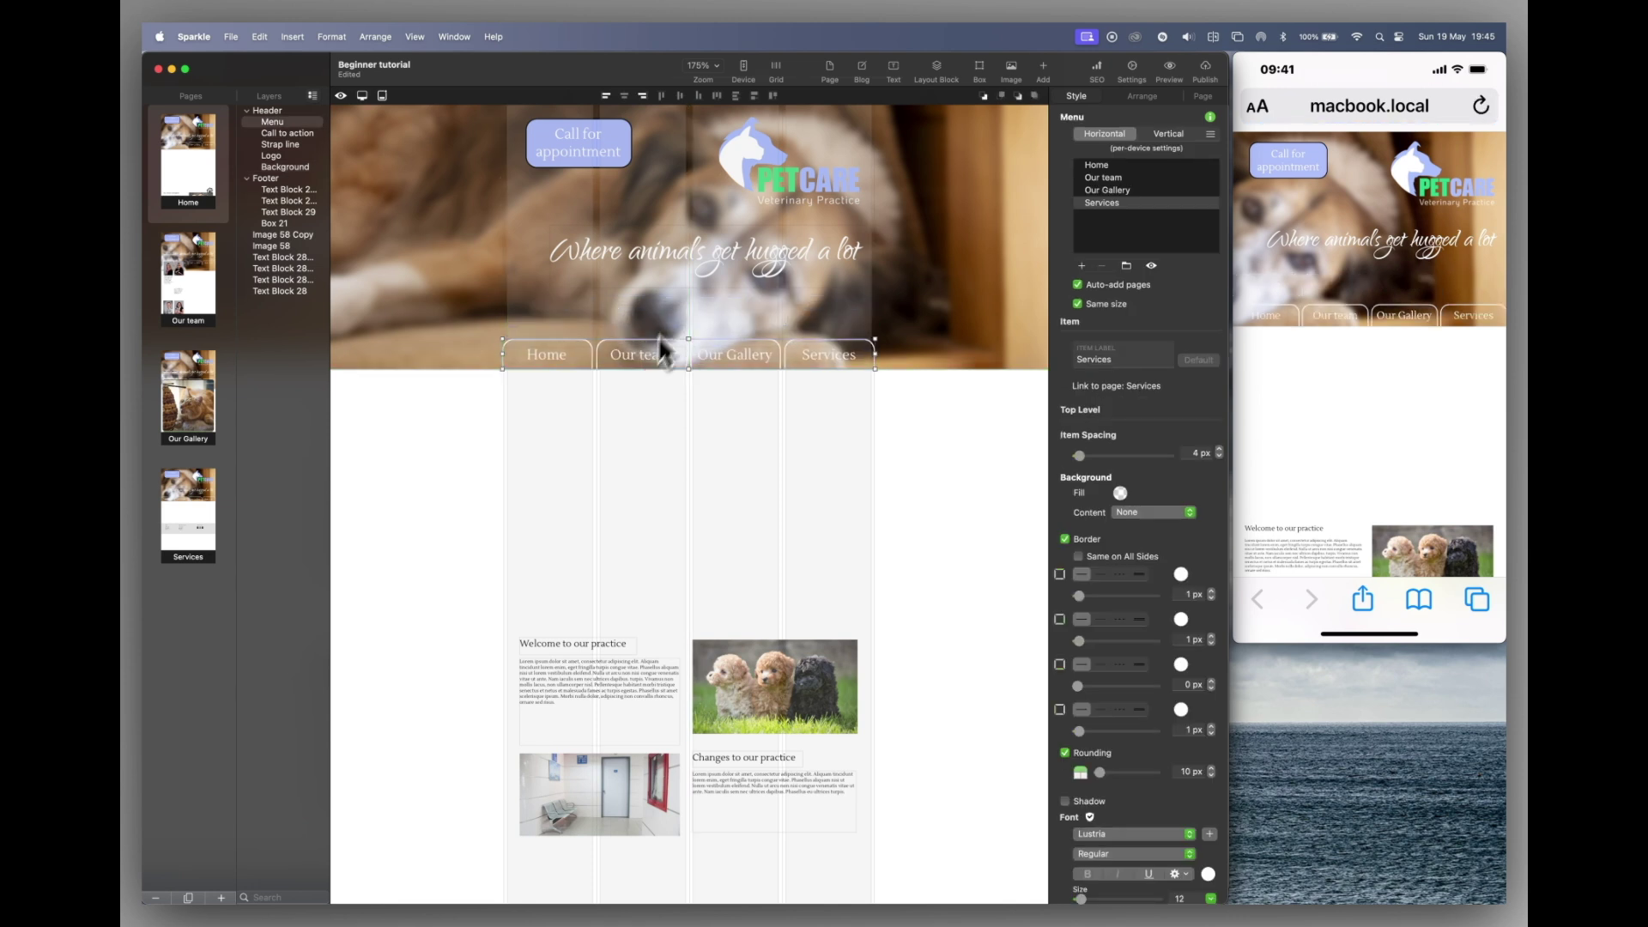
Step: Move the strap line down a little, then enlarge the PETCARE logo and nudge it up
click(750, 254)
drag(749, 254, 748, 280)
click(758, 181)
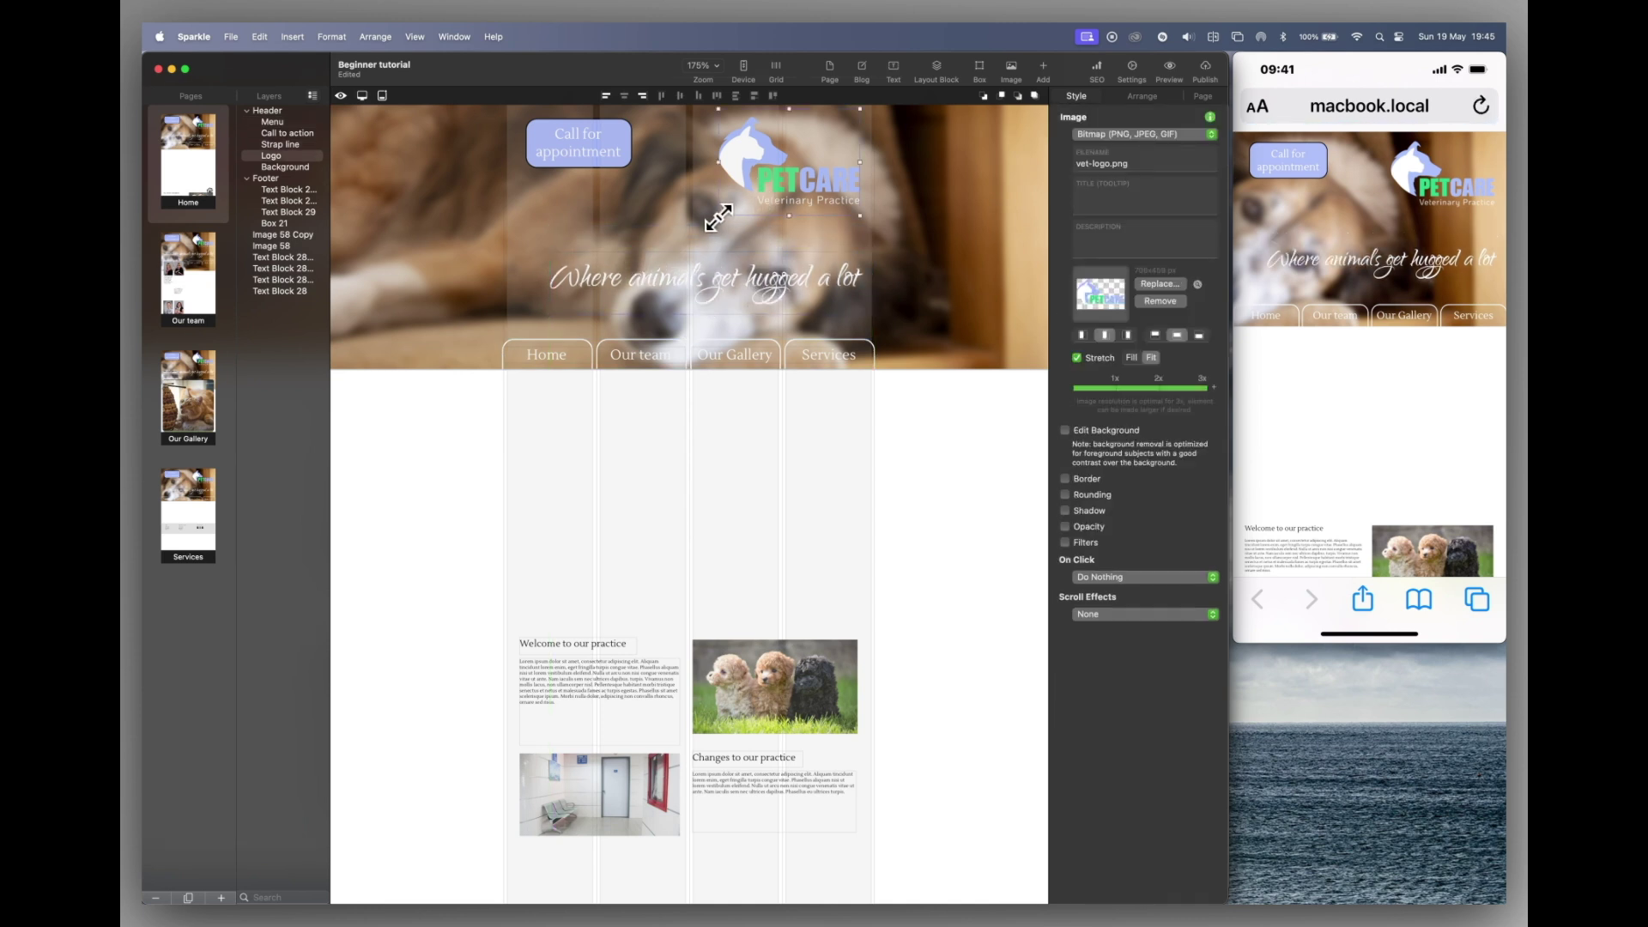
drag(719, 215, 693, 244)
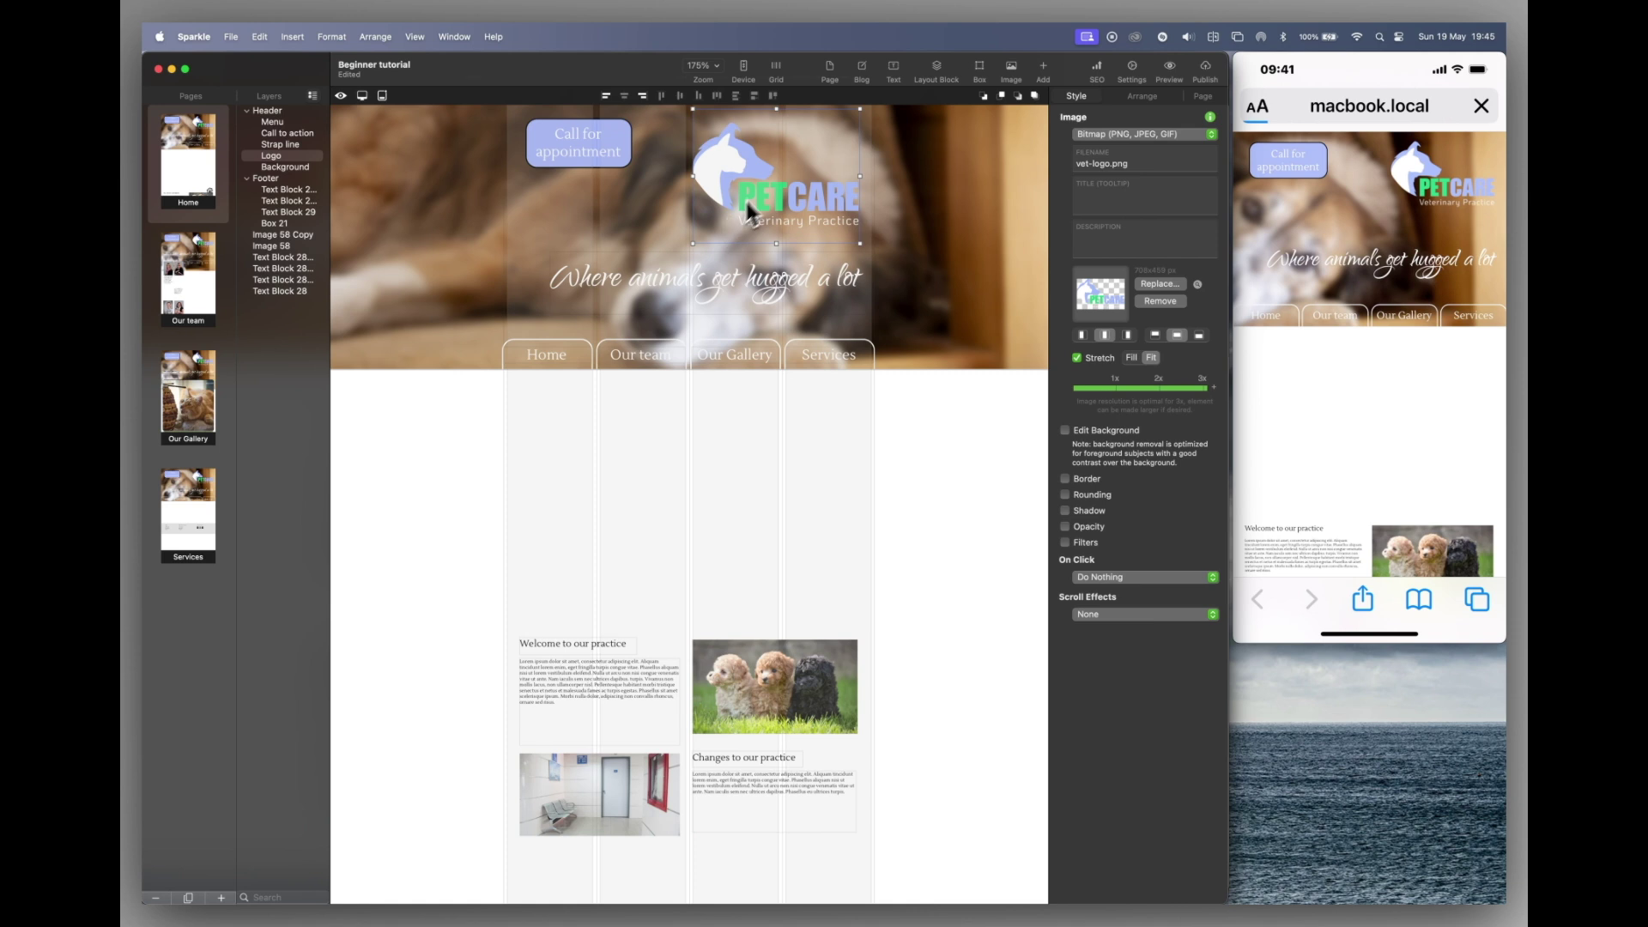
drag(752, 194, 764, 189)
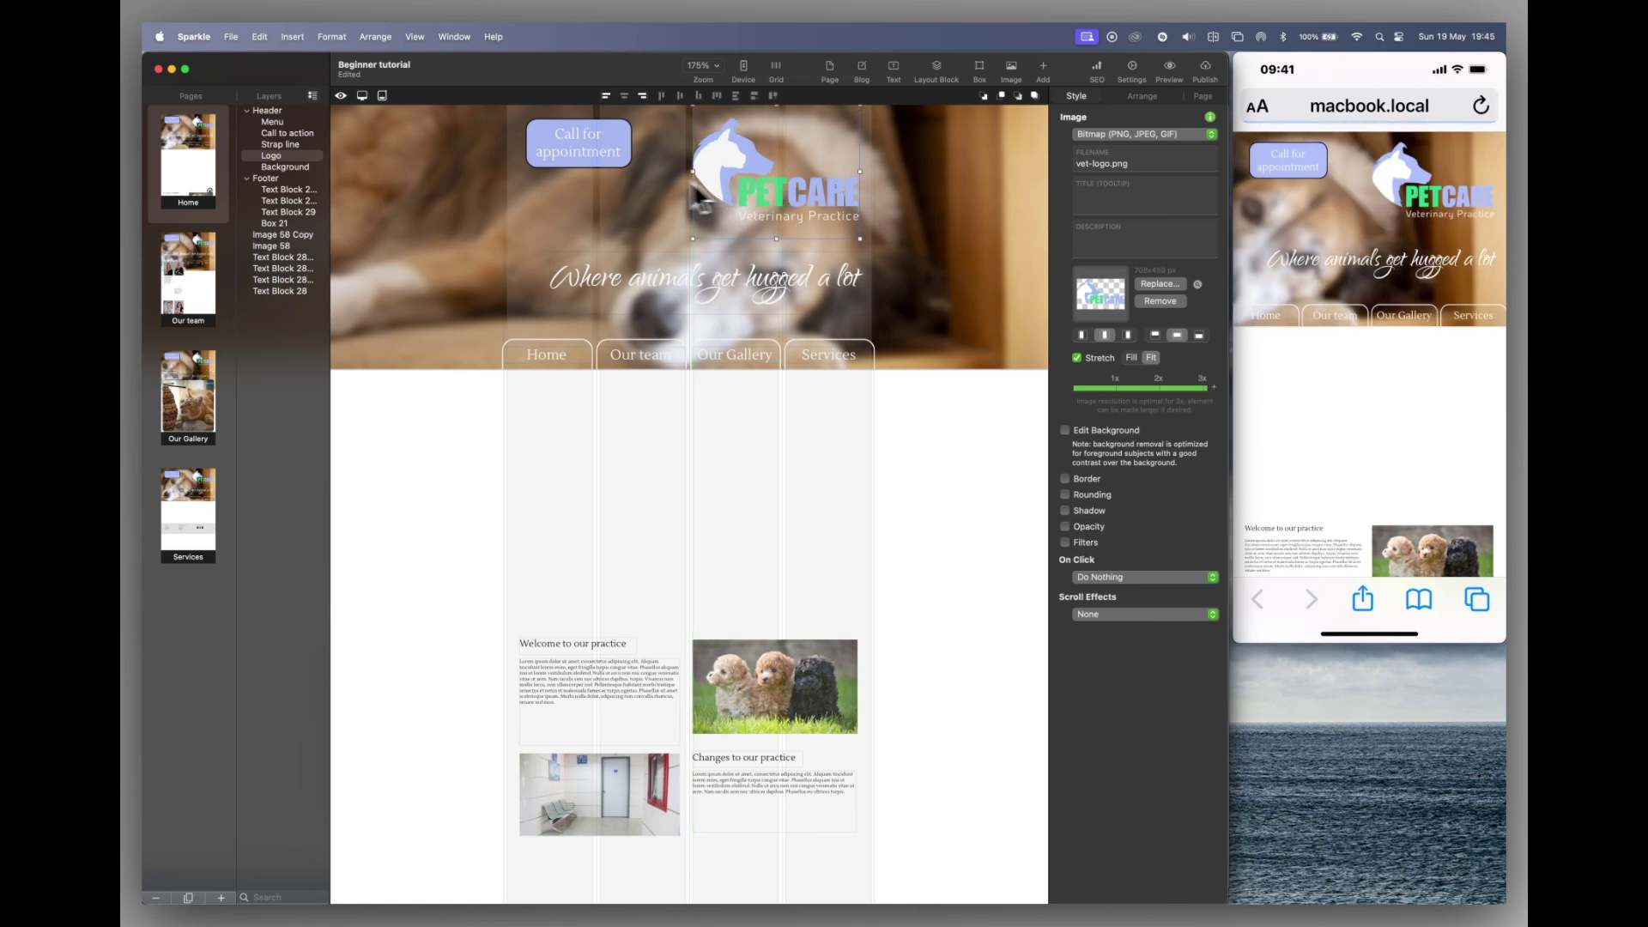
Step: Enlarge the Call for appointment button and shift the strap line left into alignment
click(615, 154)
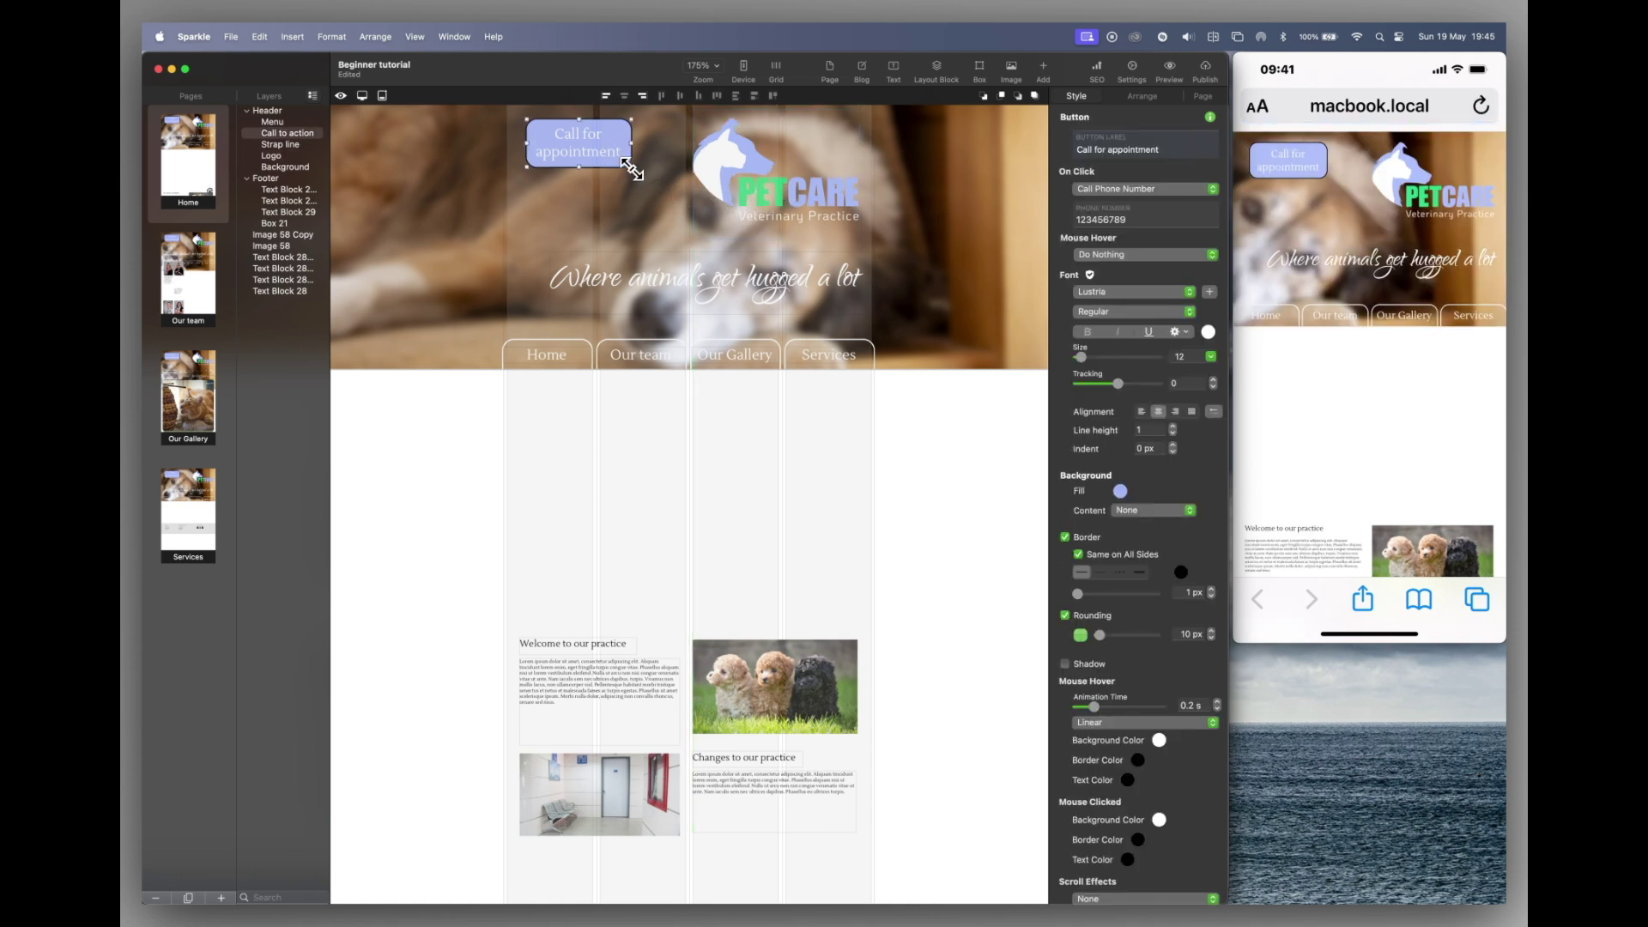
drag(632, 167, 652, 179)
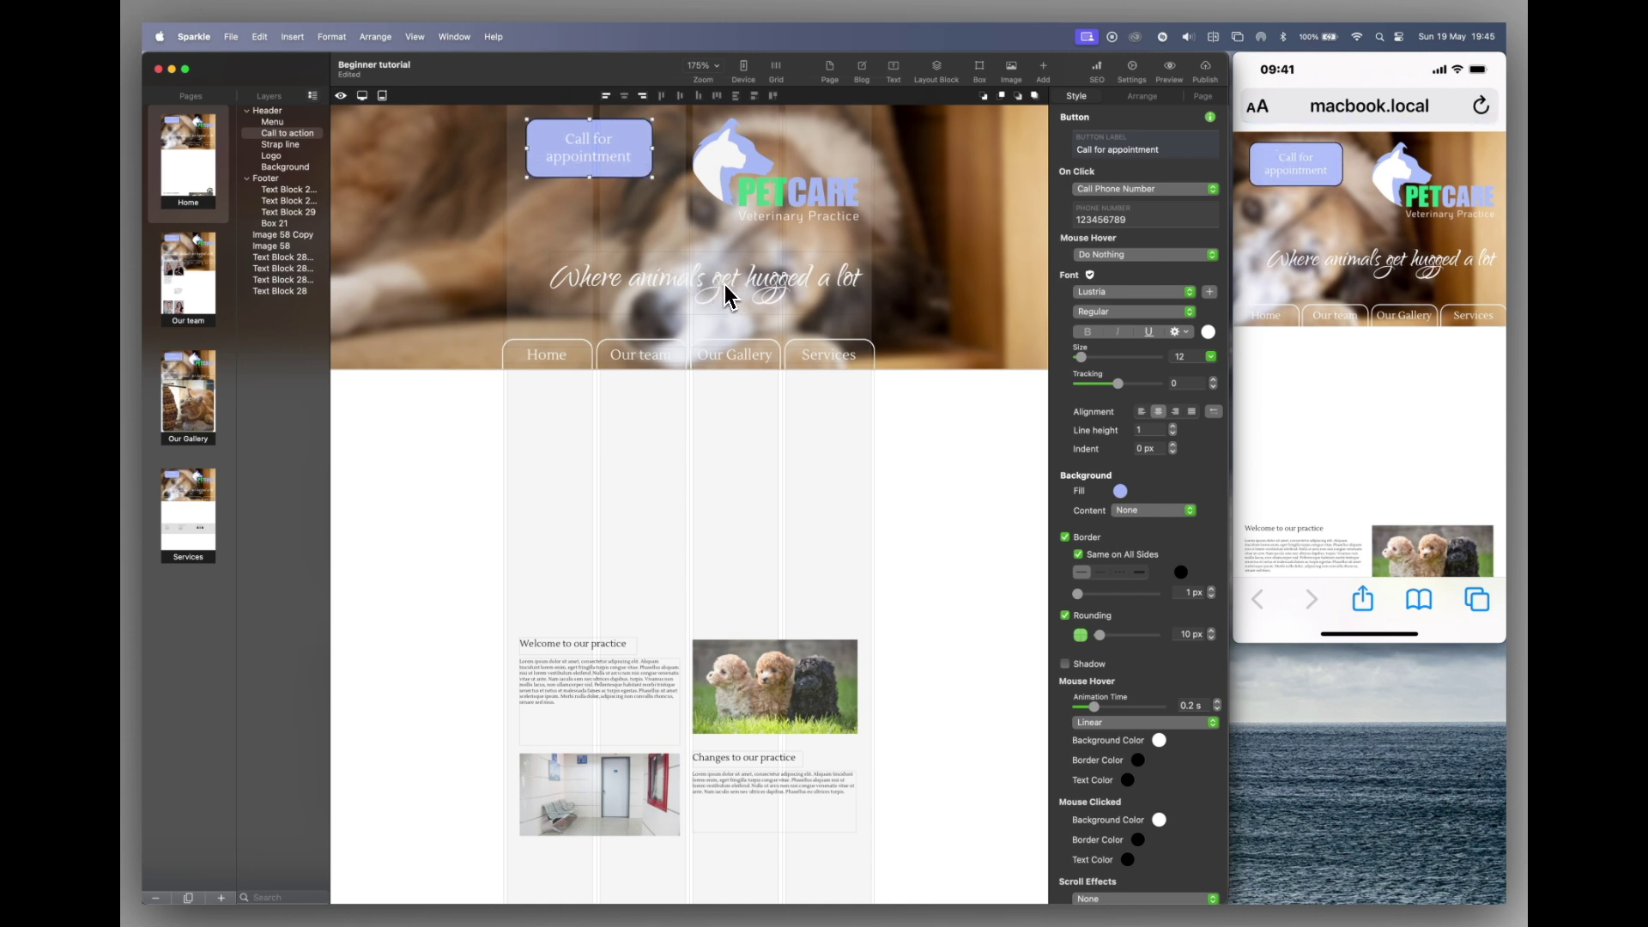
drag(724, 283, 717, 285)
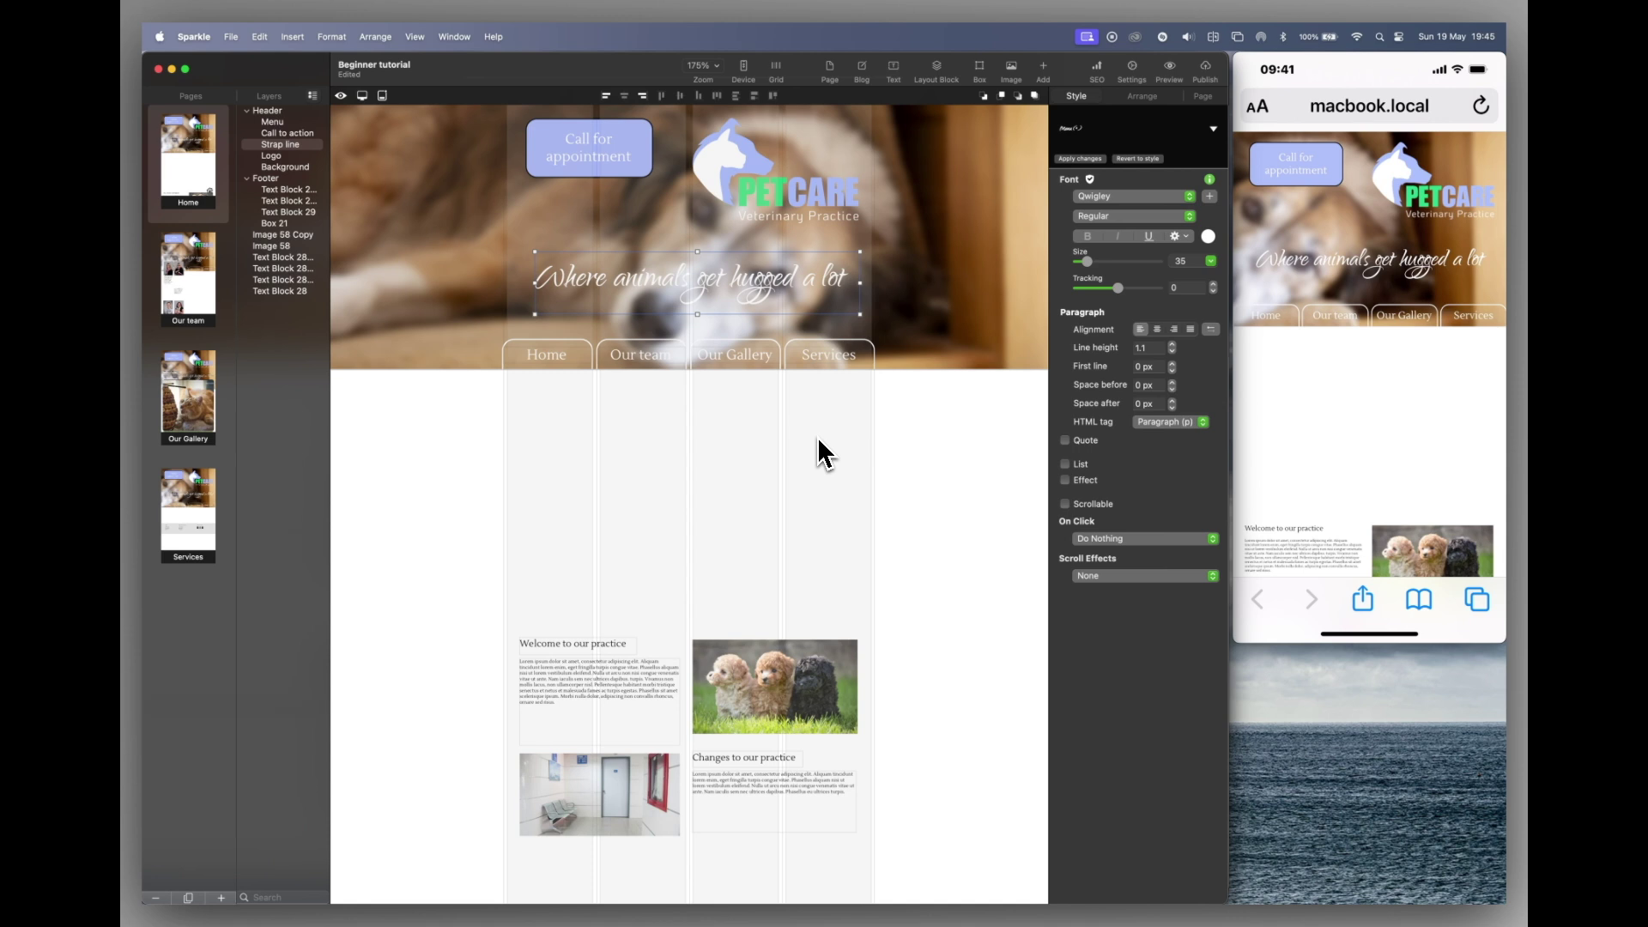
Step: Give the navigation menu buttons a lavender A4B6F9 background fill, then deselect the menu
click(803, 362)
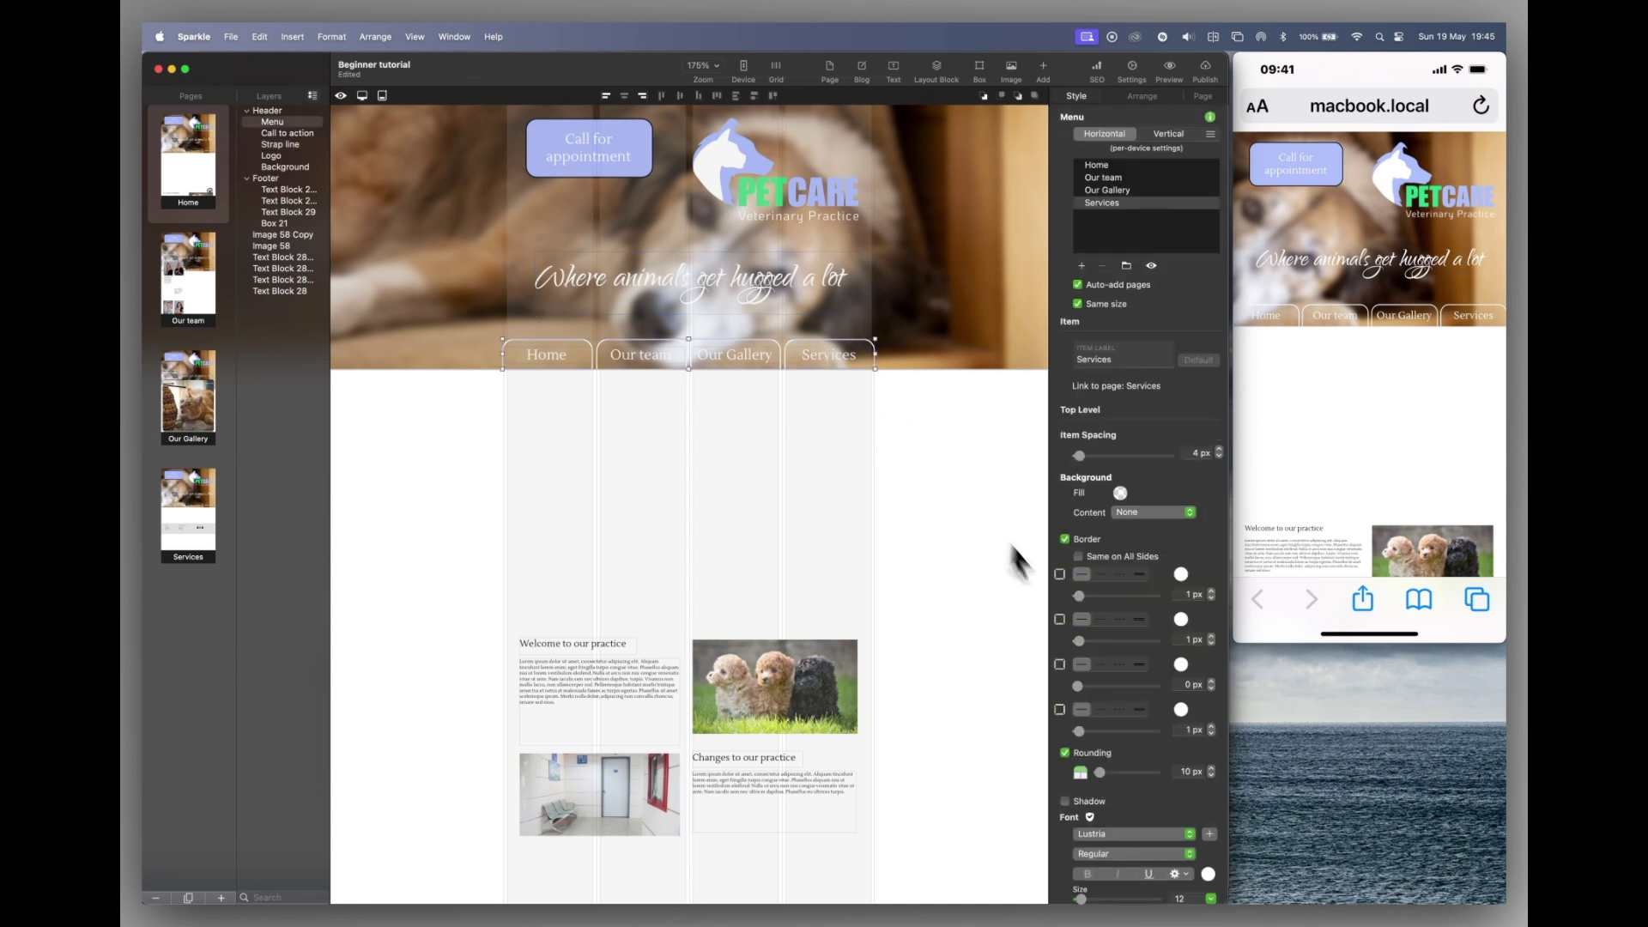
click(1120, 494)
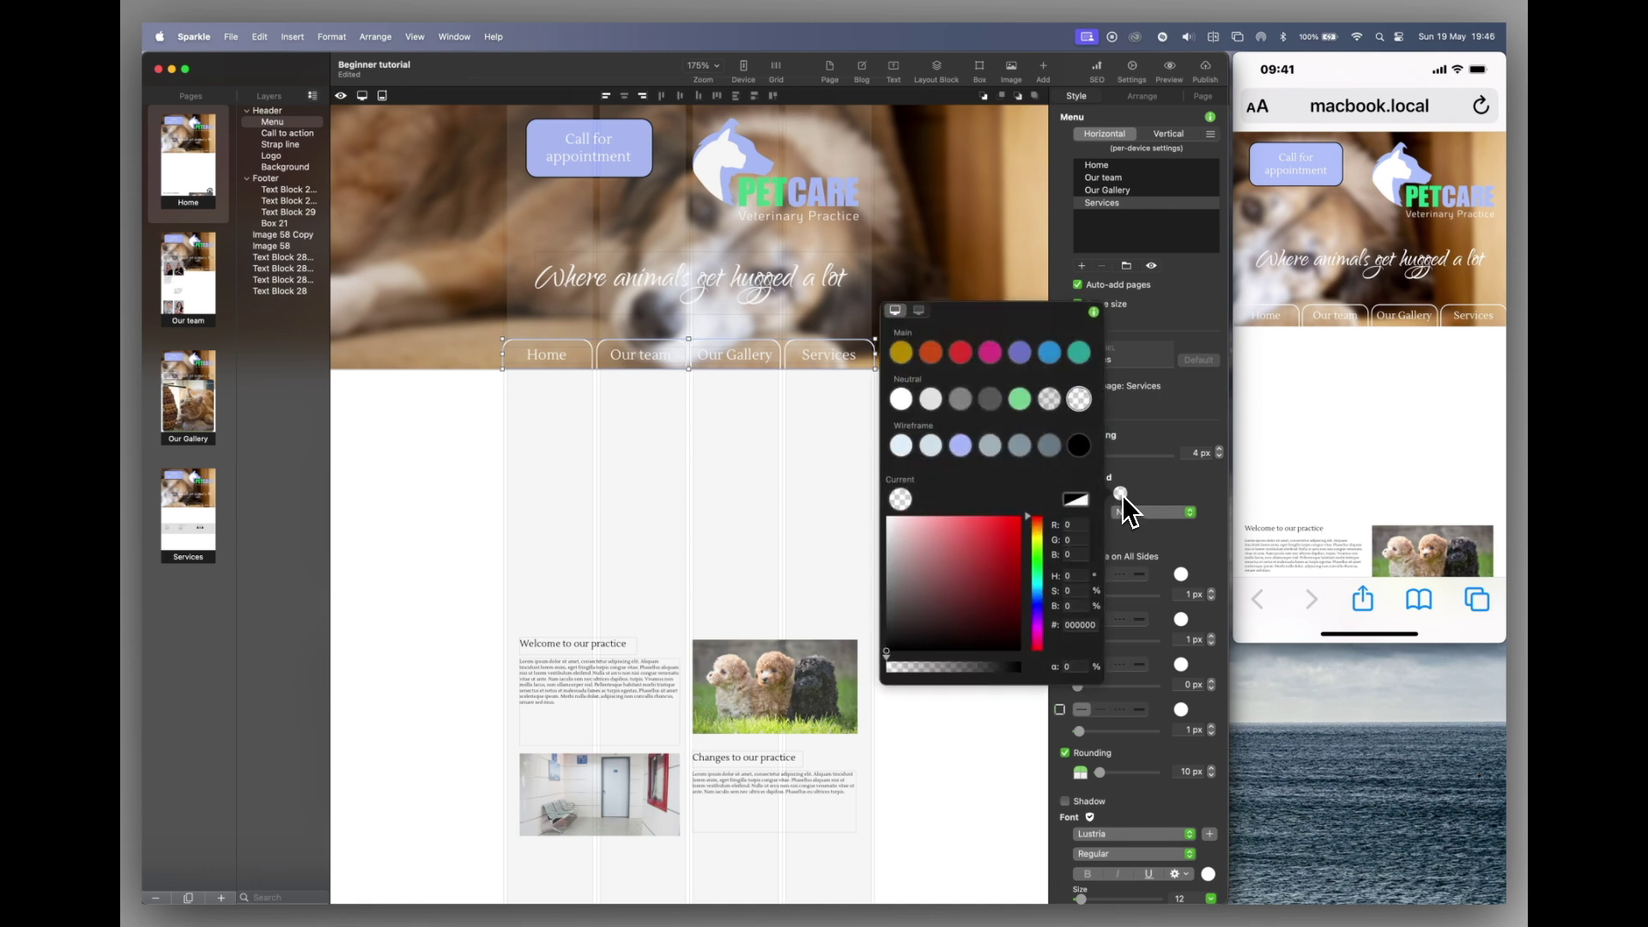
click(963, 445)
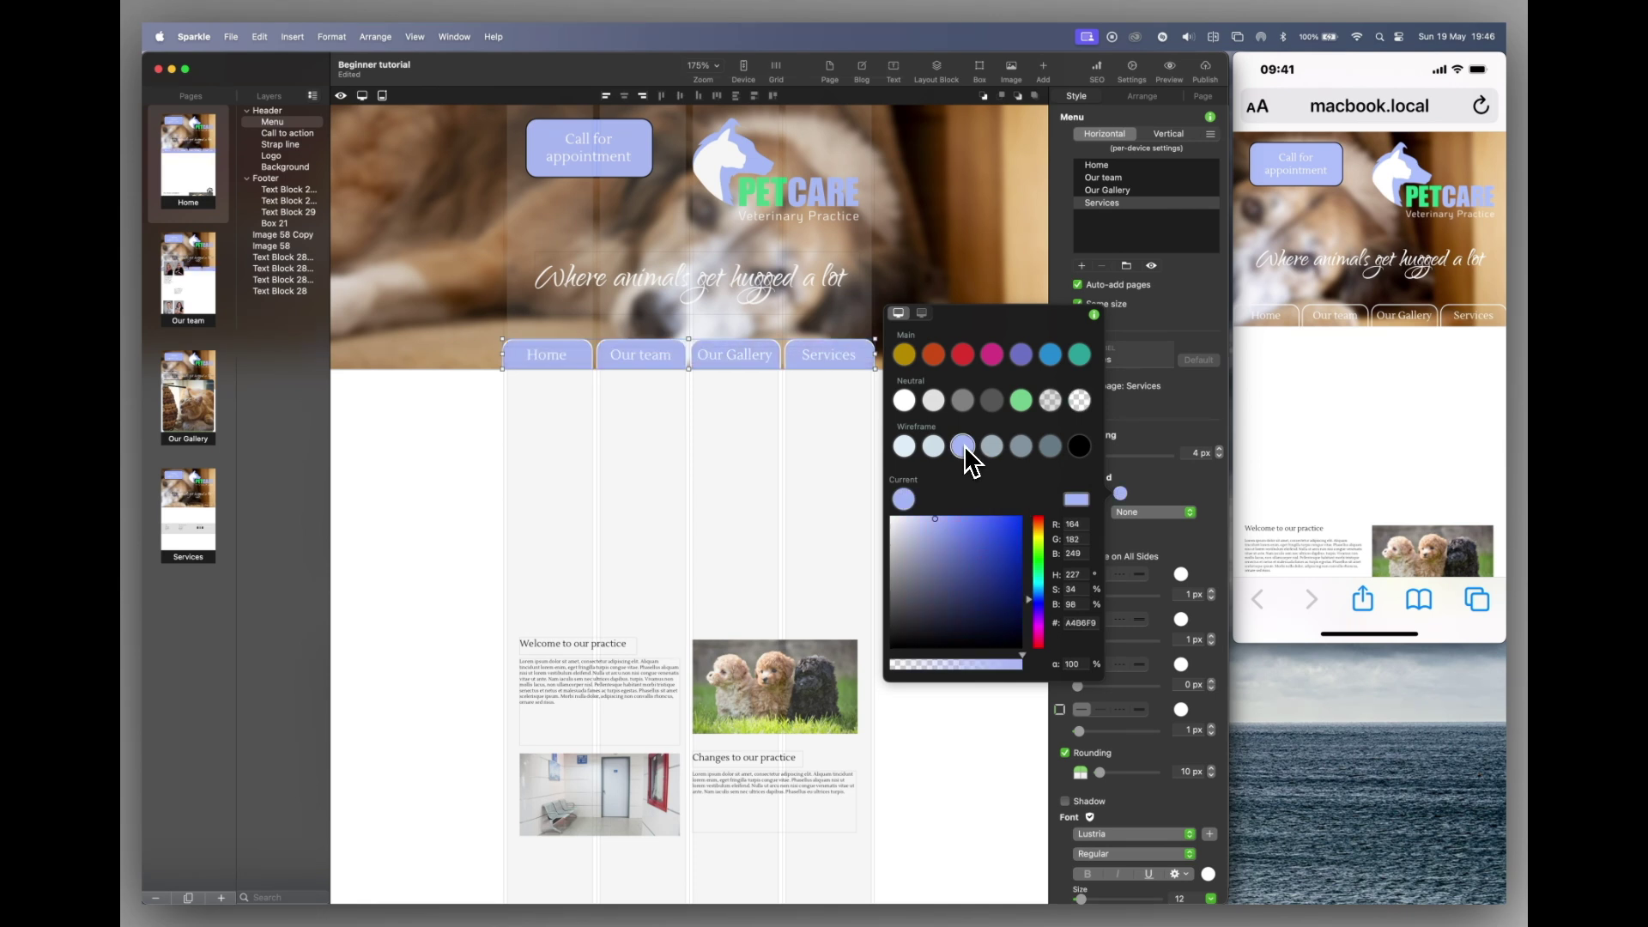
click(819, 390)
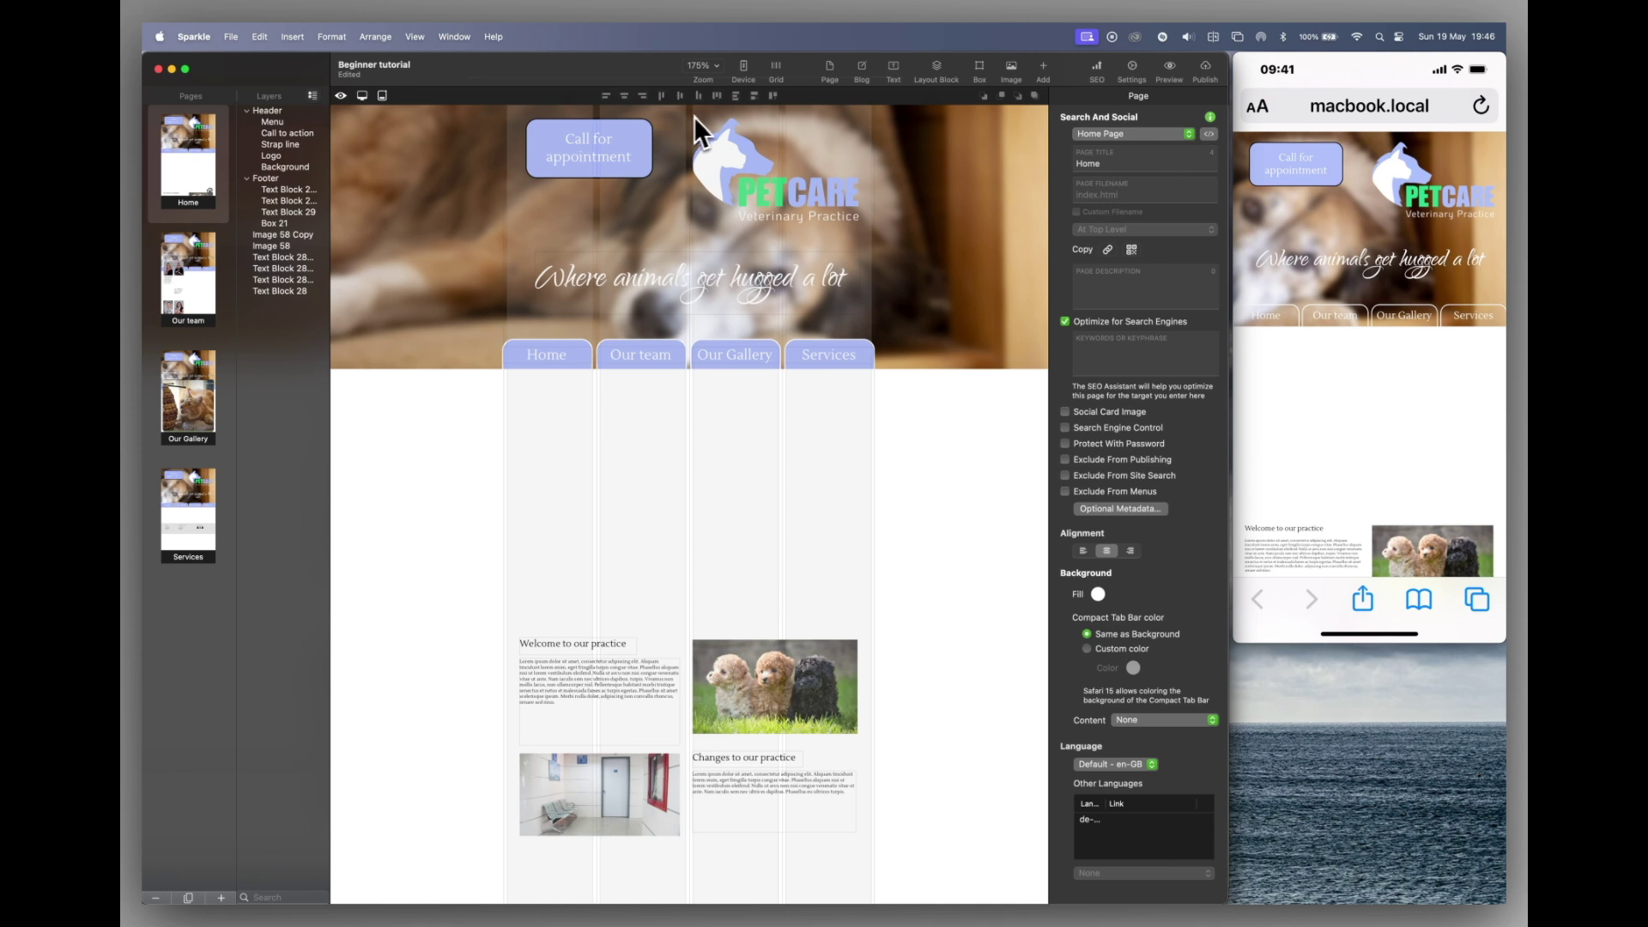
Step: Preview the Desktop PCs layout, then return to Portrait smartphones zoomed to 175%
click(745, 65)
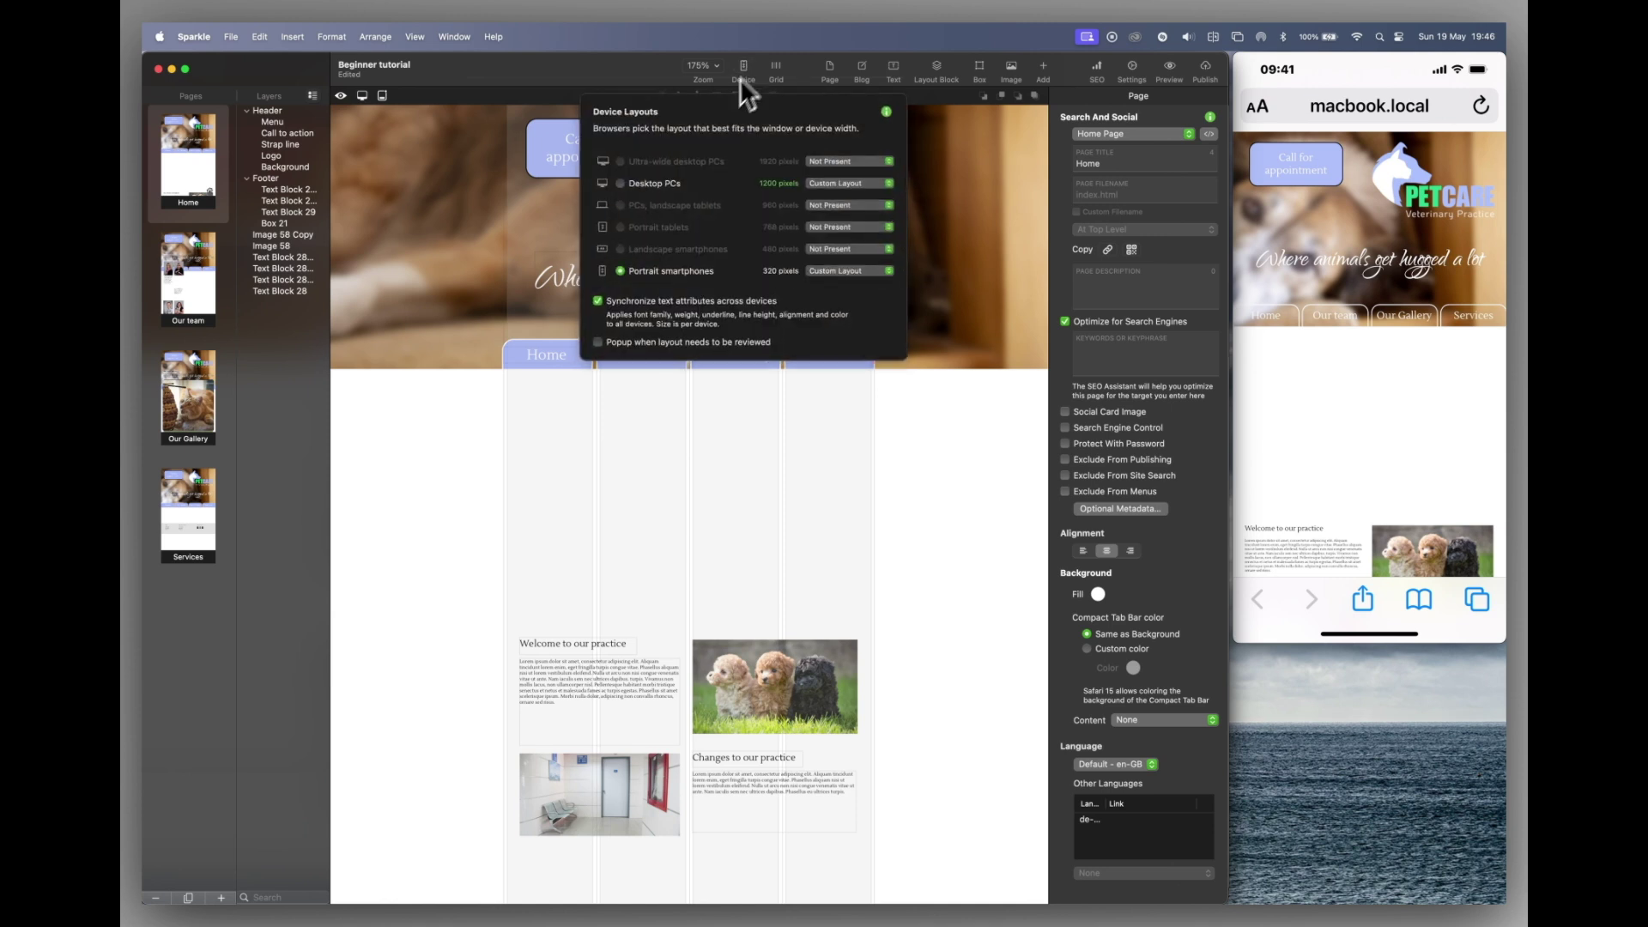
click(629, 184)
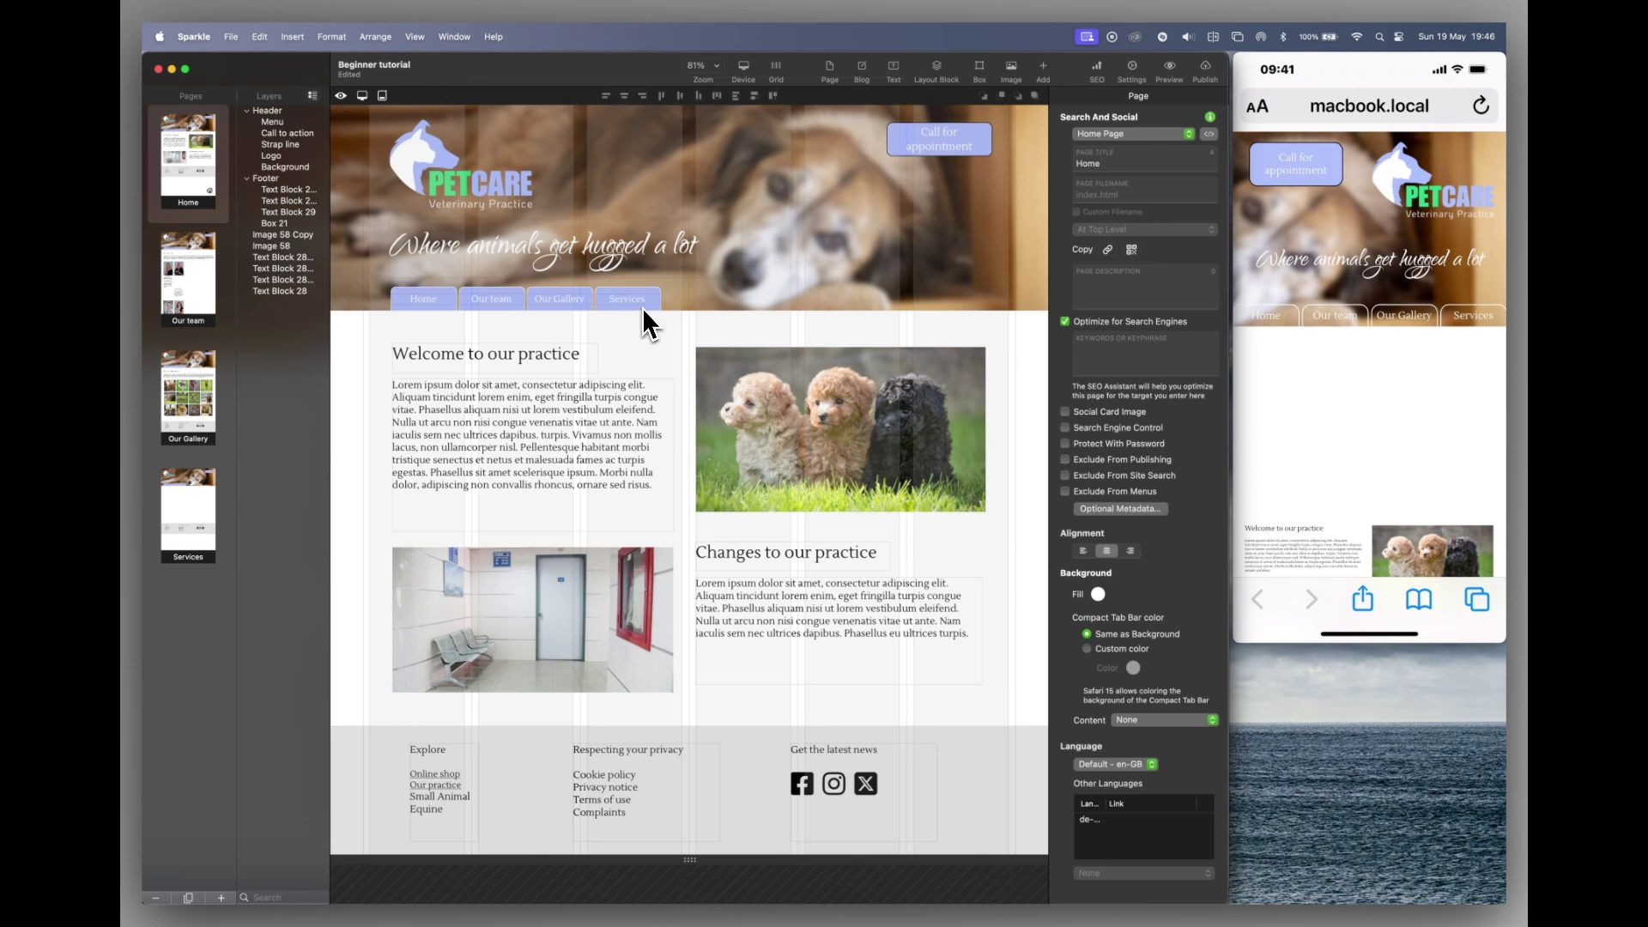
click(745, 66)
click(625, 264)
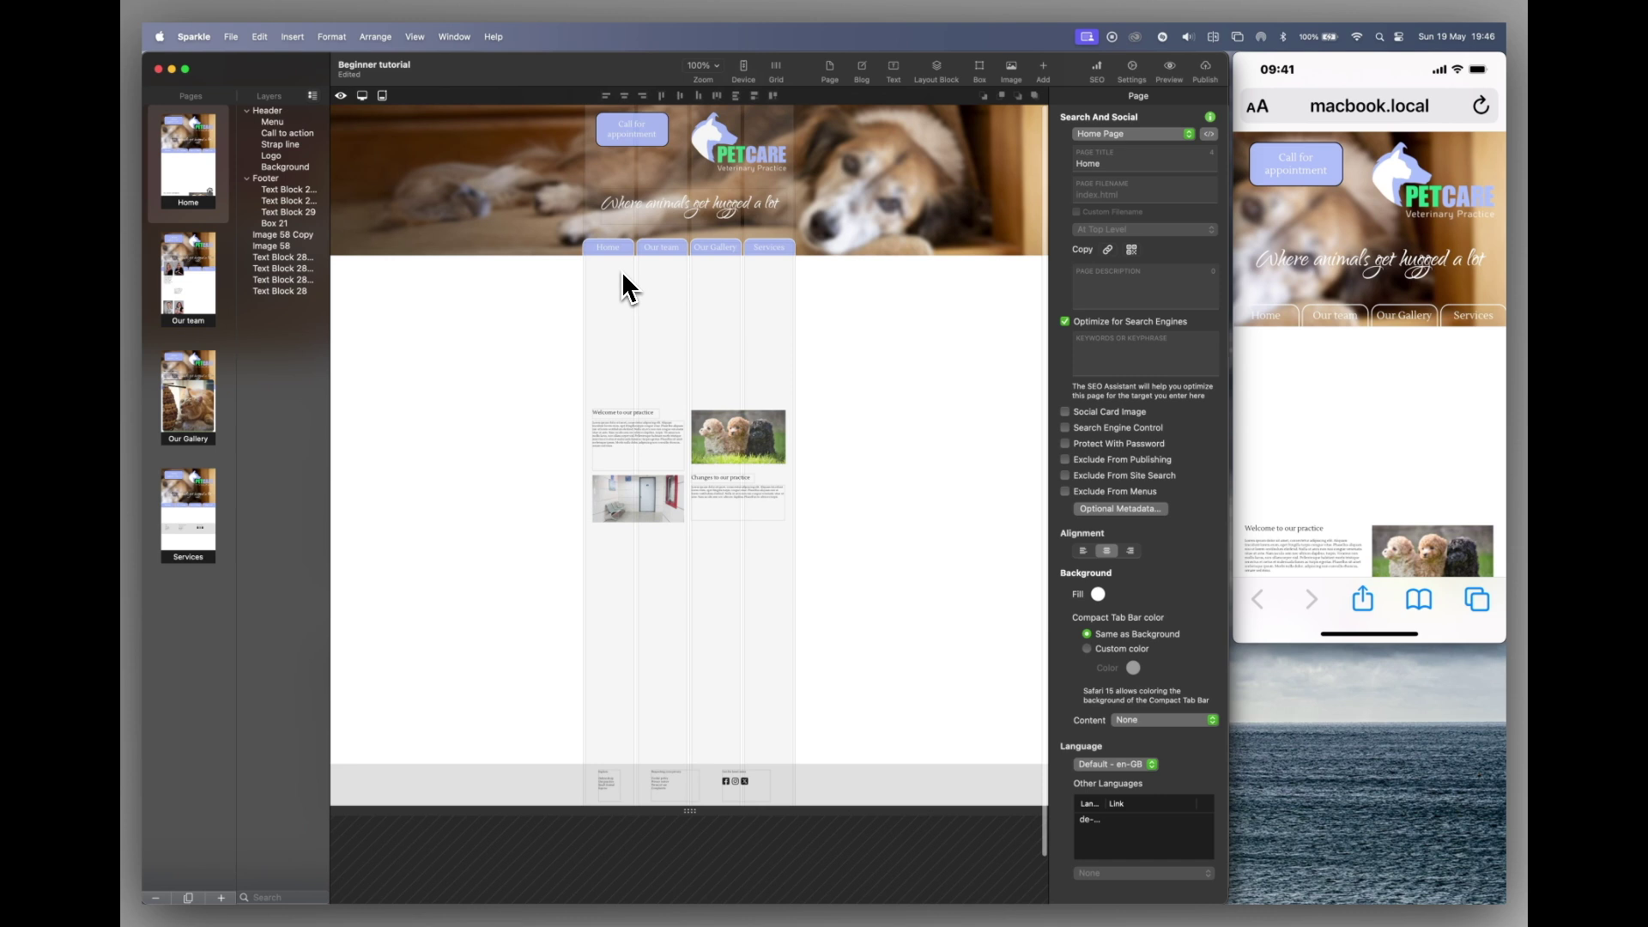
key(super+plus)
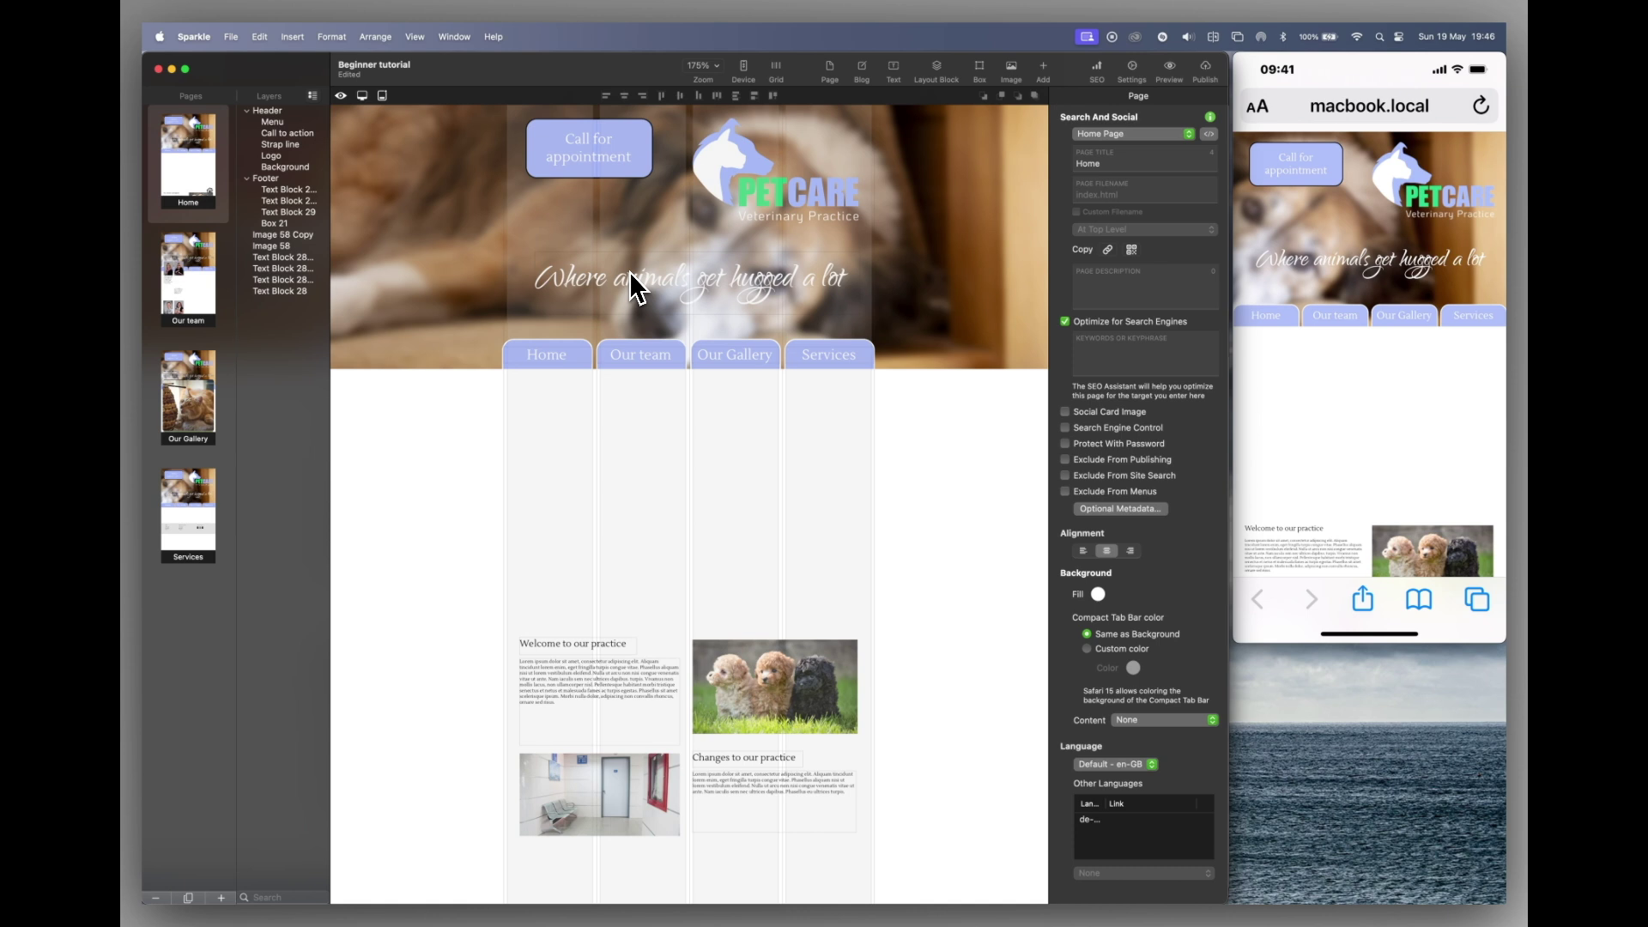
Step: Nudge the navigation menu up slightly along the header's bottom edge
click(637, 358)
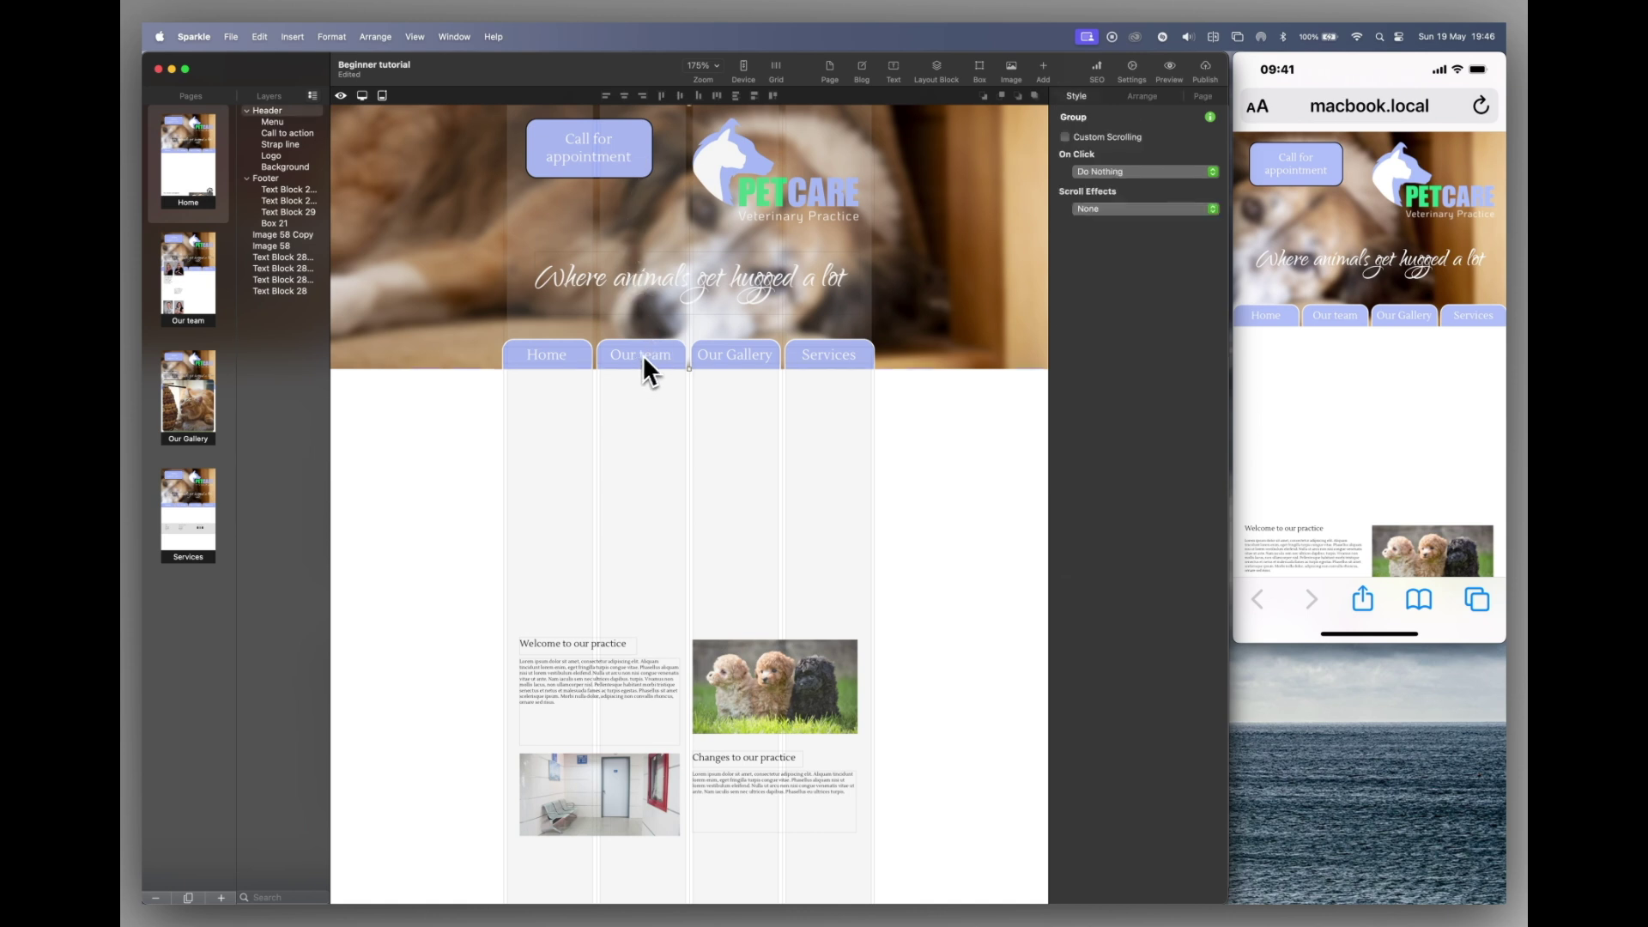
drag(686, 339, 689, 329)
scroll(678, 513, down, 10)
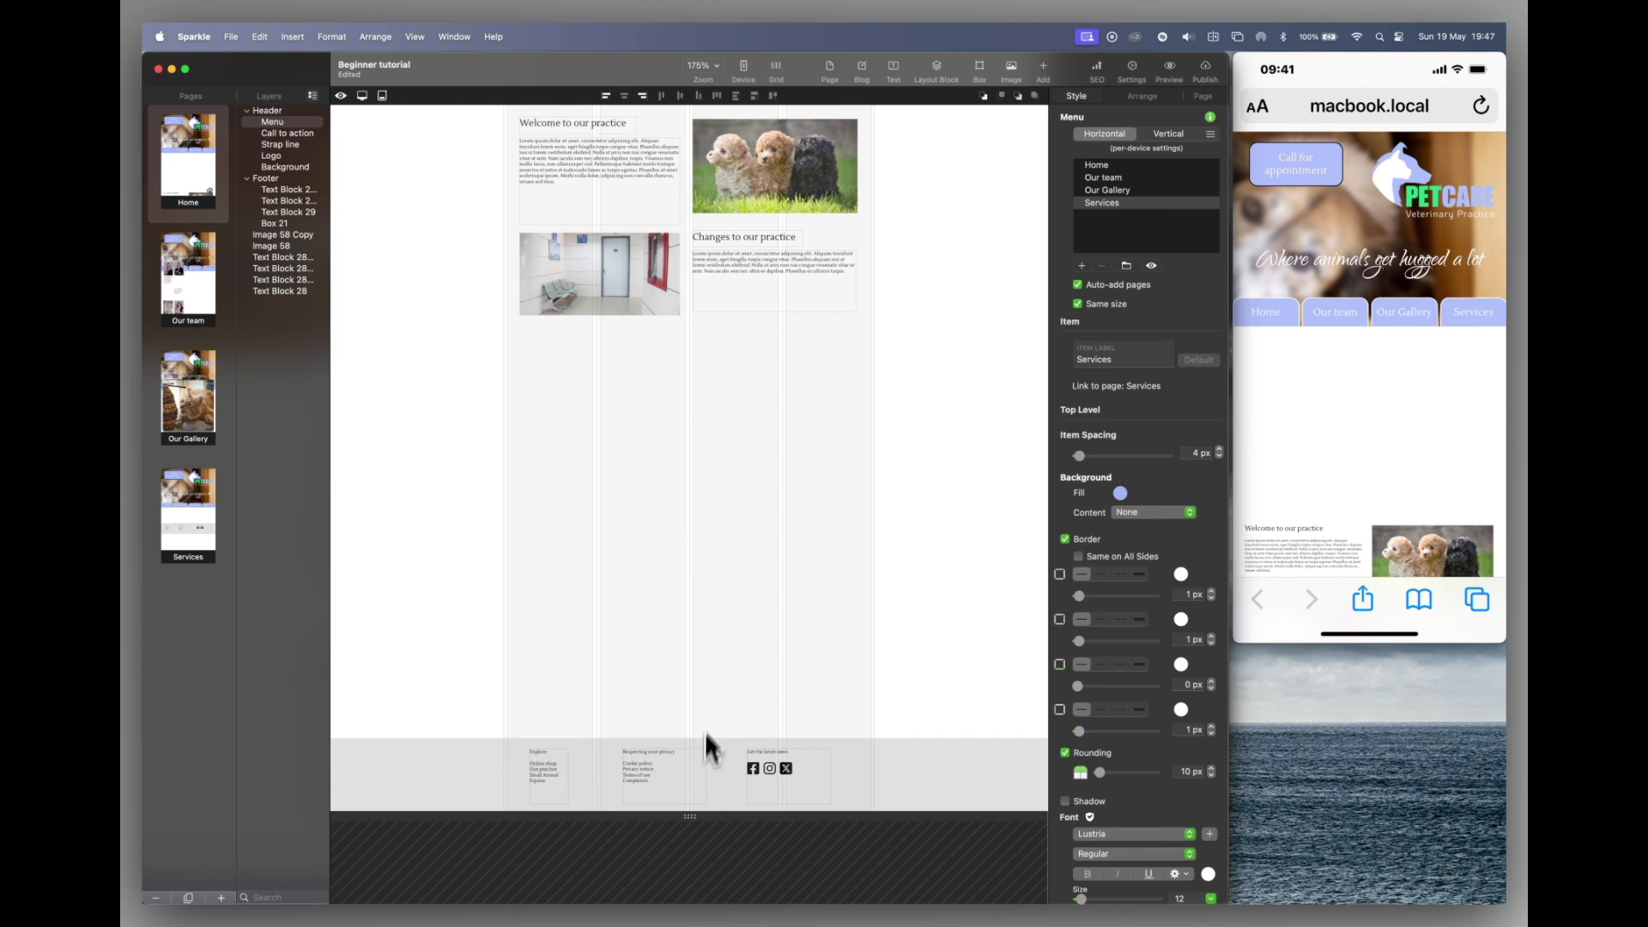
Step: Move the hallway and puppy photos and the Changes to our practice block further down
scroll(698, 578, up, 7)
scroll(691, 405, down, 3)
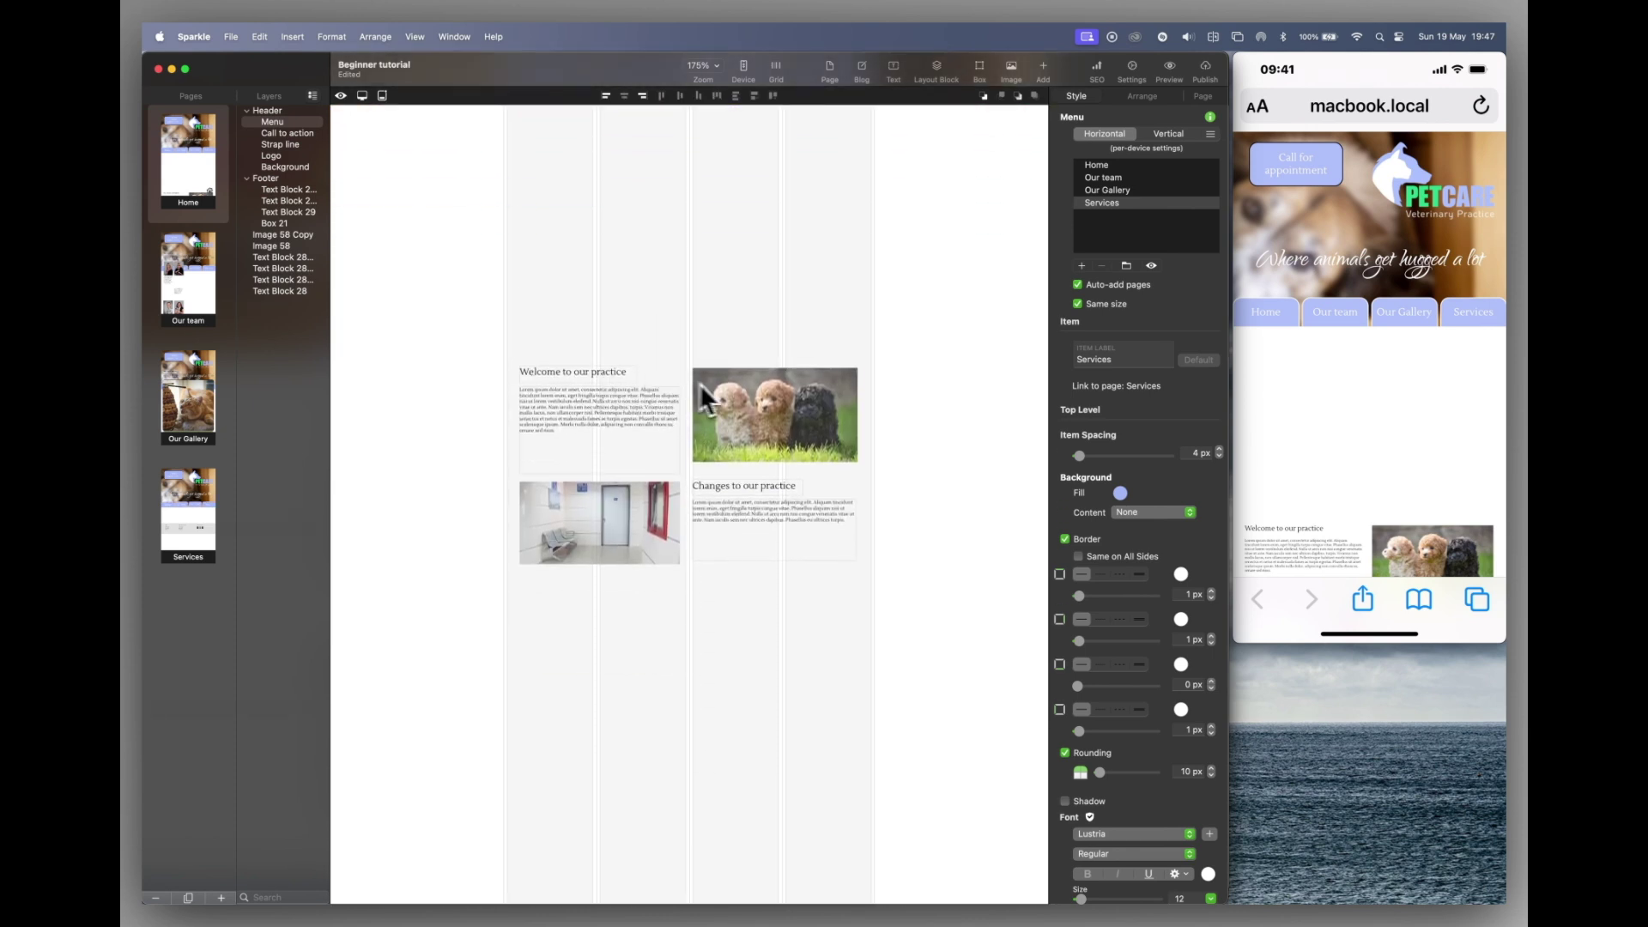
click(629, 526)
shift+click(737, 515)
shift+click(740, 453)
drag(742, 432, 738, 605)
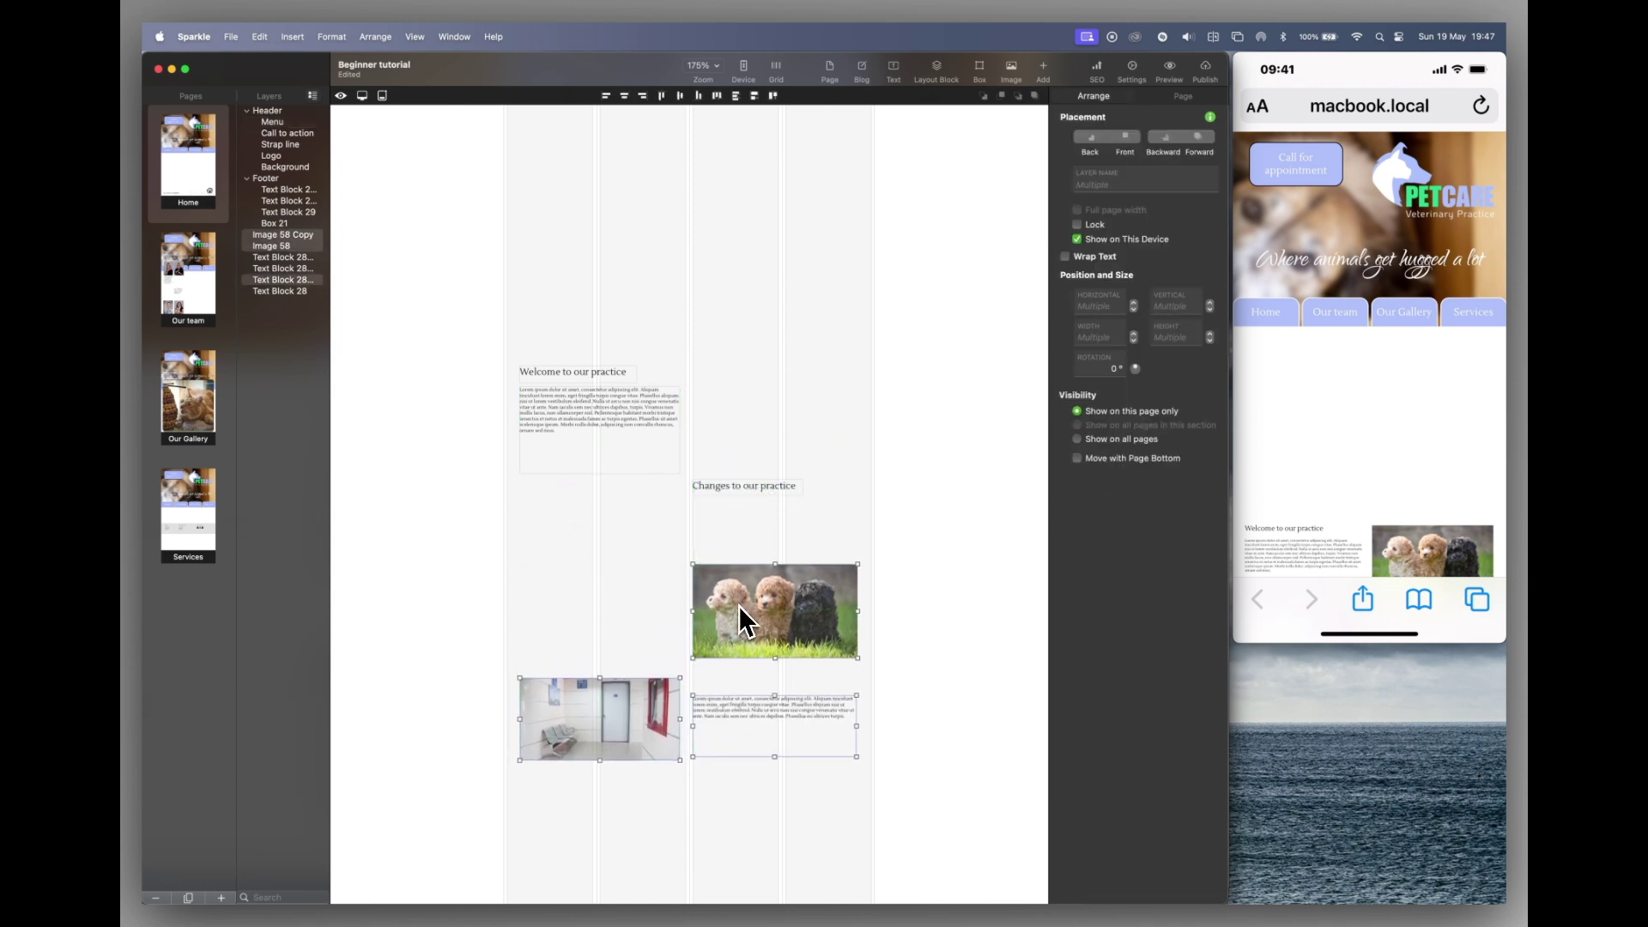
click(729, 488)
drag(729, 486, 733, 680)
click(731, 704)
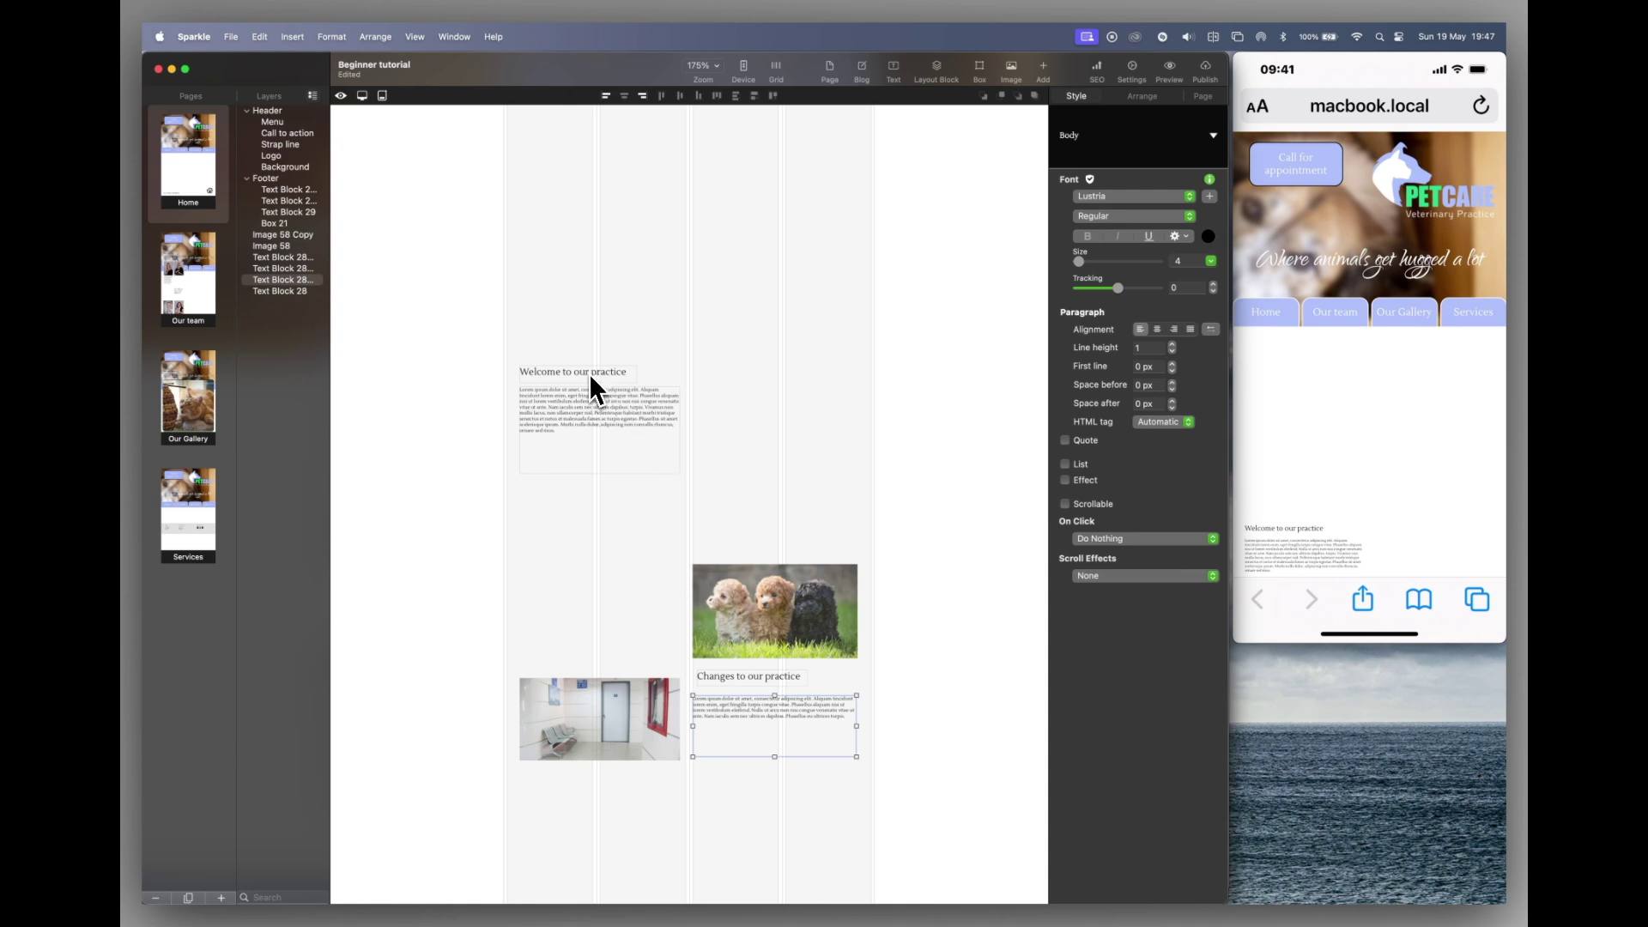
Step: Move the Welcome to our practice heading to the top, widen it, and set size 40
drag(588, 374, 585, 132)
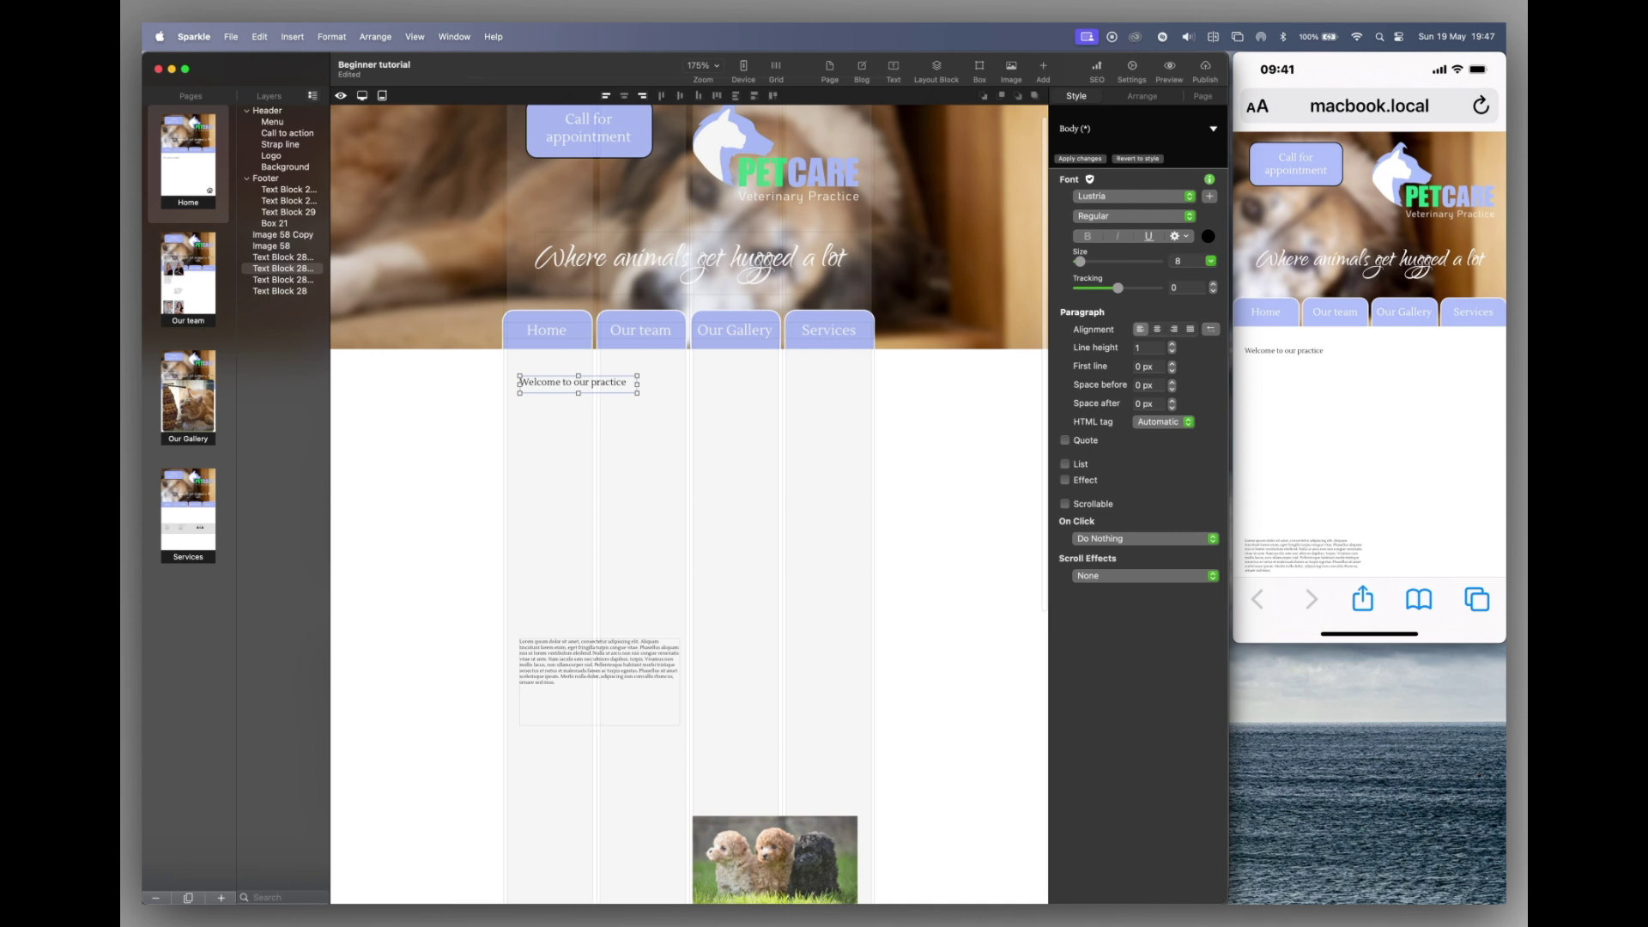
drag(637, 393, 865, 414)
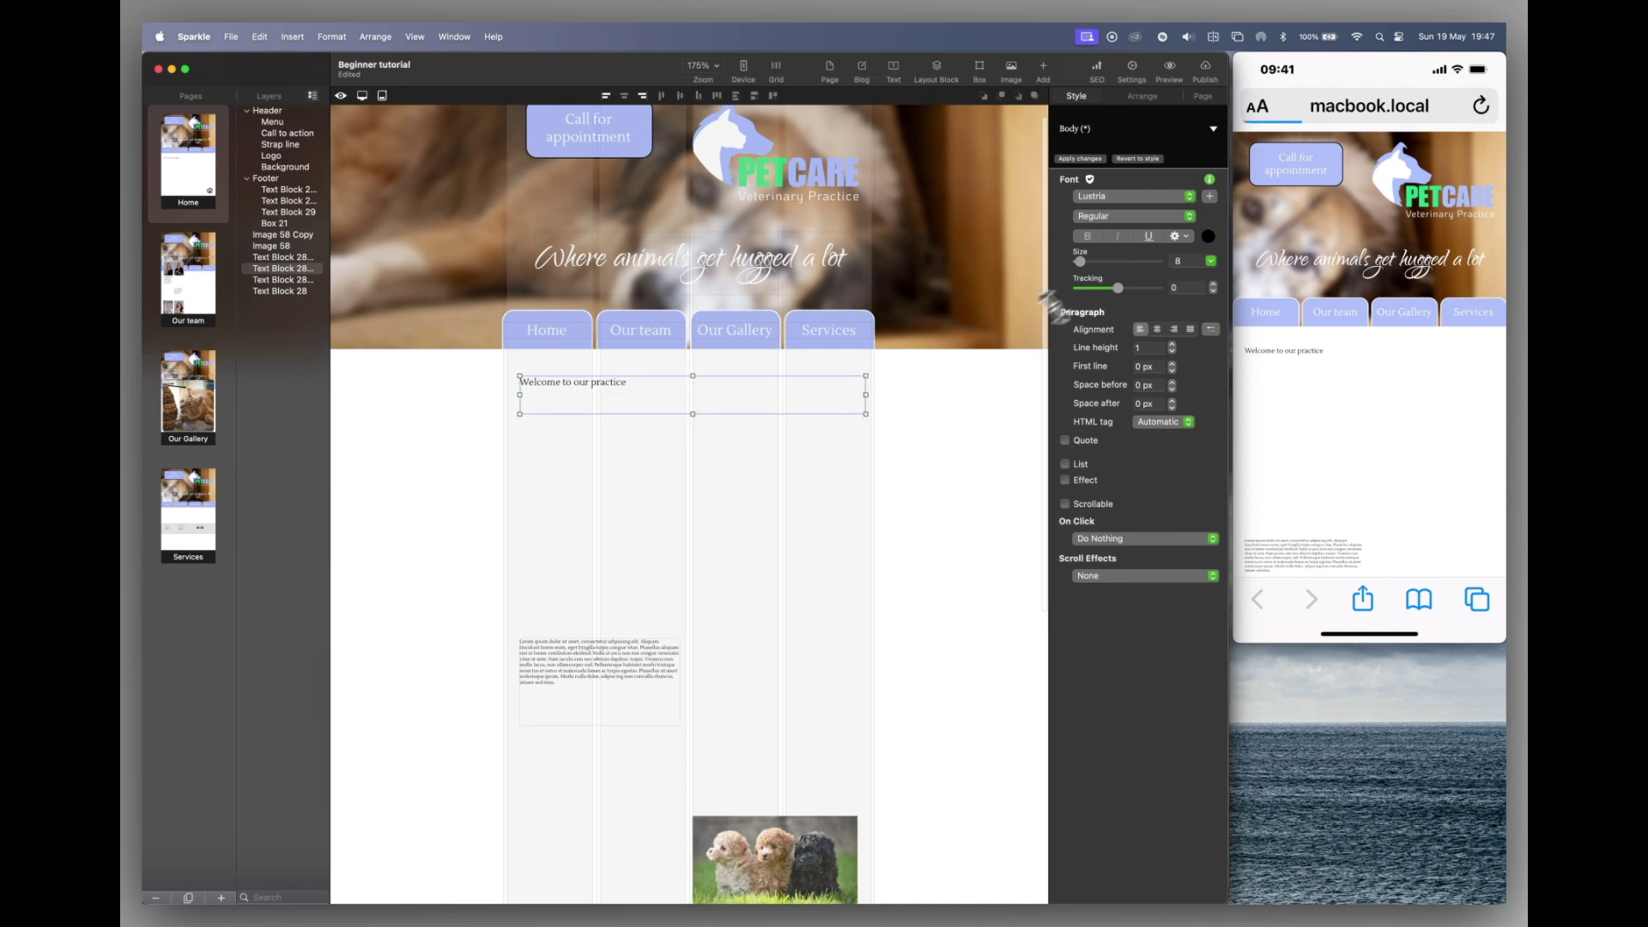
click(1181, 262)
text(40)
key(Return)
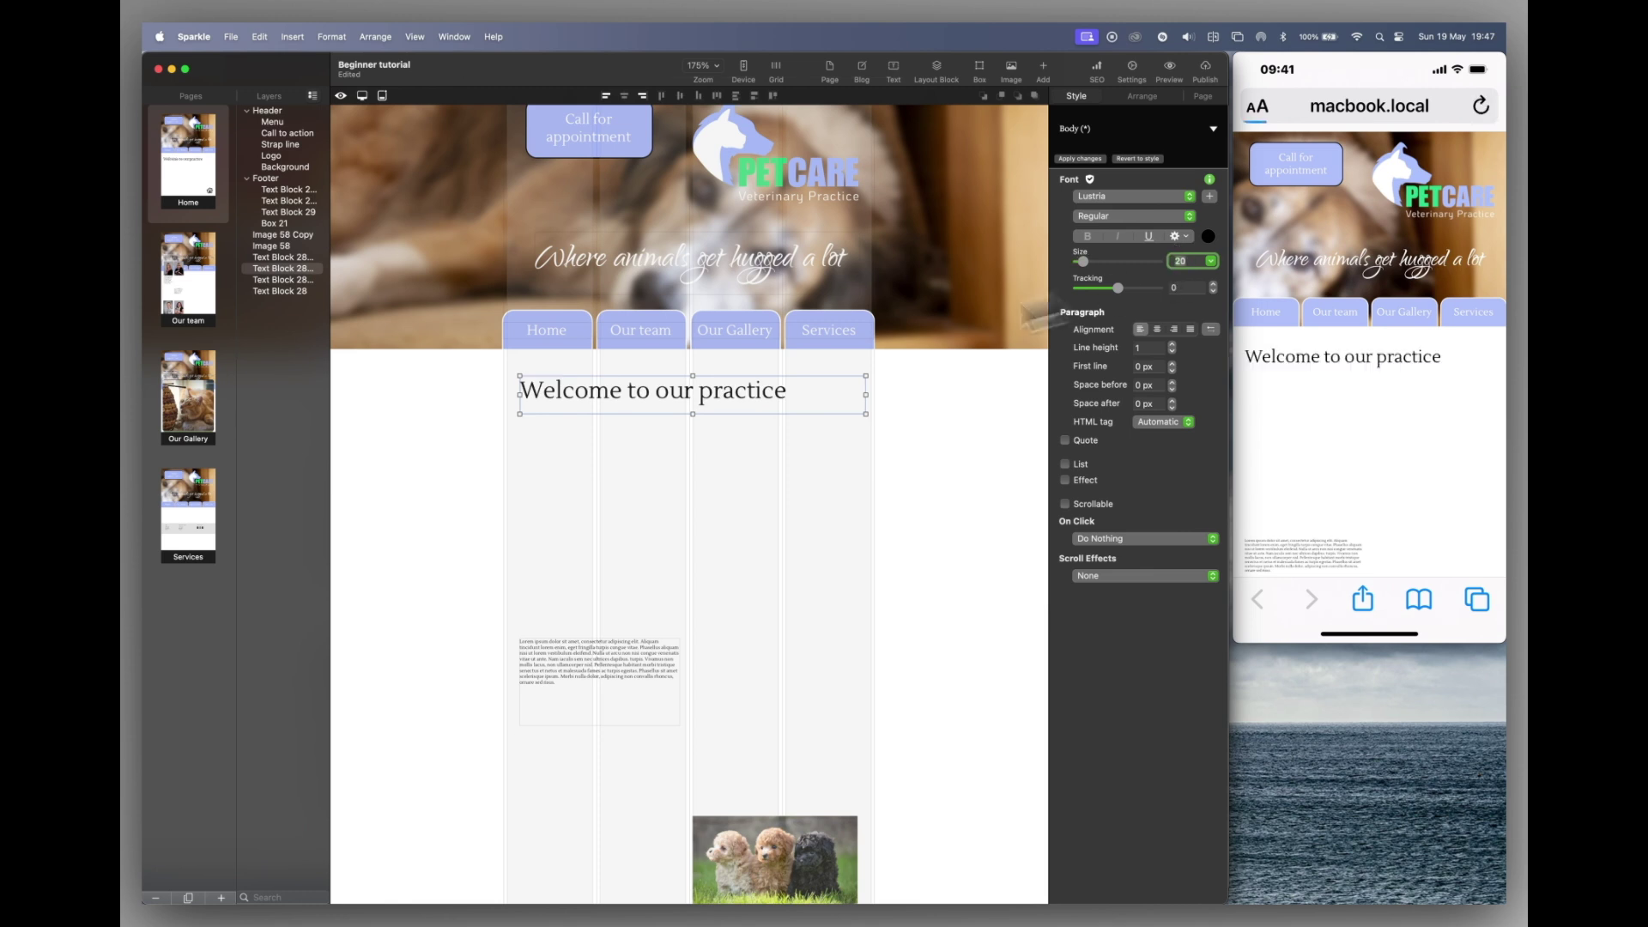
Step: Set the Welcome body text to size 14 and move it under the heading
click(553, 686)
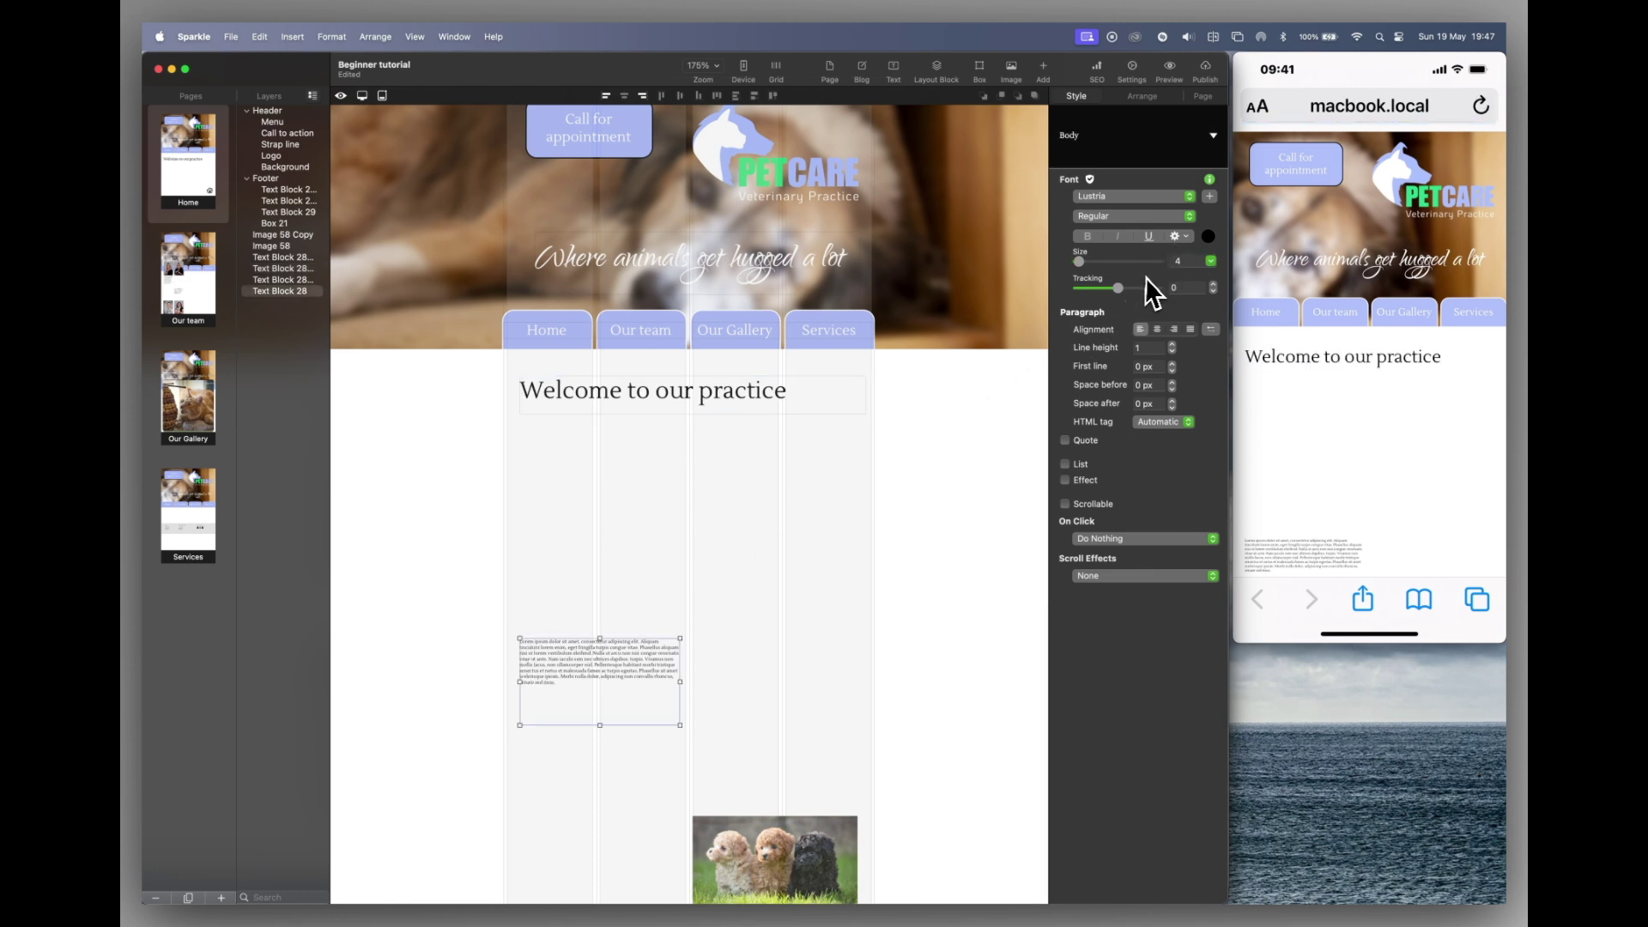
click(1182, 262)
text(14)
key(Return)
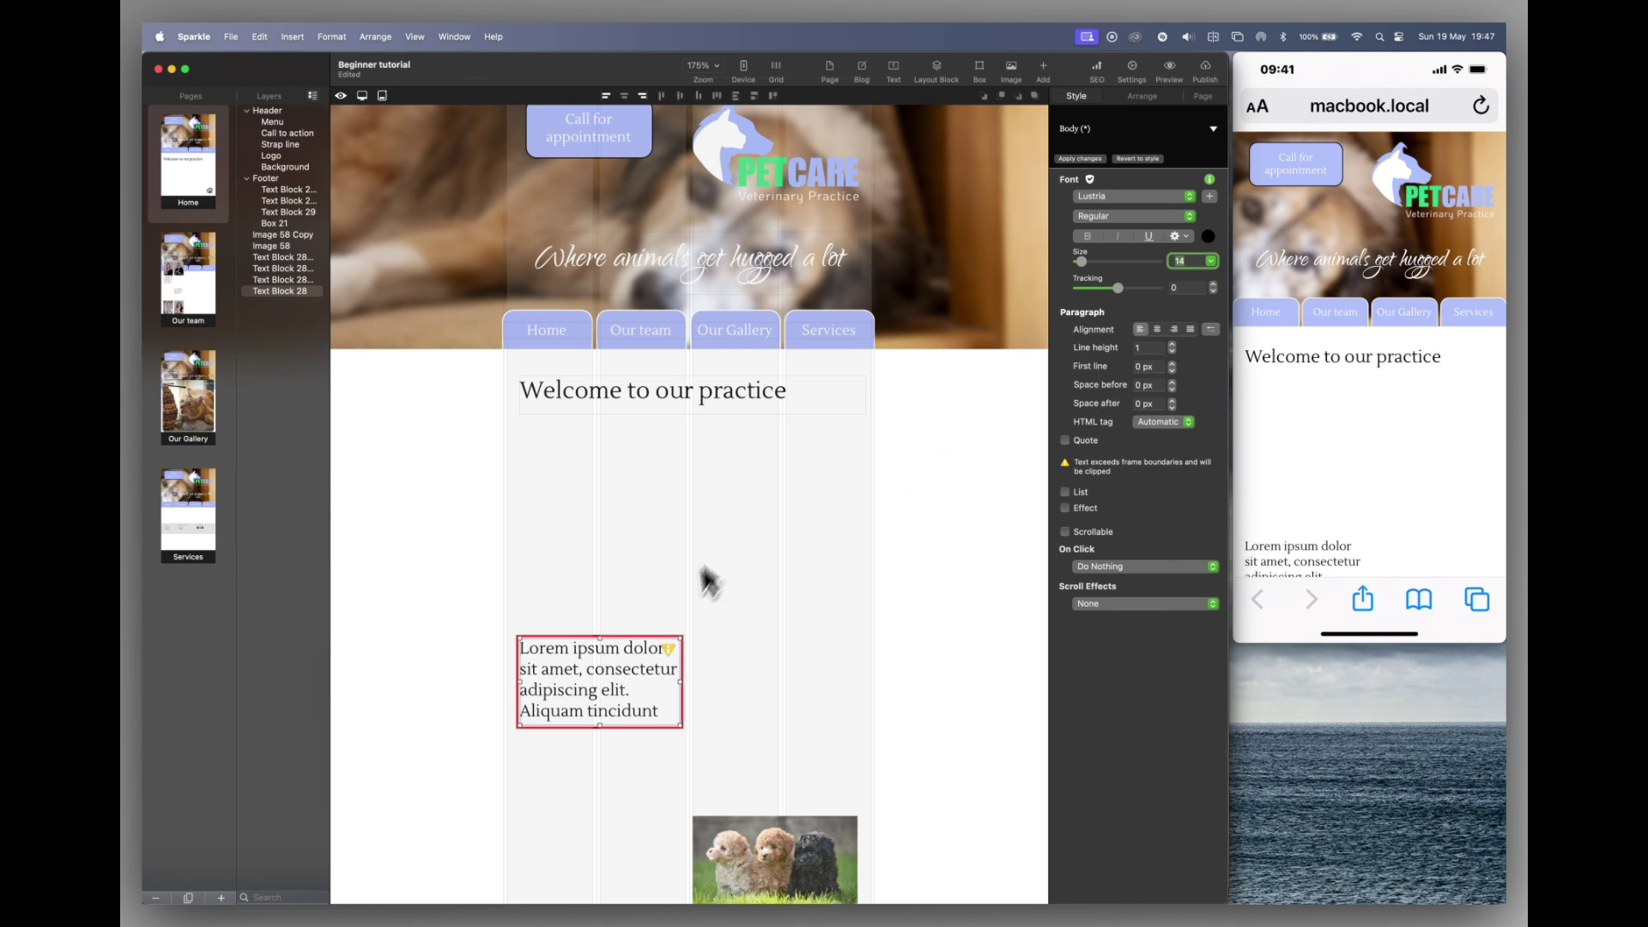
drag(634, 690, 859, 767)
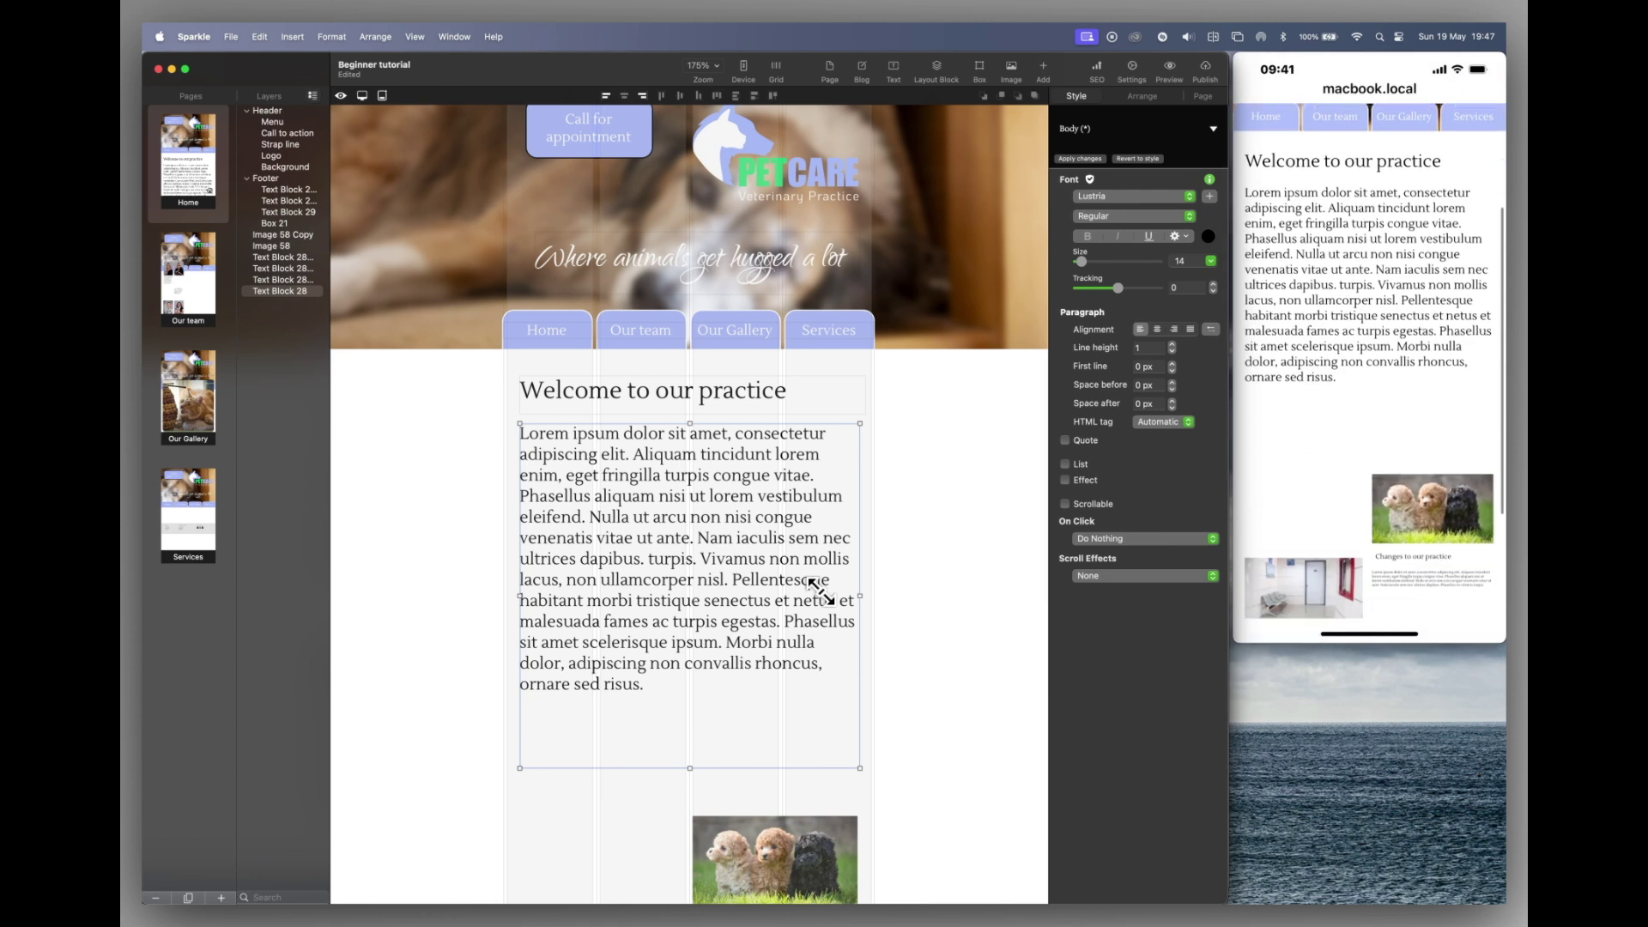
Step: Shorten the Welcome body text box to fit its paragraph
scroll(819, 590, down, 5)
scroll(819, 590, down, 1)
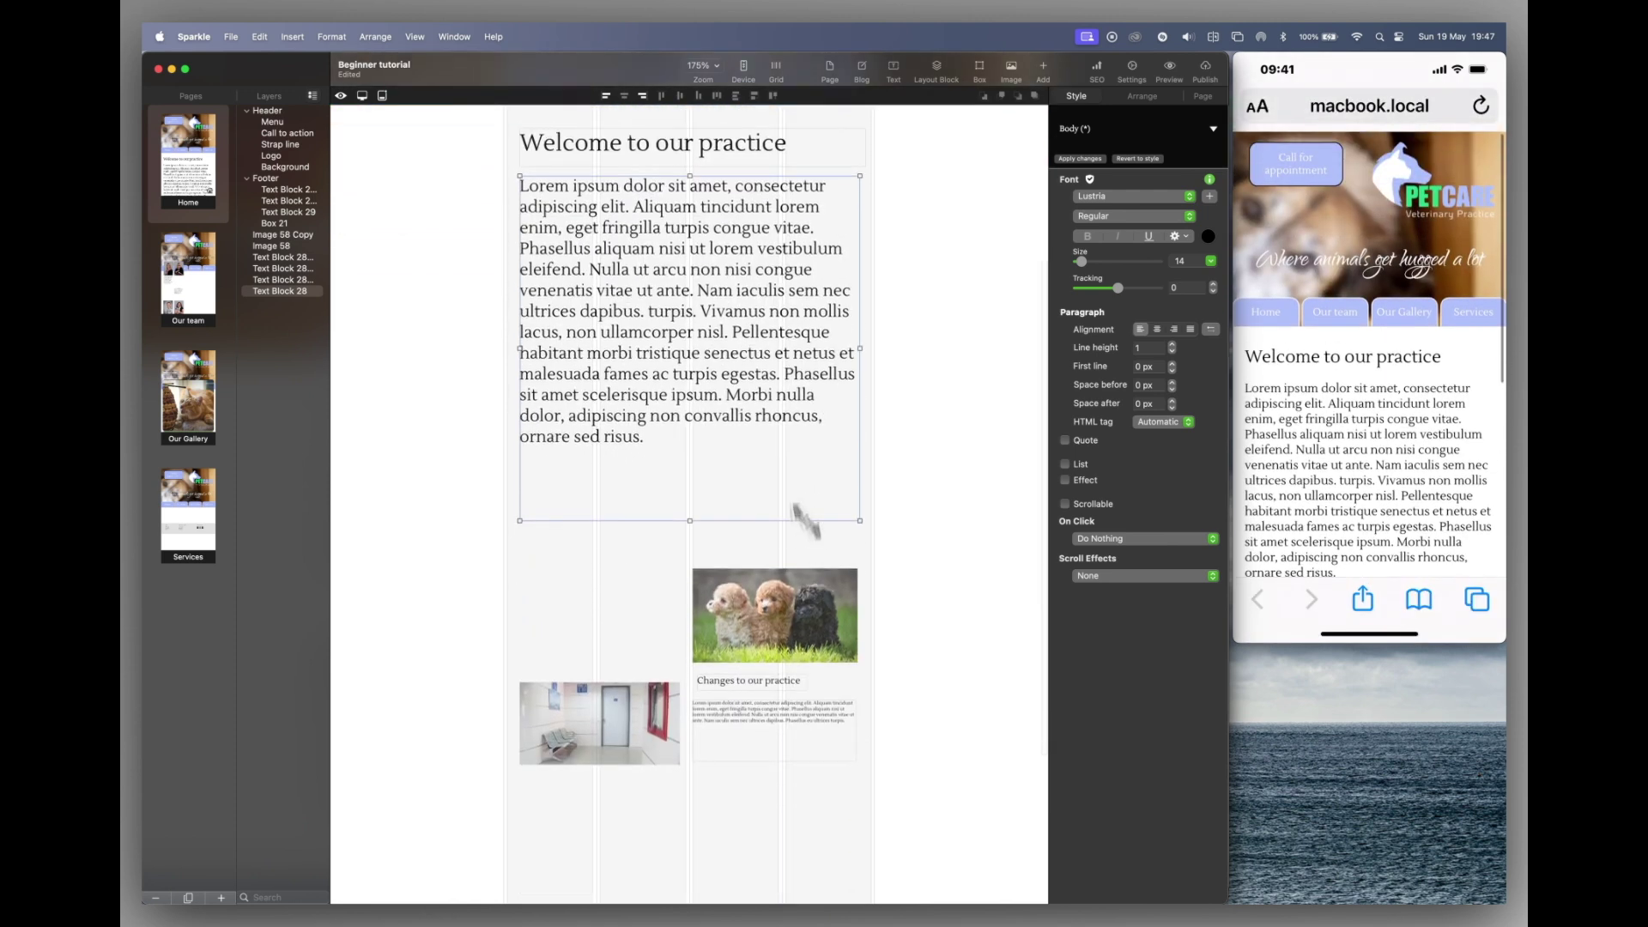
drag(687, 522, 688, 450)
Step: Place the puppy photo just below the Welcome text and enlarge it to the full column width
click(724, 608)
drag(724, 606, 562, 507)
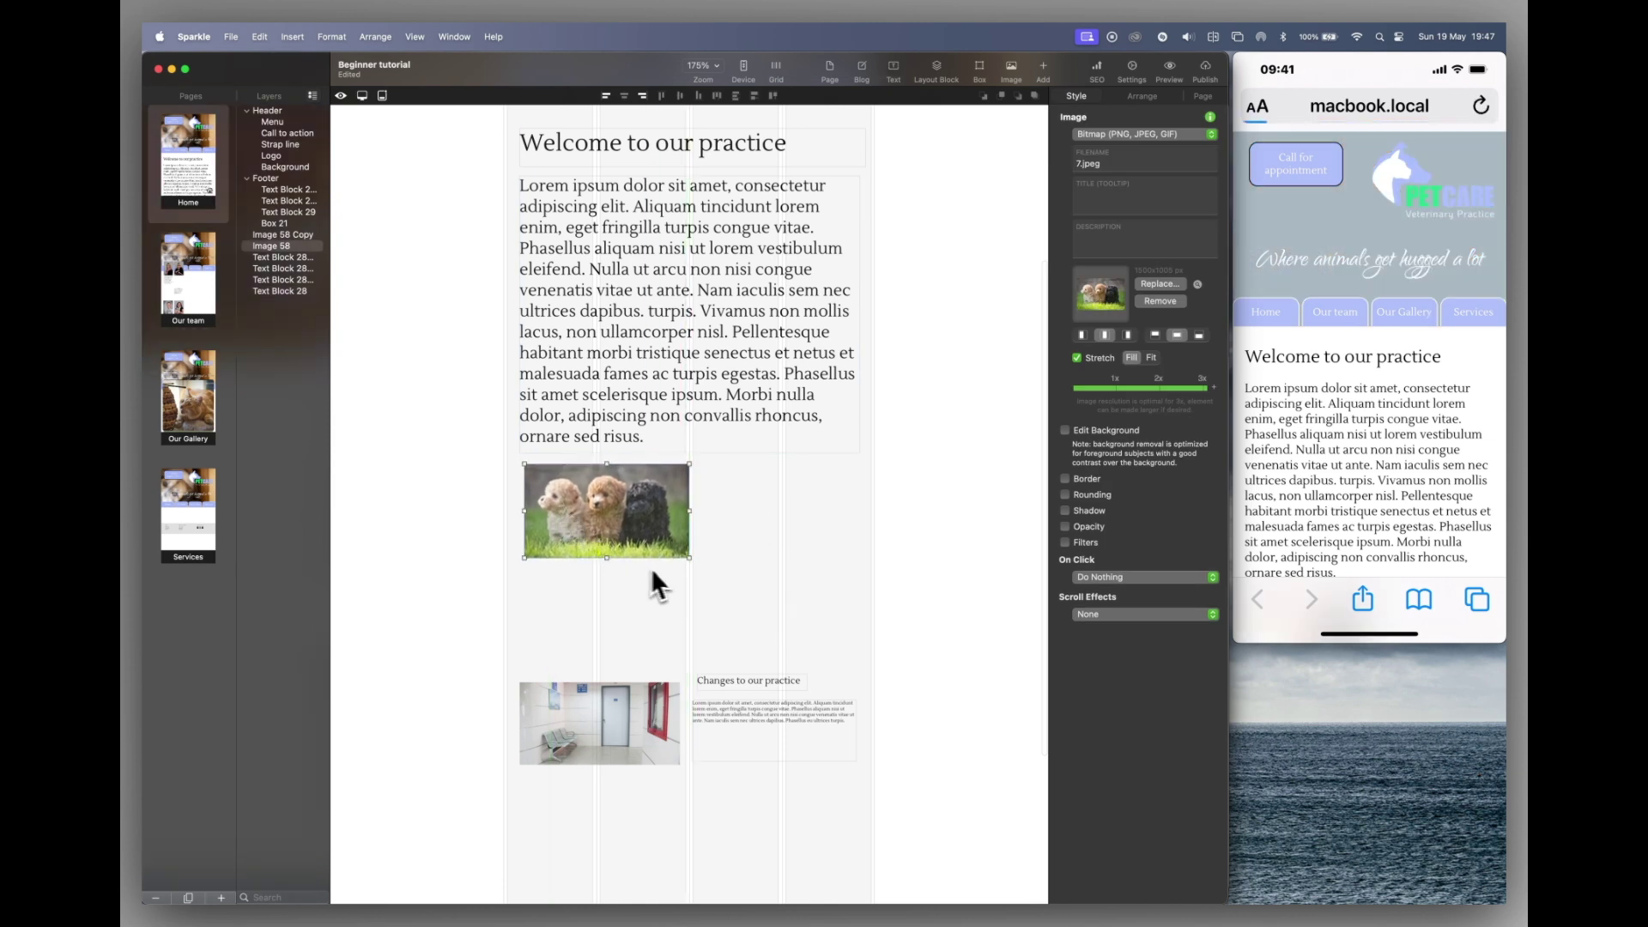
drag(696, 556, 860, 655)
scroll(862, 665, down, 6)
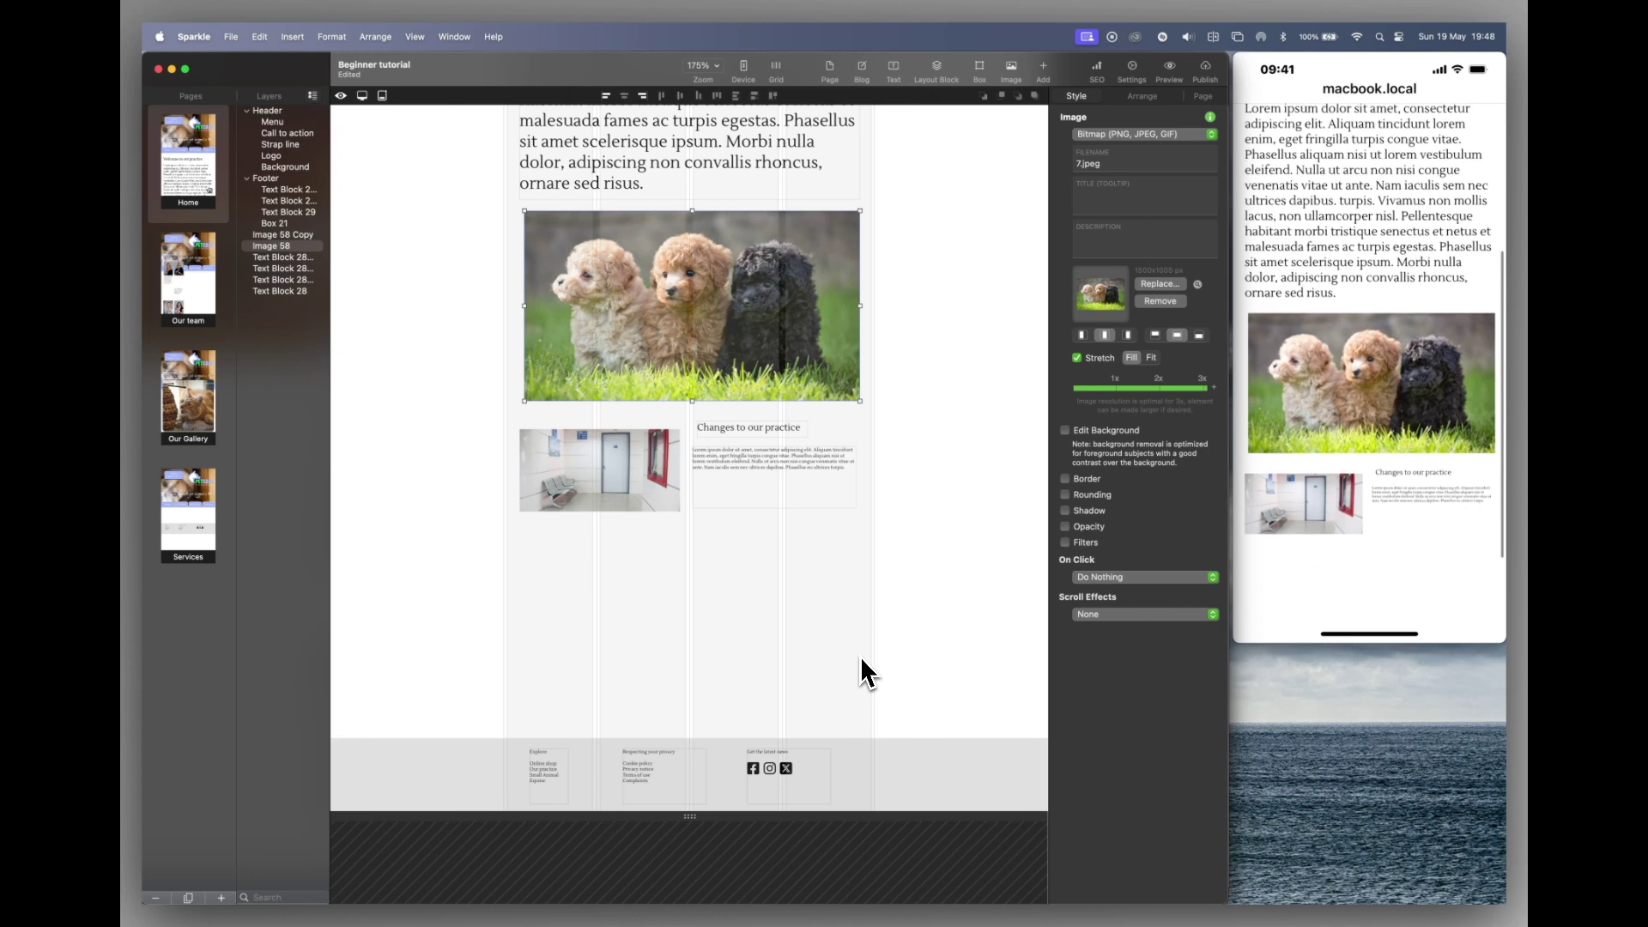
click(865, 669)
click(595, 398)
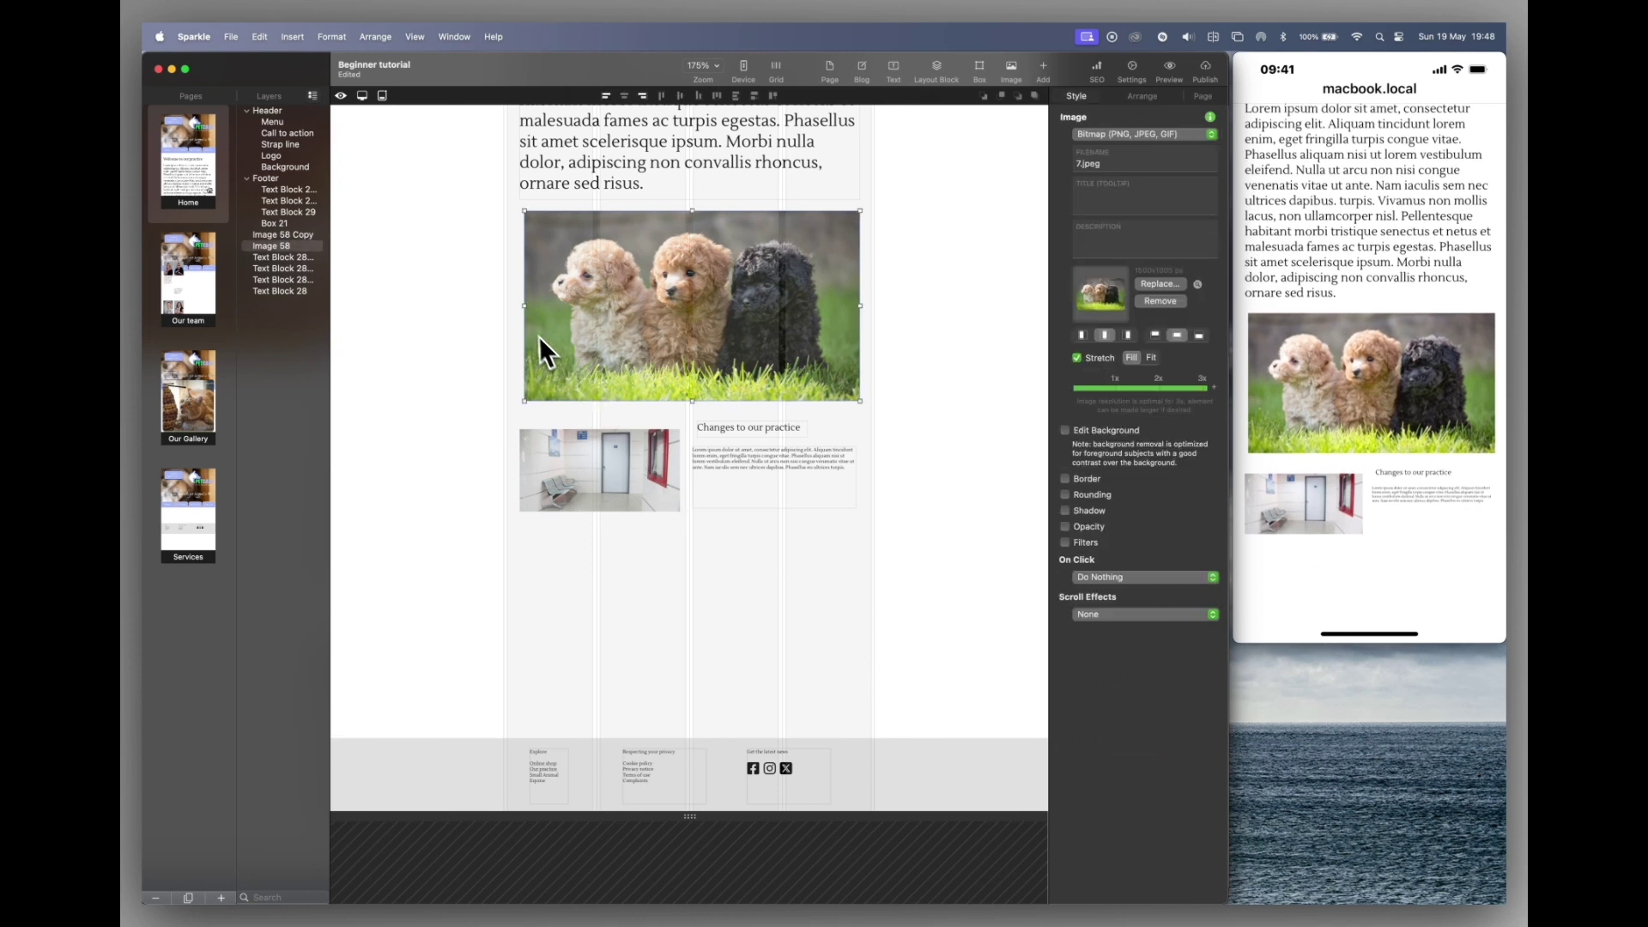
drag(524, 306, 519, 306)
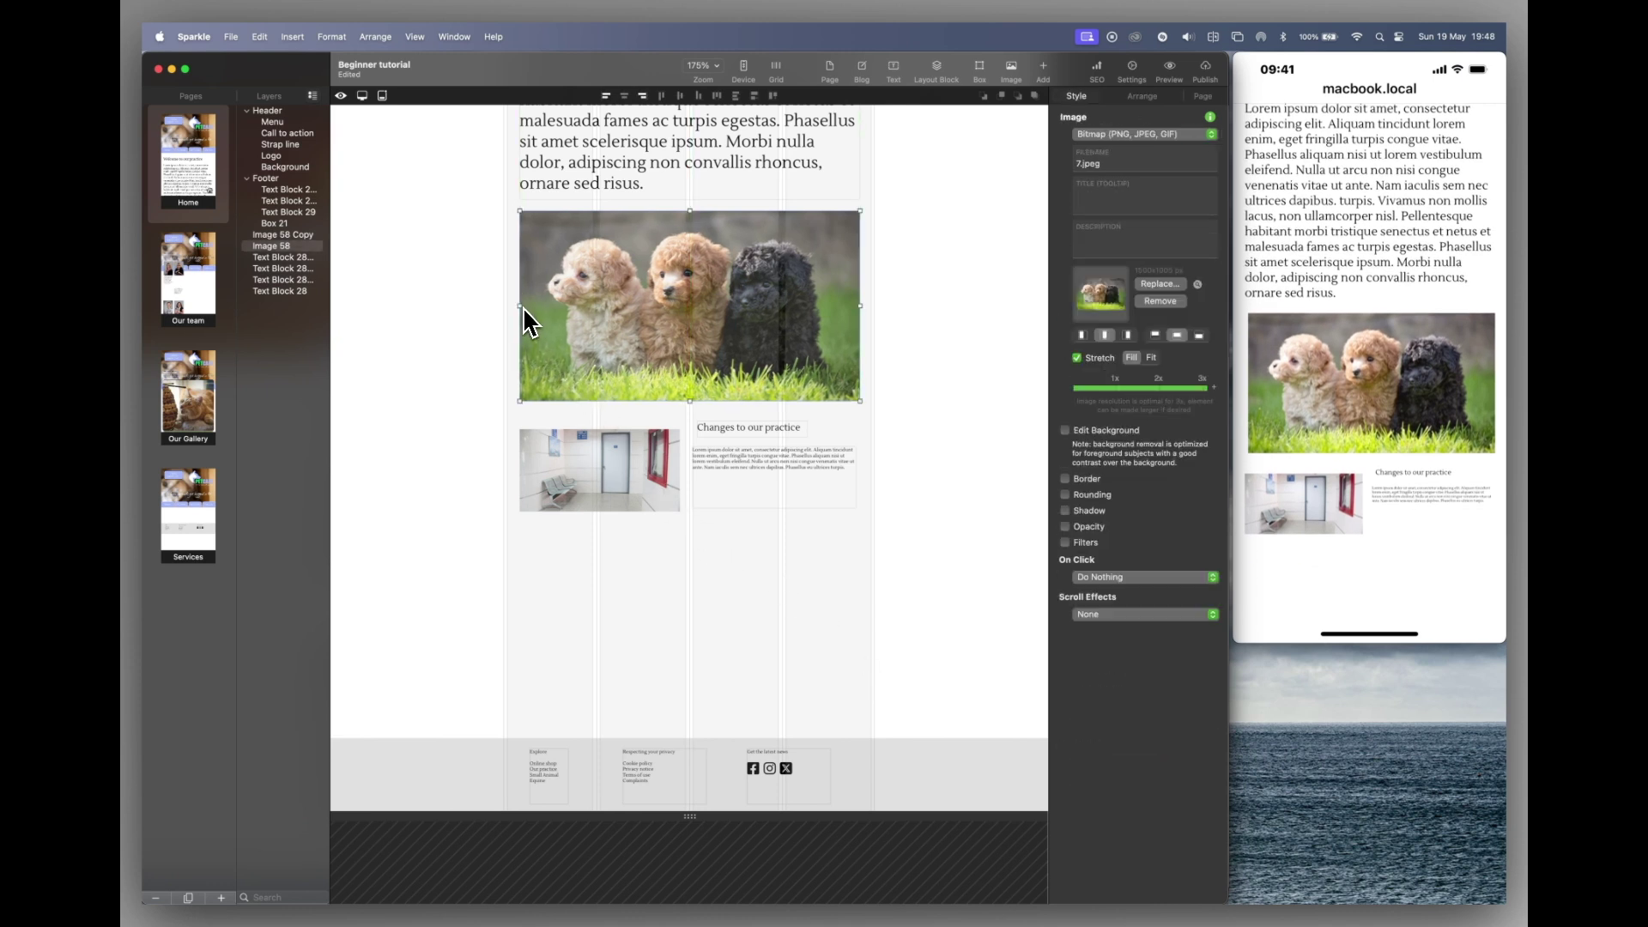
Step: Move the hallway photo down and place the enlarged Changes body text under its heading
click(614, 463)
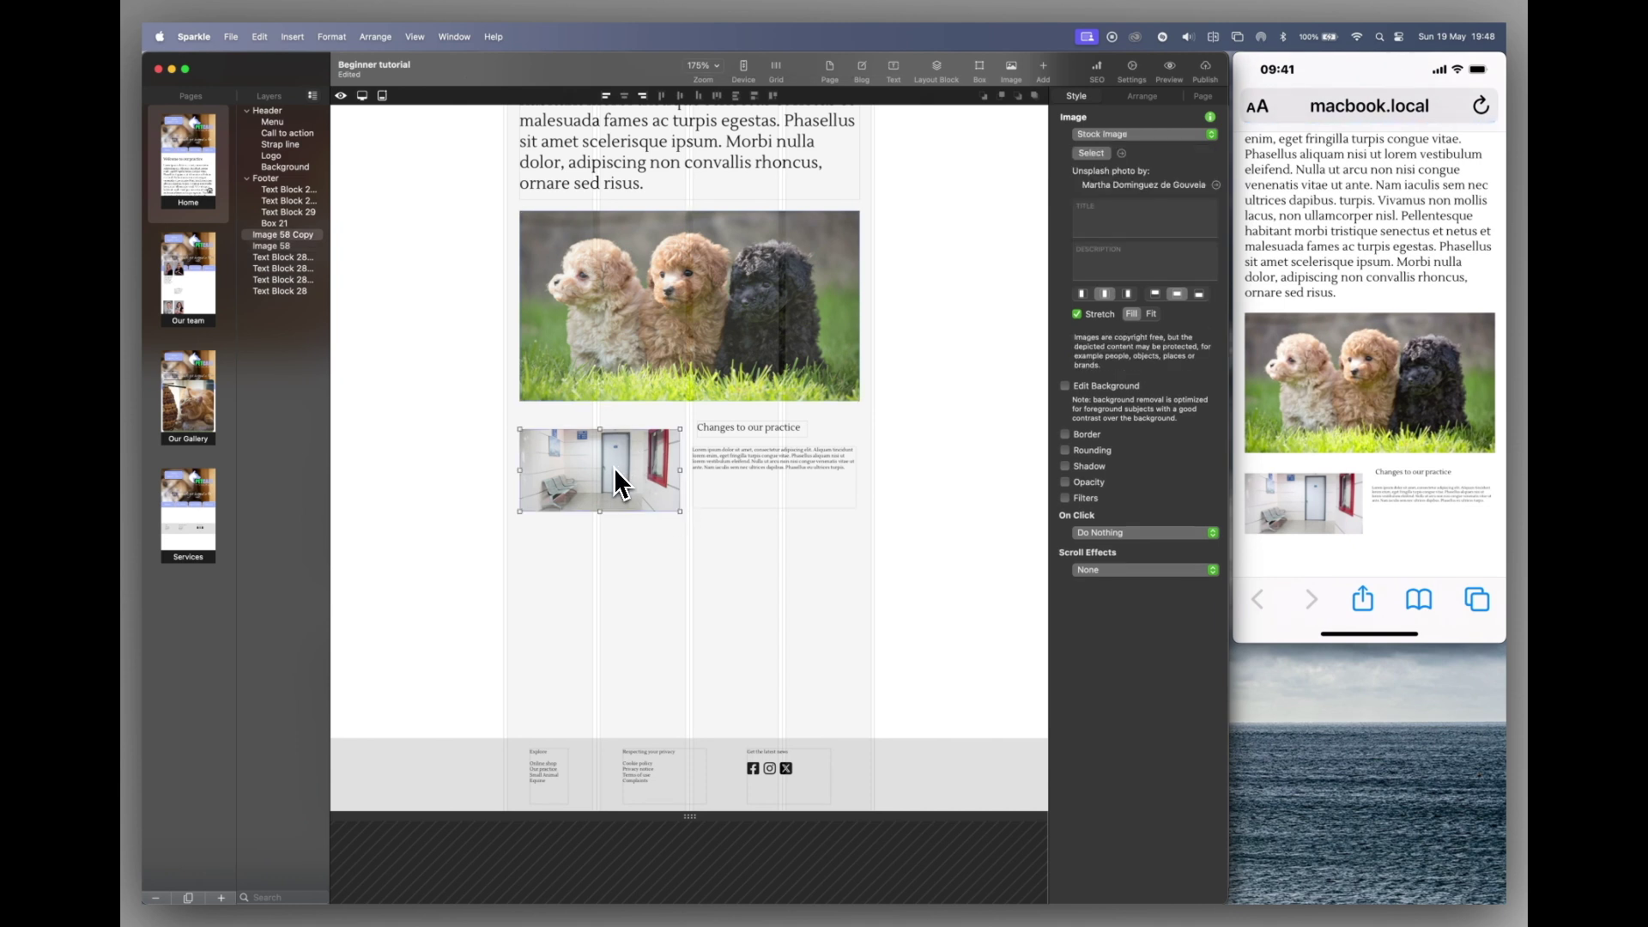
drag(614, 467, 694, 704)
click(738, 460)
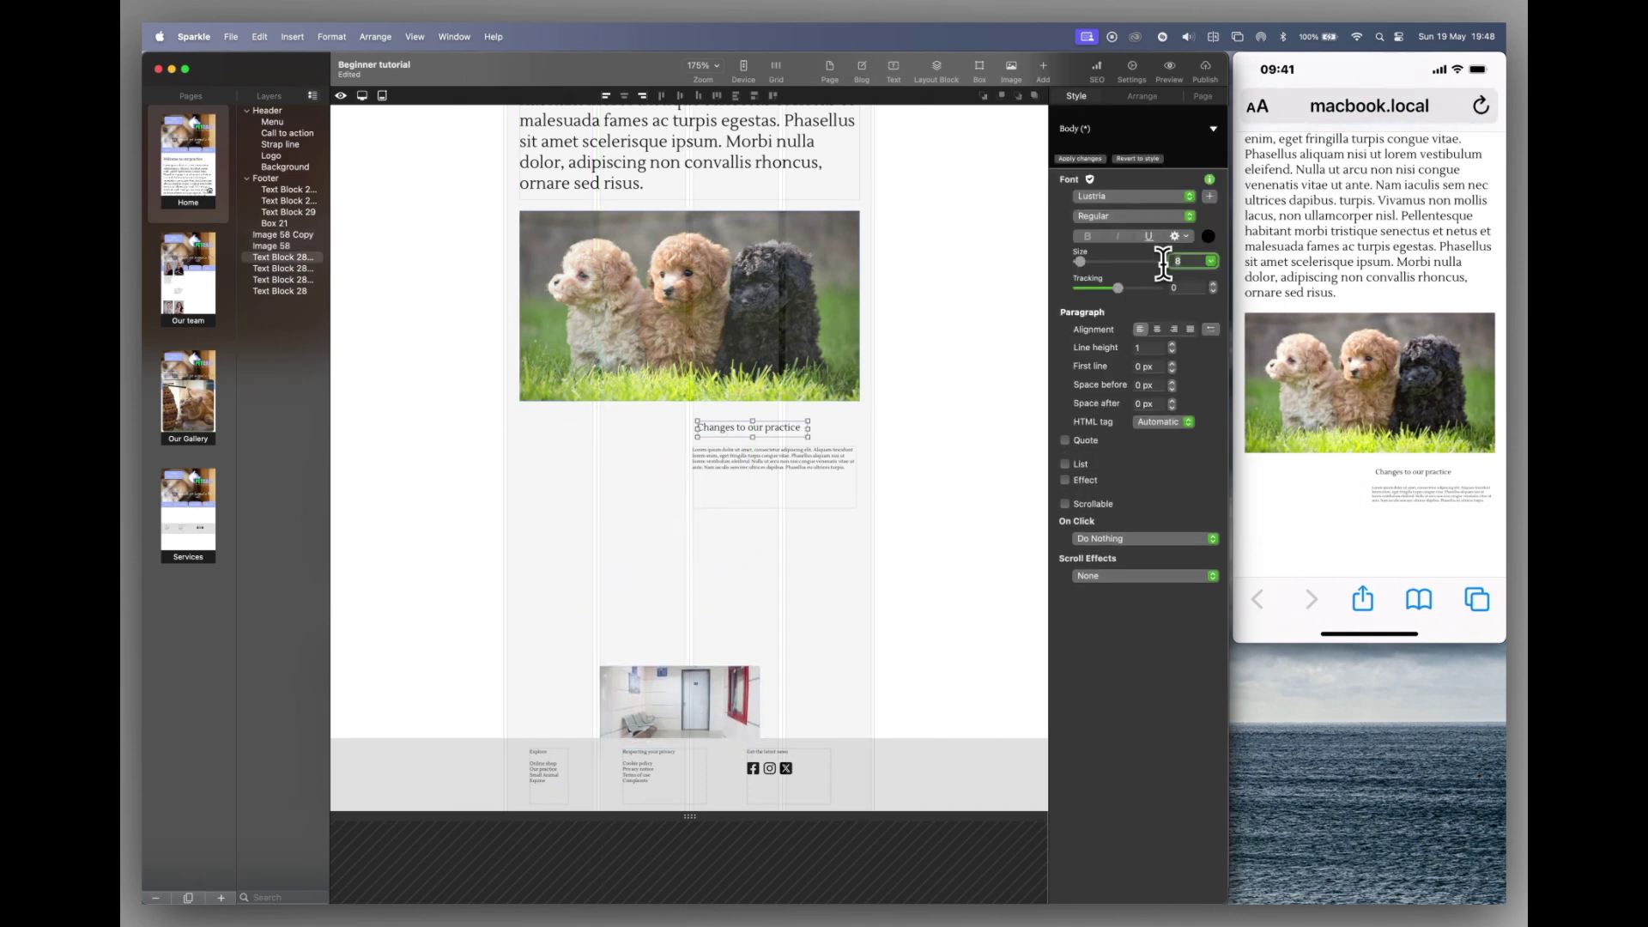
drag(773, 480, 602, 500)
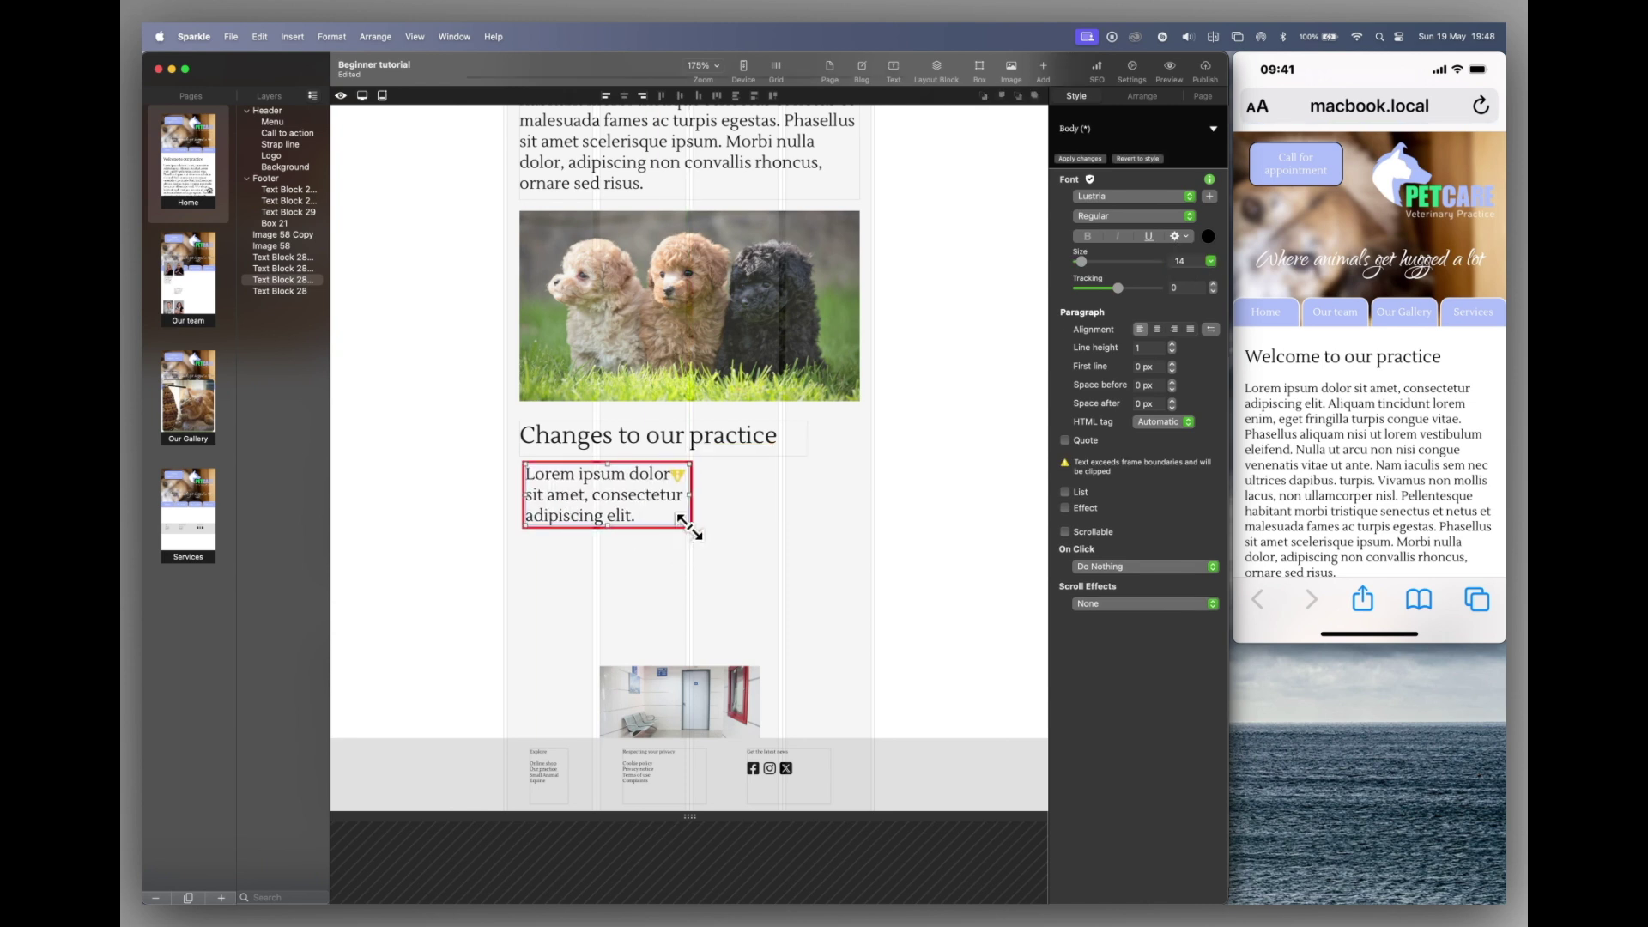
drag(697, 549, 860, 645)
Step: Enlarge the hallway photo to the full column width beneath the Changes text
scroll(691, 816, down, 5)
click(583, 381)
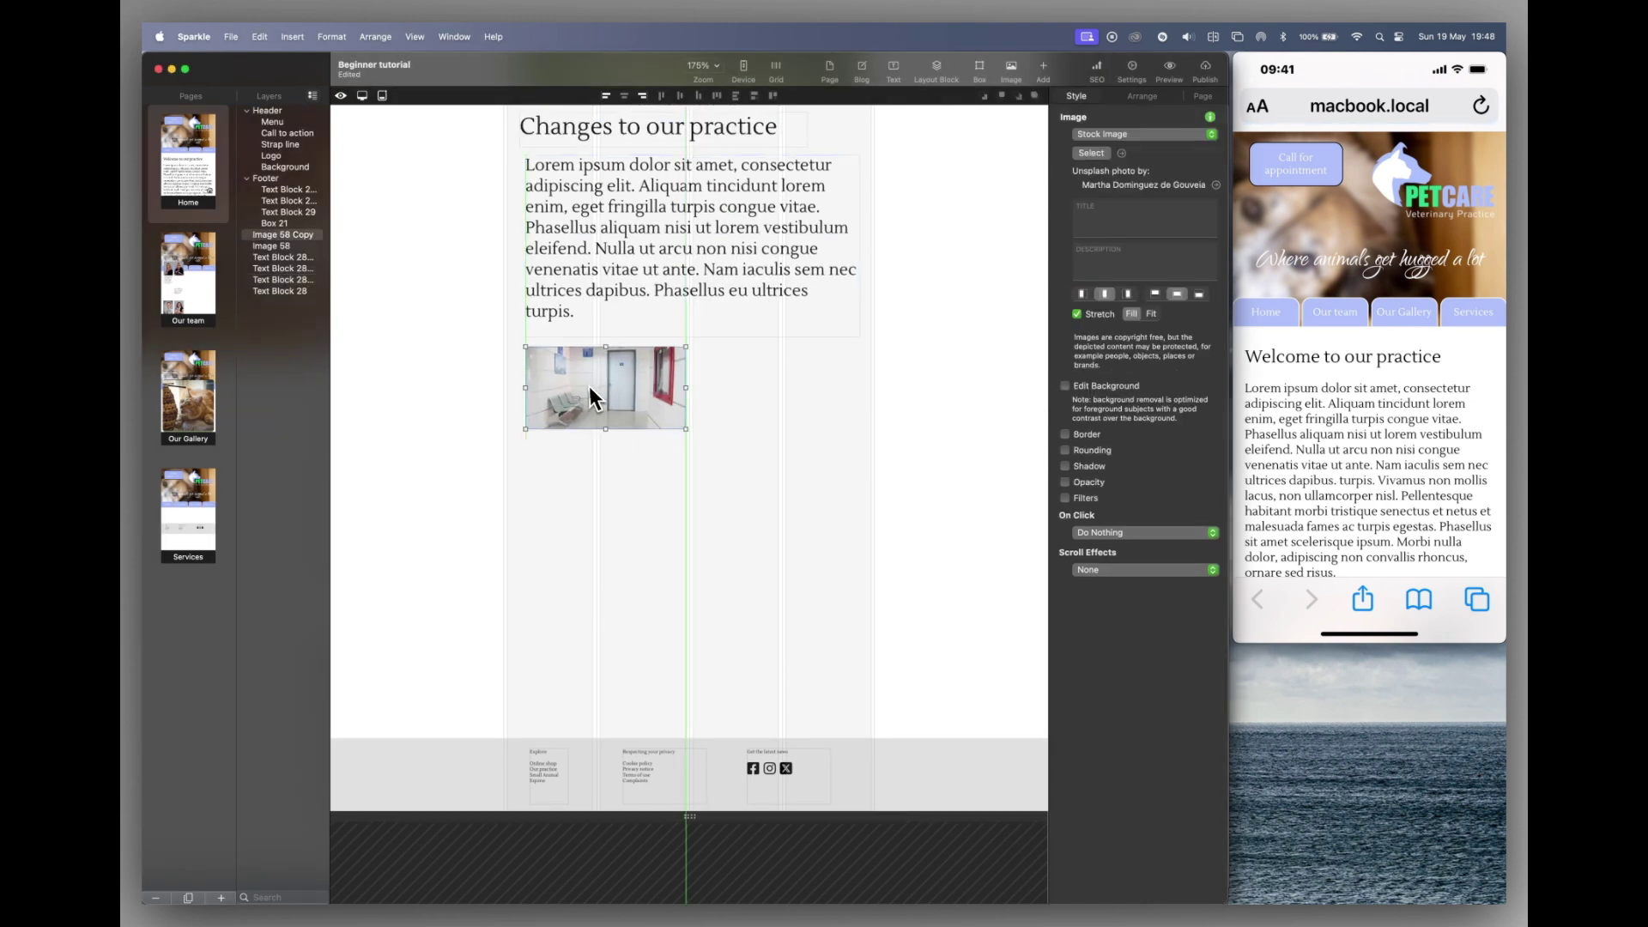
drag(680, 431, 860, 554)
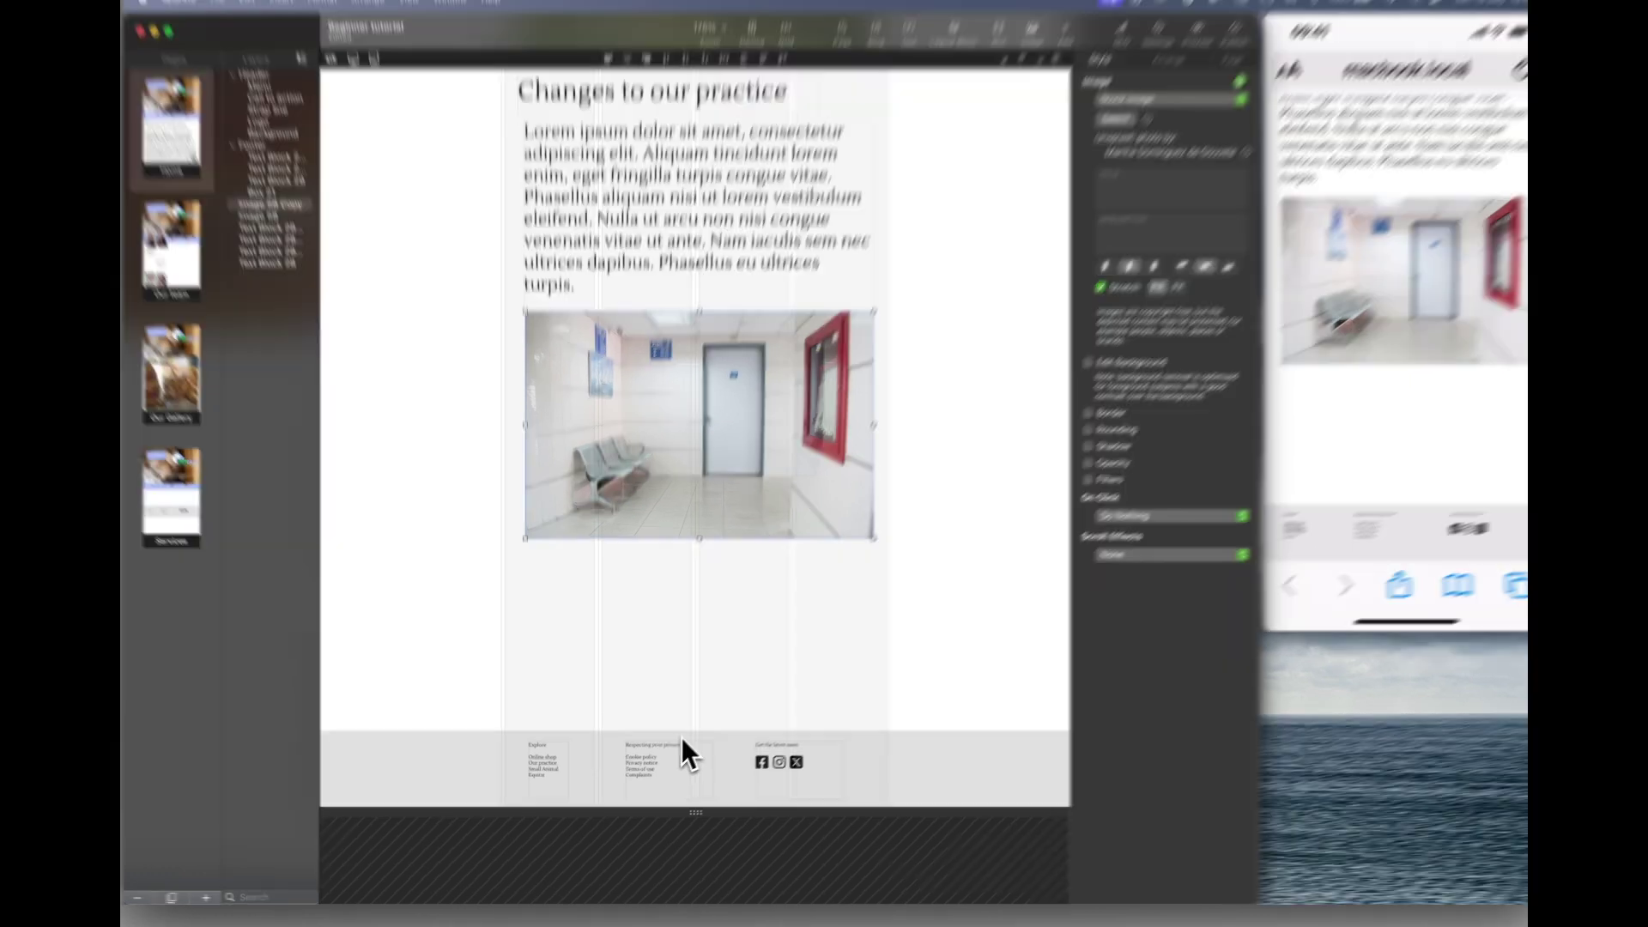
Step: Make the footer taller, move the Explore text up, enlarge it and set size 14
click(676, 745)
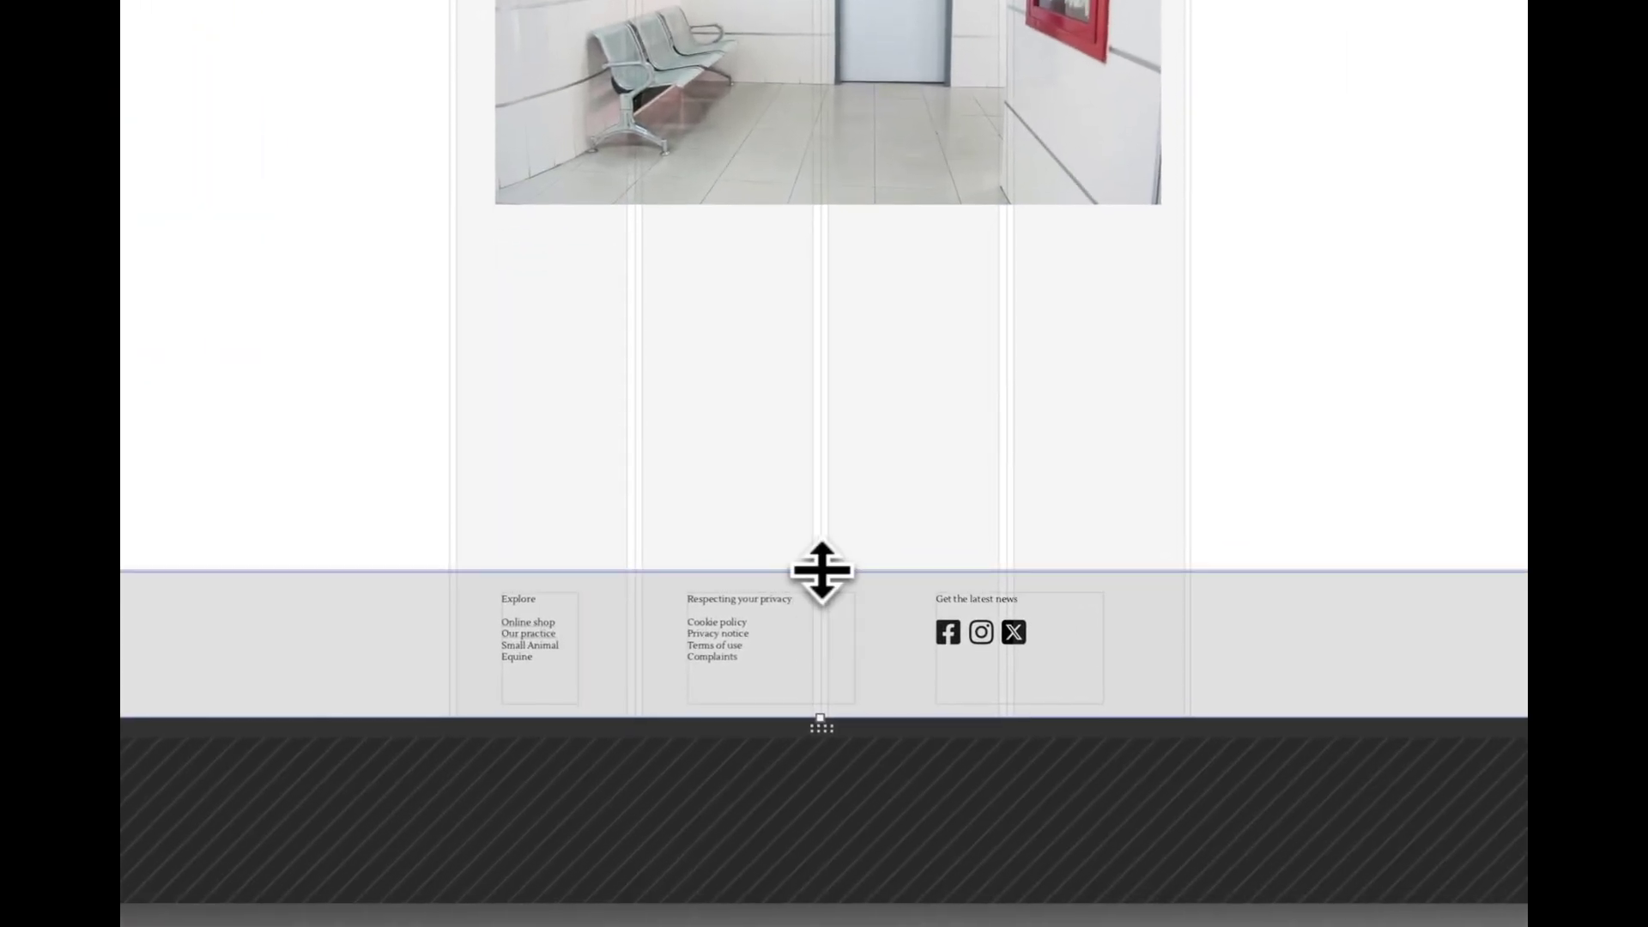
drag(819, 572, 799, 271)
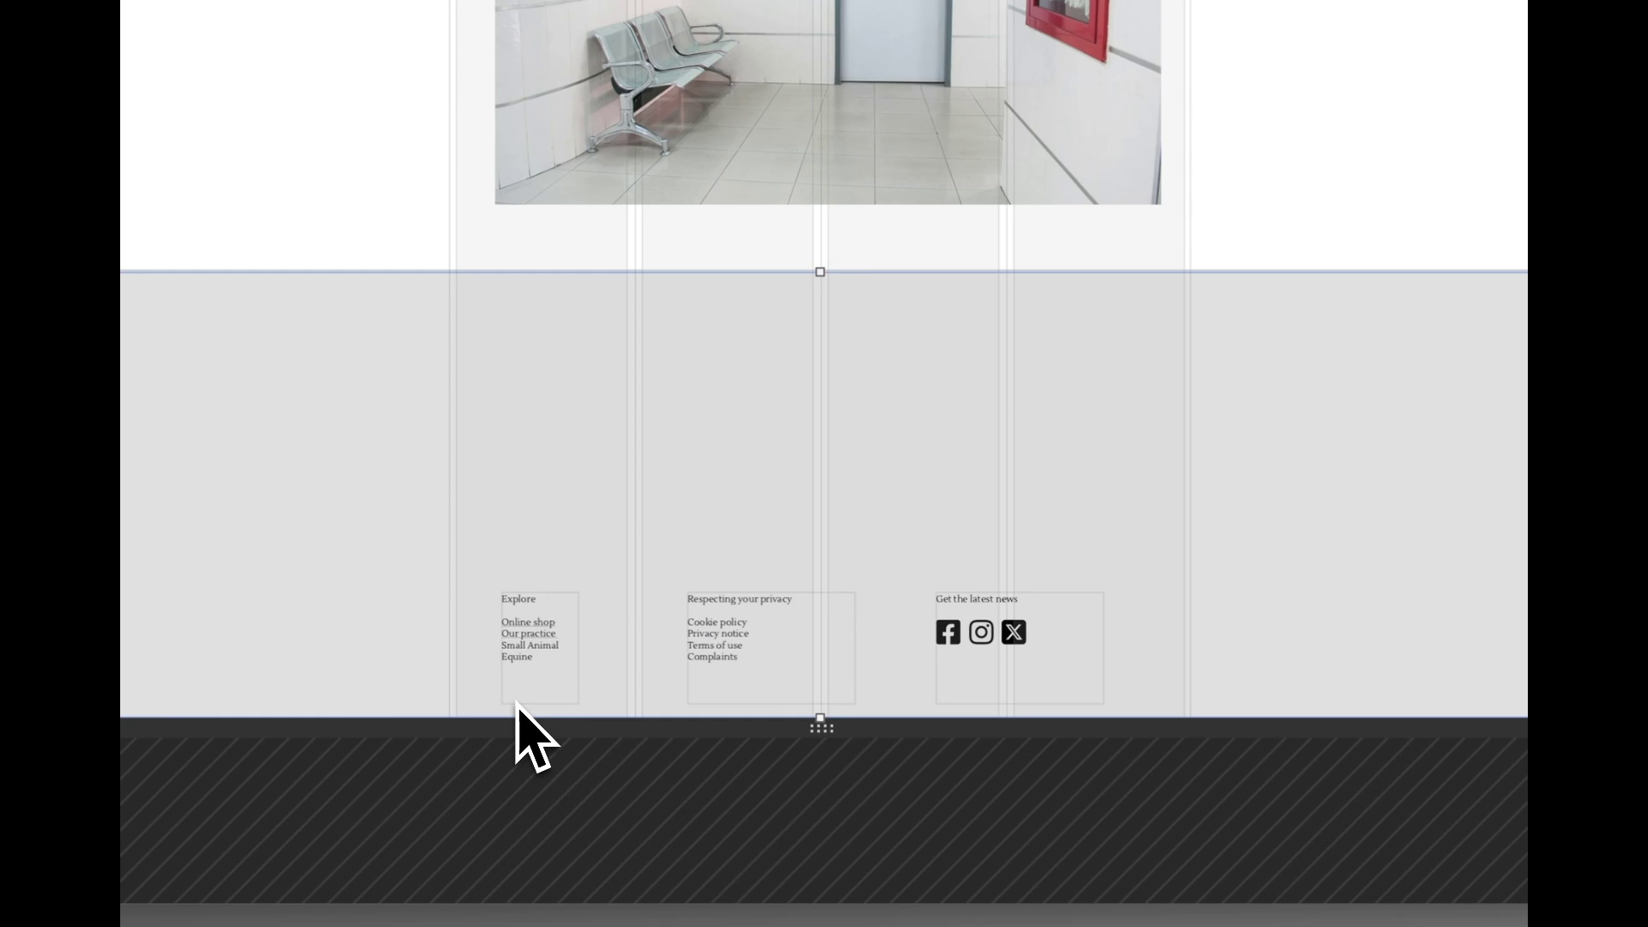
click(533, 681)
drag(538, 651, 526, 333)
drag(571, 416, 790, 475)
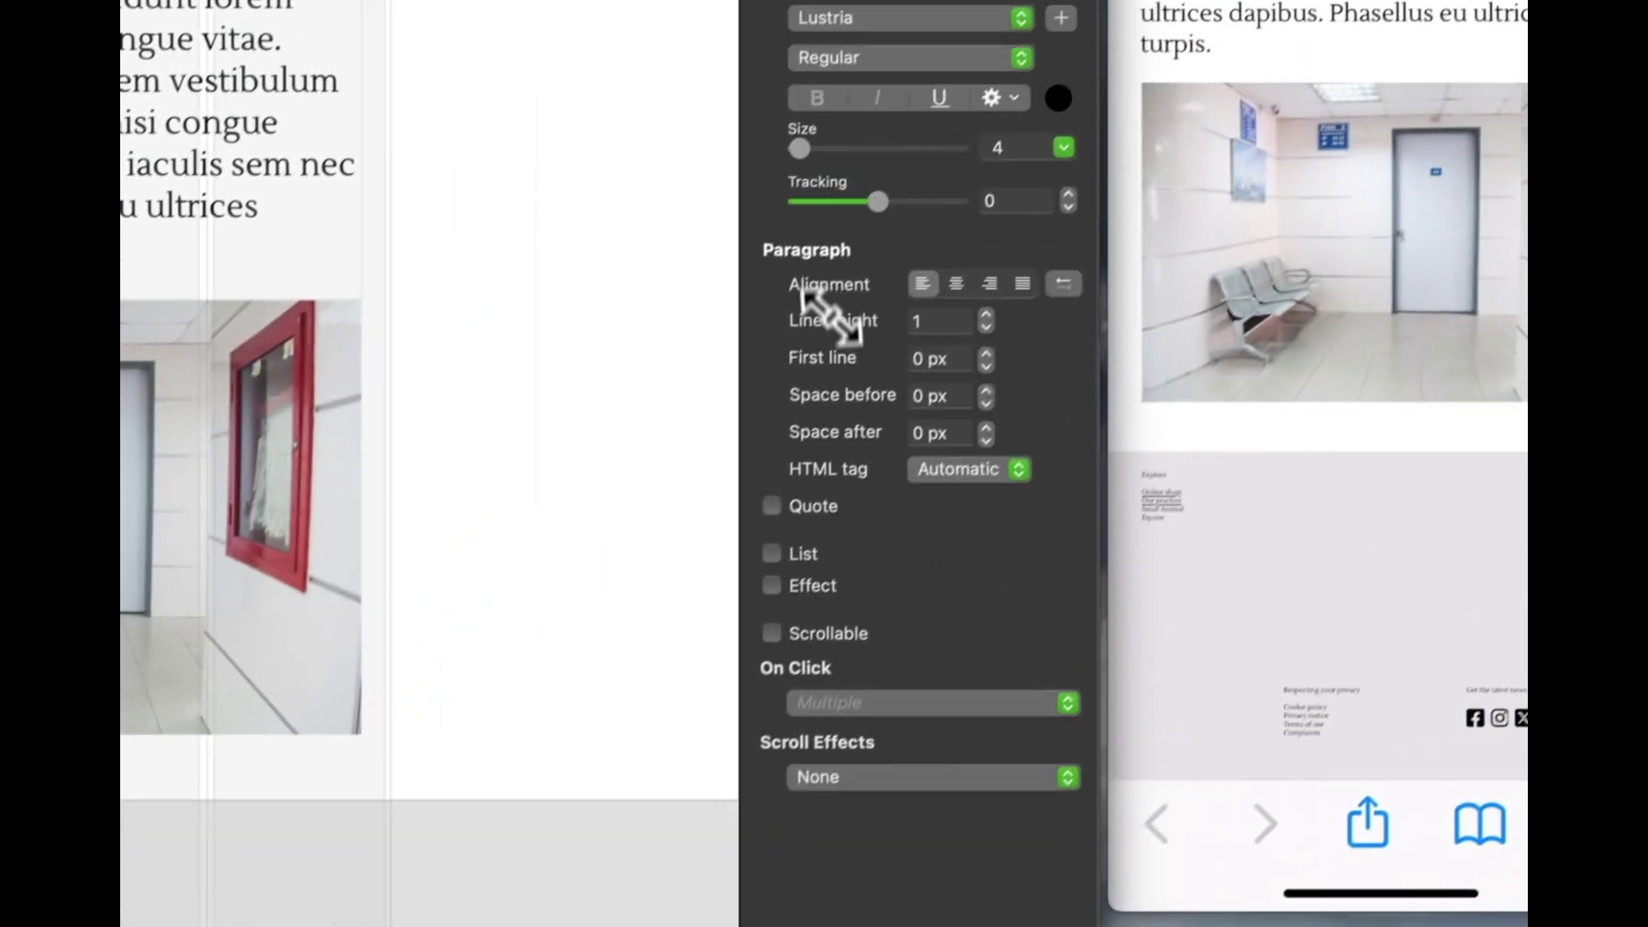
click(982, 148)
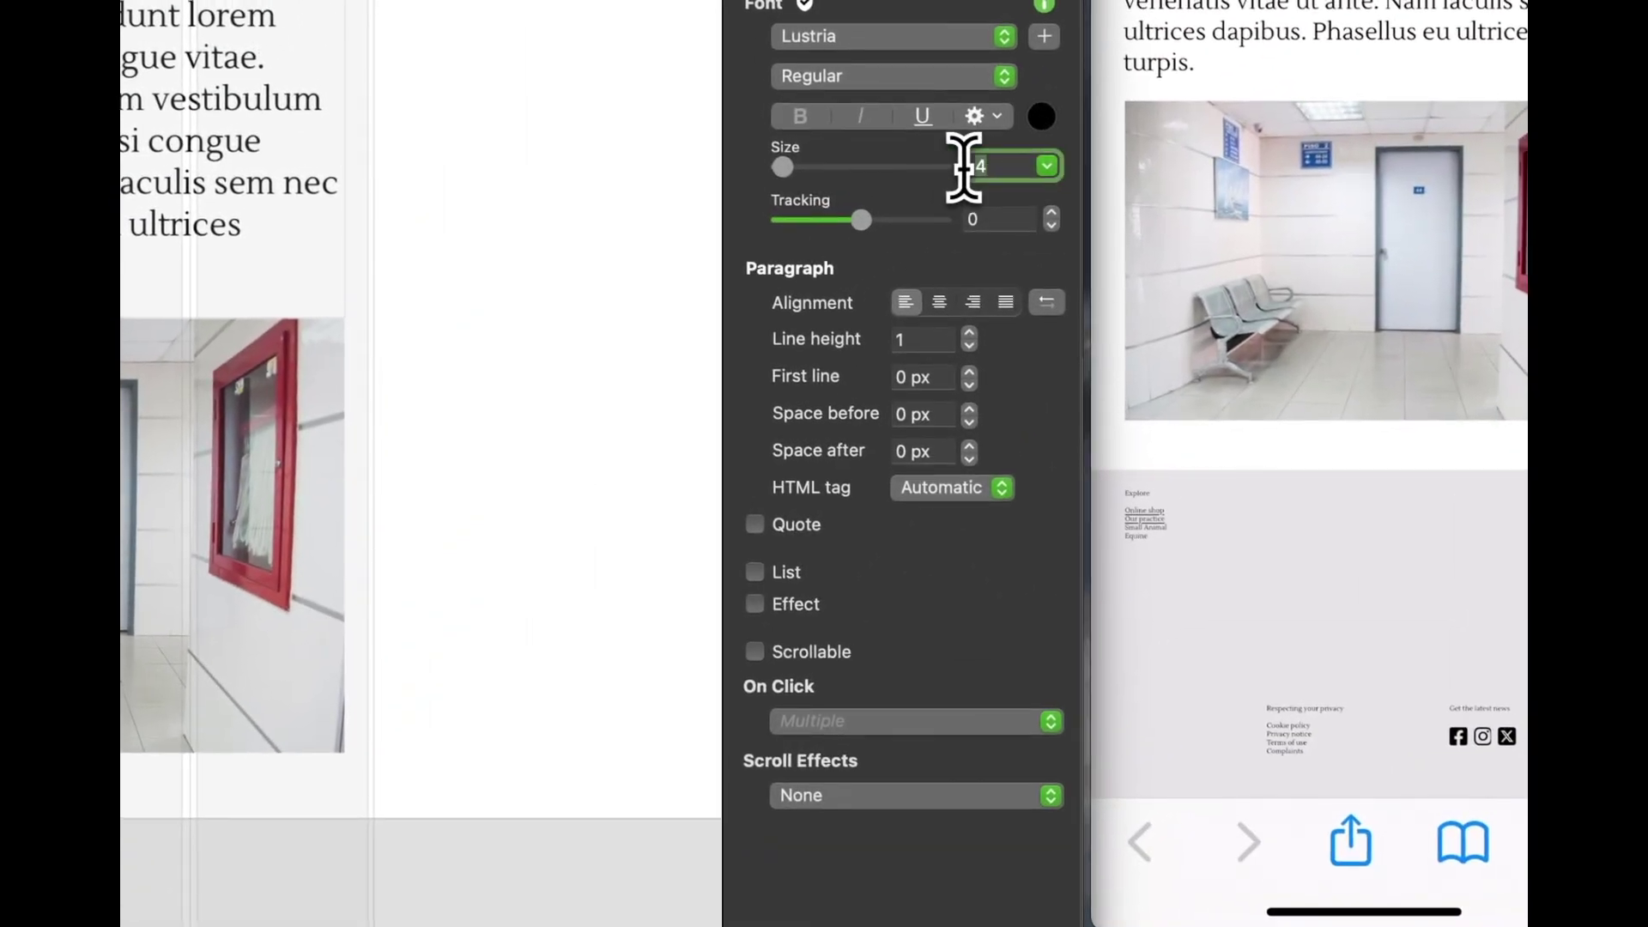
text(14)
key(Return)
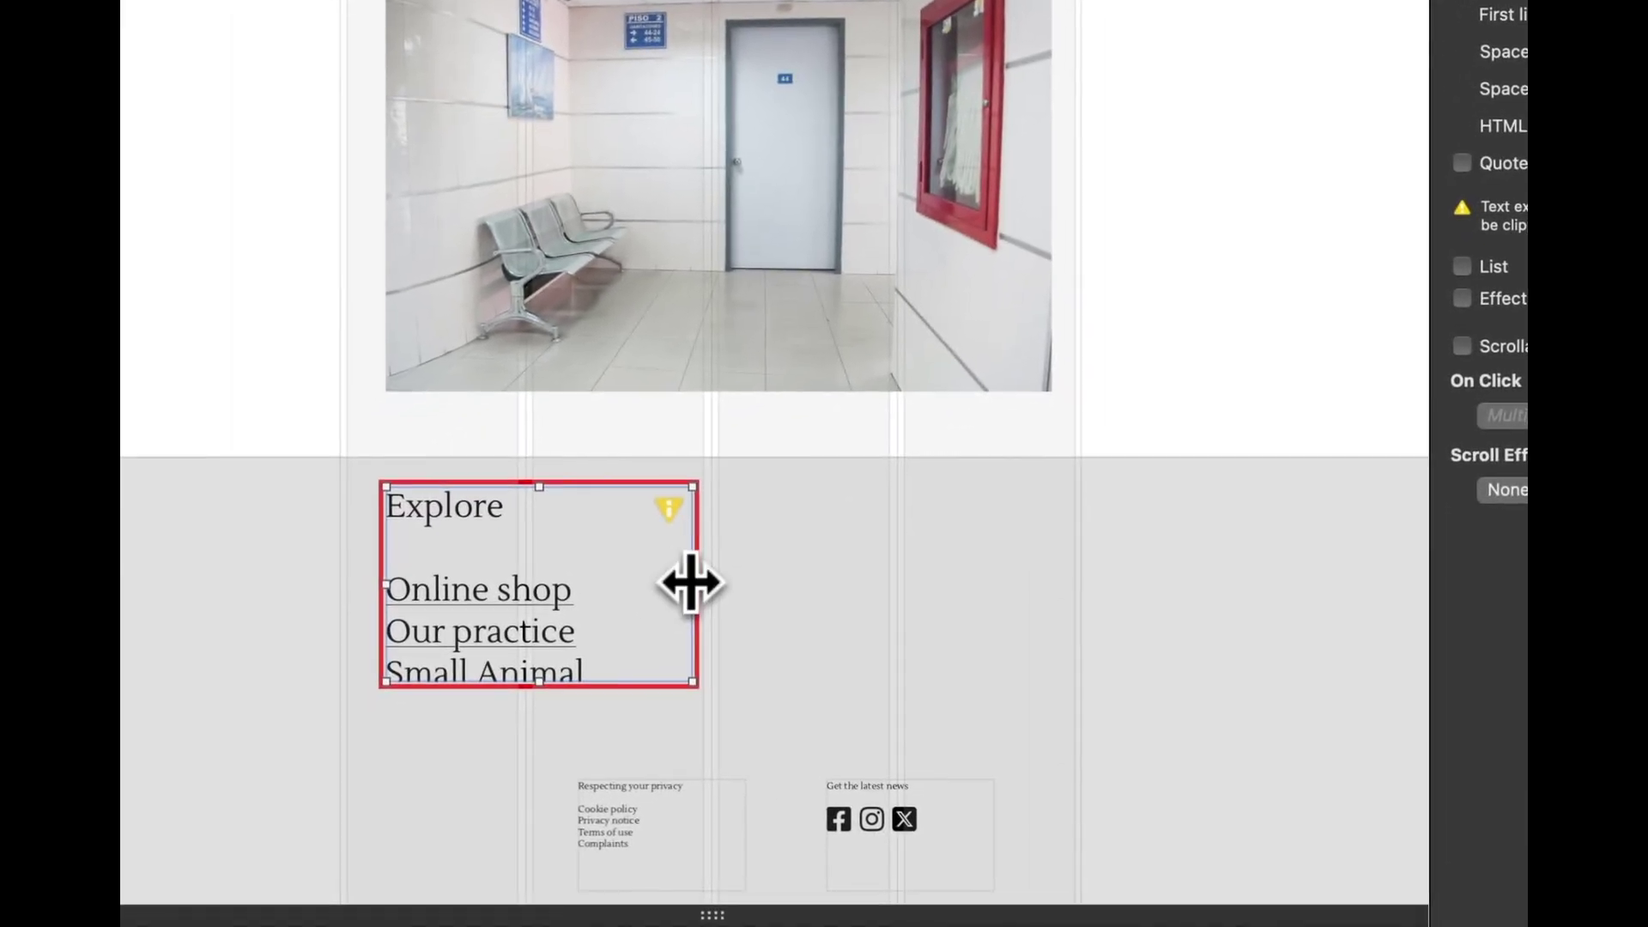
Step: Resize the Explore text box so all its links show at a narrower width
mouse_move(684, 583)
mouse_down()
mouse_move(828, 597)
mouse_move(680, 601)
mouse_up()
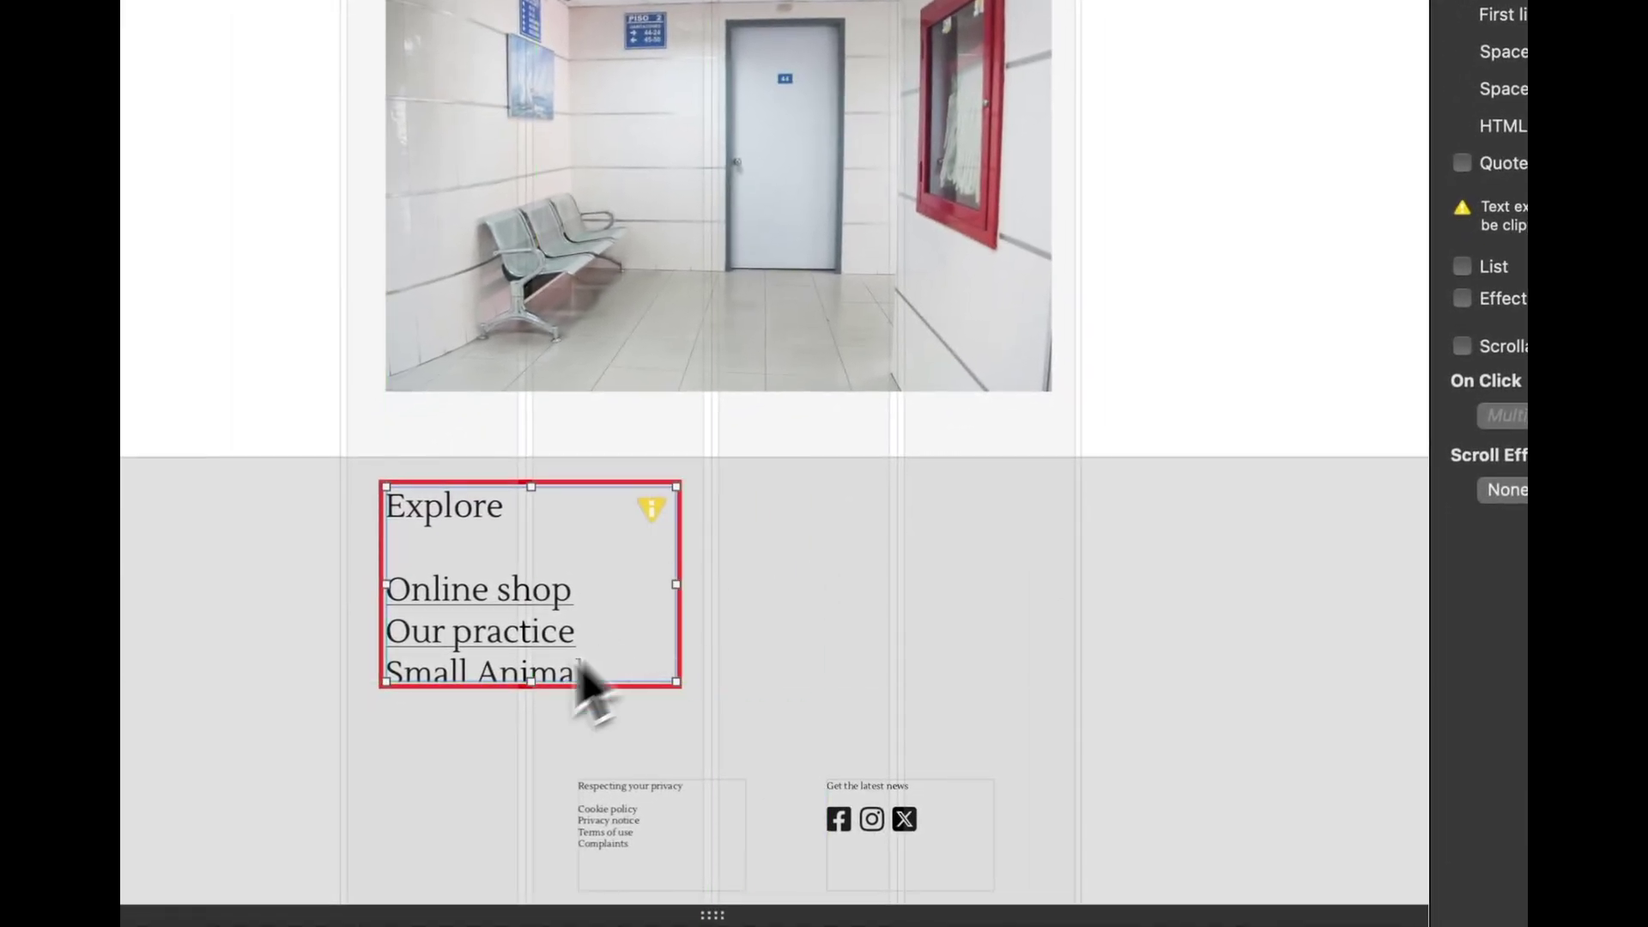
drag(531, 680, 531, 826)
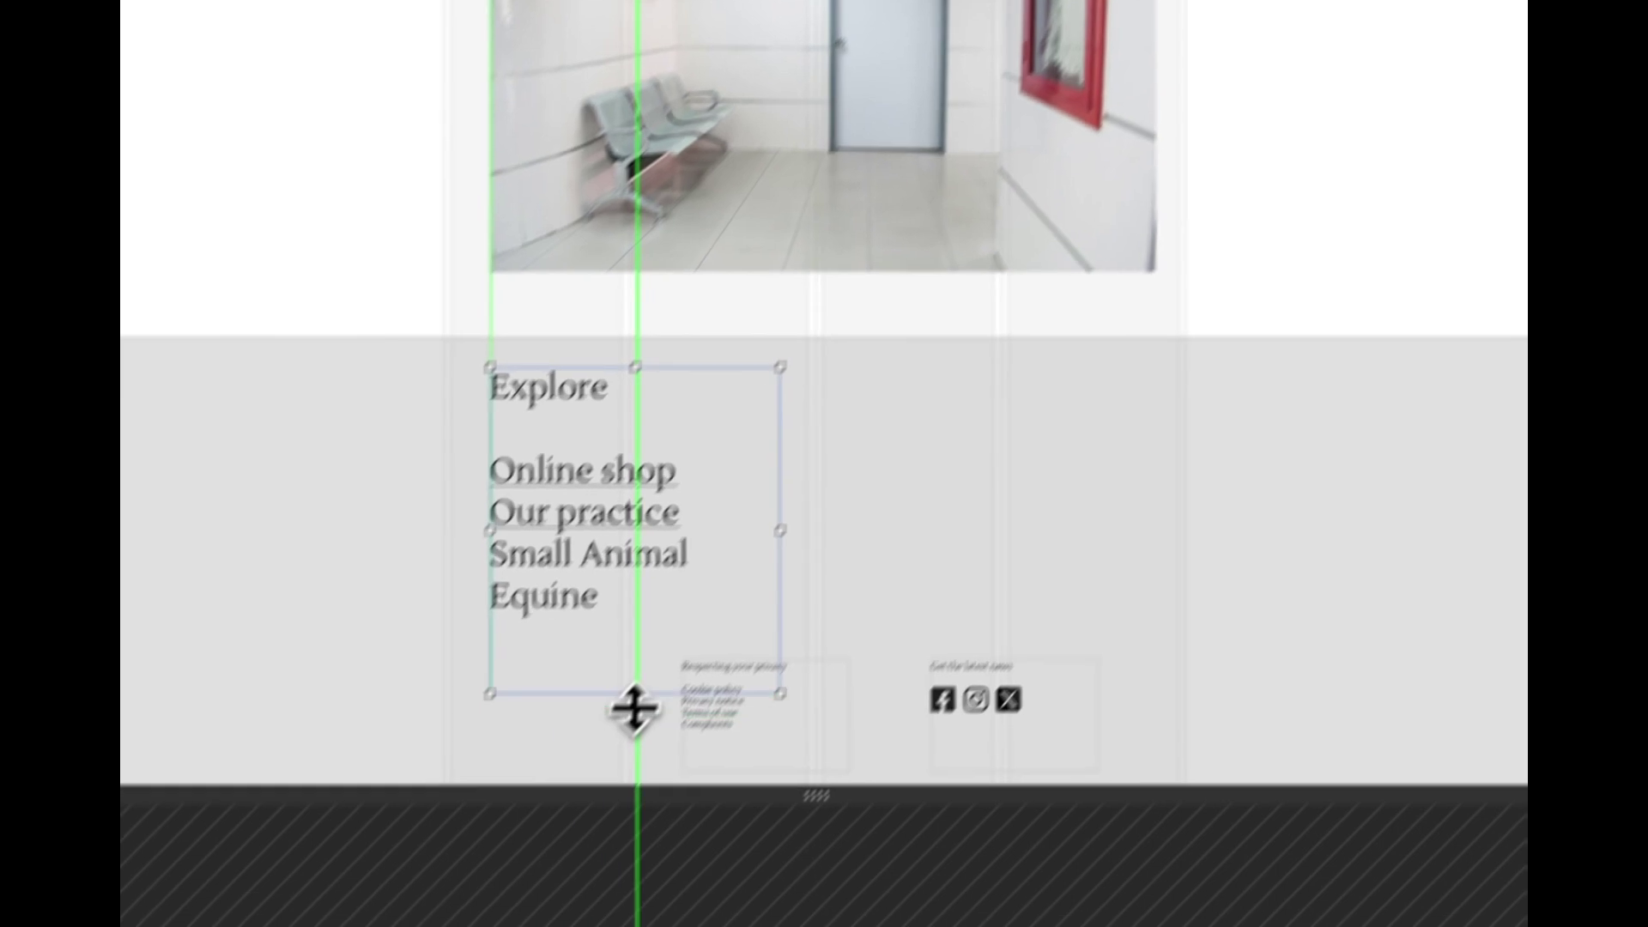
drag(635, 708, 639, 635)
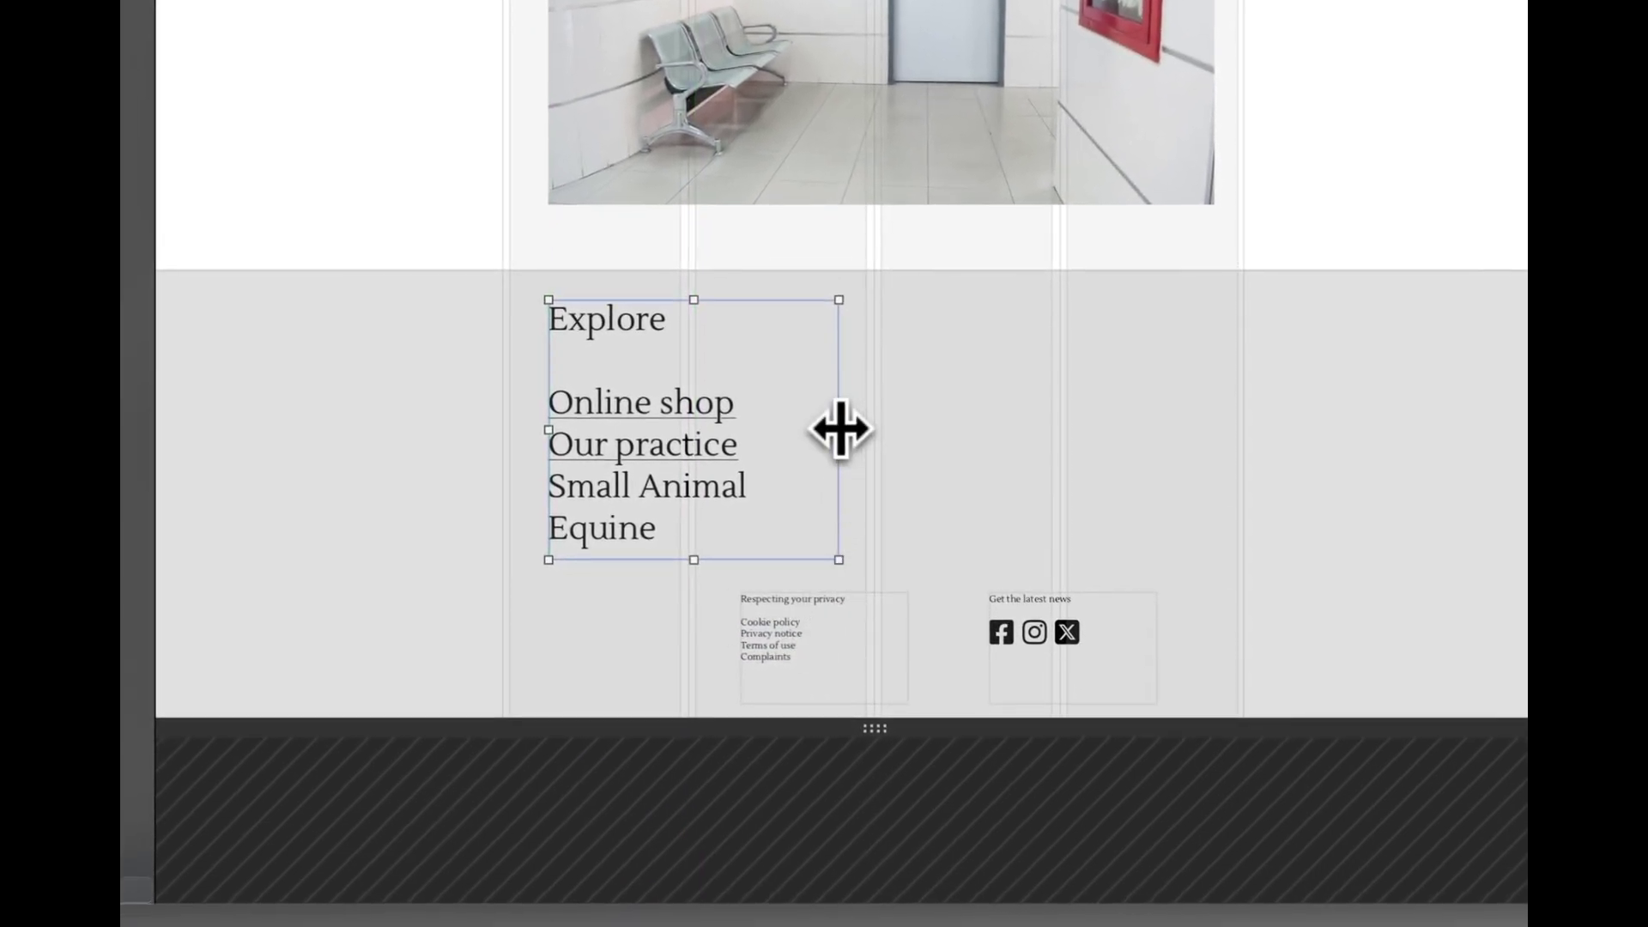
drag(840, 429, 780, 429)
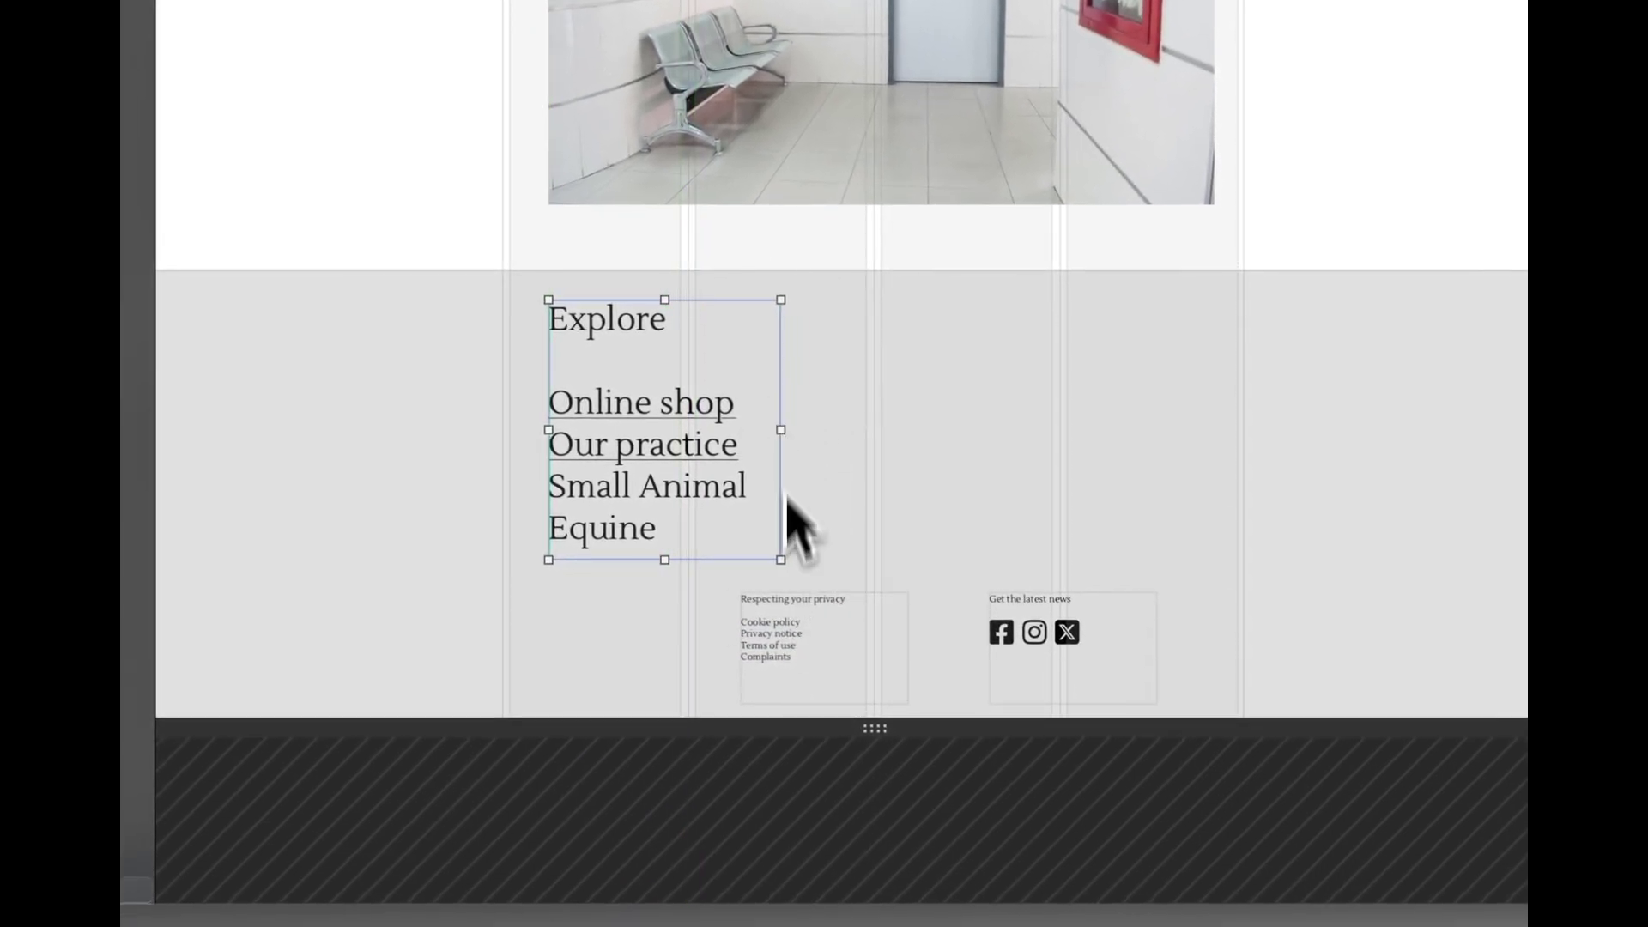
Step: Move the Respecting your privacy text beside Explore, enlarge it and set size 14
drag(786, 677, 956, 360)
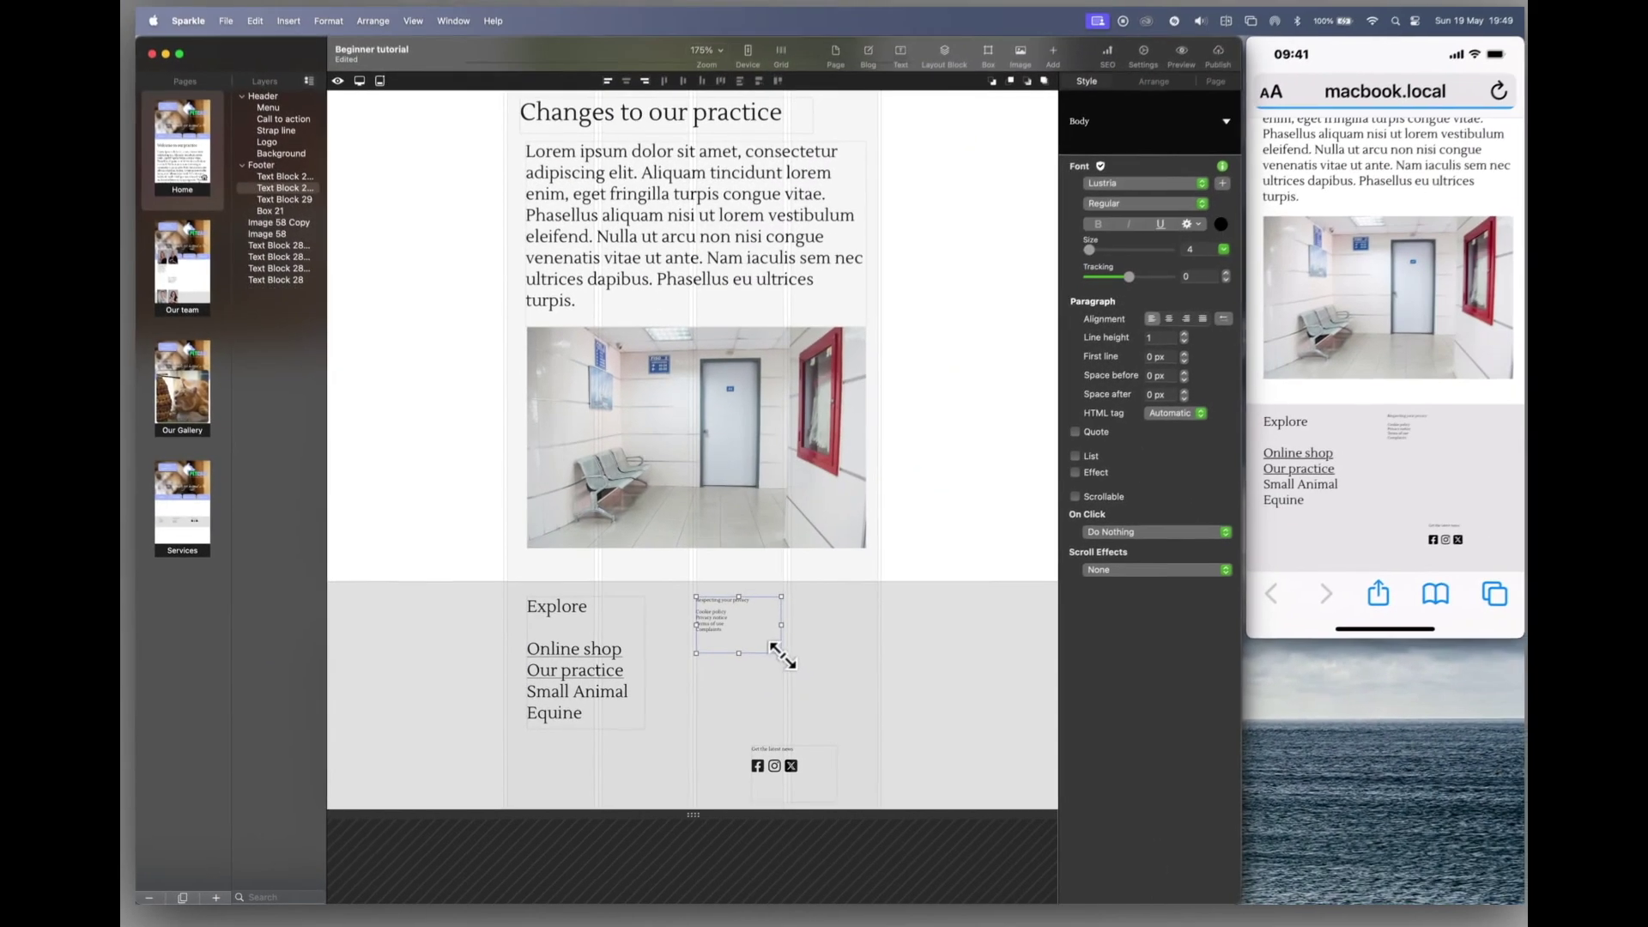
drag(783, 654, 882, 768)
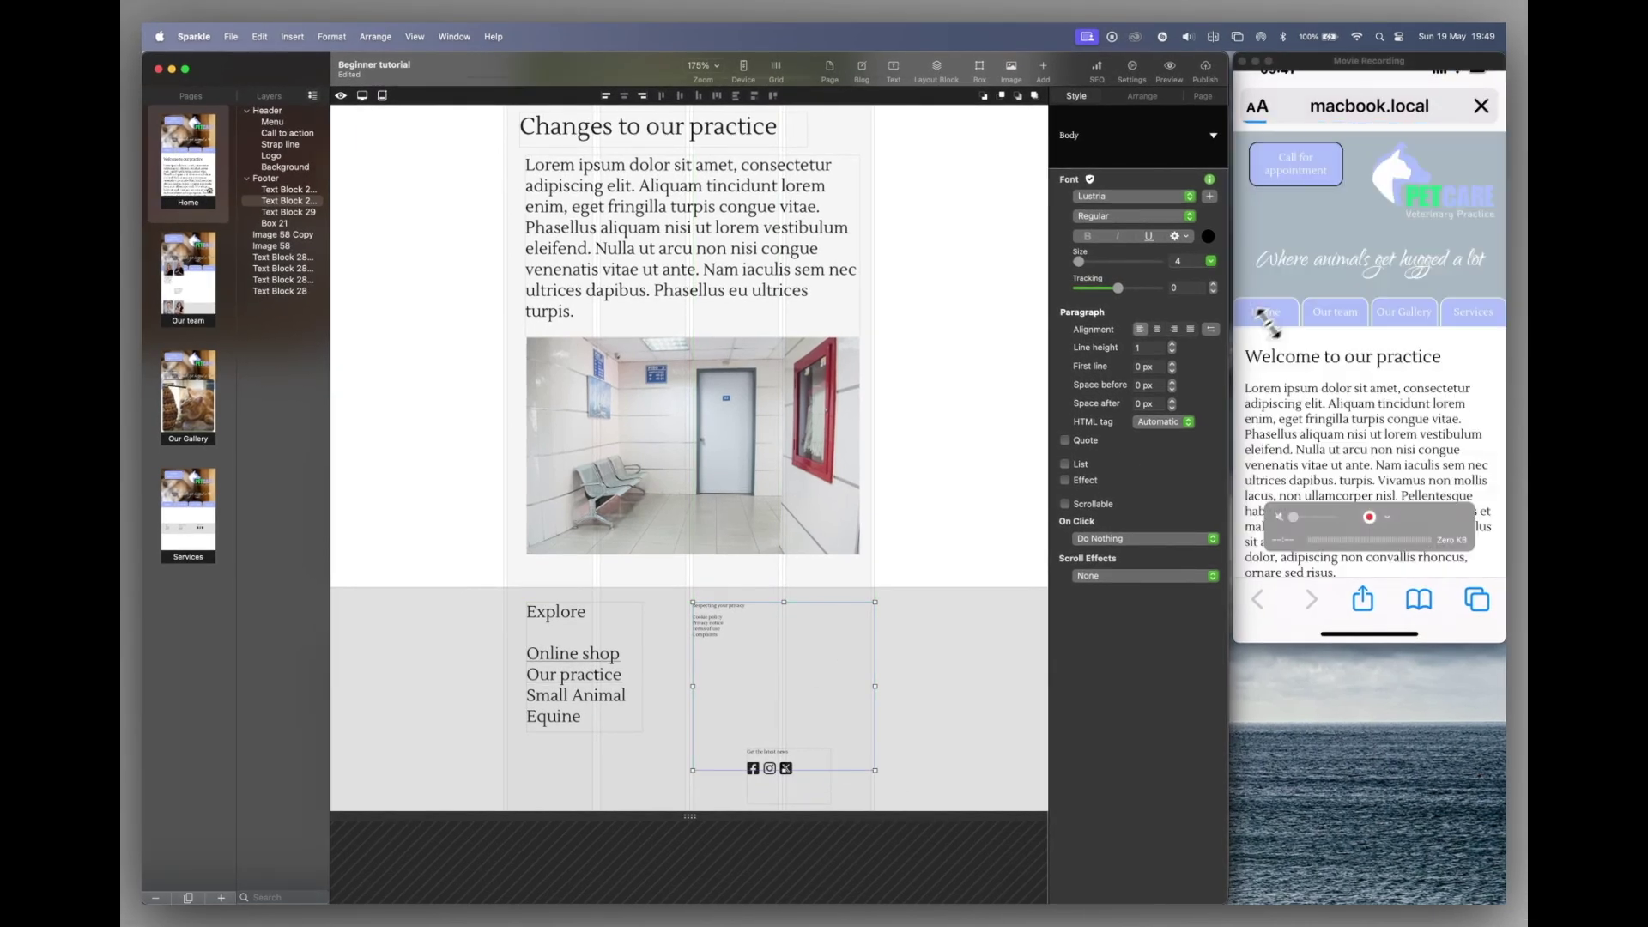
click(1169, 262)
text(14)
key(Return)
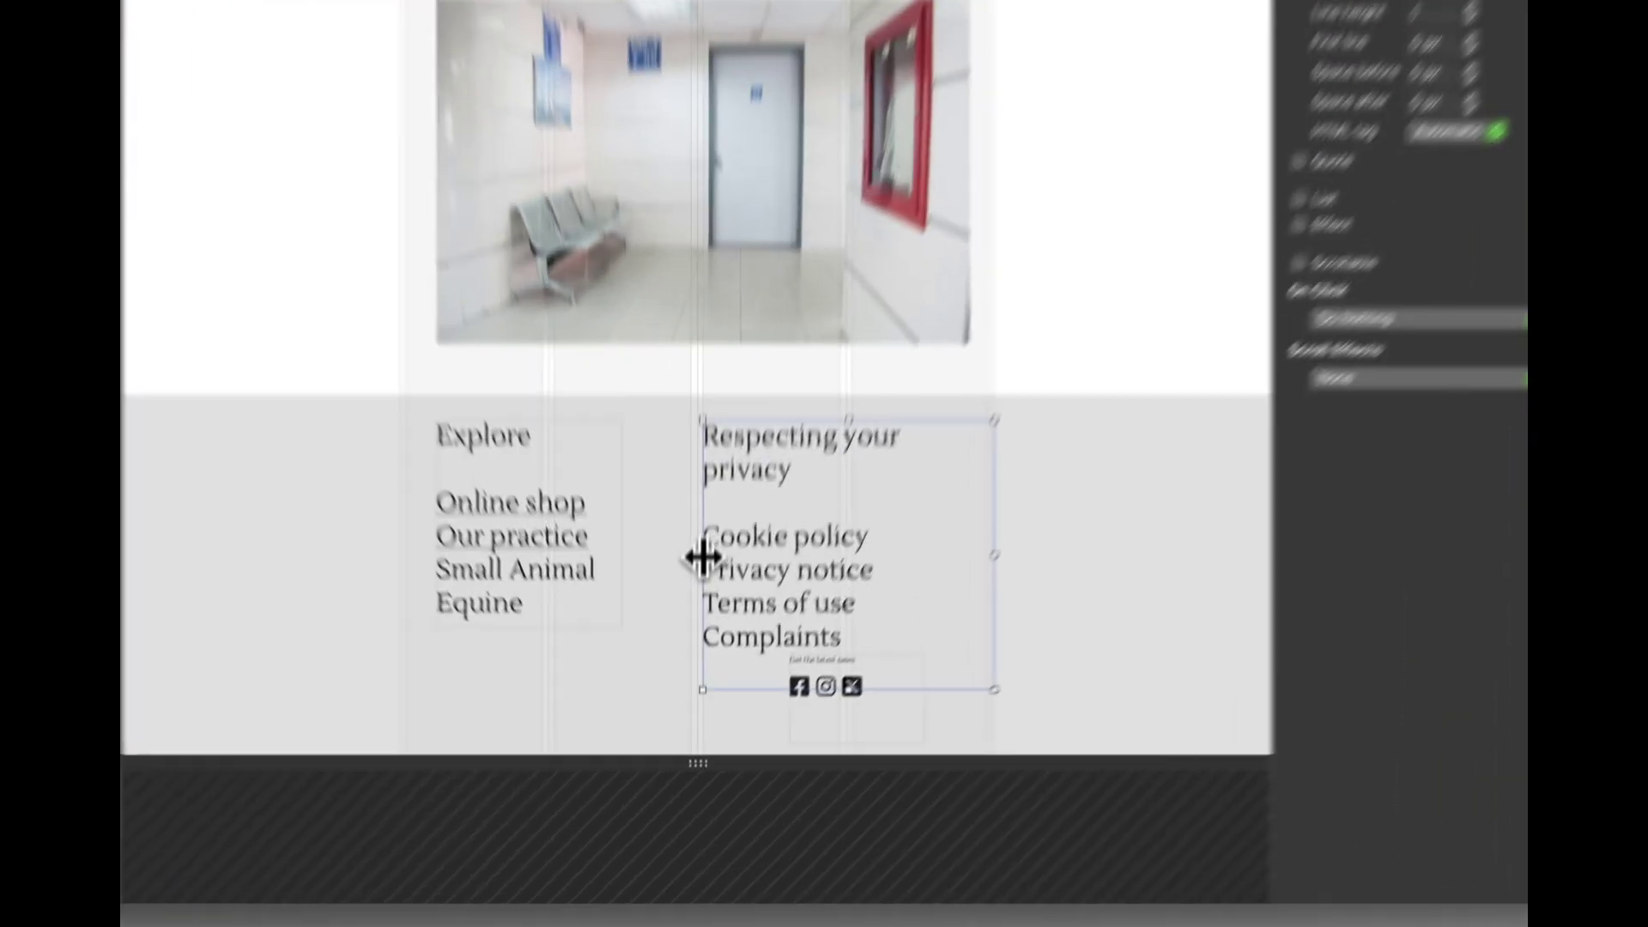
Step: Widen the privacy text box leftward and shrink its height to fit the text
drag(692, 685, 670, 686)
drag(664, 467, 664, 467)
scroll(993, 507, down, 1)
drag(863, 638, 867, 565)
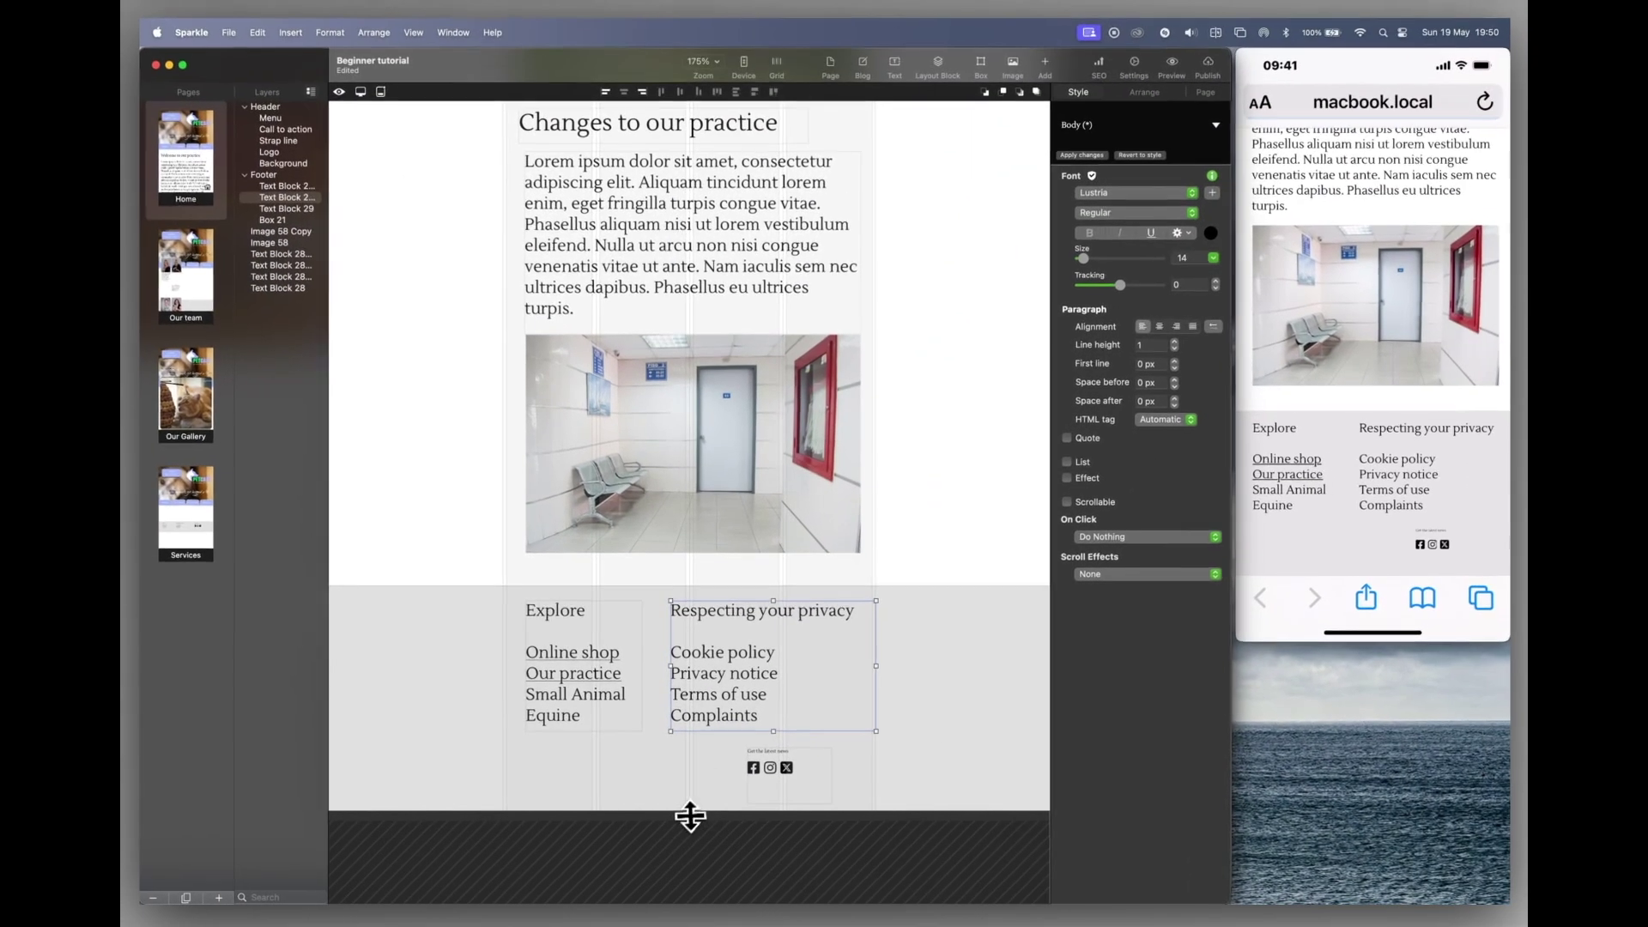
drag(695, 779, 676, 697)
Step: Make the footer taller and move the Explore and privacy columns up near its top
click(689, 596)
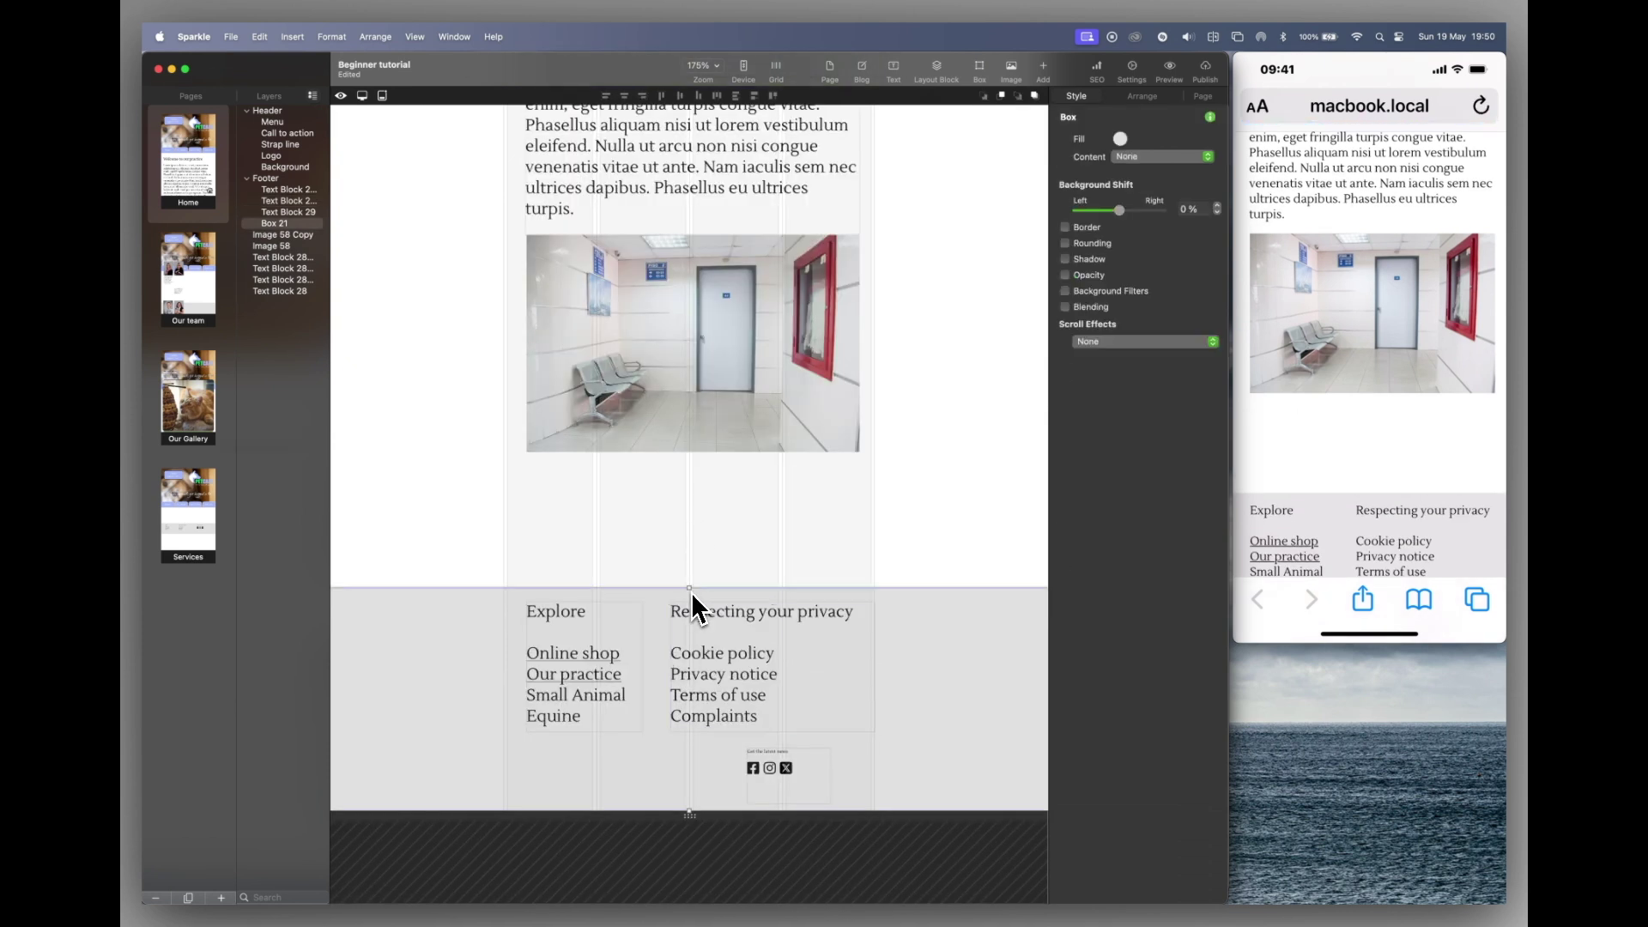
drag(689, 587, 687, 489)
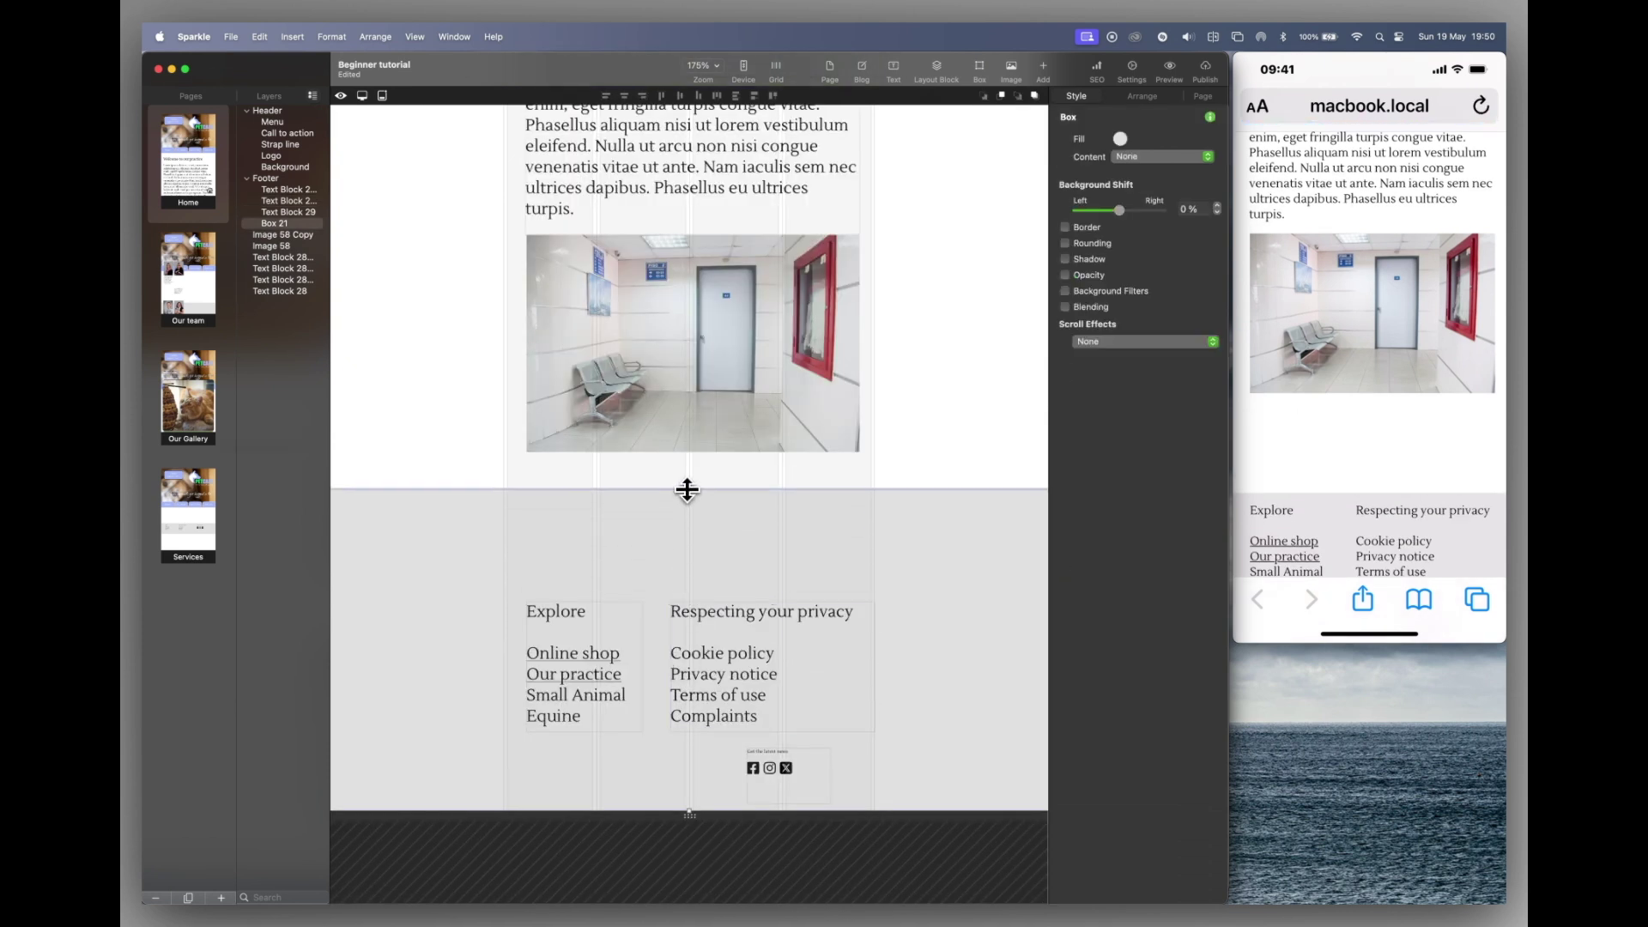
click(555, 631)
shift+click(691, 643)
drag(691, 643, 693, 553)
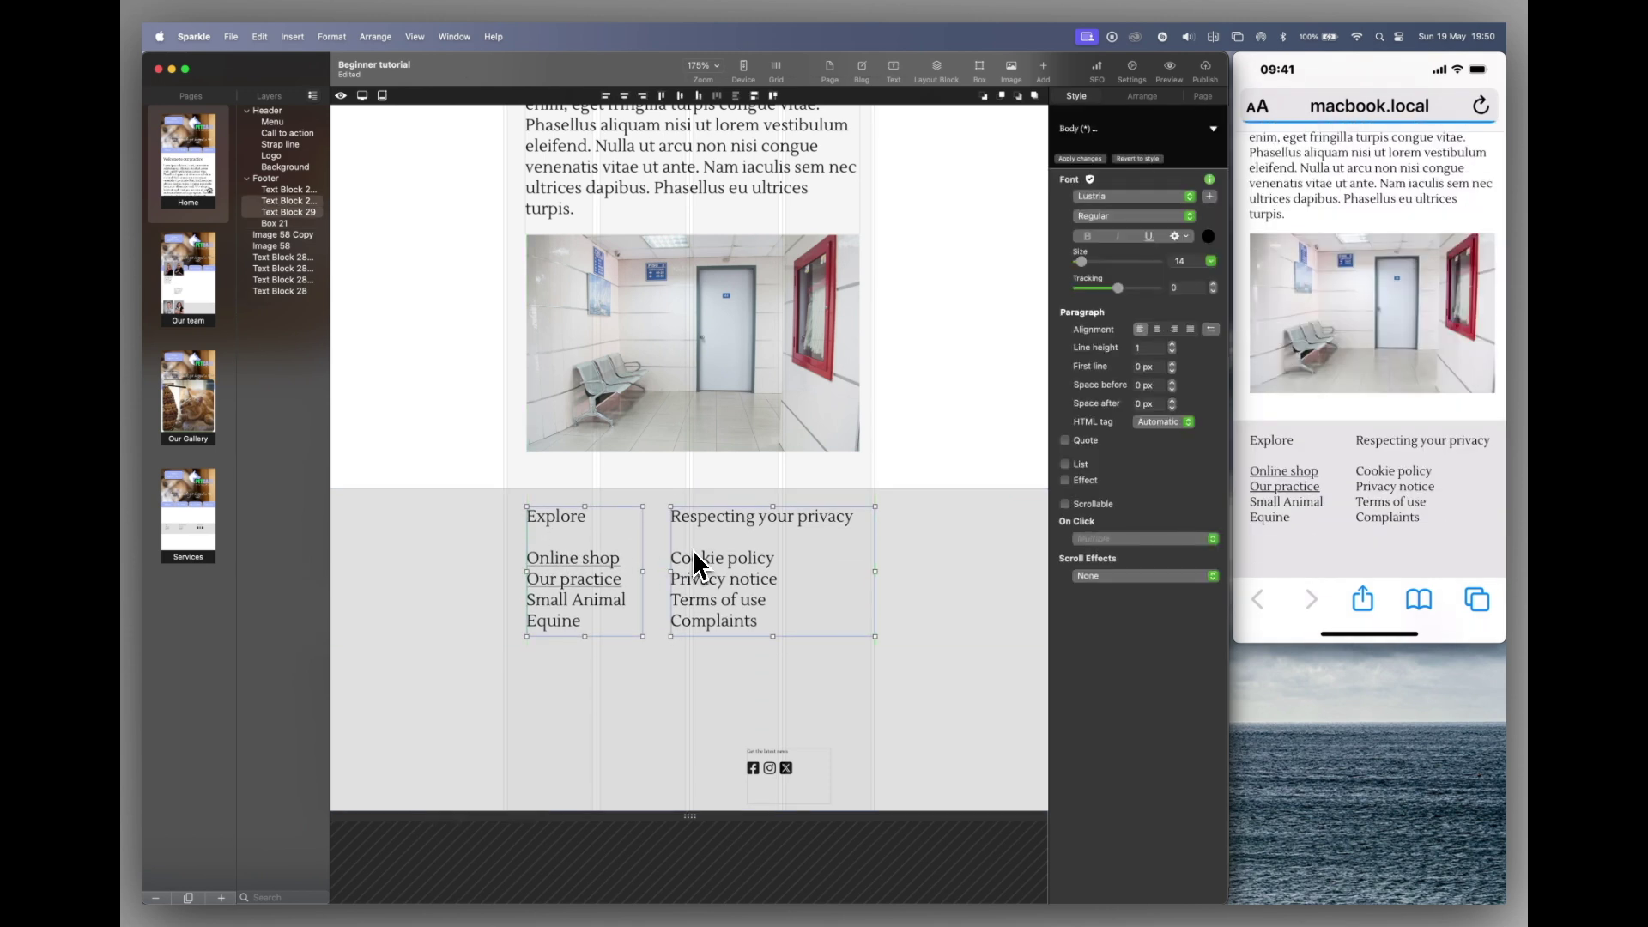
Step: Move the social icons box under the Explore column and enlarge the three icons to size 29
click(761, 761)
drag(761, 763, 813, 769)
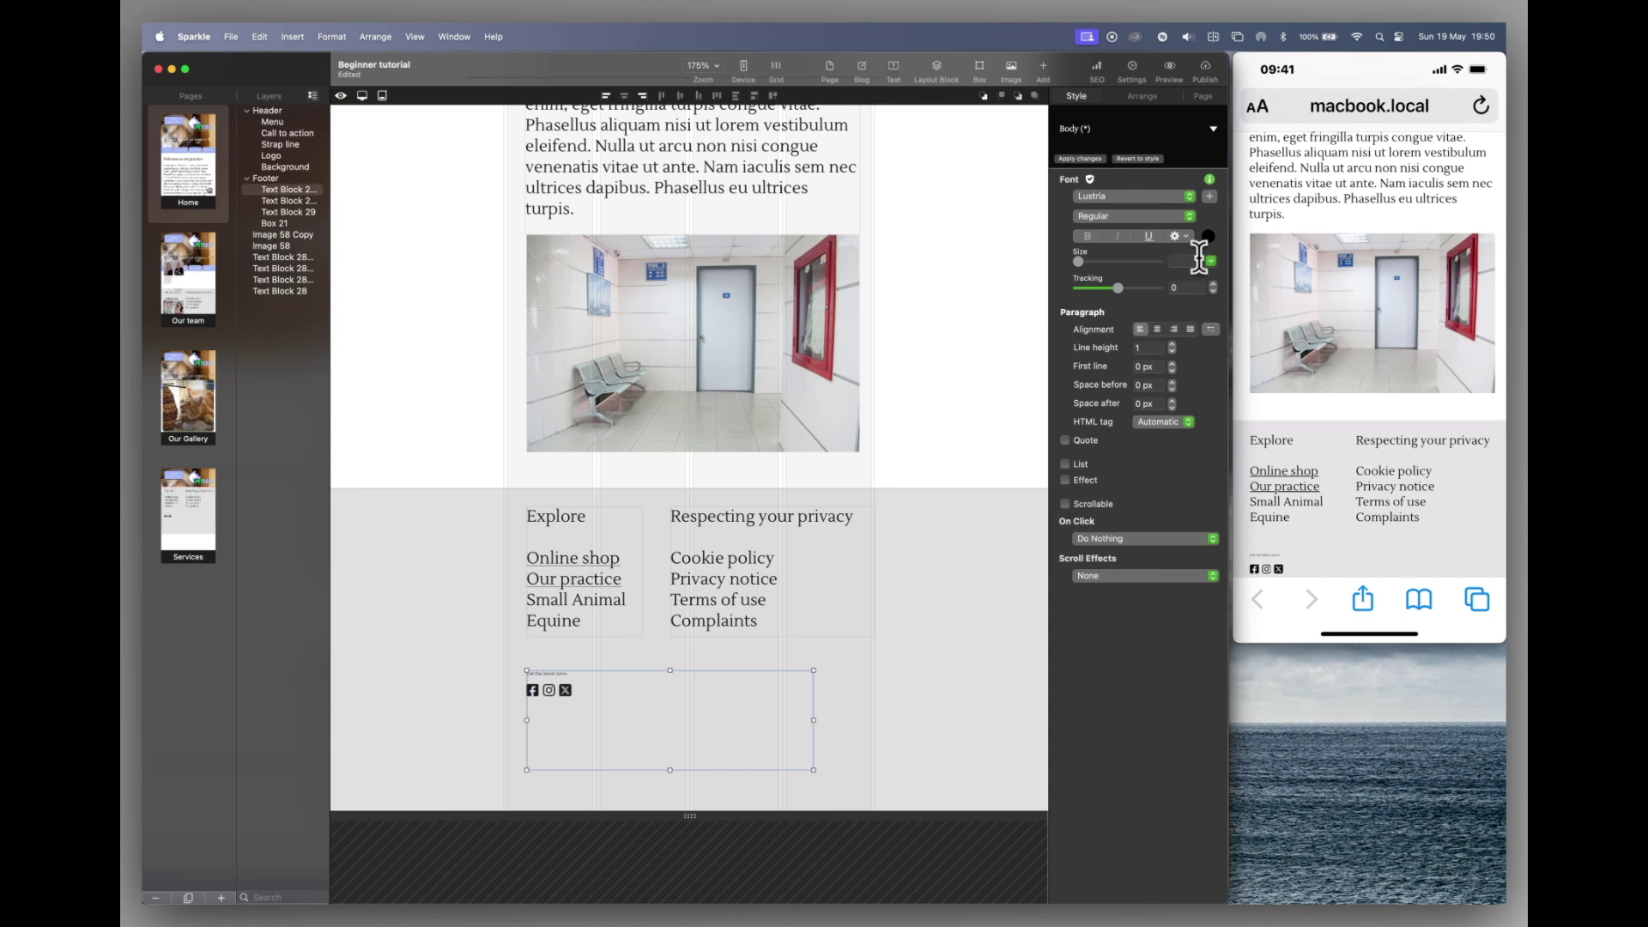
text(4)
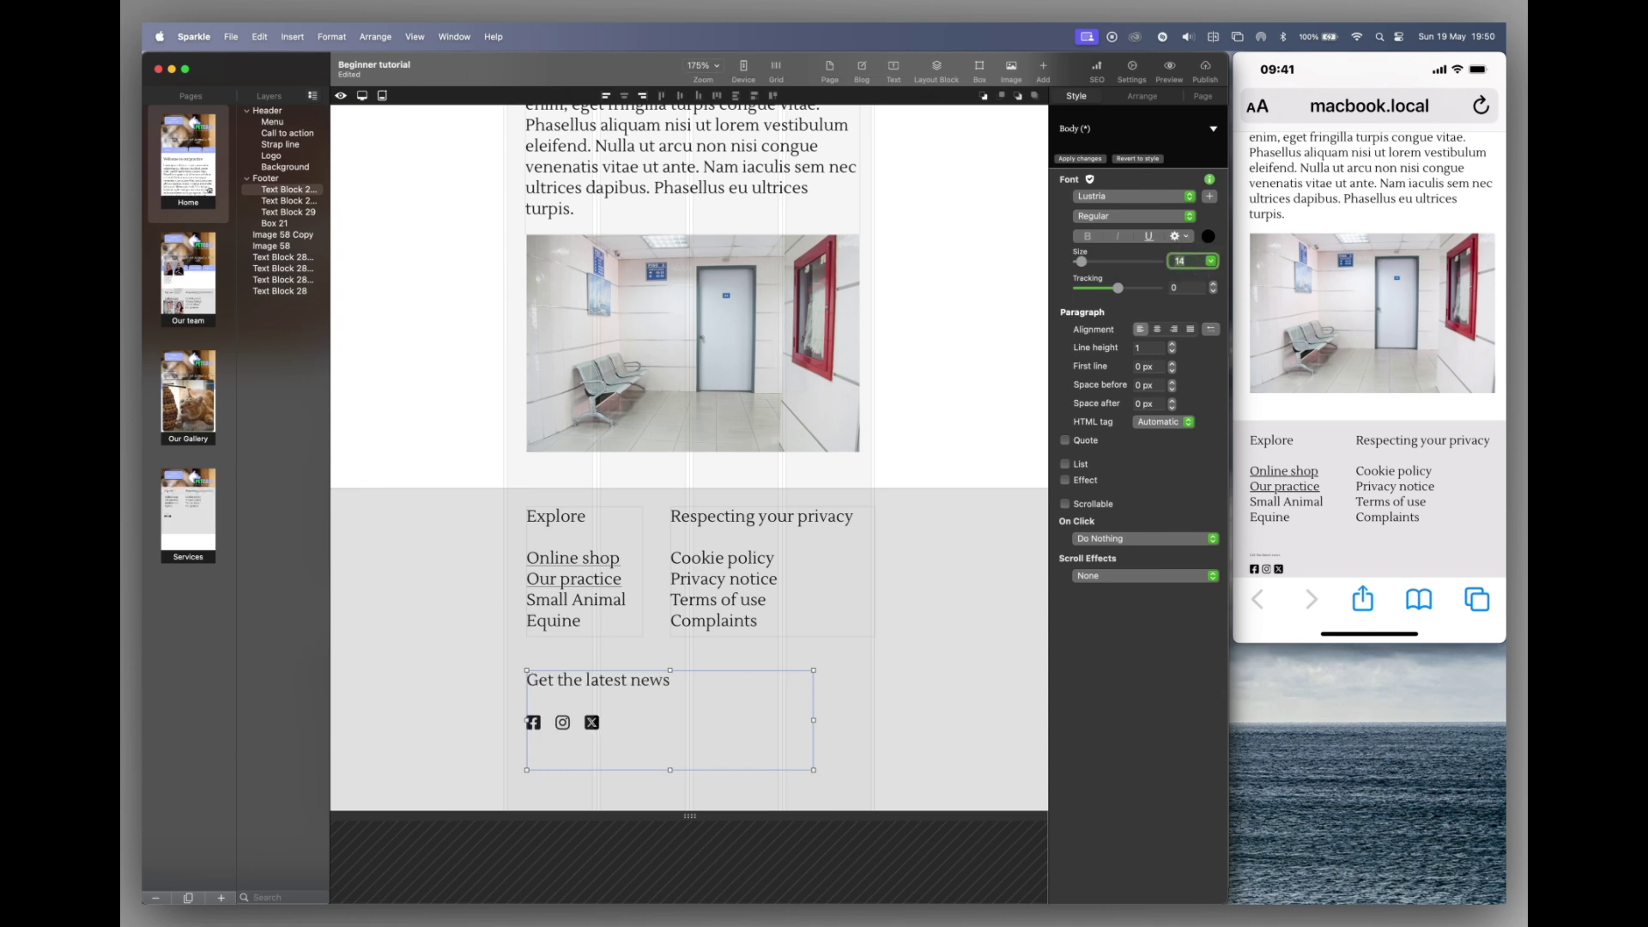
click(605, 736)
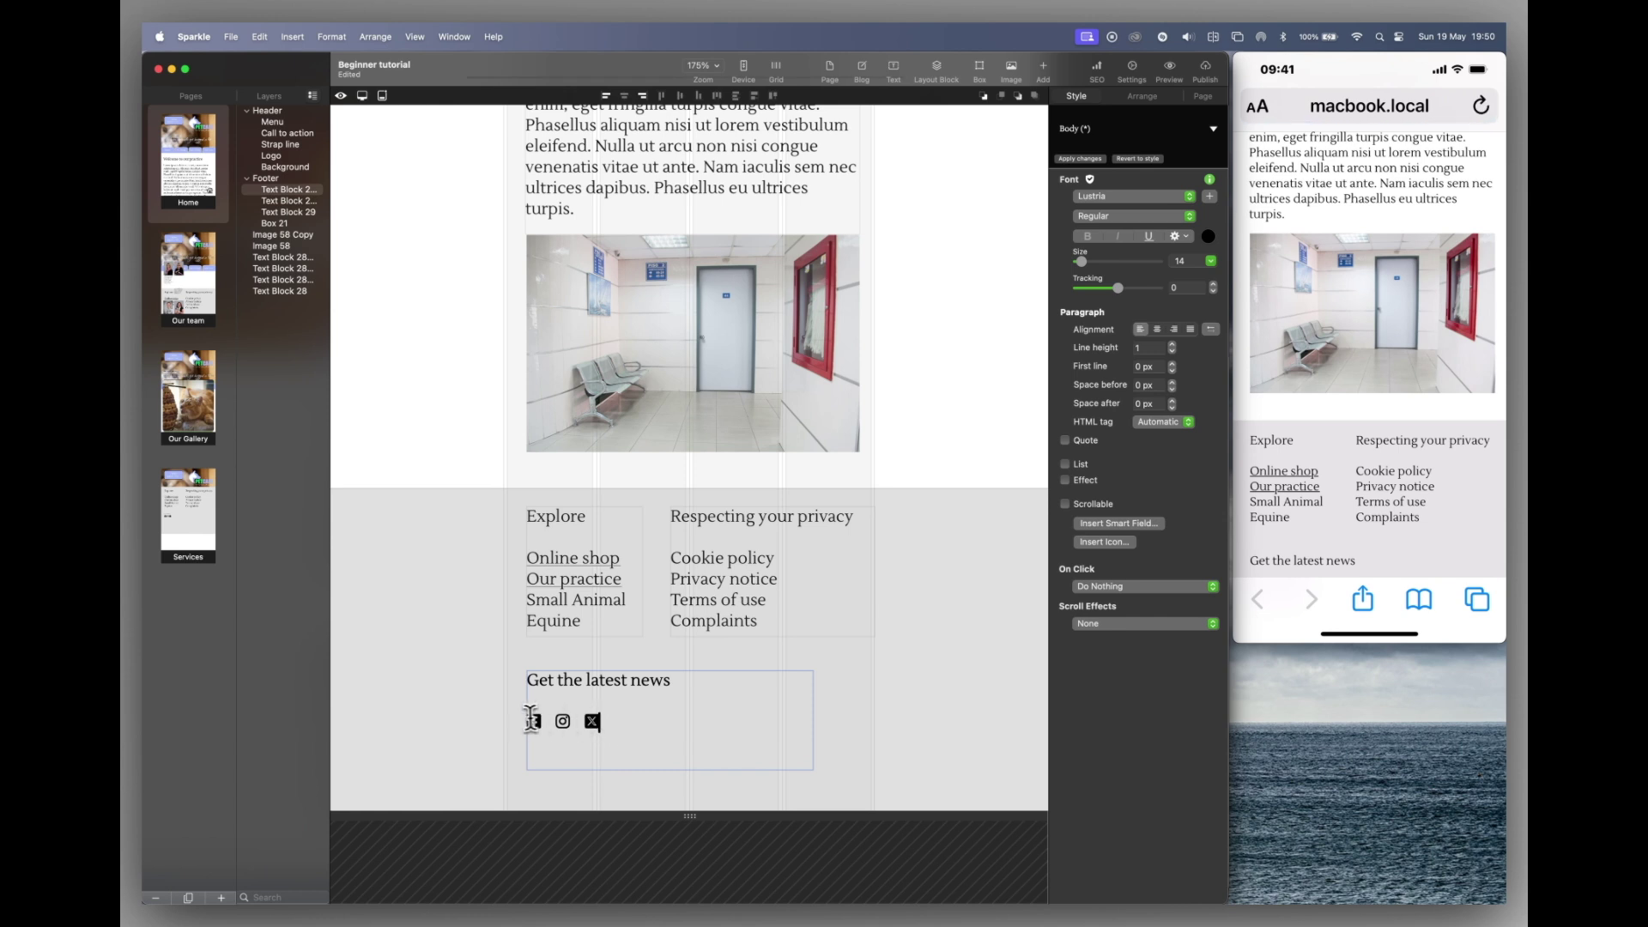
drag(611, 729, 539, 731)
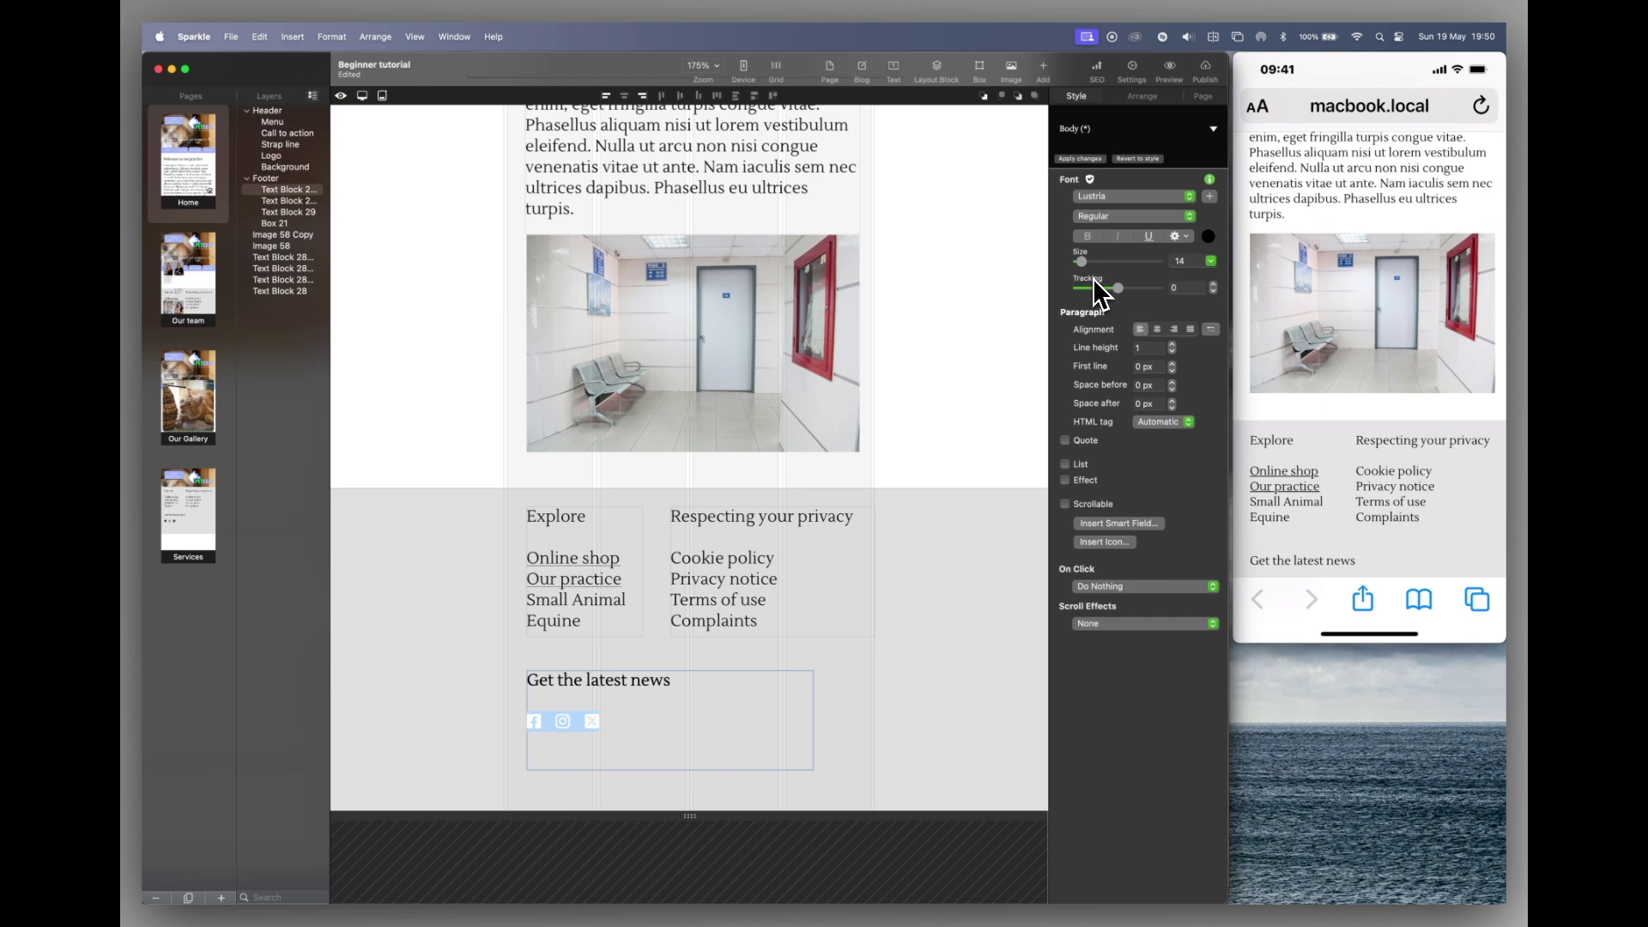
drag(1082, 262, 1089, 263)
click(708, 663)
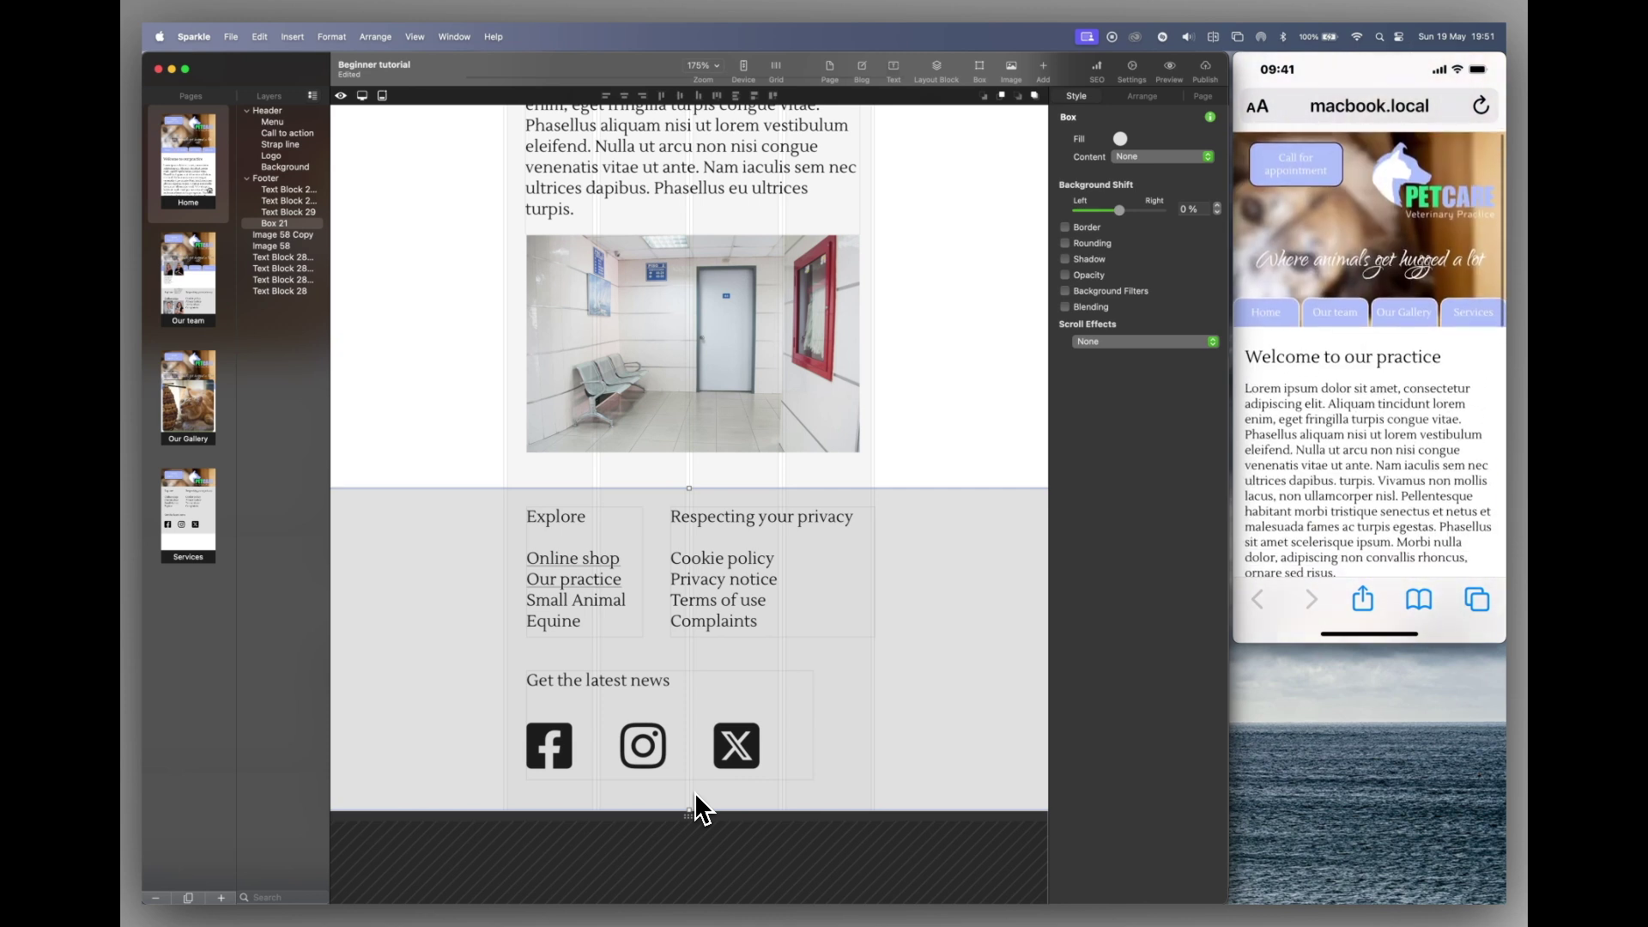
click(743, 70)
click(623, 185)
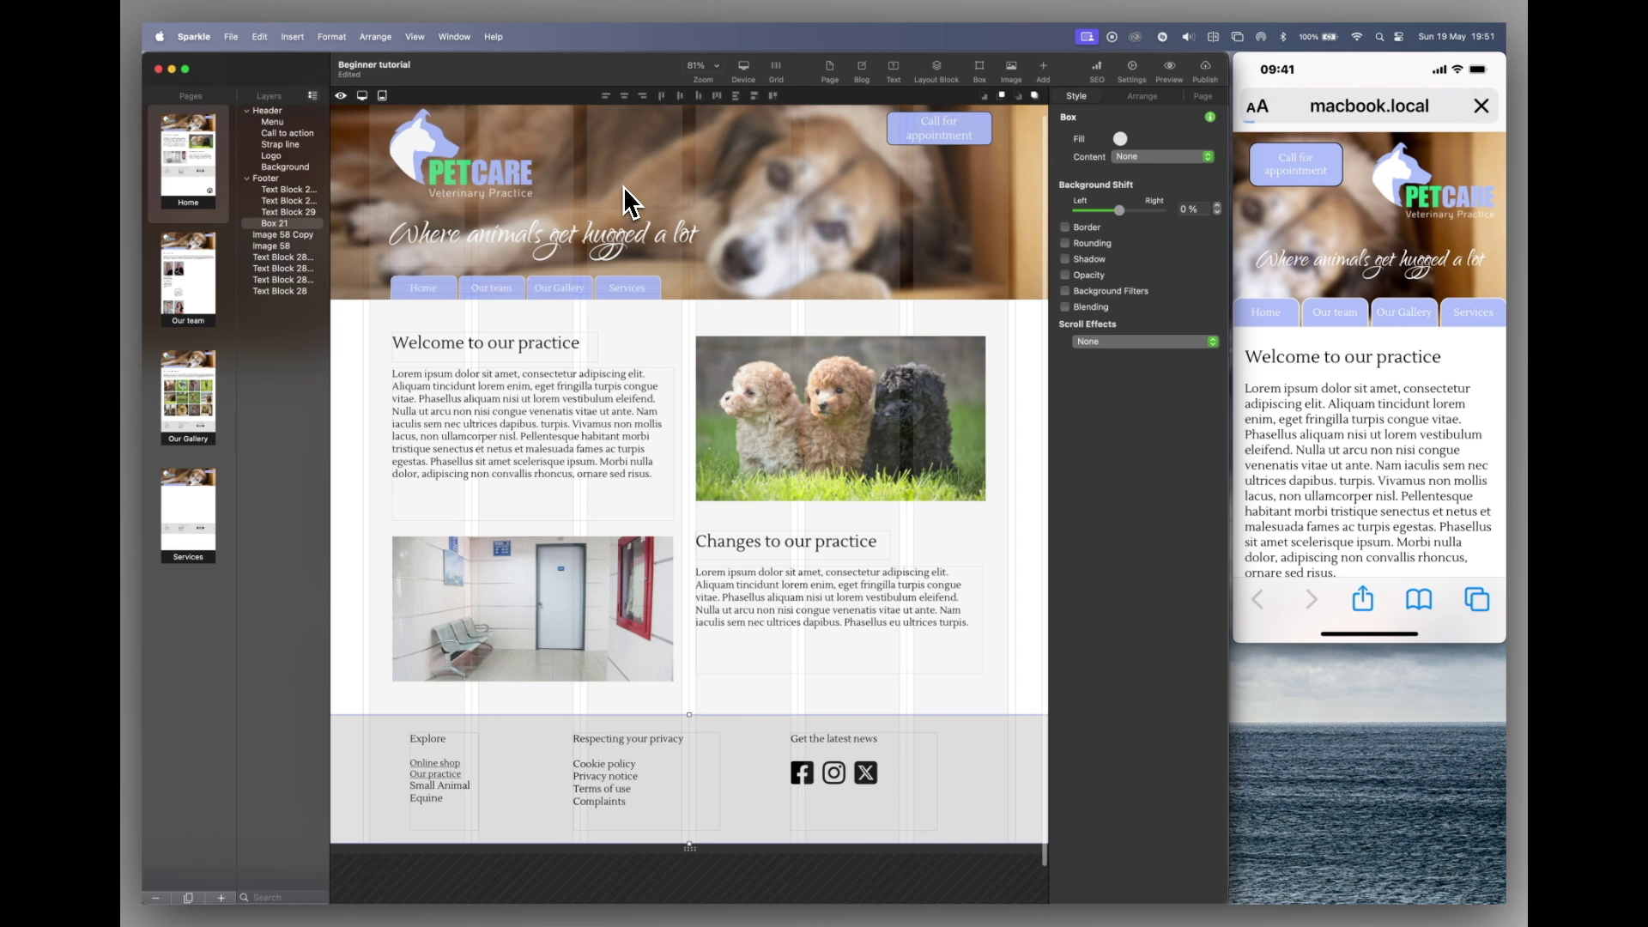
scroll(813, 621, down, 1)
scroll(814, 621, up, 2)
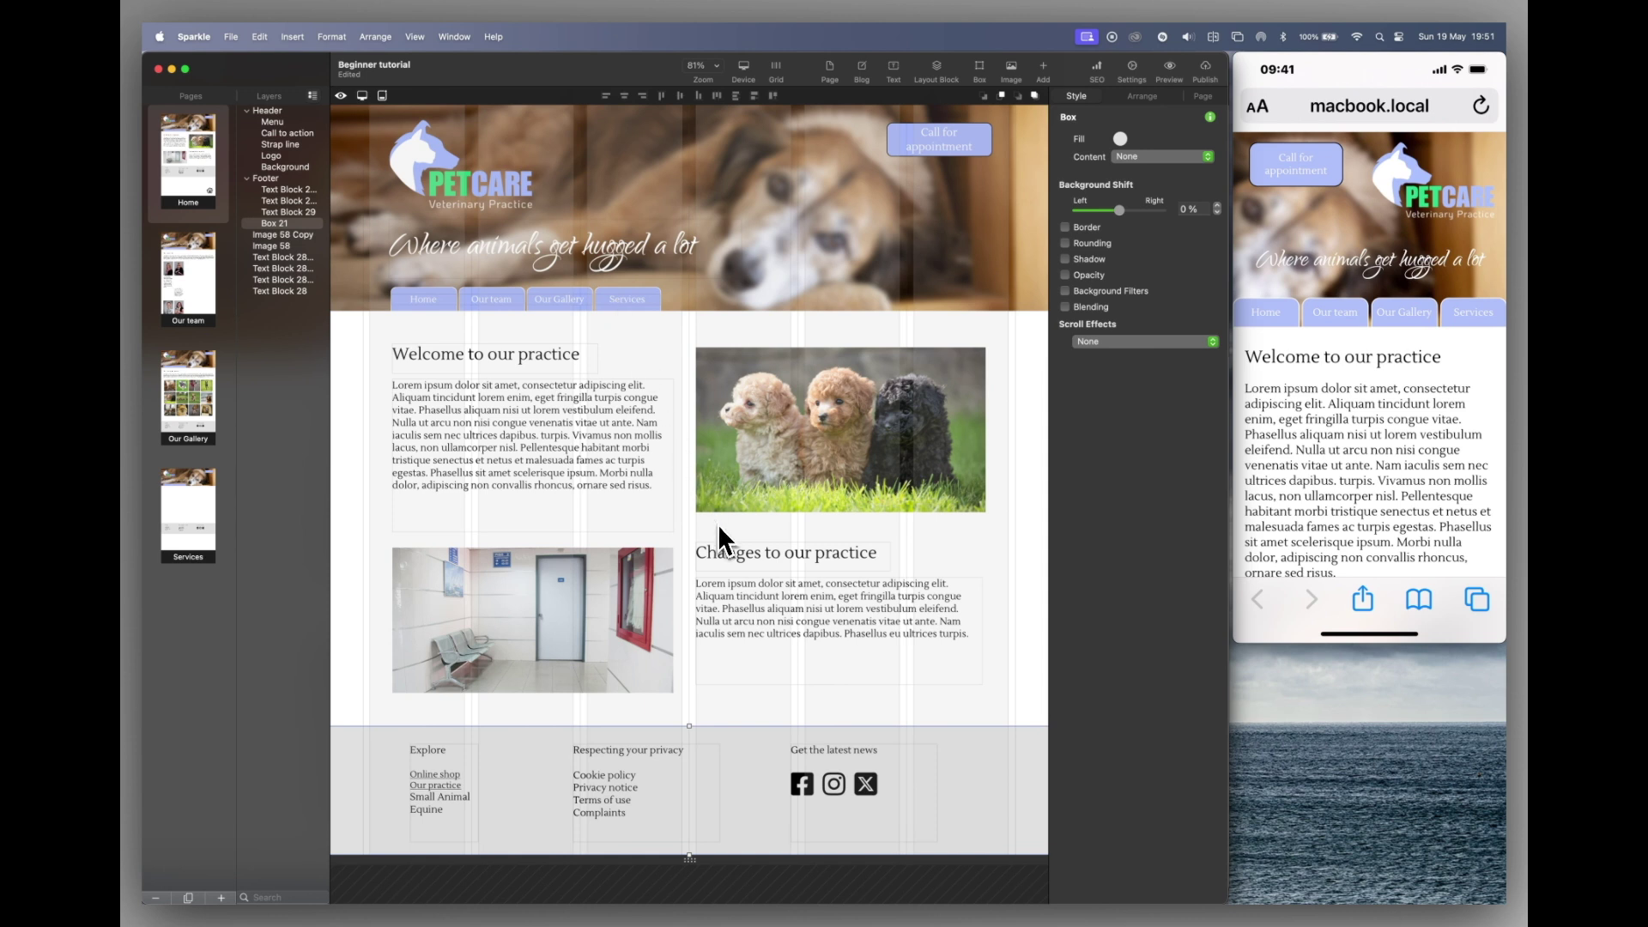
scroll(743, 617, down, 2)
key(super+2)
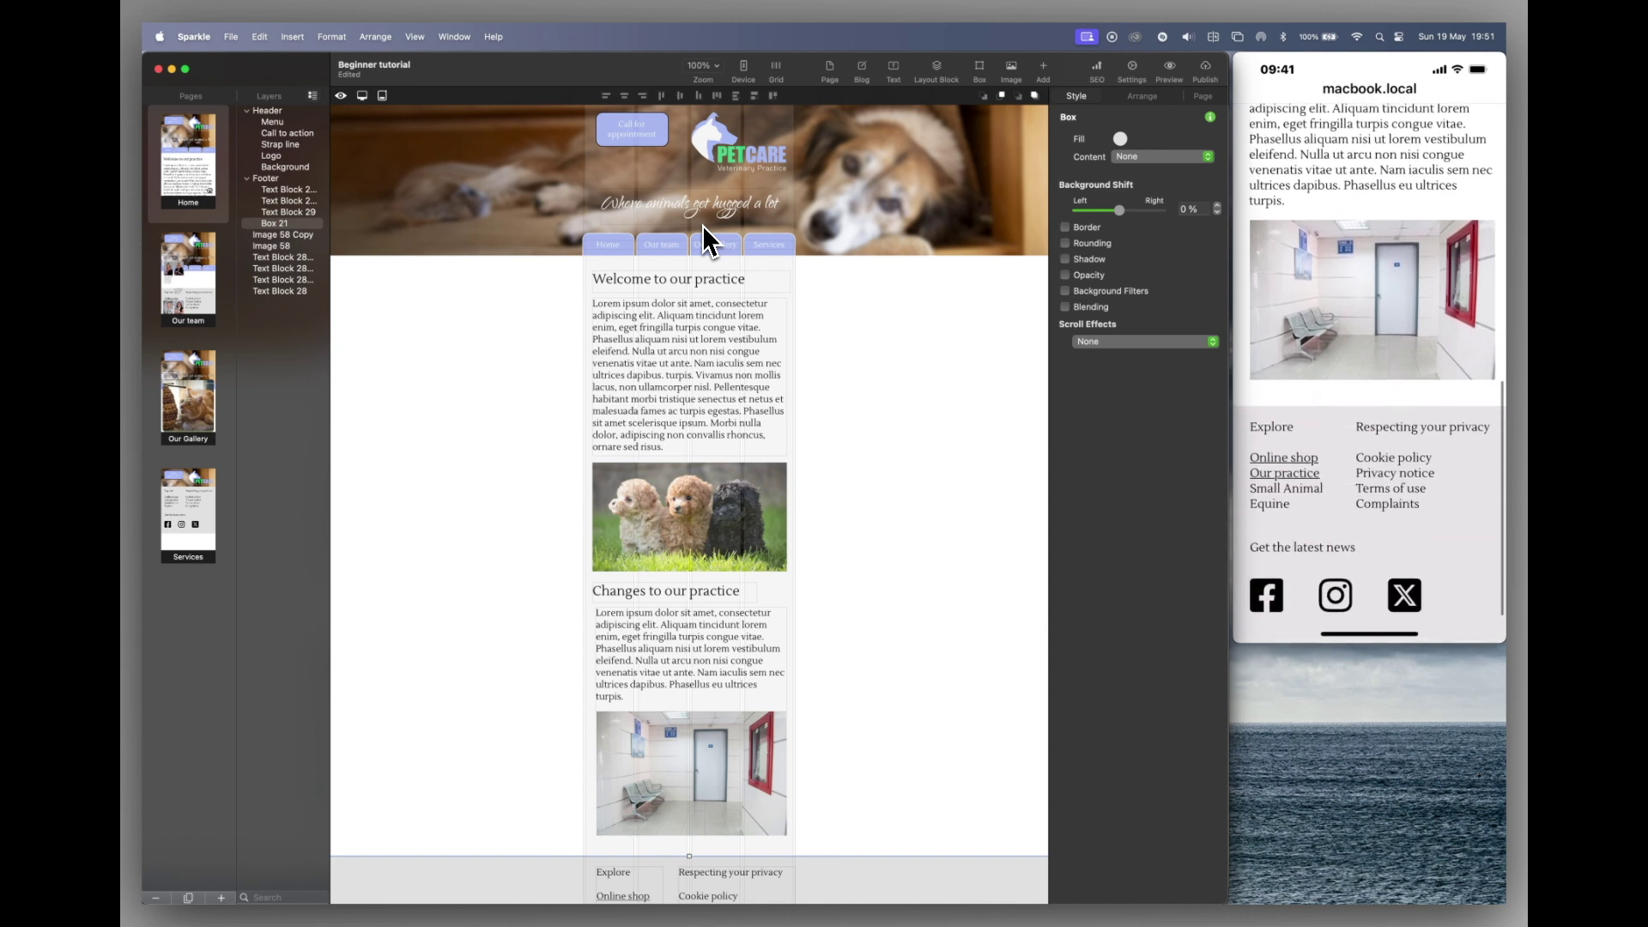
Step: Open Our team, lengthen the page, select the lower photo pair, and move the second top photo right
click(199, 269)
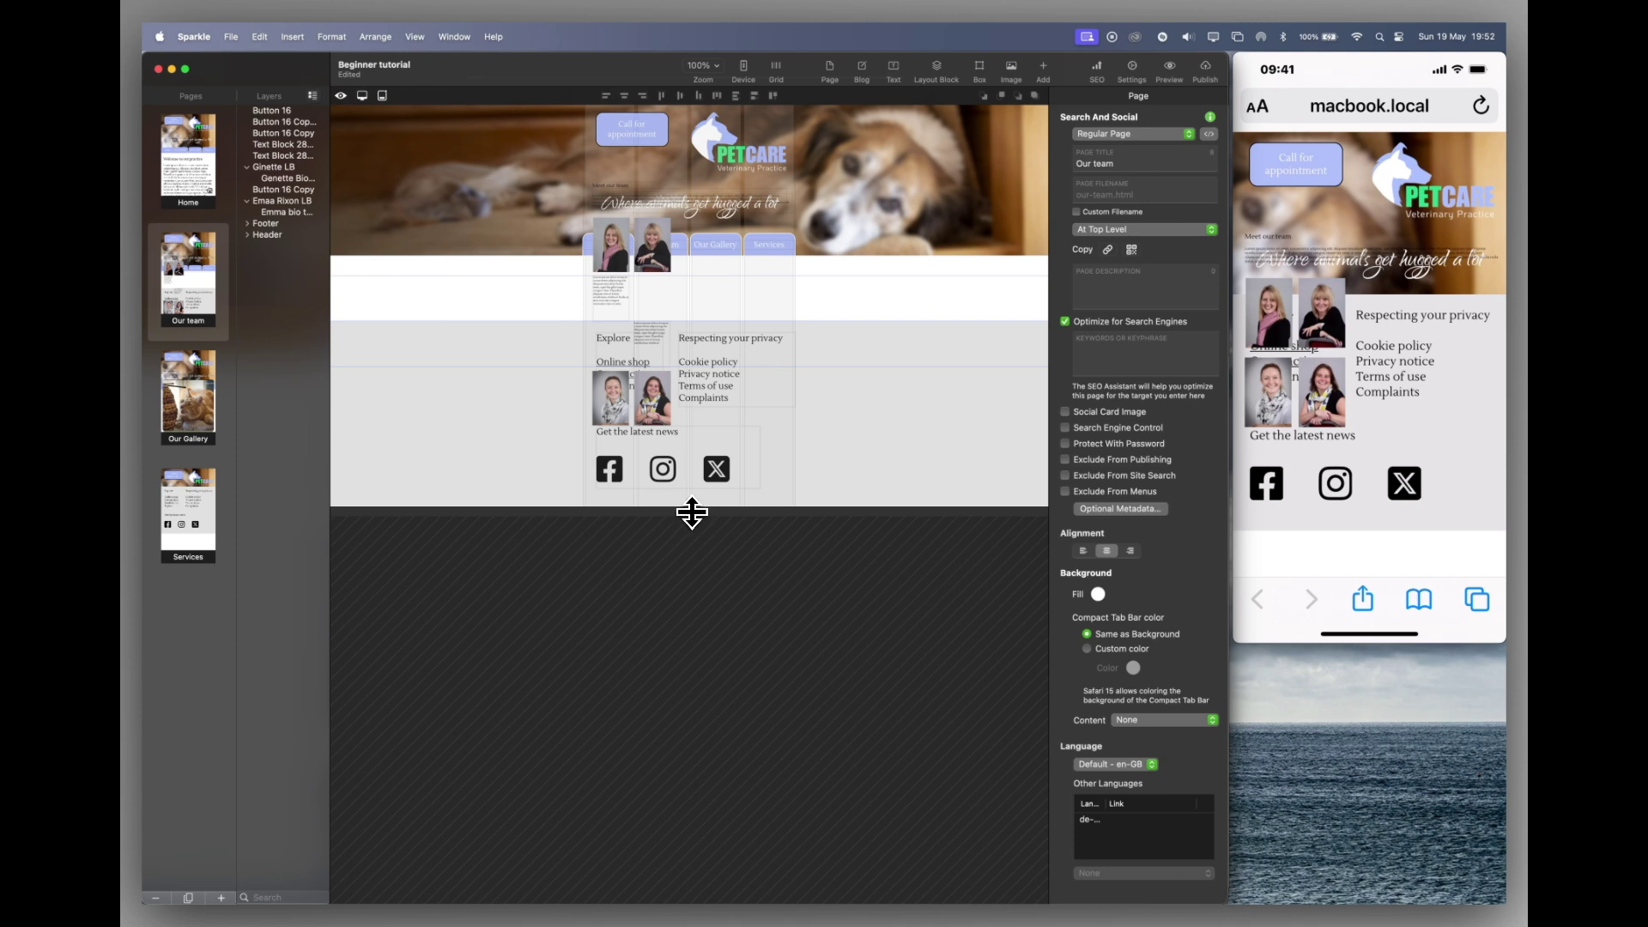
drag(692, 512, 697, 875)
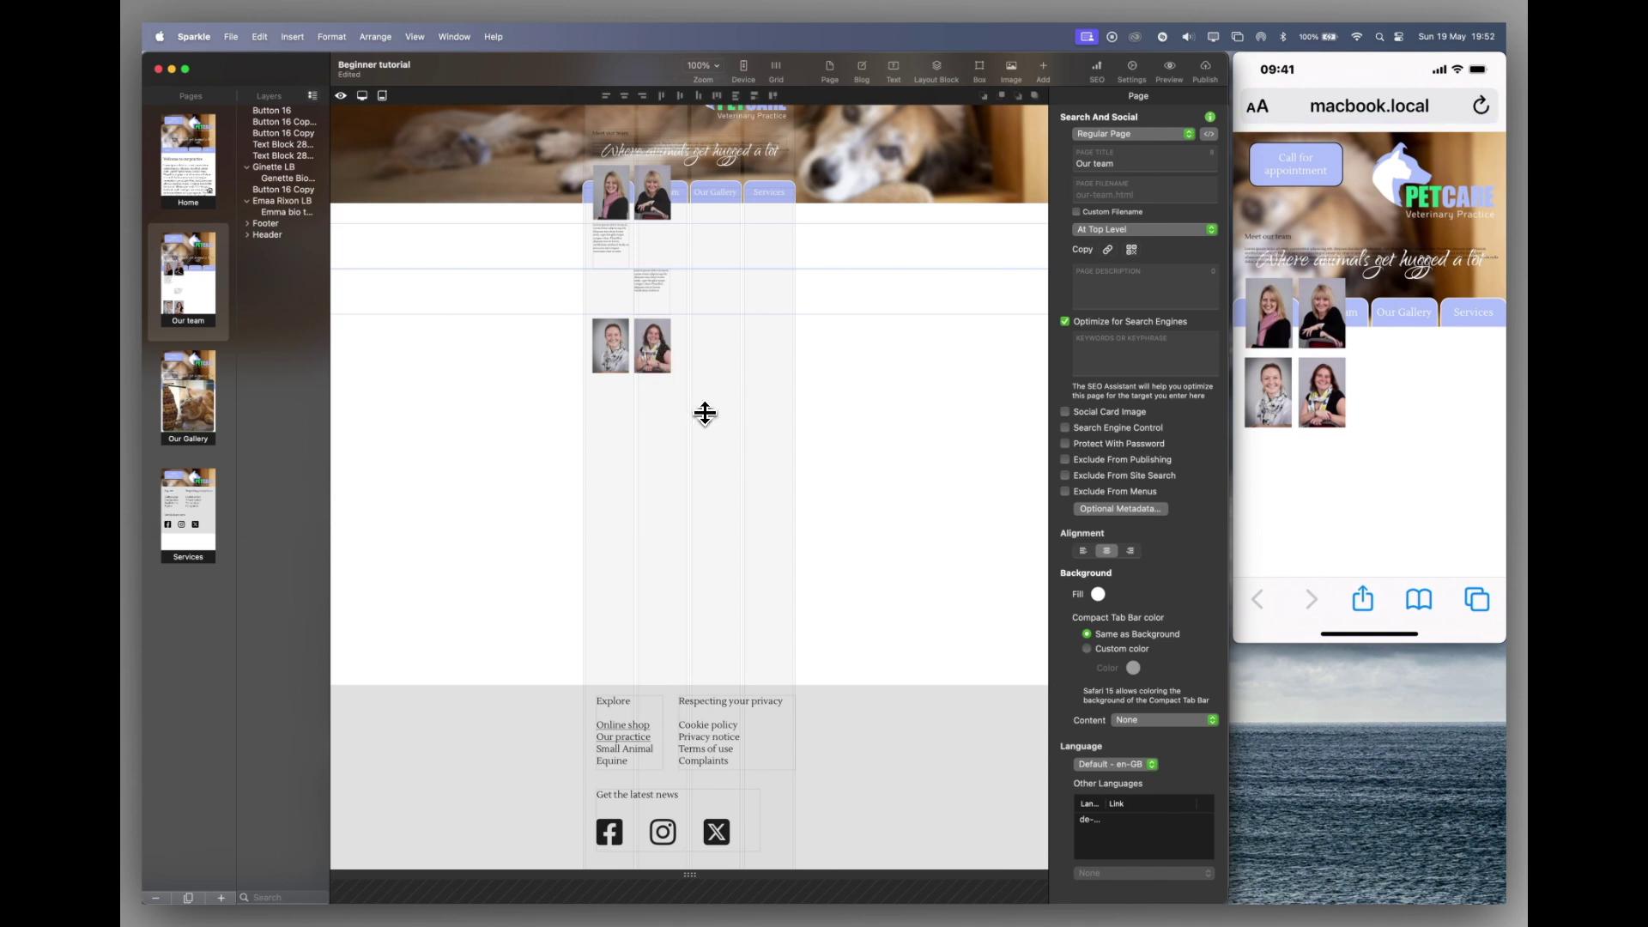
drag(705, 413, 617, 287)
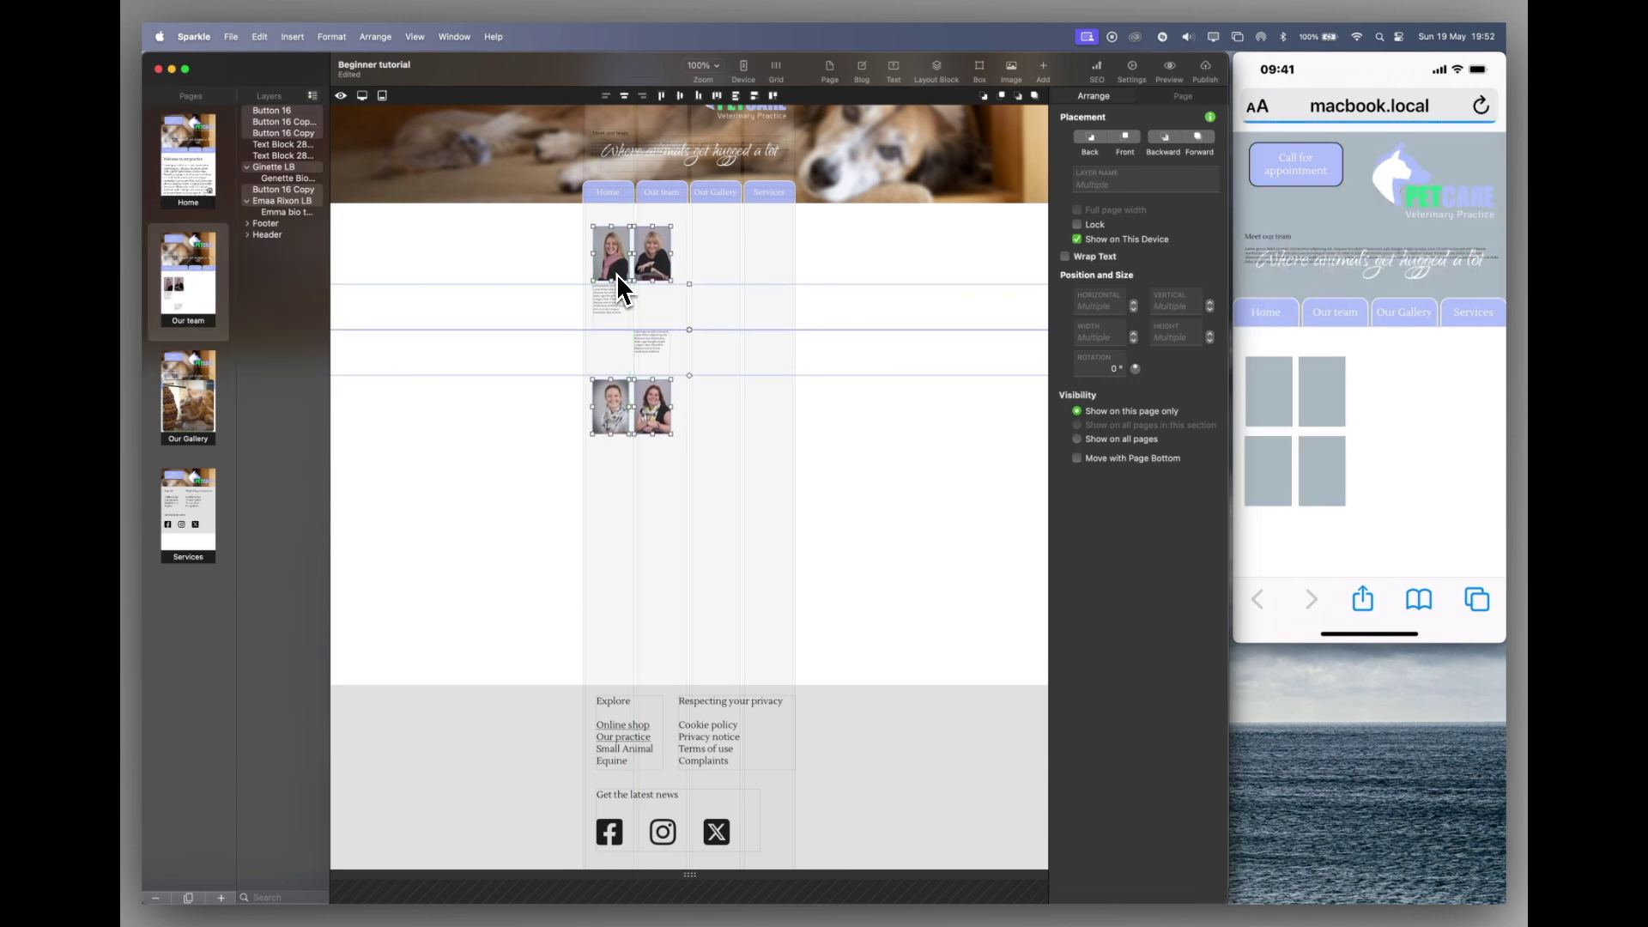
click(704, 480)
drag(708, 481, 619, 539)
drag(671, 245, 707, 251)
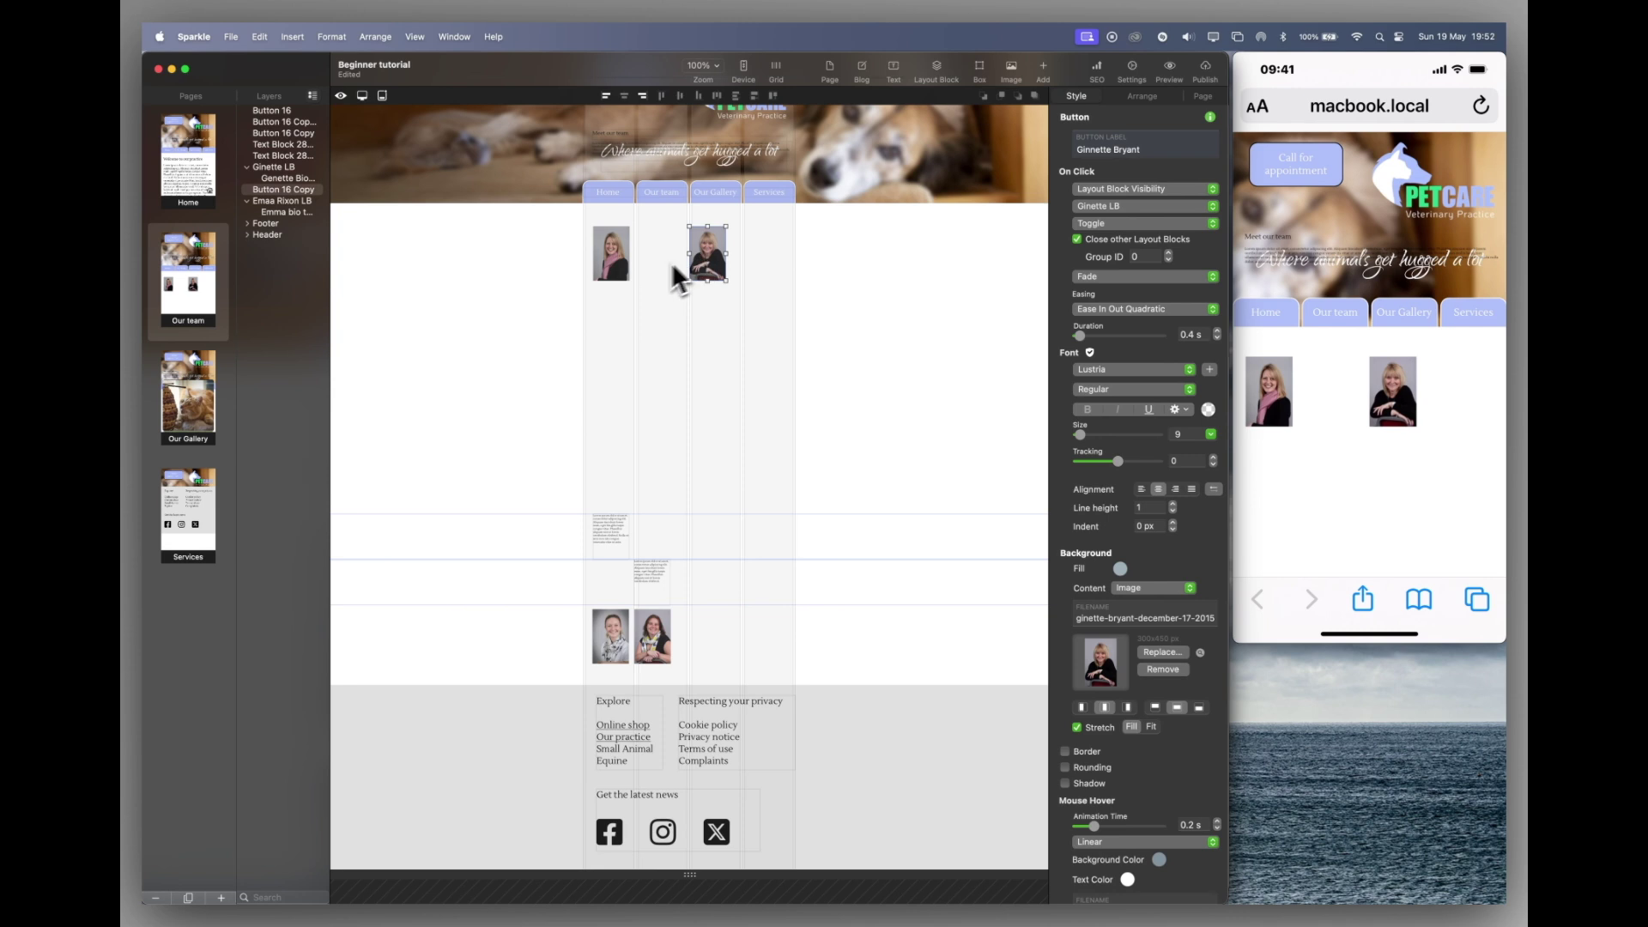
click(611, 258)
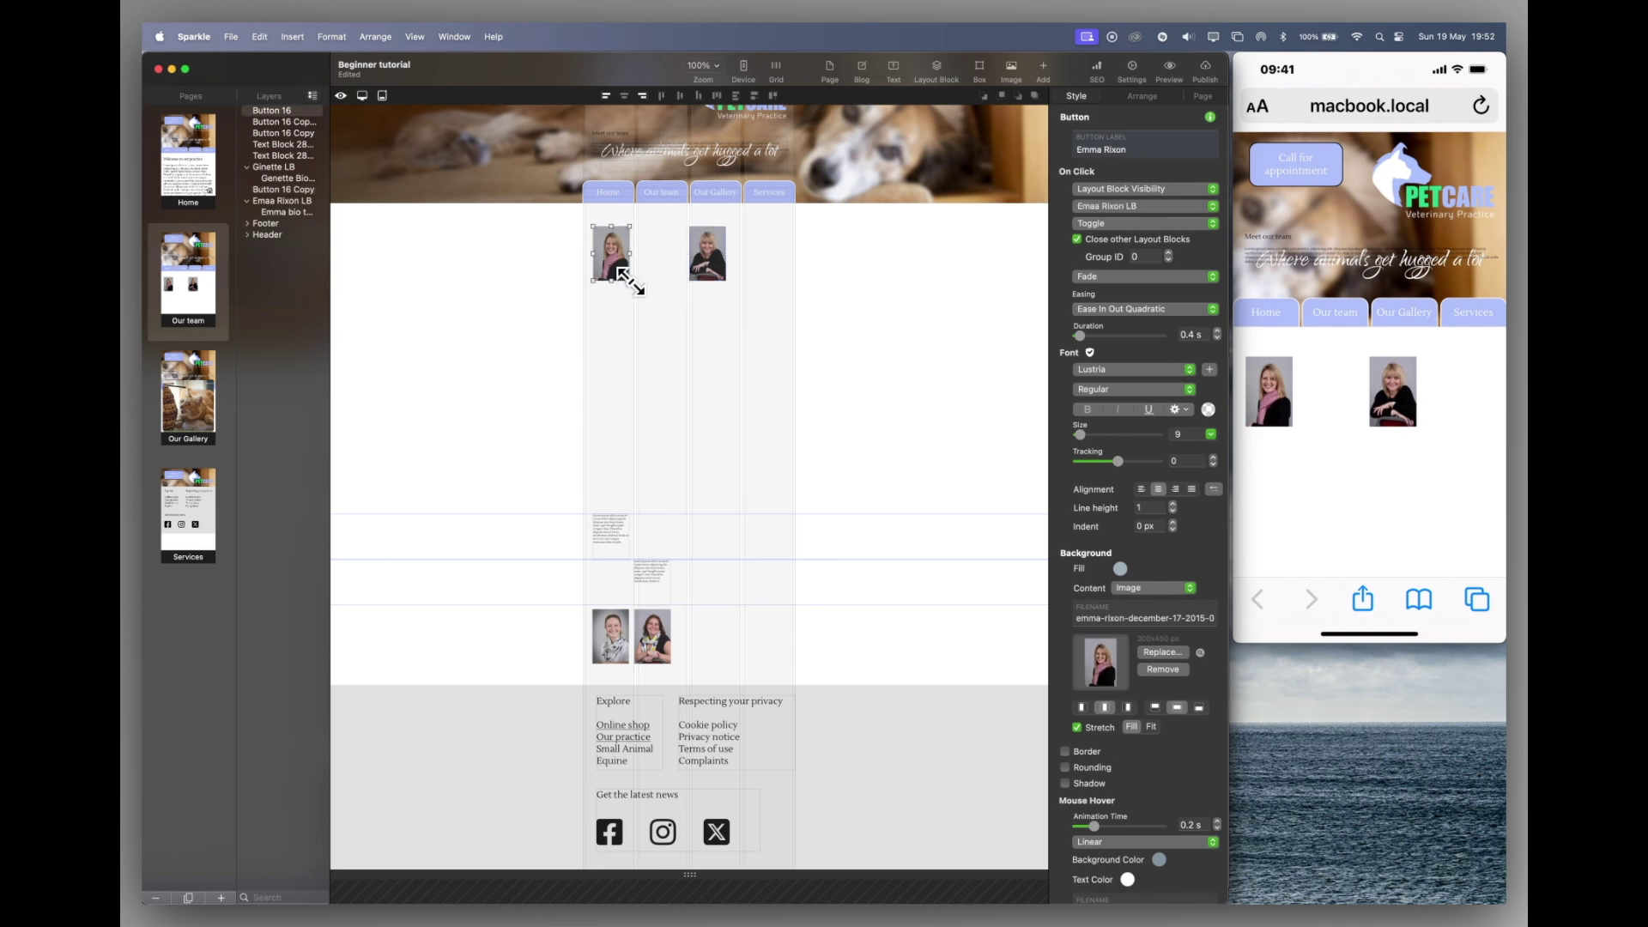
Step: Resize both top staff photos to 130 × 190 px, placing the second at 175 px horizontally
drag(630, 281, 679, 352)
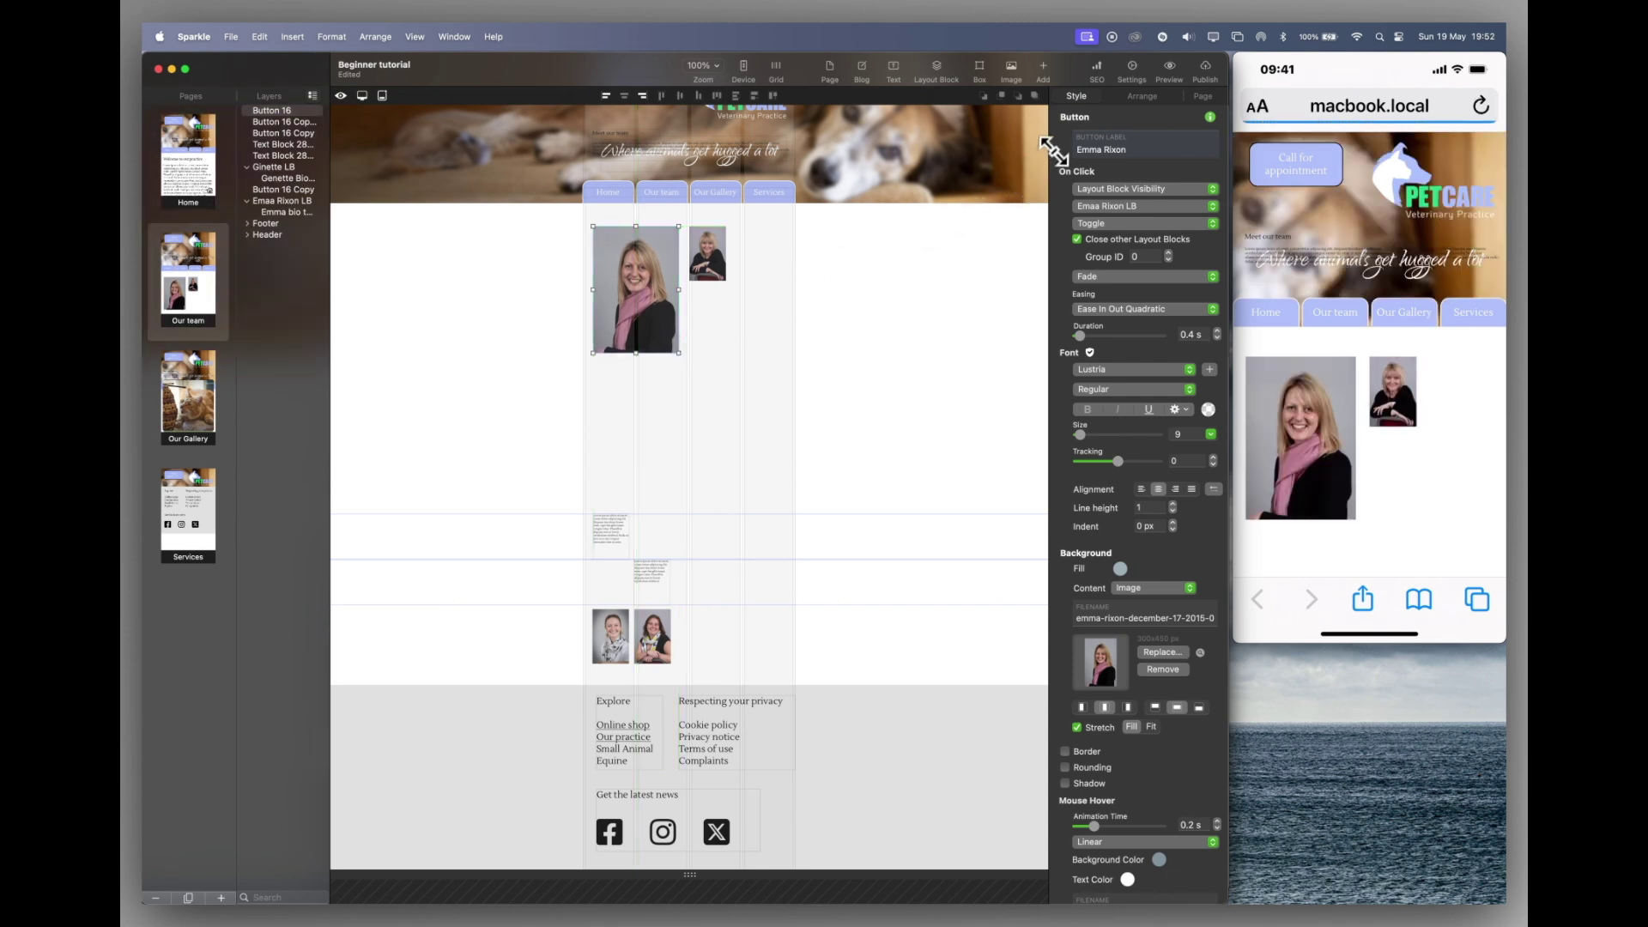
click(1144, 98)
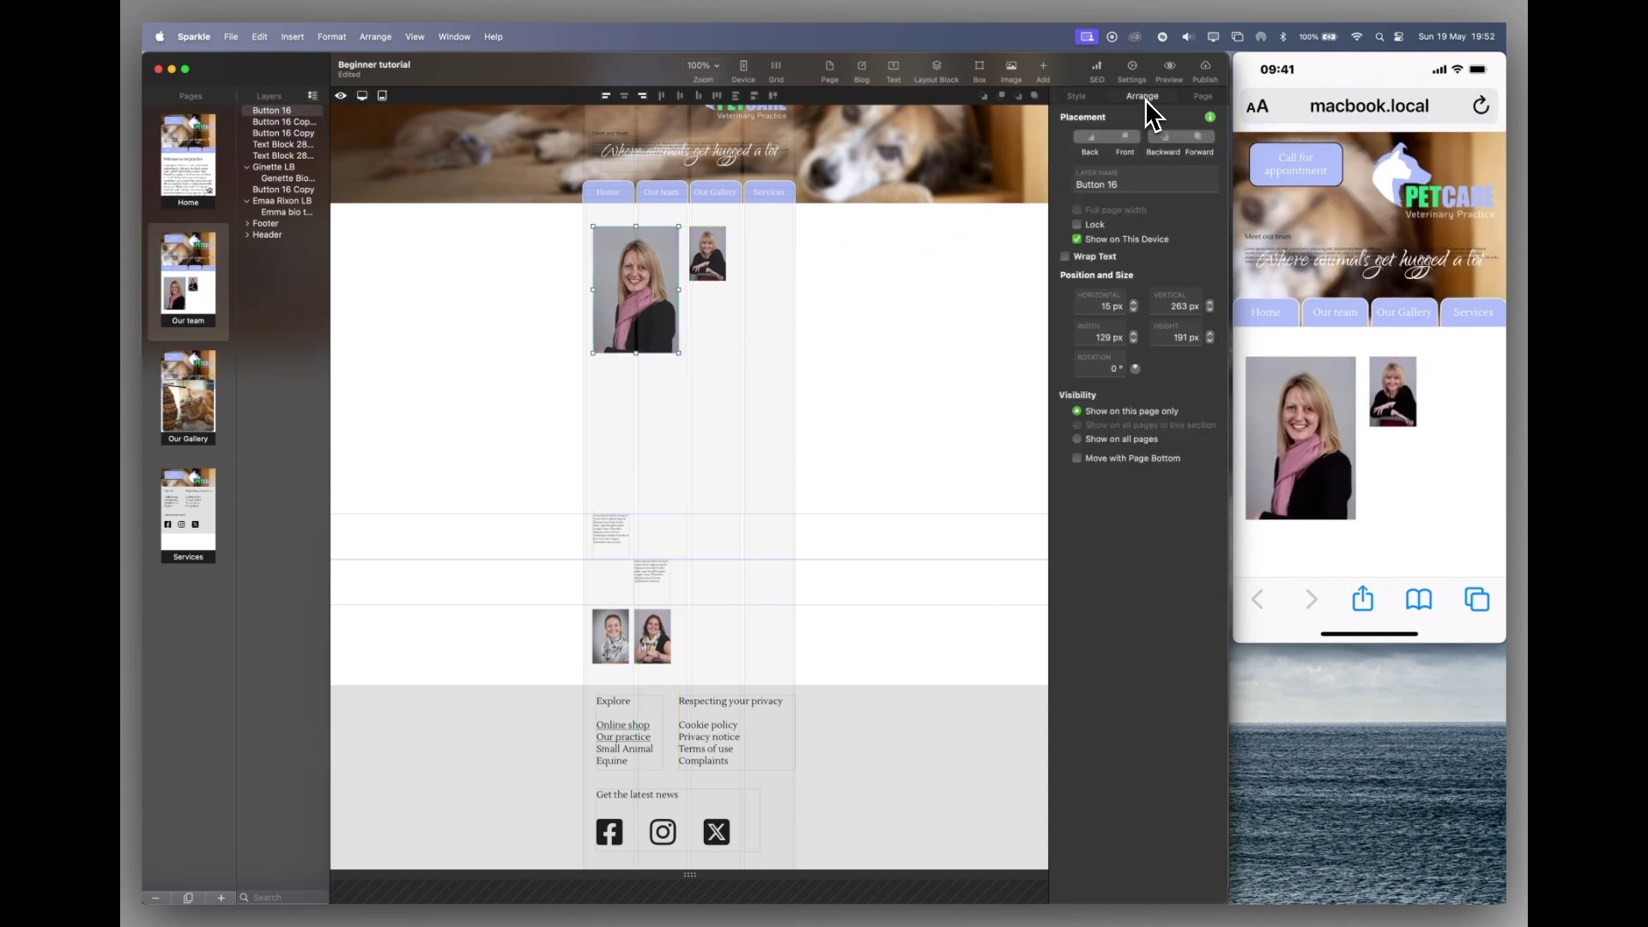
click(1210, 341)
click(709, 251)
drag(726, 280, 775, 351)
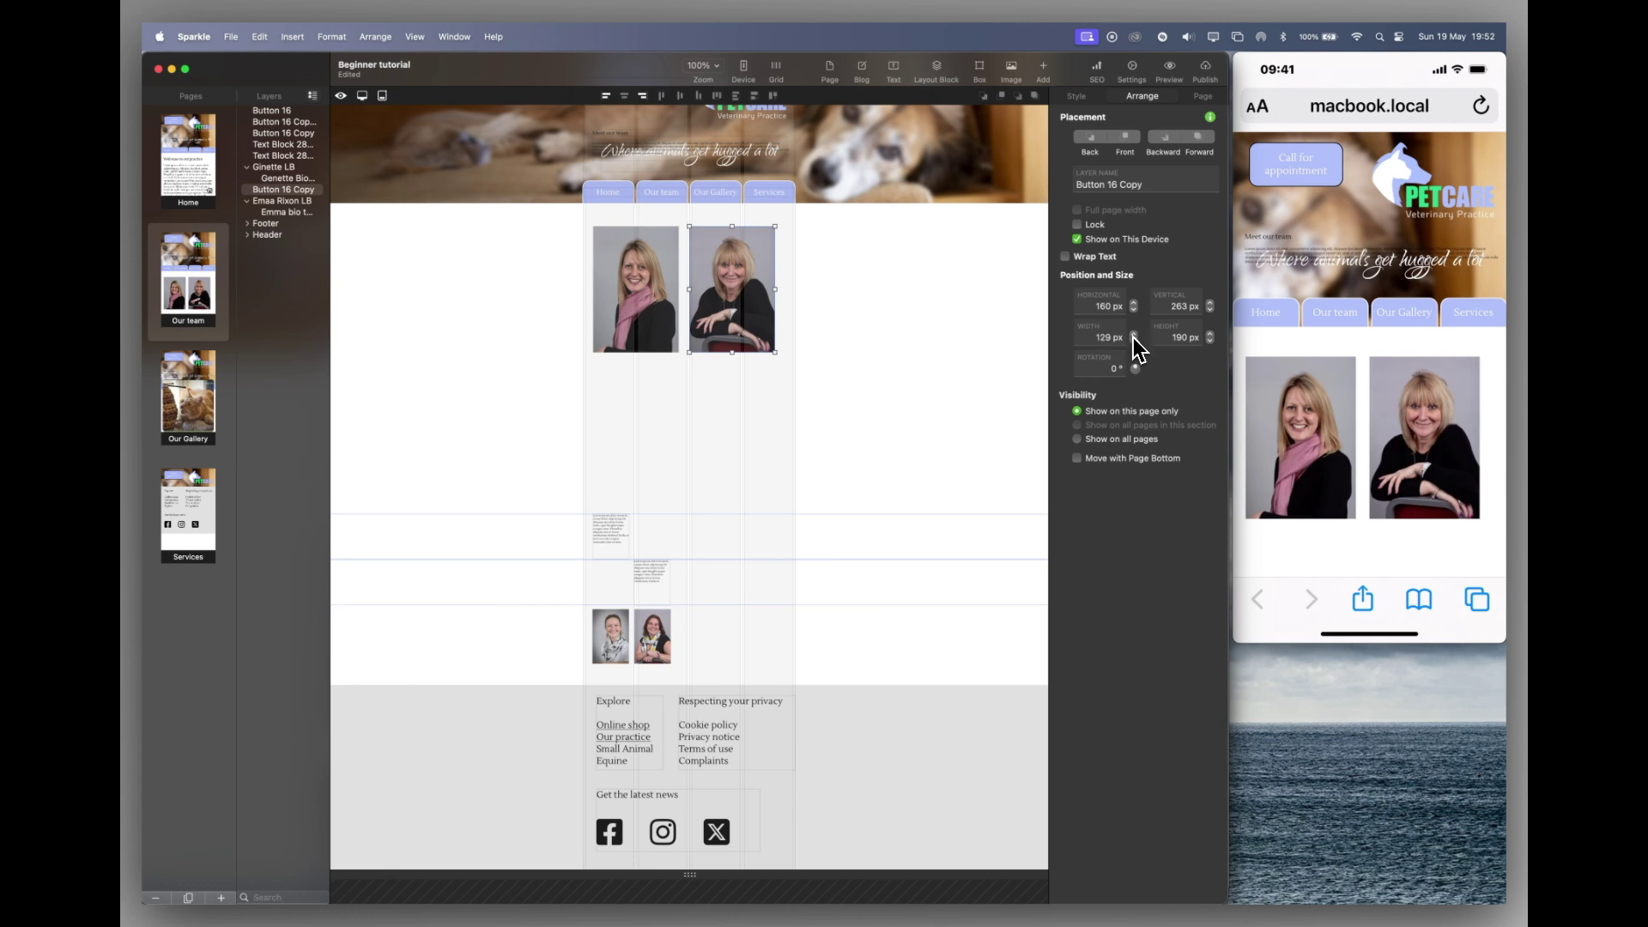
click(635, 289)
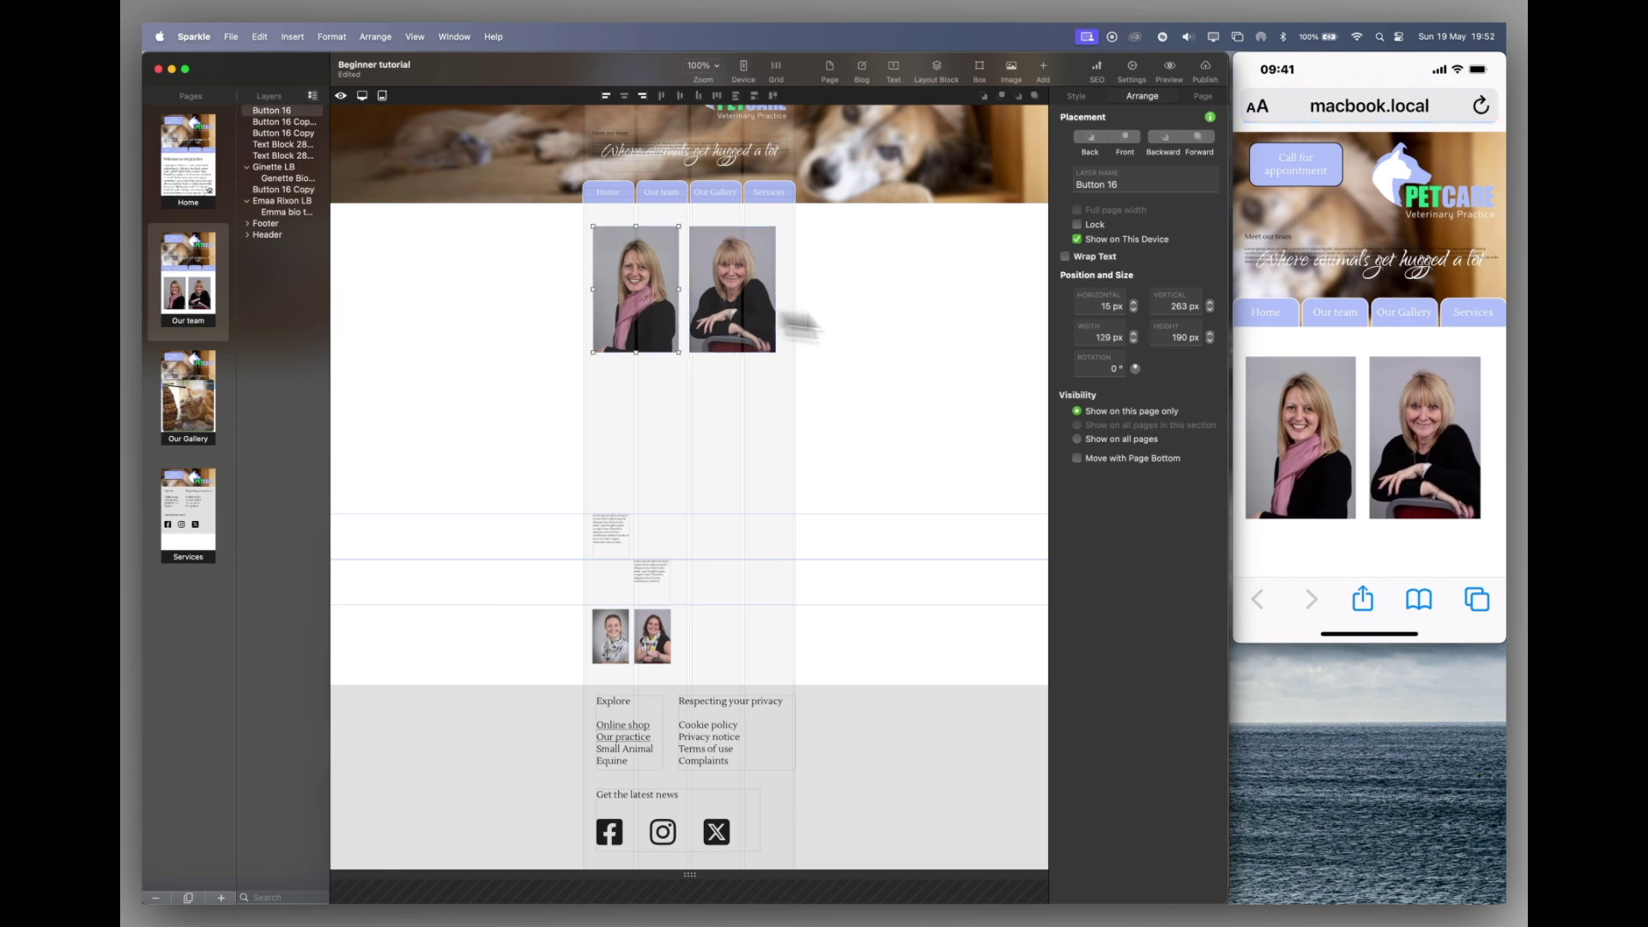
click(1133, 333)
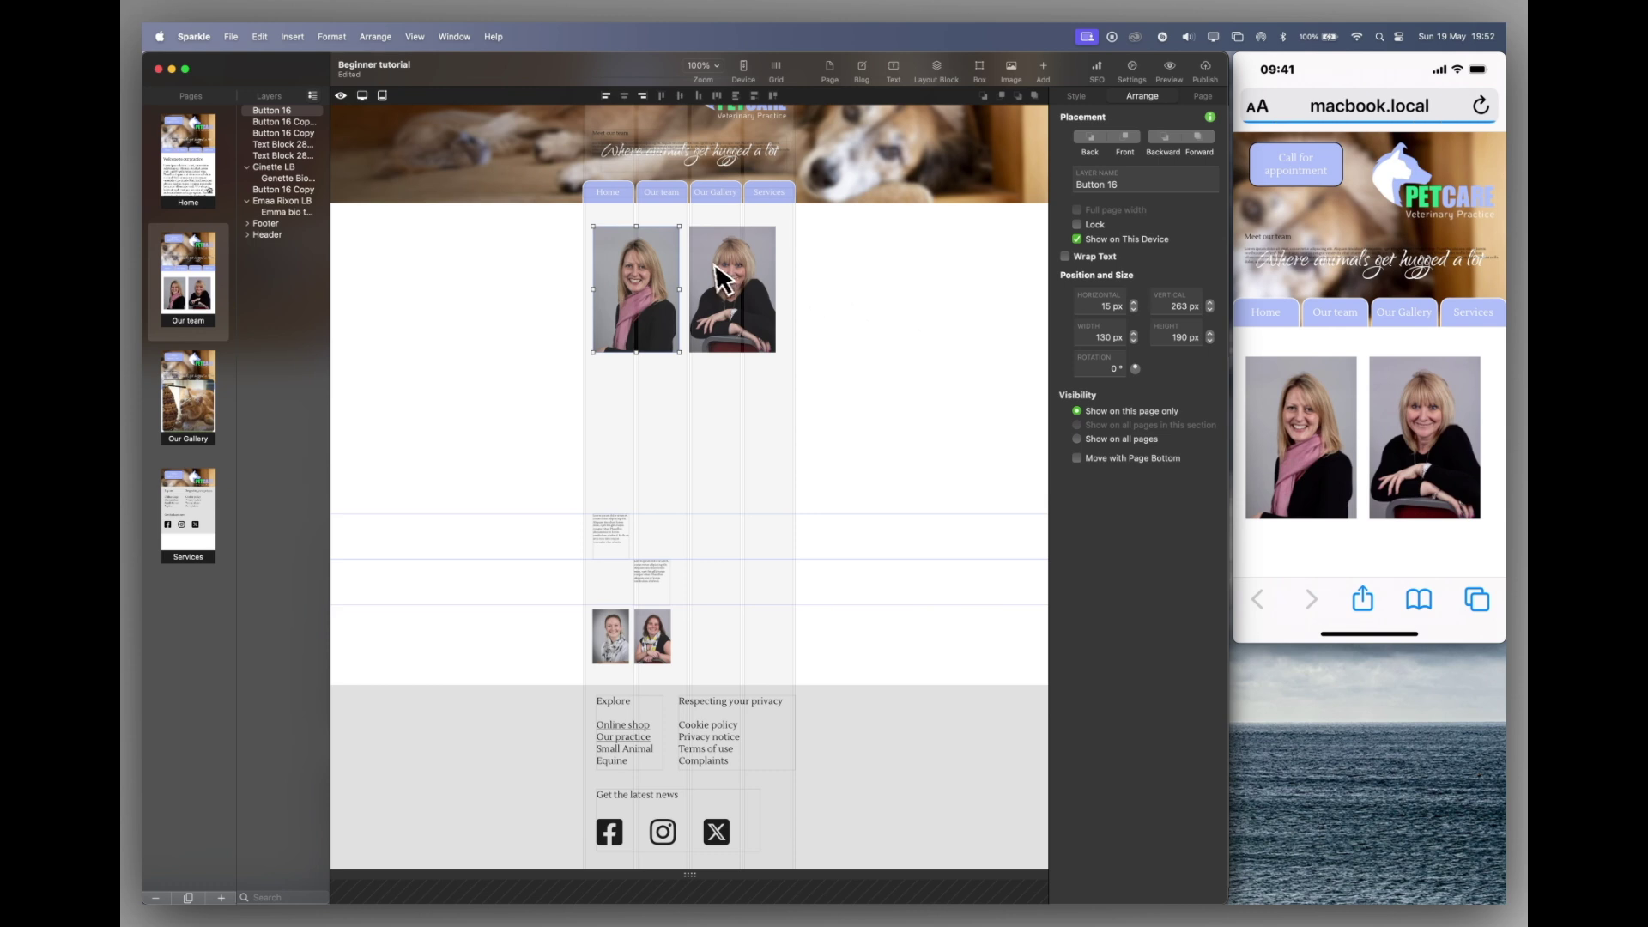
drag(723, 280, 733, 282)
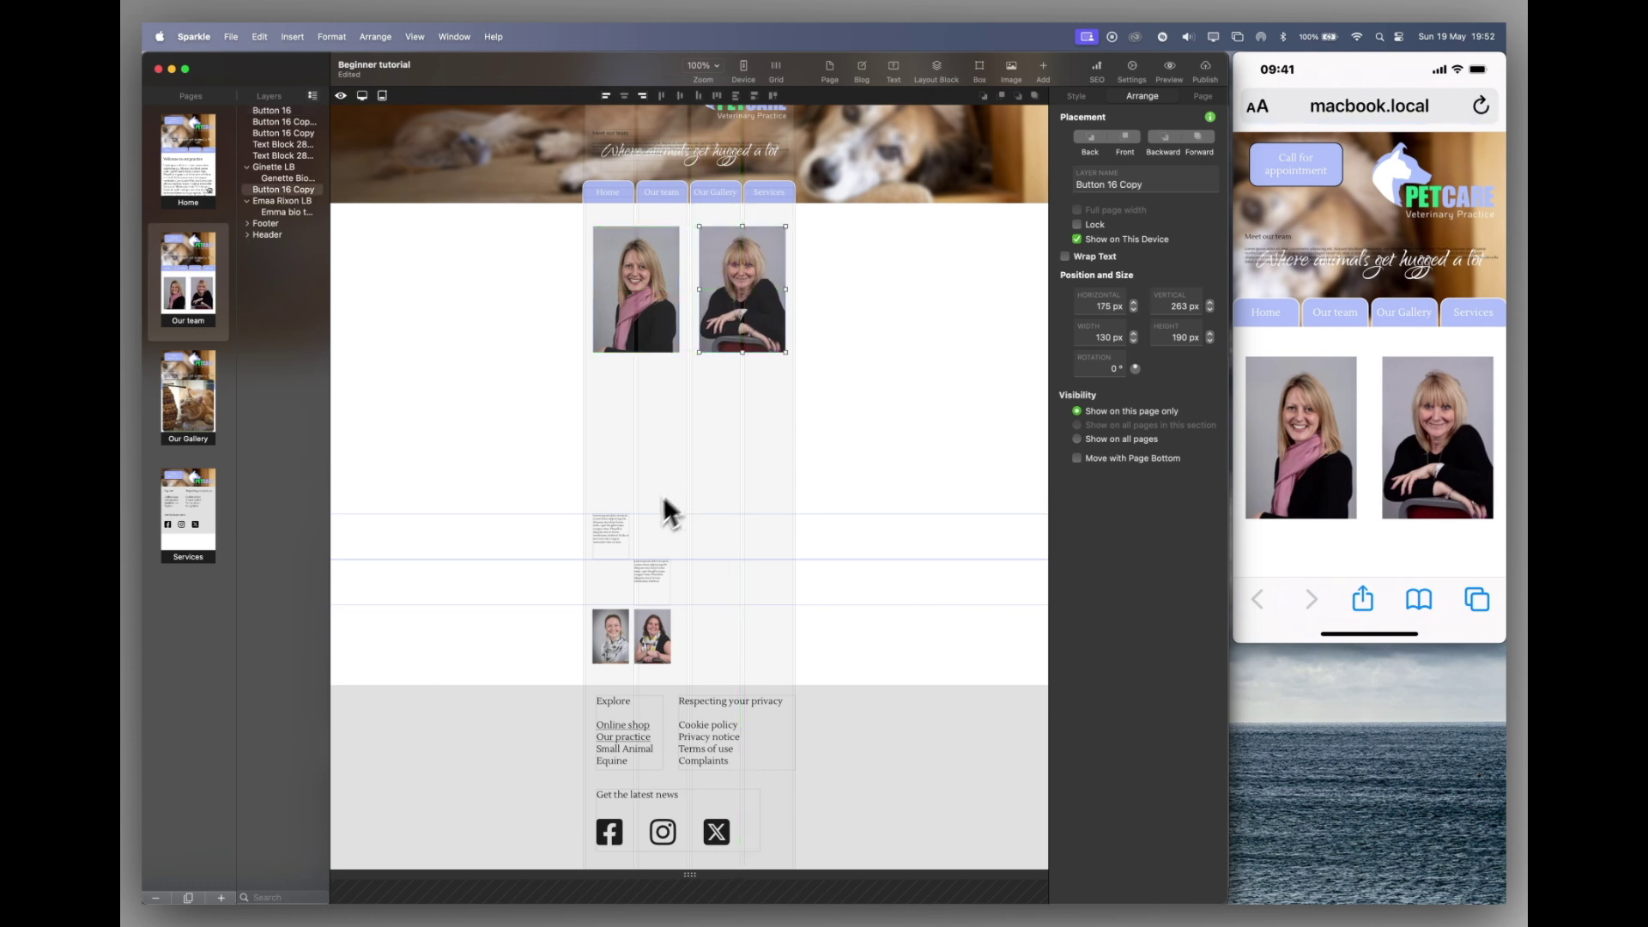
Step: Move the first bio row up under the photos and enlarge its text box to 130 by 207 px
drag(630, 523, 633, 378)
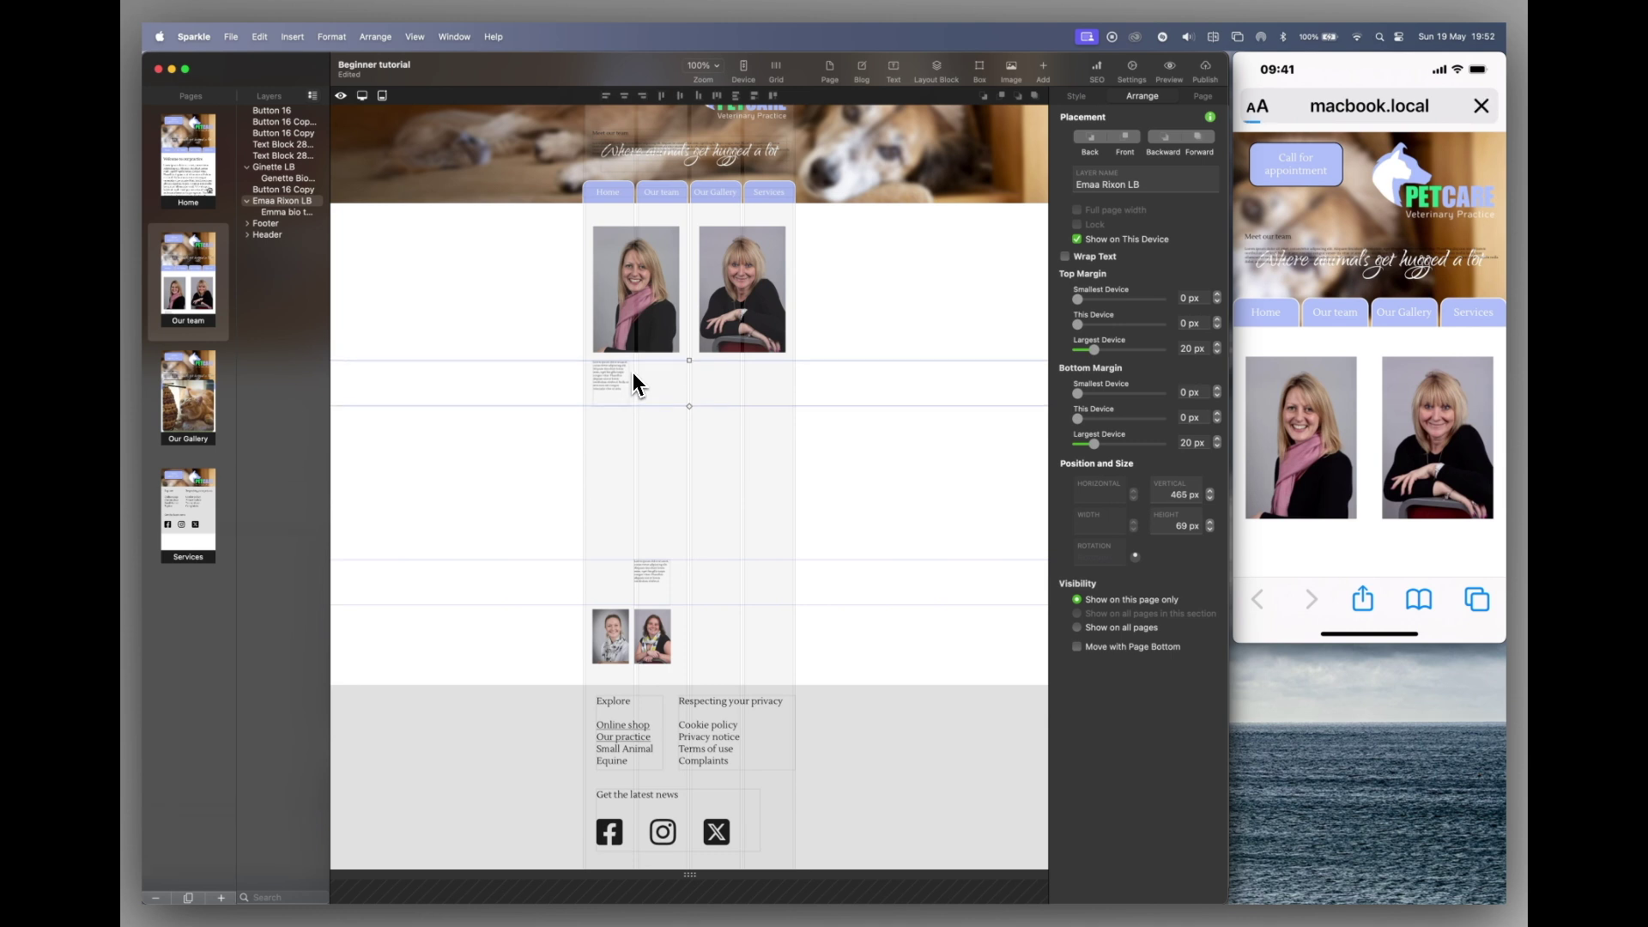
drag(689, 408, 684, 504)
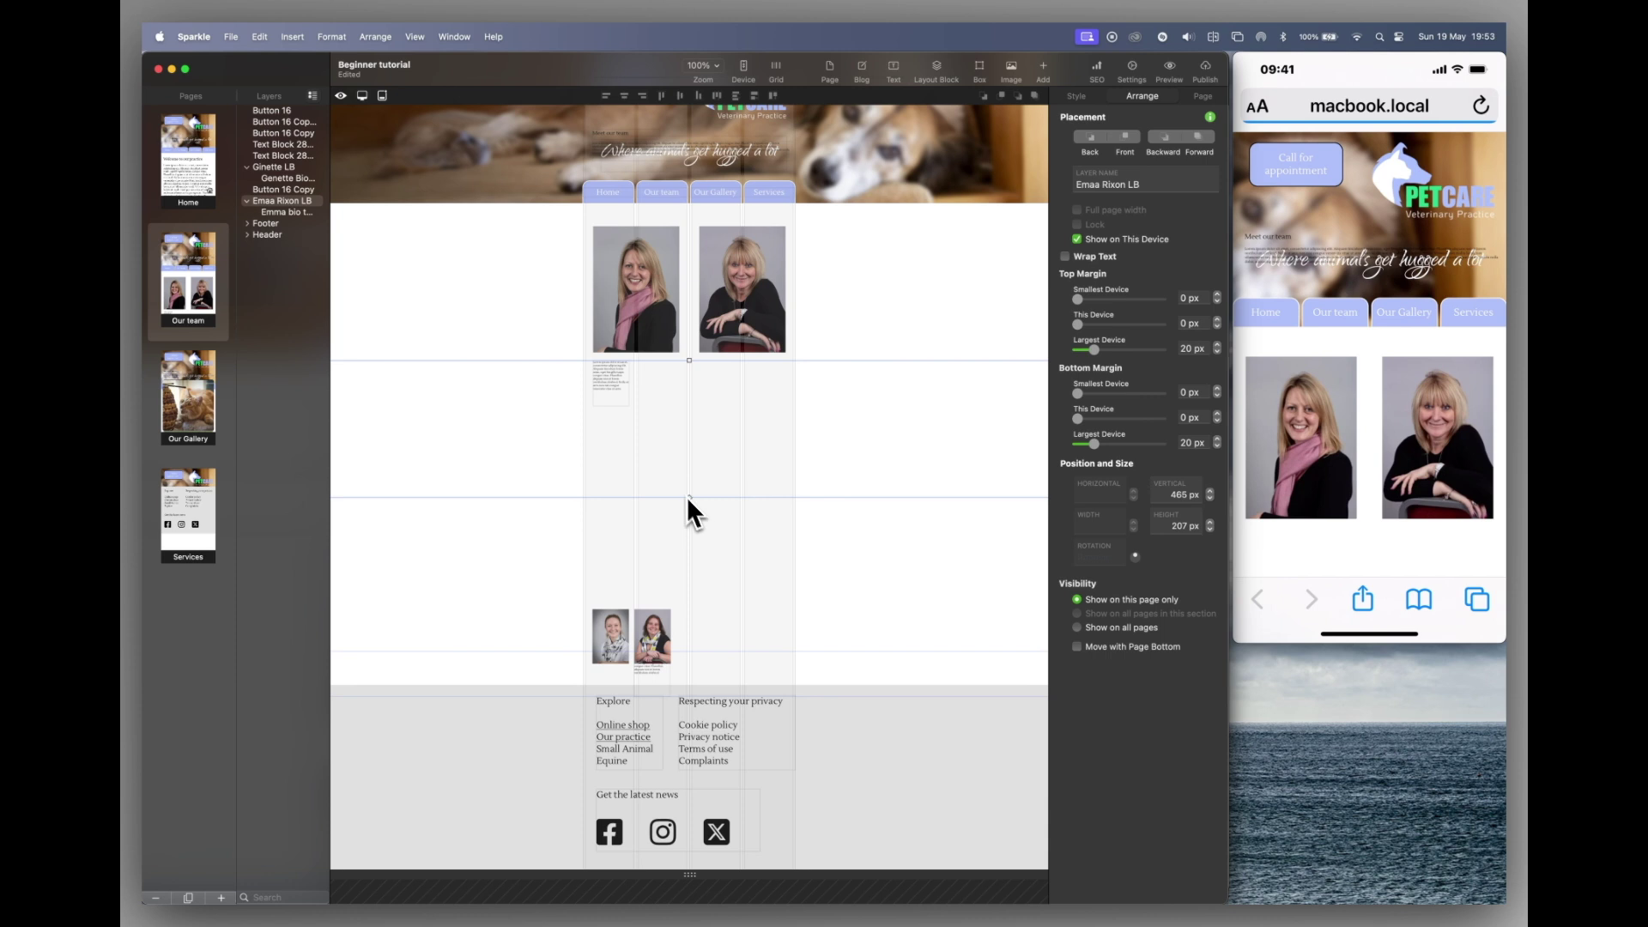
click(616, 395)
drag(629, 406, 679, 494)
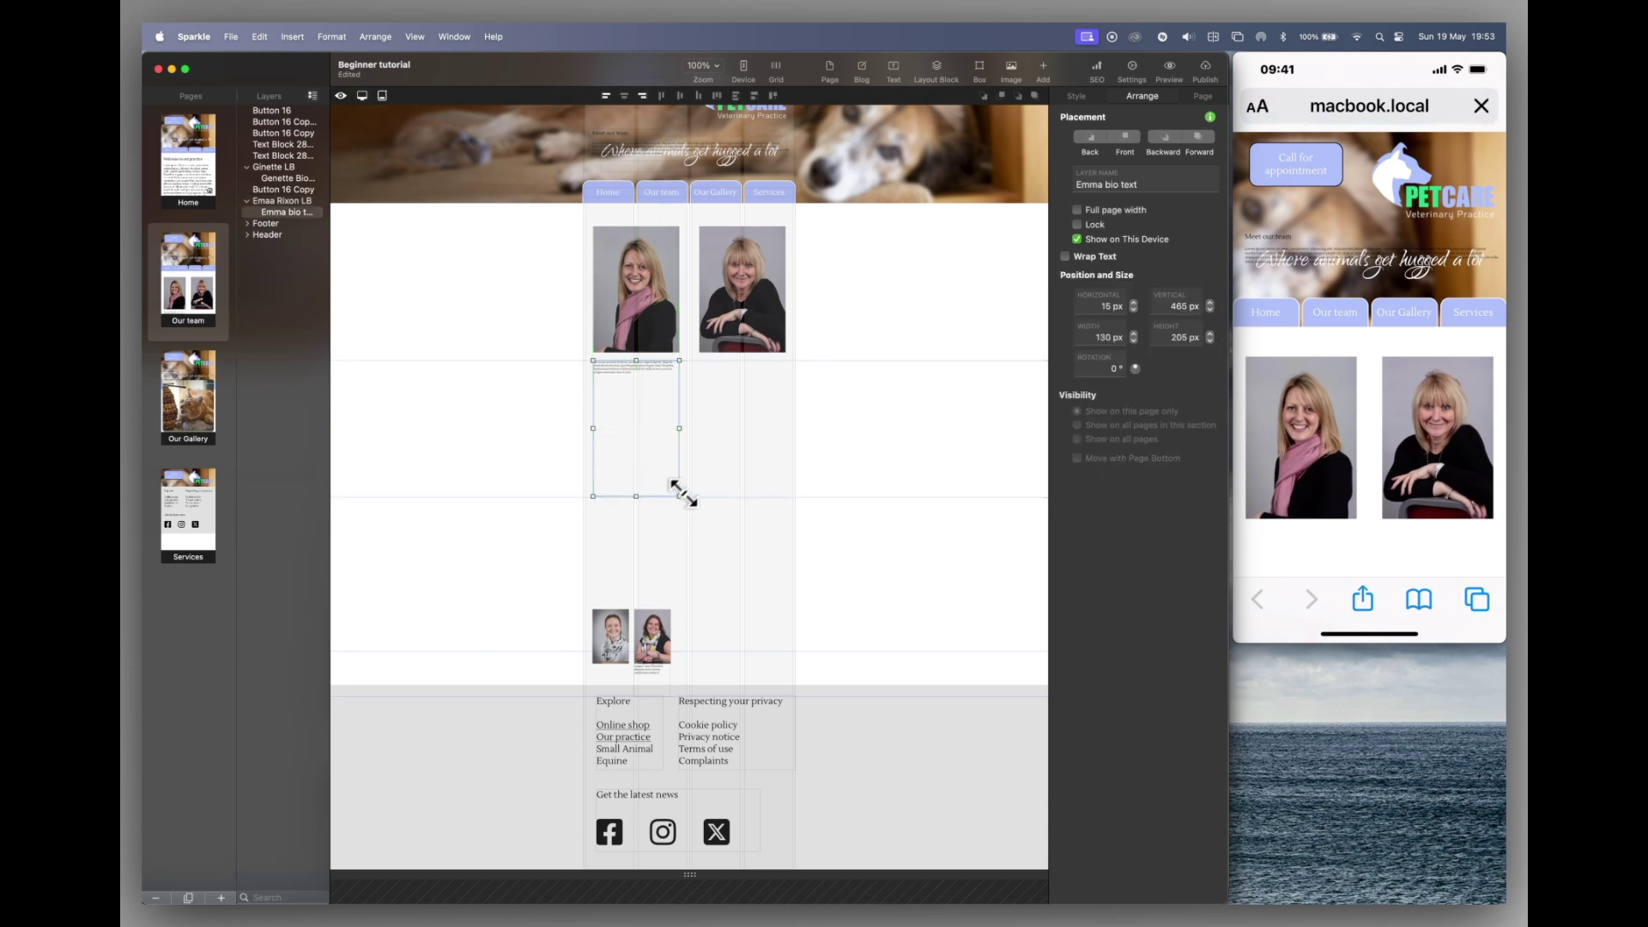
Step: Set the first bio's font size to 14 in the Style options
click(1077, 96)
click(1184, 262)
text(14)
key(Return)
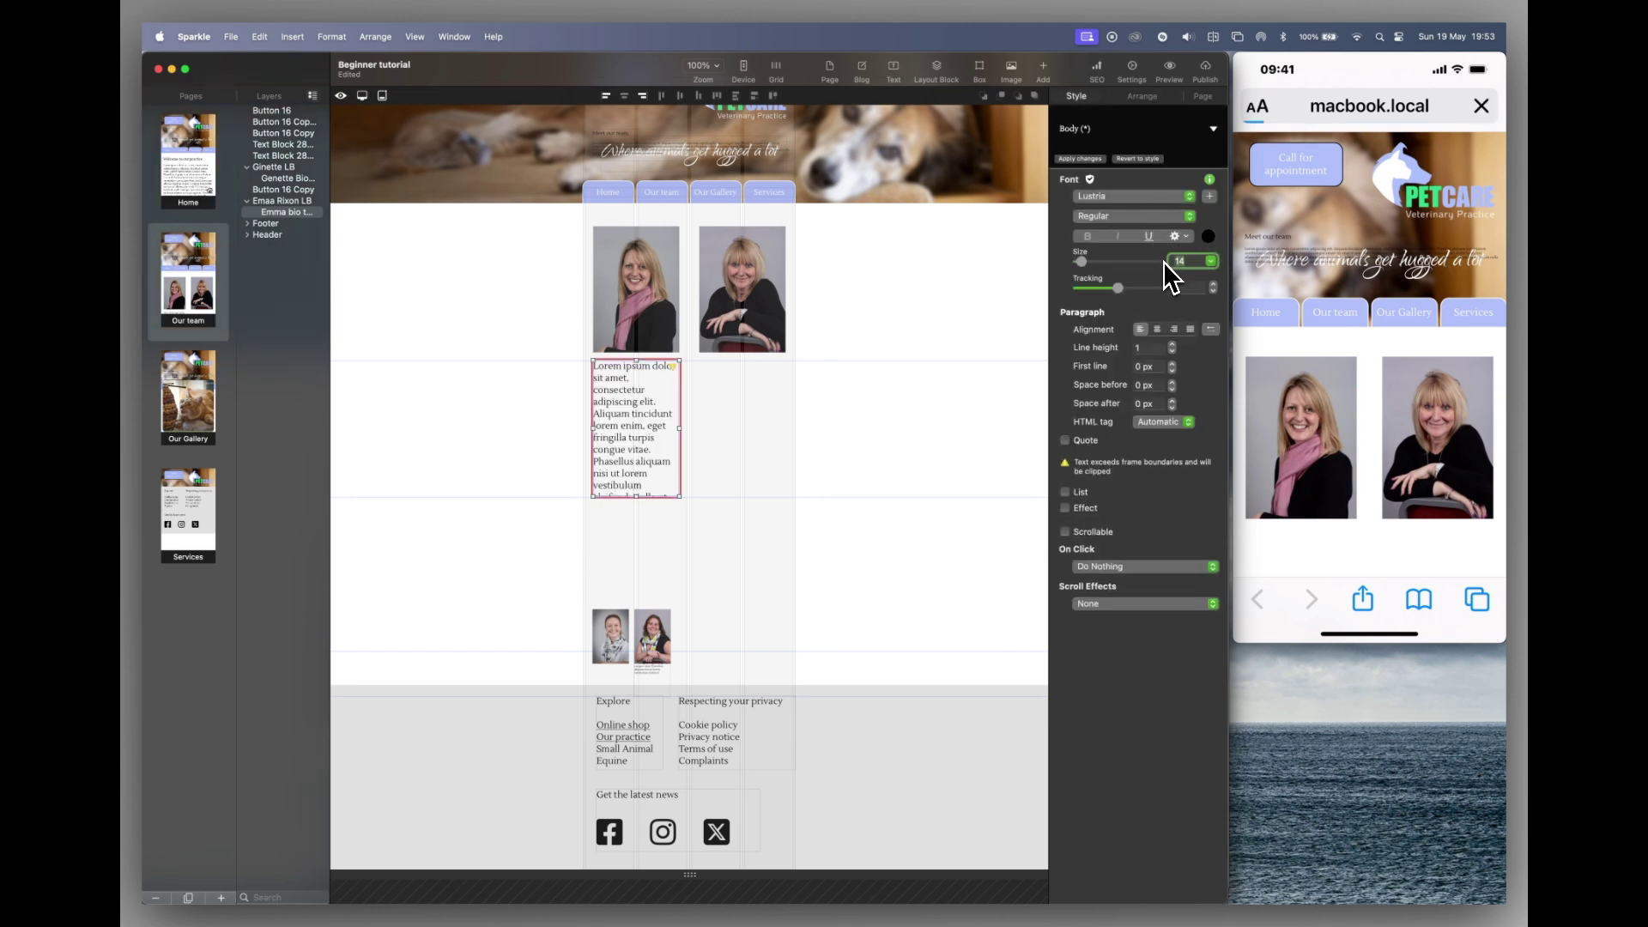
Step: Lengthen the bio text box to show all its text and trim its block just below it
click(711, 495)
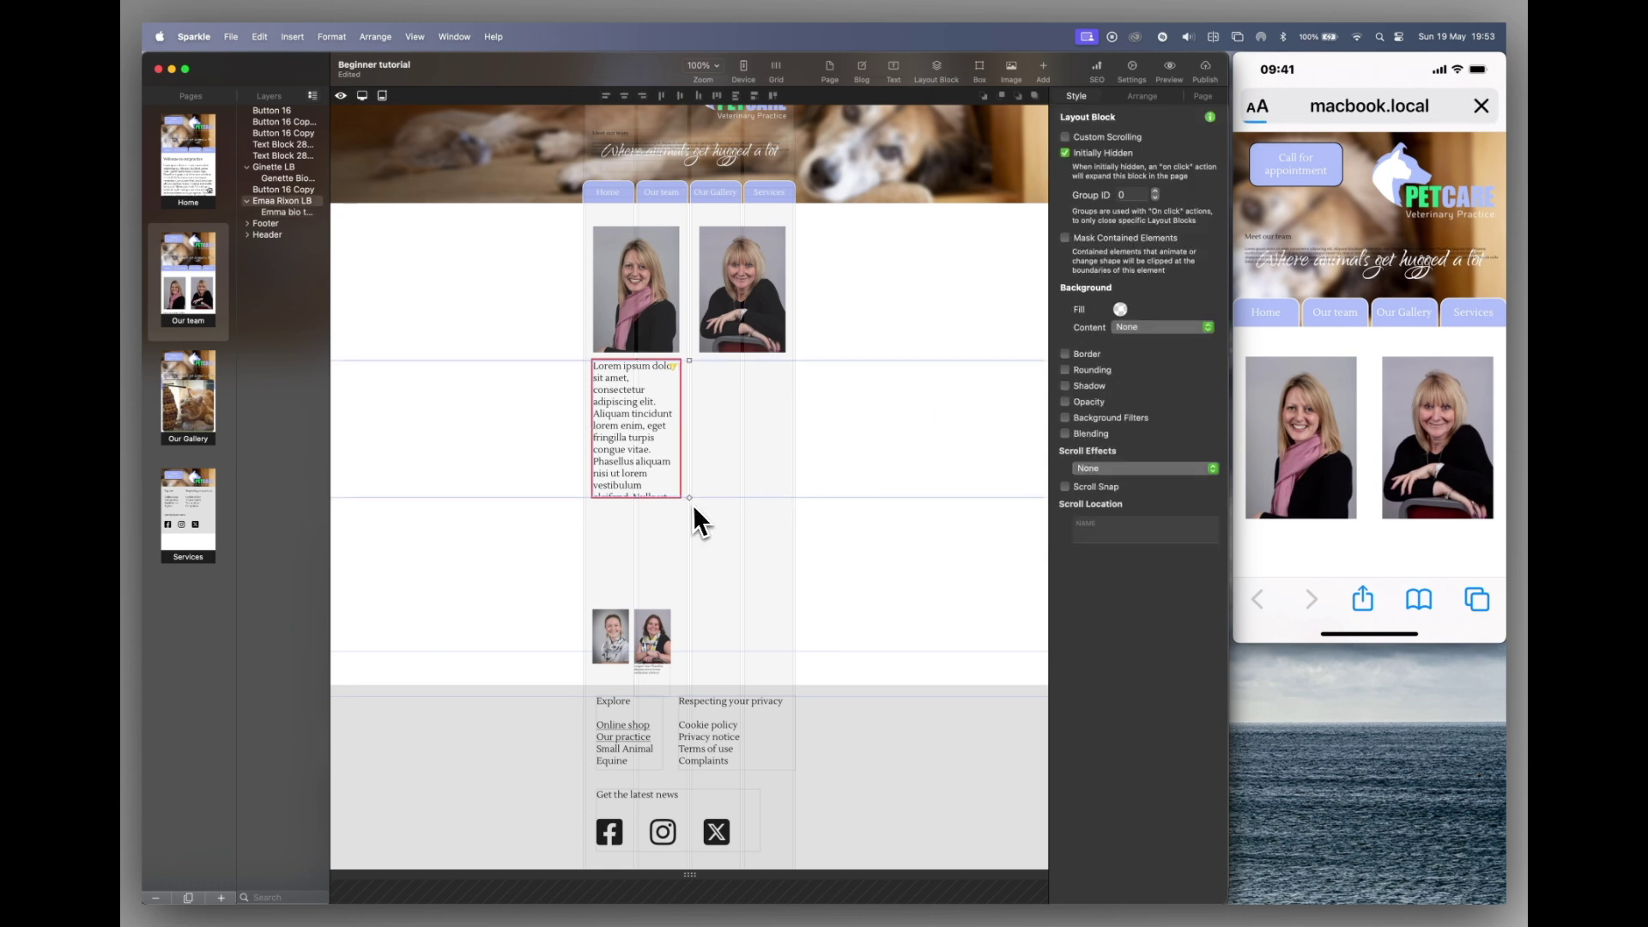
drag(689, 497, 688, 554)
click(643, 513)
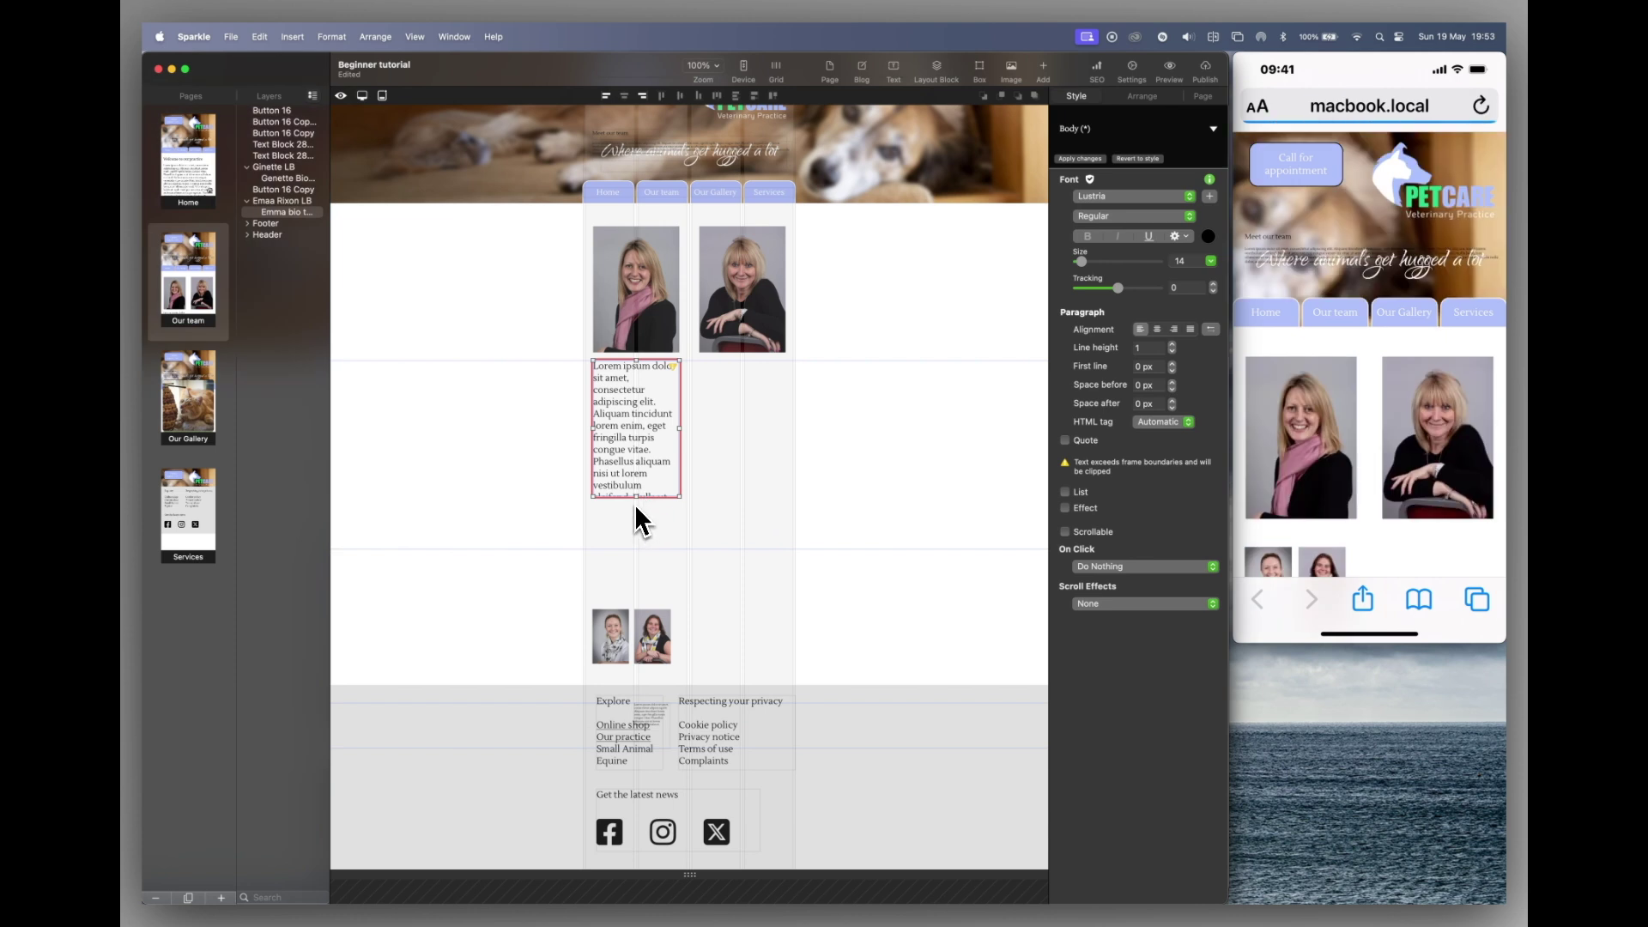
drag(635, 497, 635, 545)
click(699, 556)
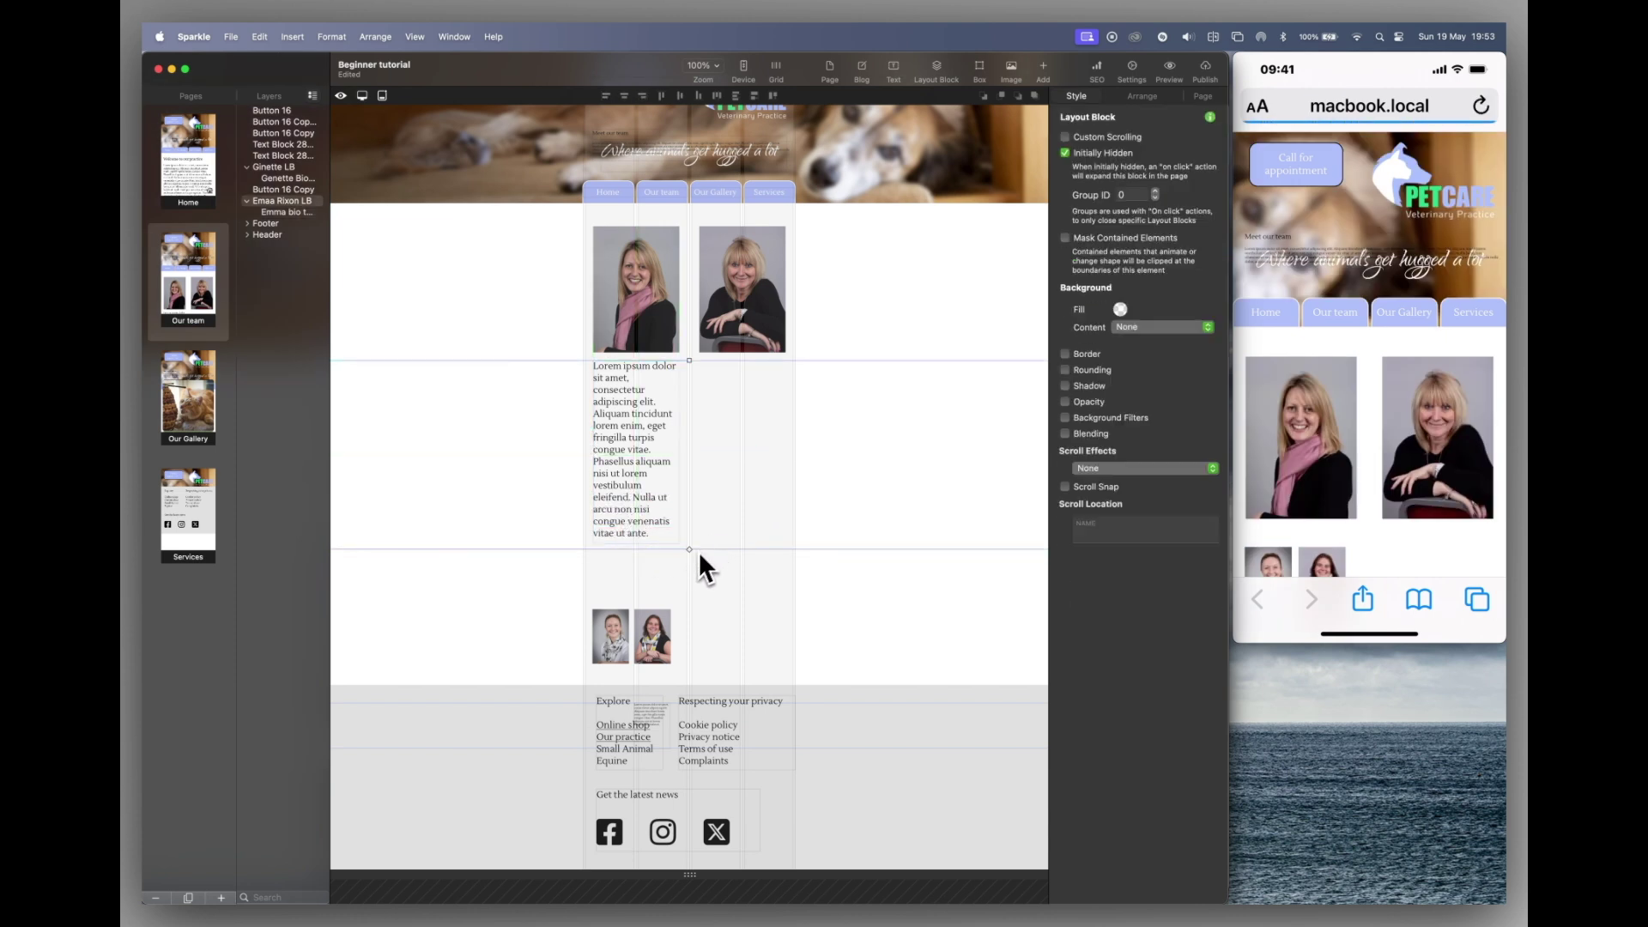
drag(689, 556, 688, 540)
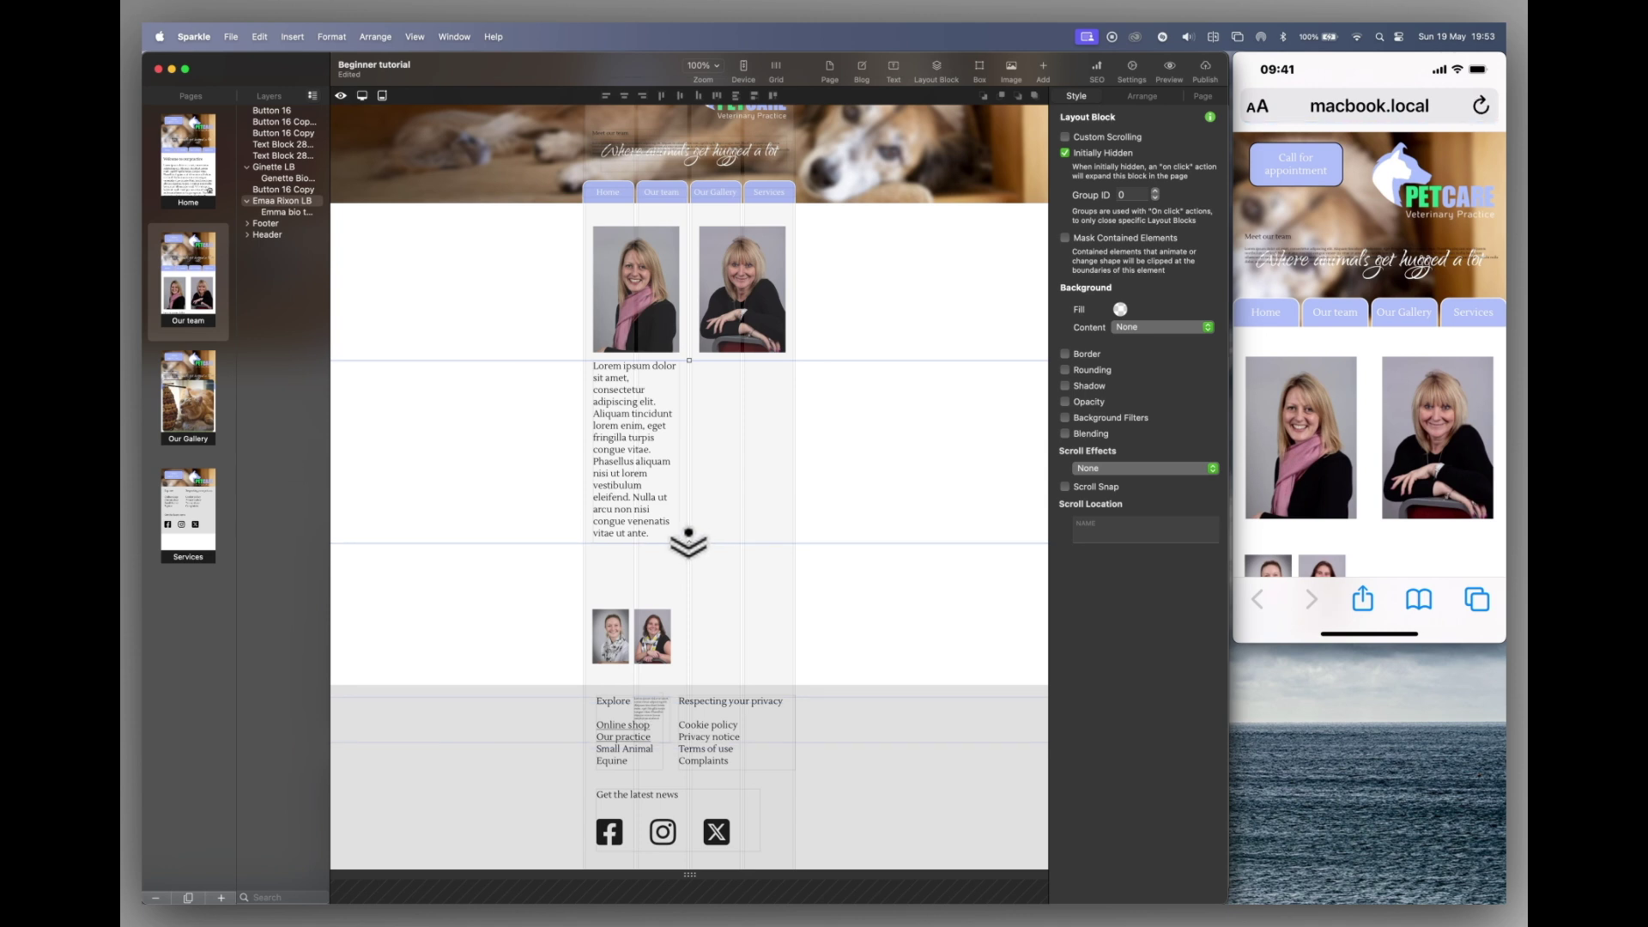
Step: Move both small team photos further down the page to make room
scroll(642, 826, down, 1)
scroll(671, 776, up, 2)
scroll(671, 776, down, 1)
scroll(671, 776, up, 1)
scroll(671, 776, down, 1)
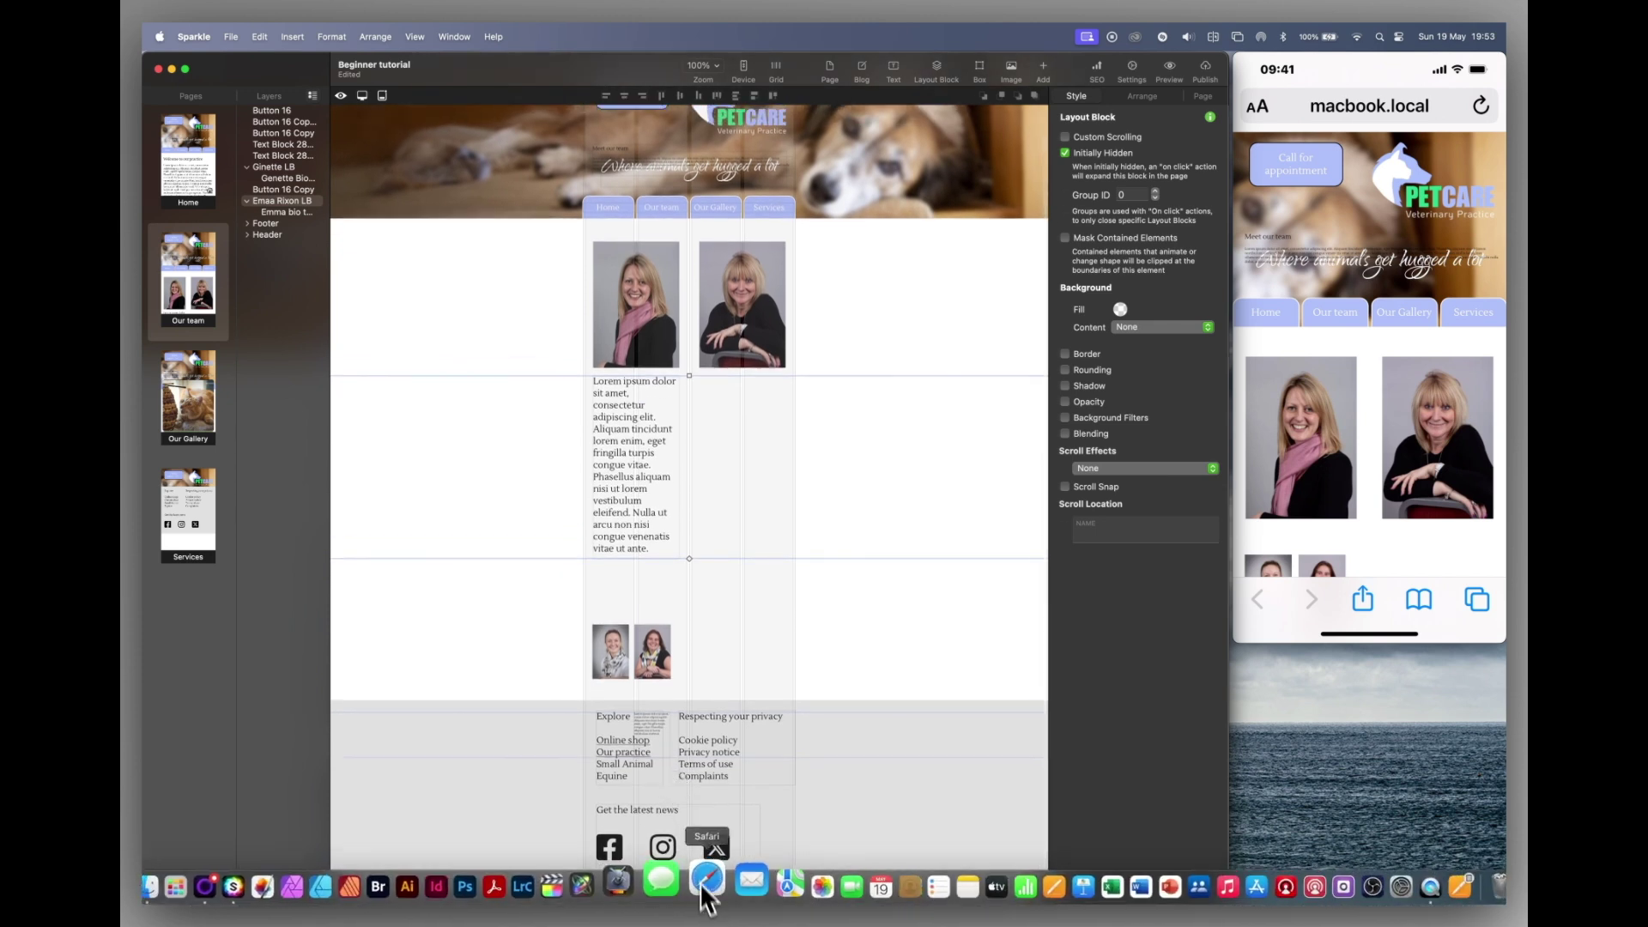
scroll(684, 886, down, 5)
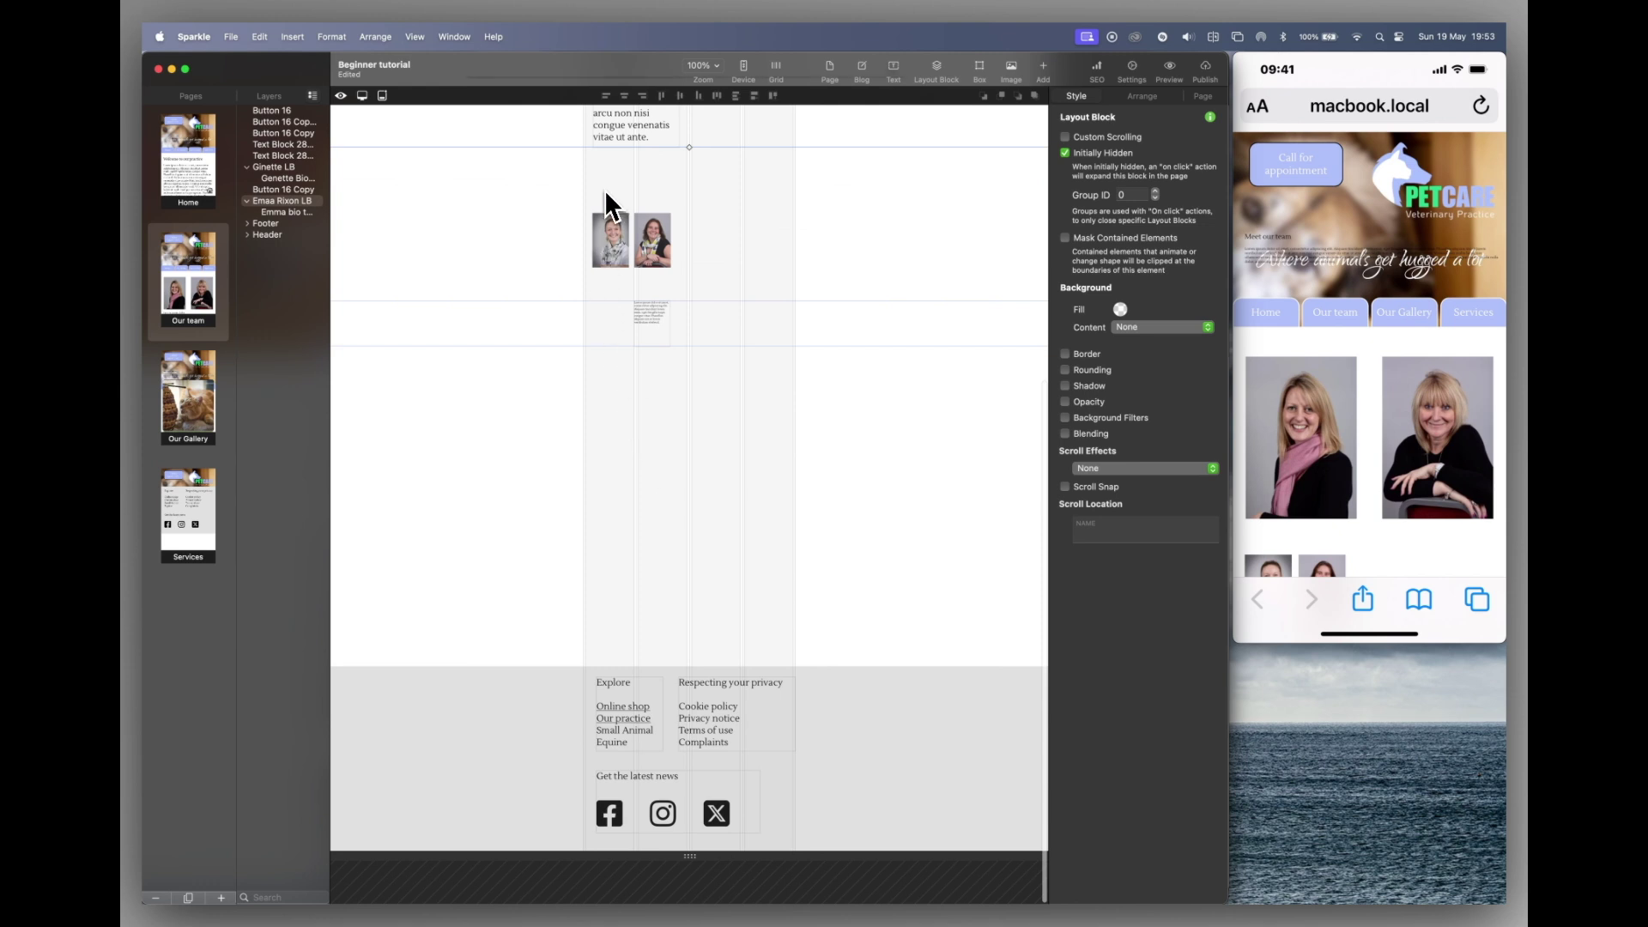
click(610, 245)
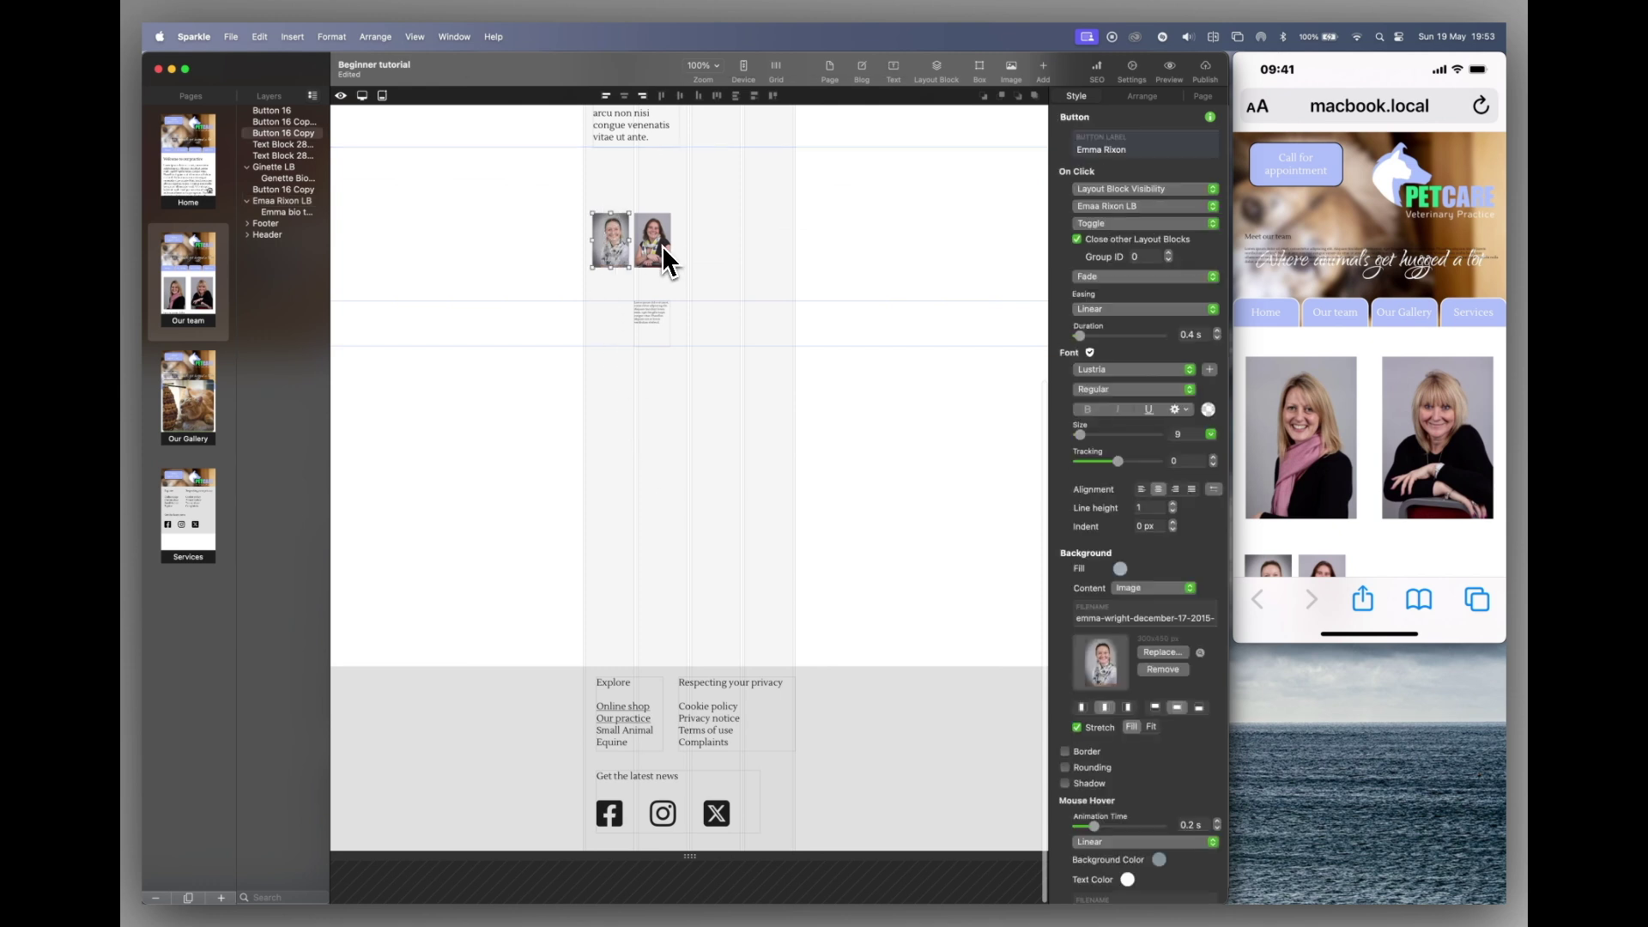
shift+click(661, 244)
drag(661, 245, 673, 503)
scroll(678, 445, up, 8)
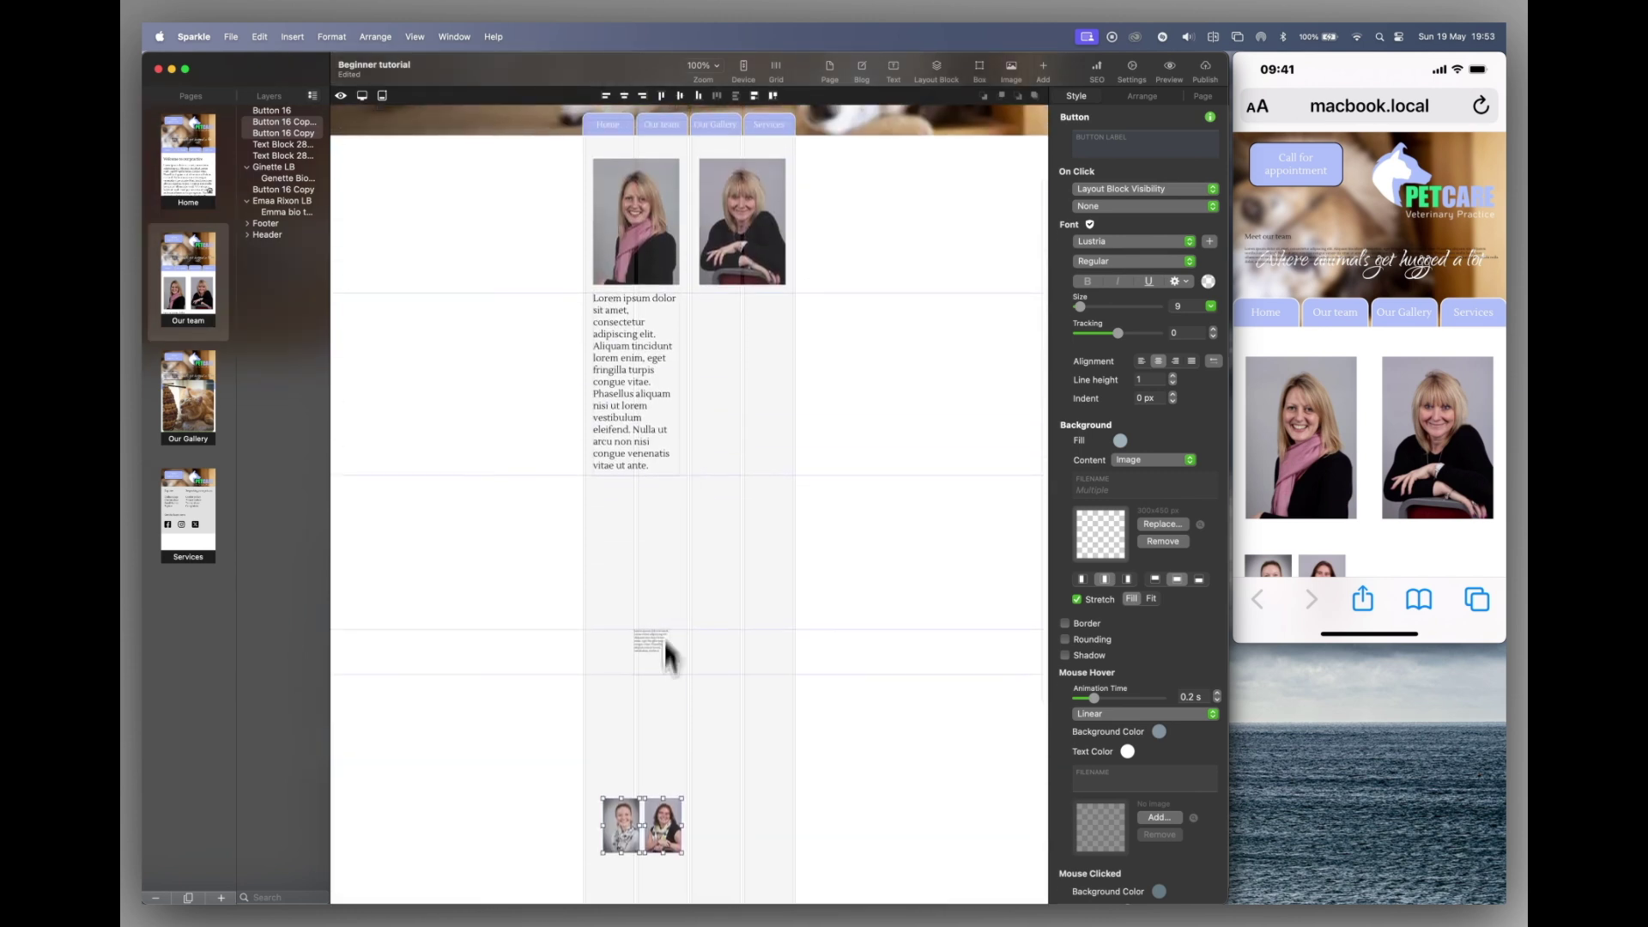
drag(654, 659, 688, 677)
click(656, 508)
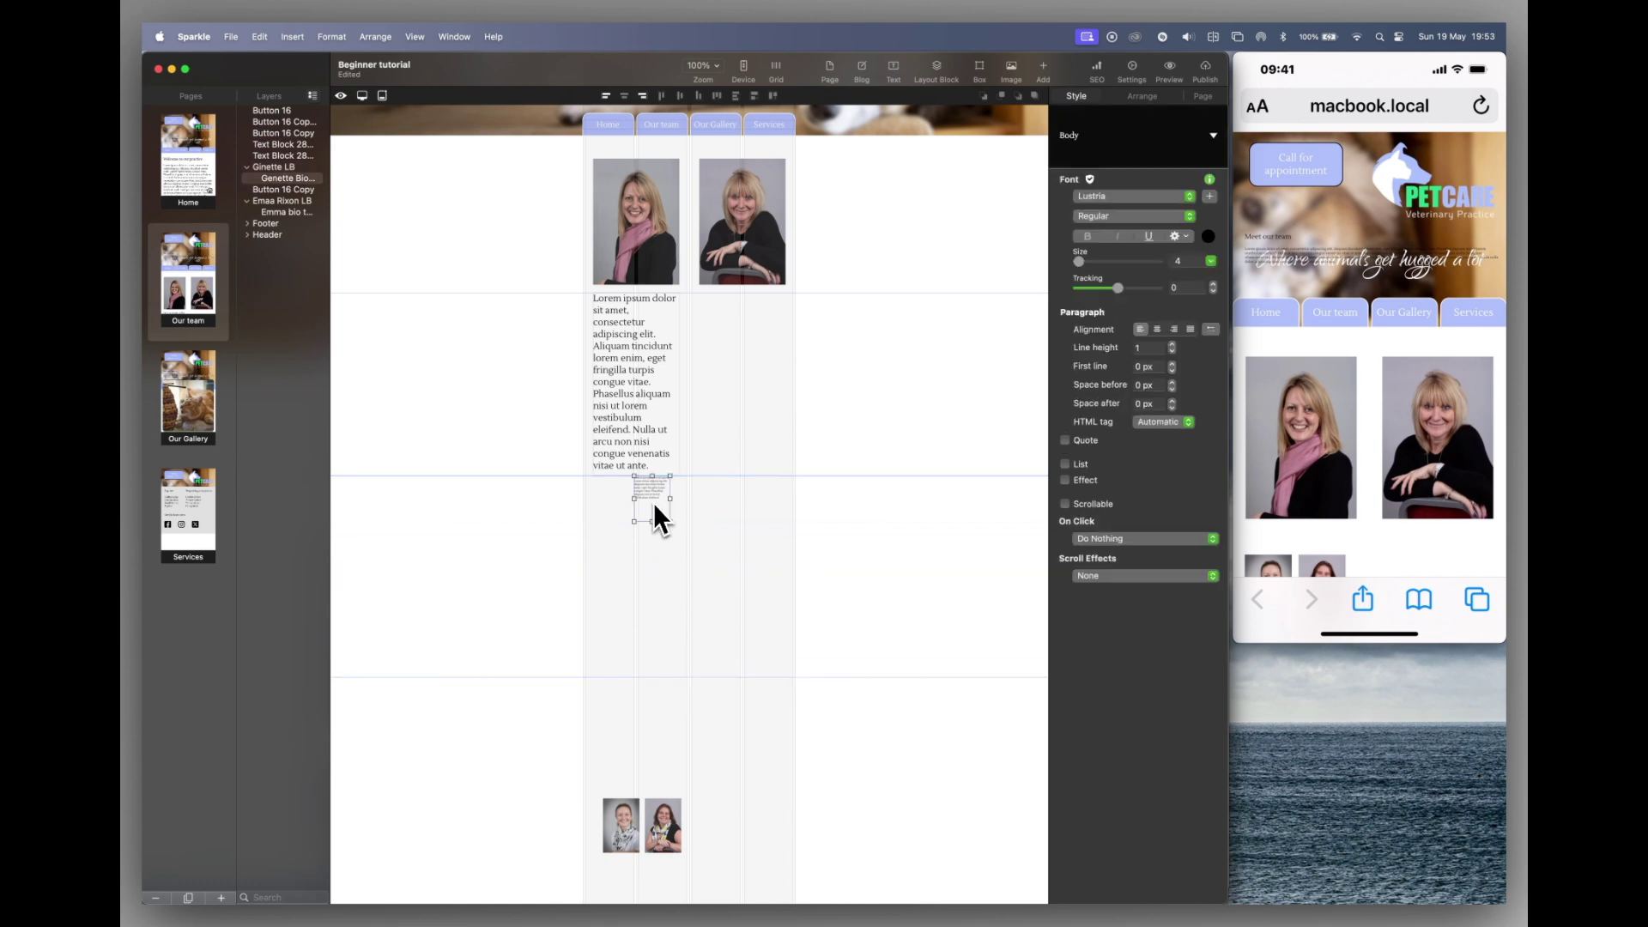
drag(669, 520, 722, 638)
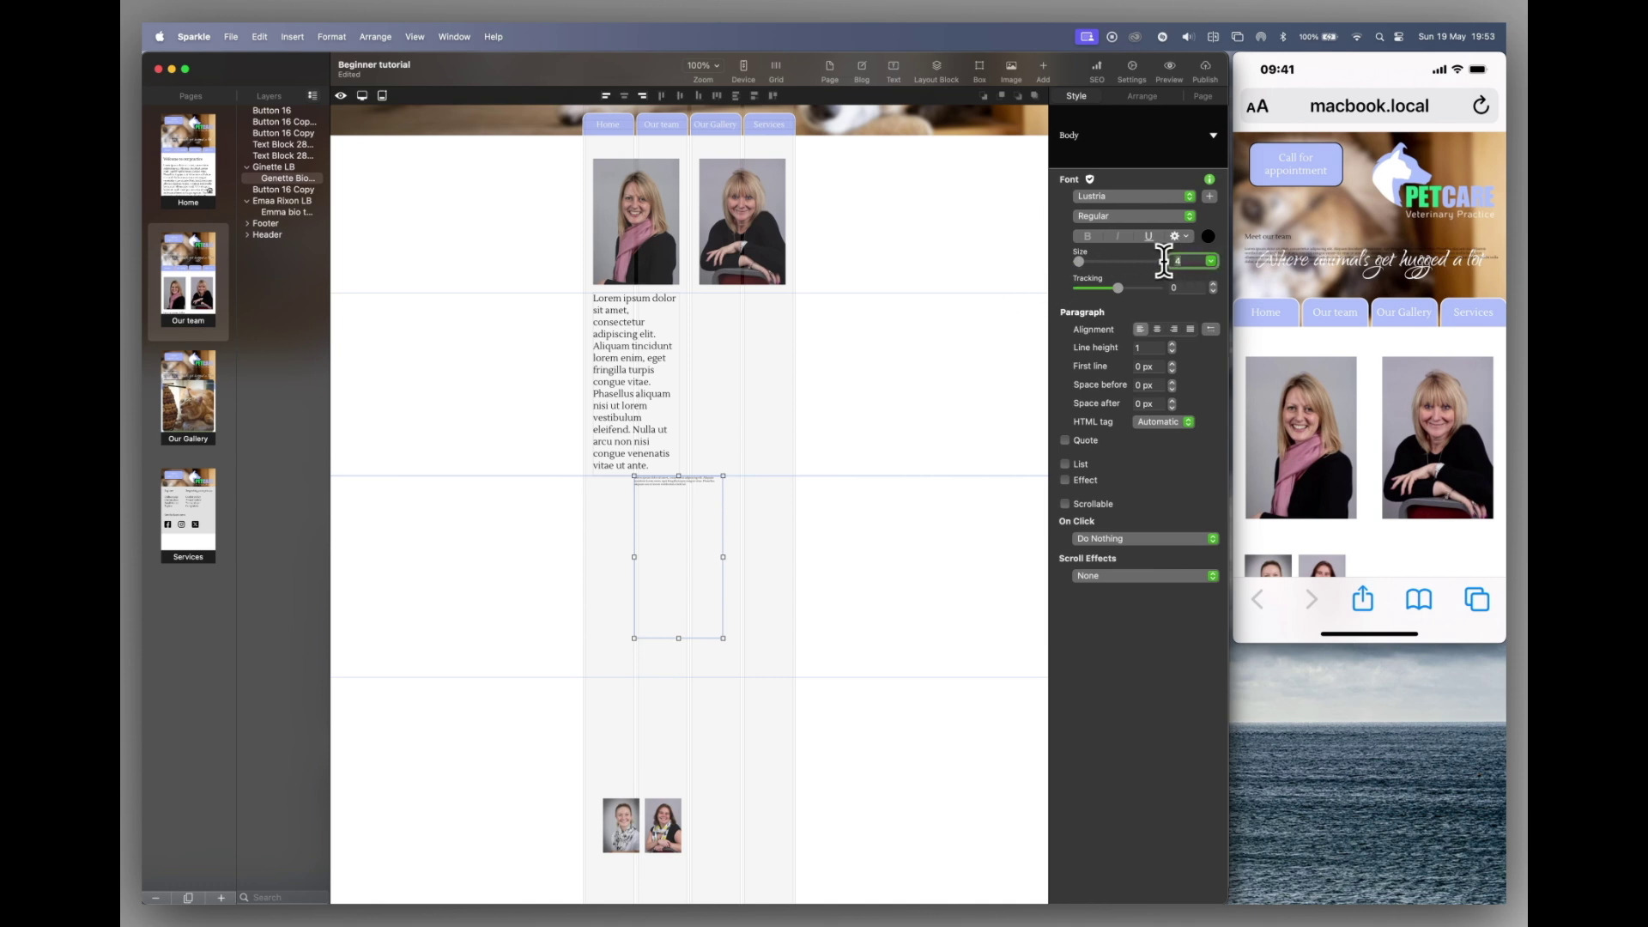
text(14)
key(Return)
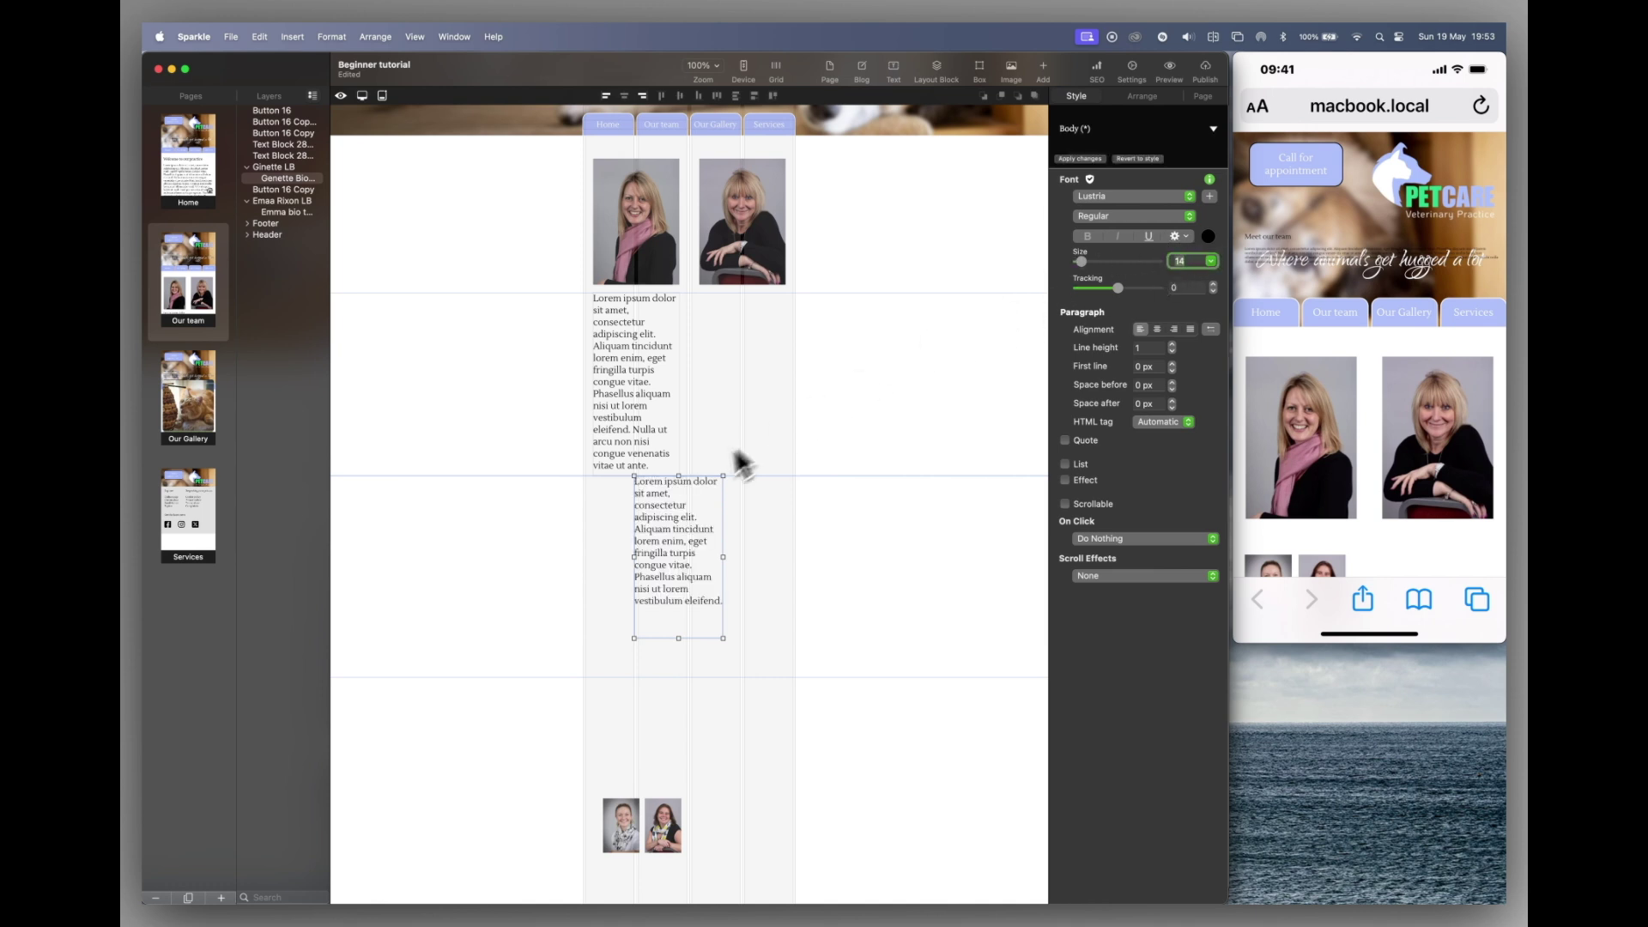
Step: Position the second bio under the right-hand photo and shorten its text box
drag(663, 522, 785, 558)
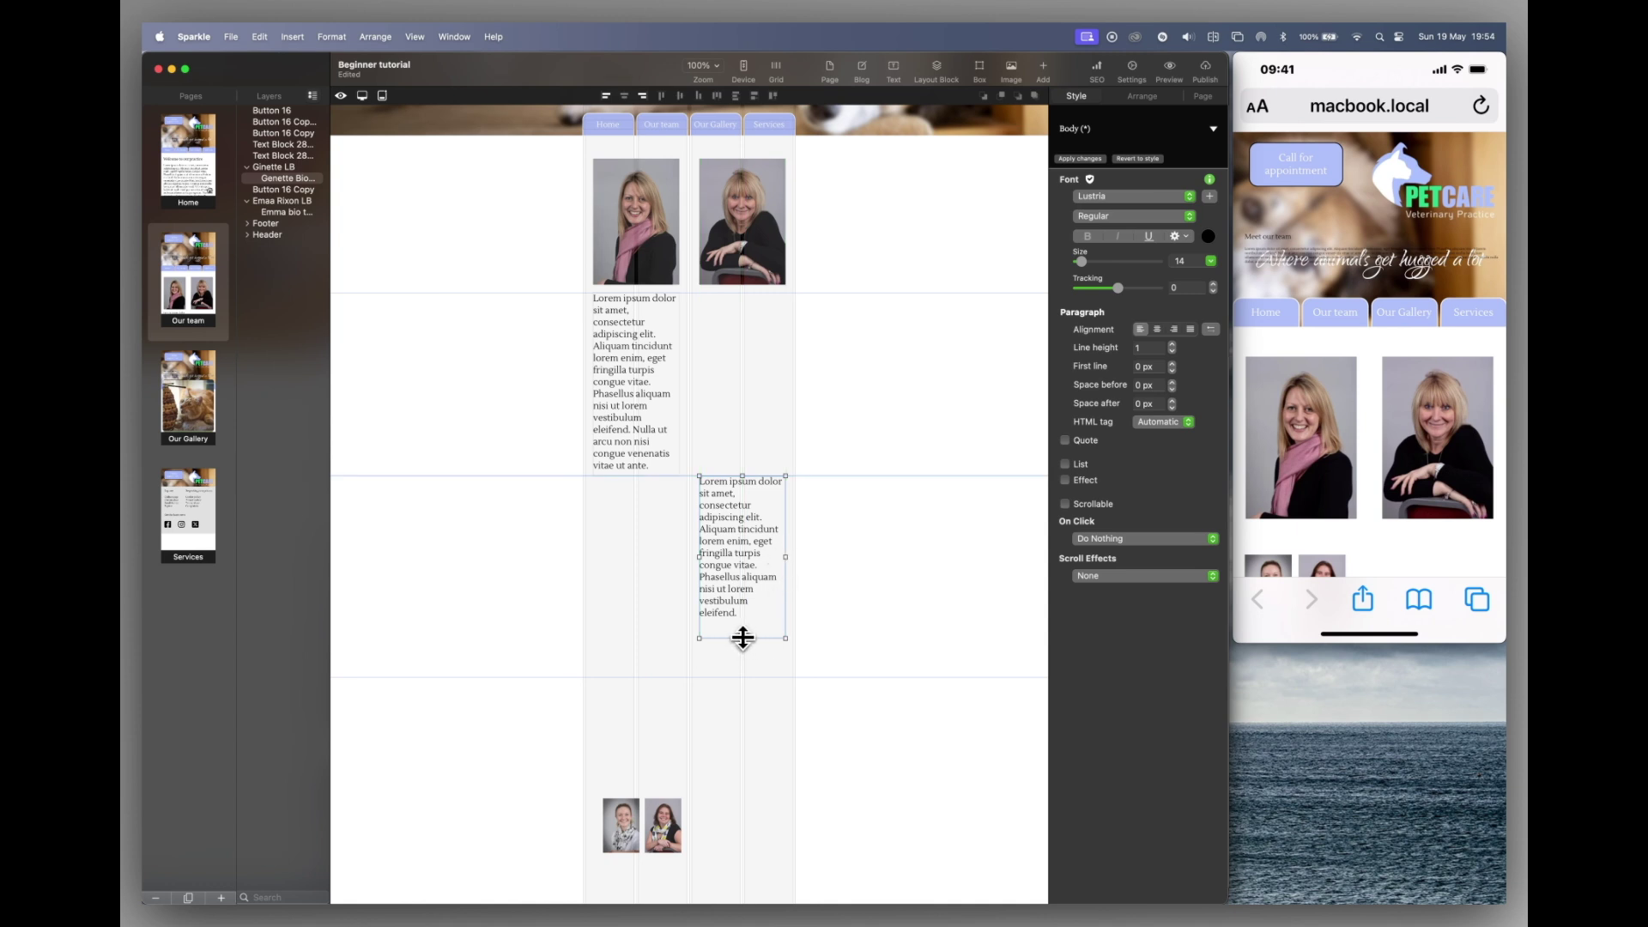
drag(742, 637, 744, 619)
click(716, 666)
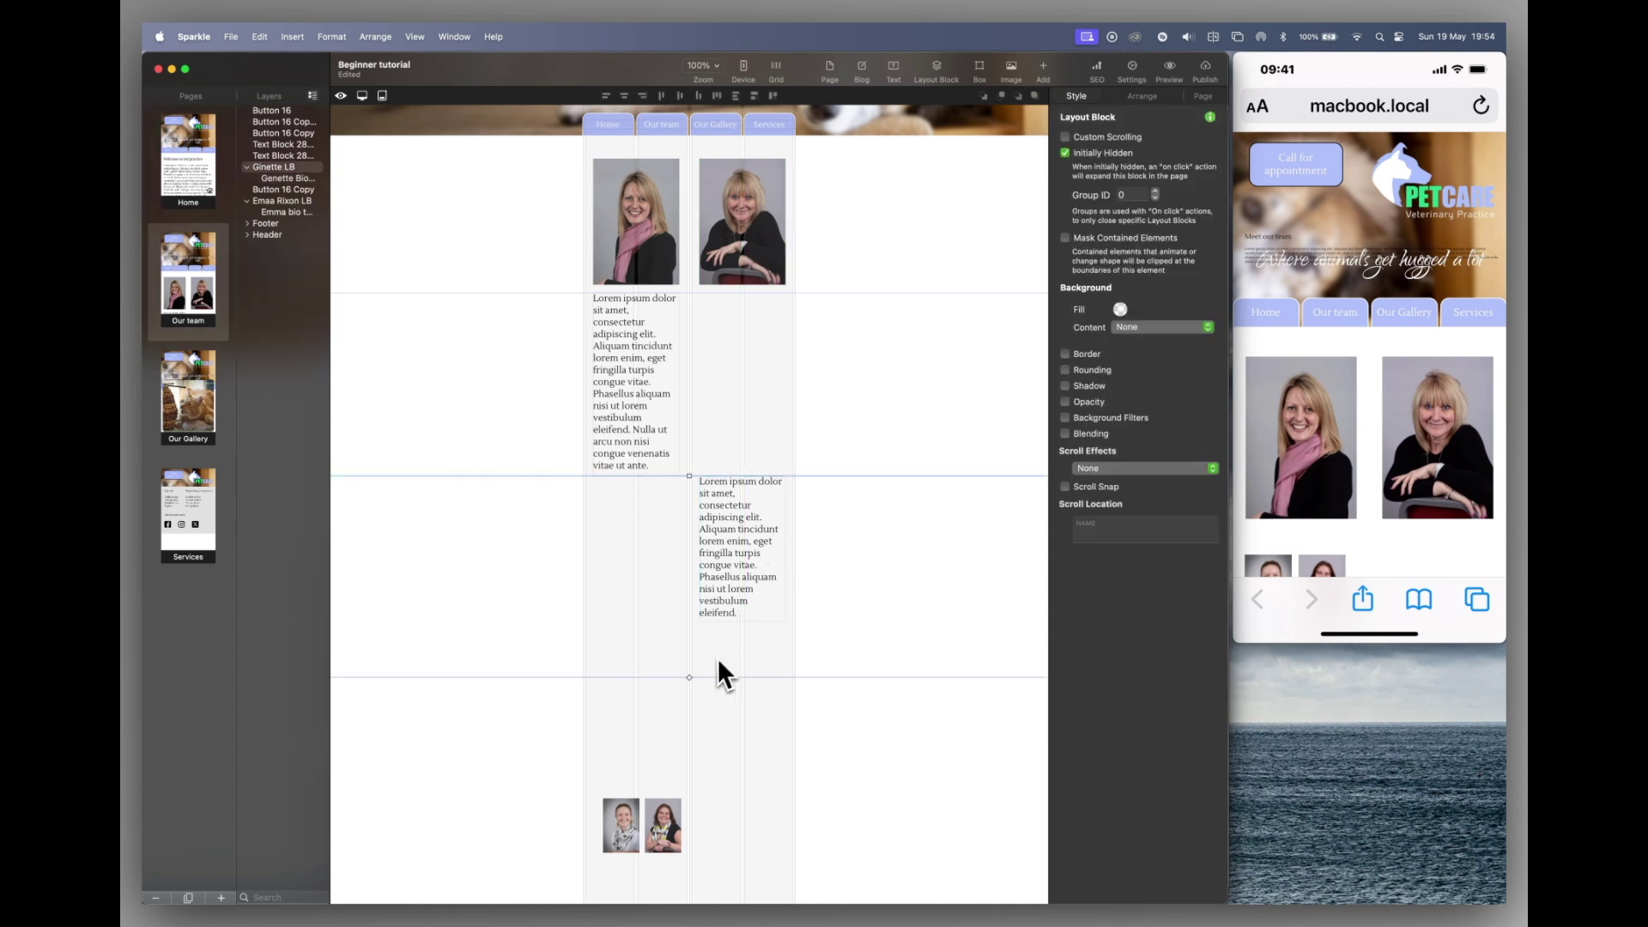
drag(689, 677, 690, 619)
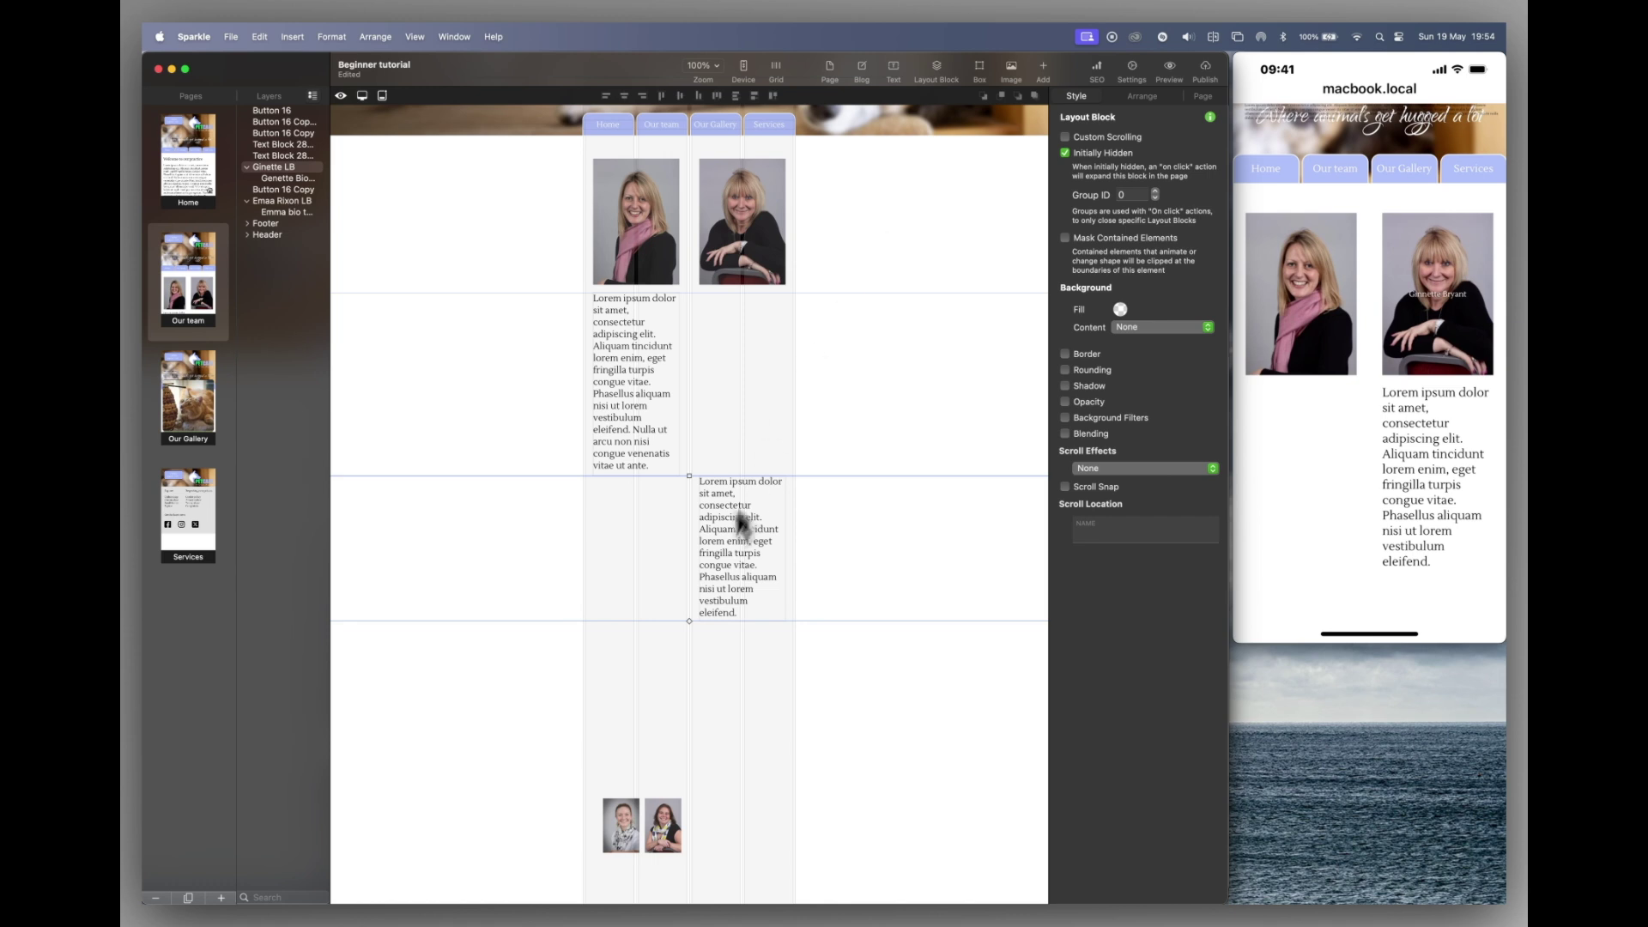
Step: Move the two small photos up beneath the bios, enlarge them to match the top pair, and align them side by side
drag(628, 816, 626, 656)
drag(661, 811, 679, 771)
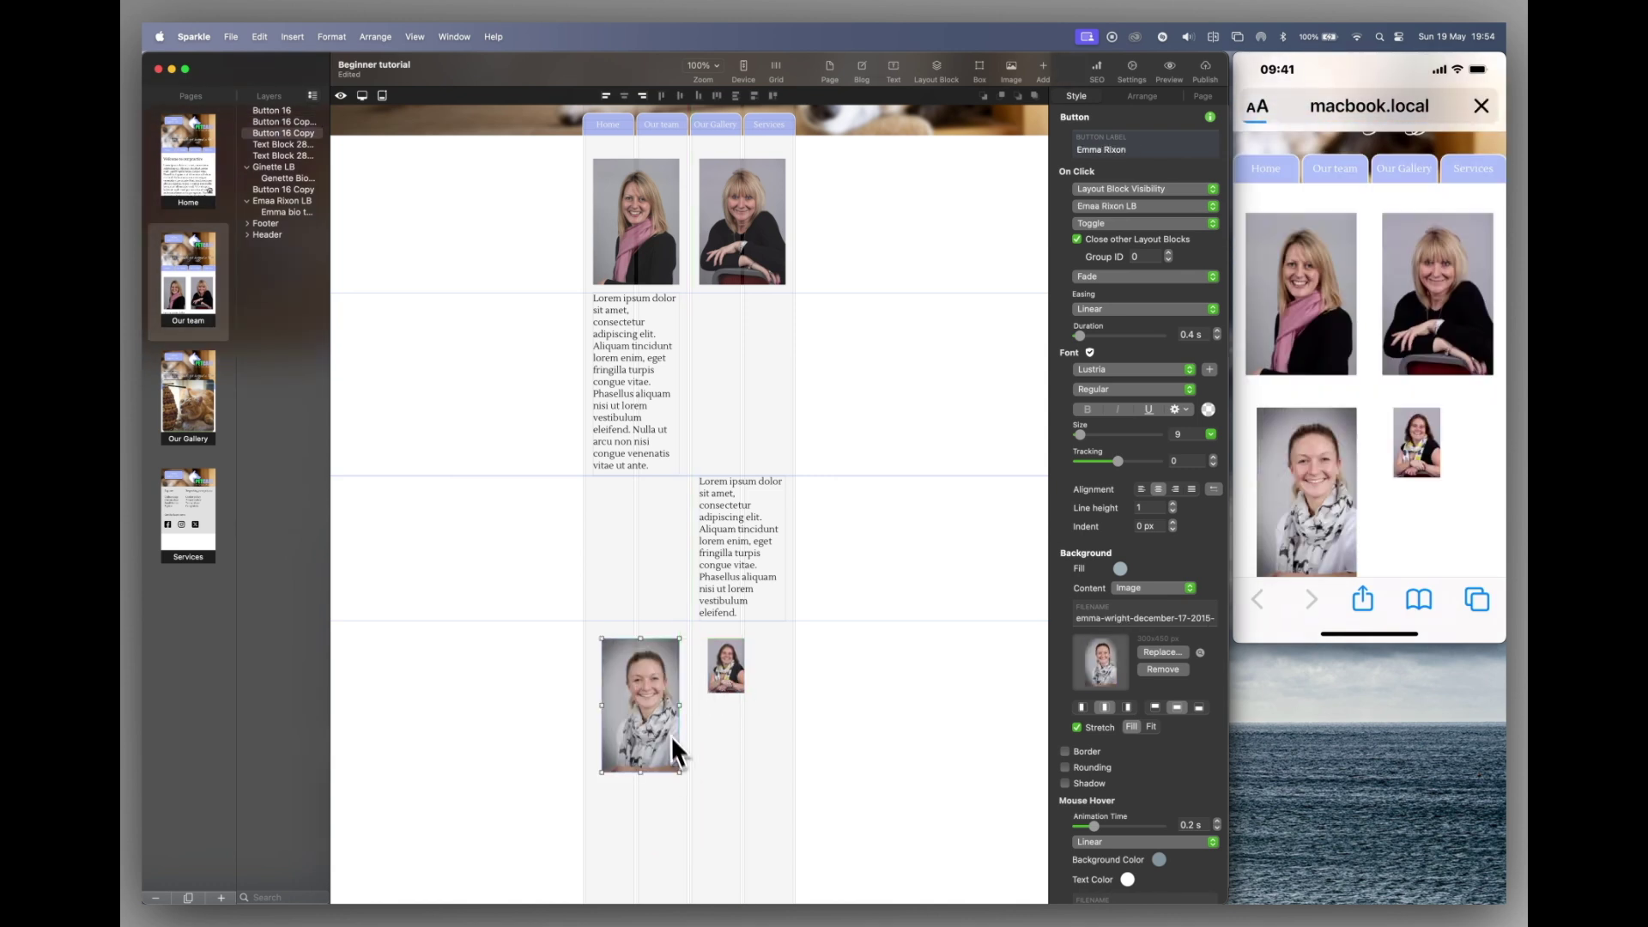
drag(648, 712, 785, 769)
click(743, 793)
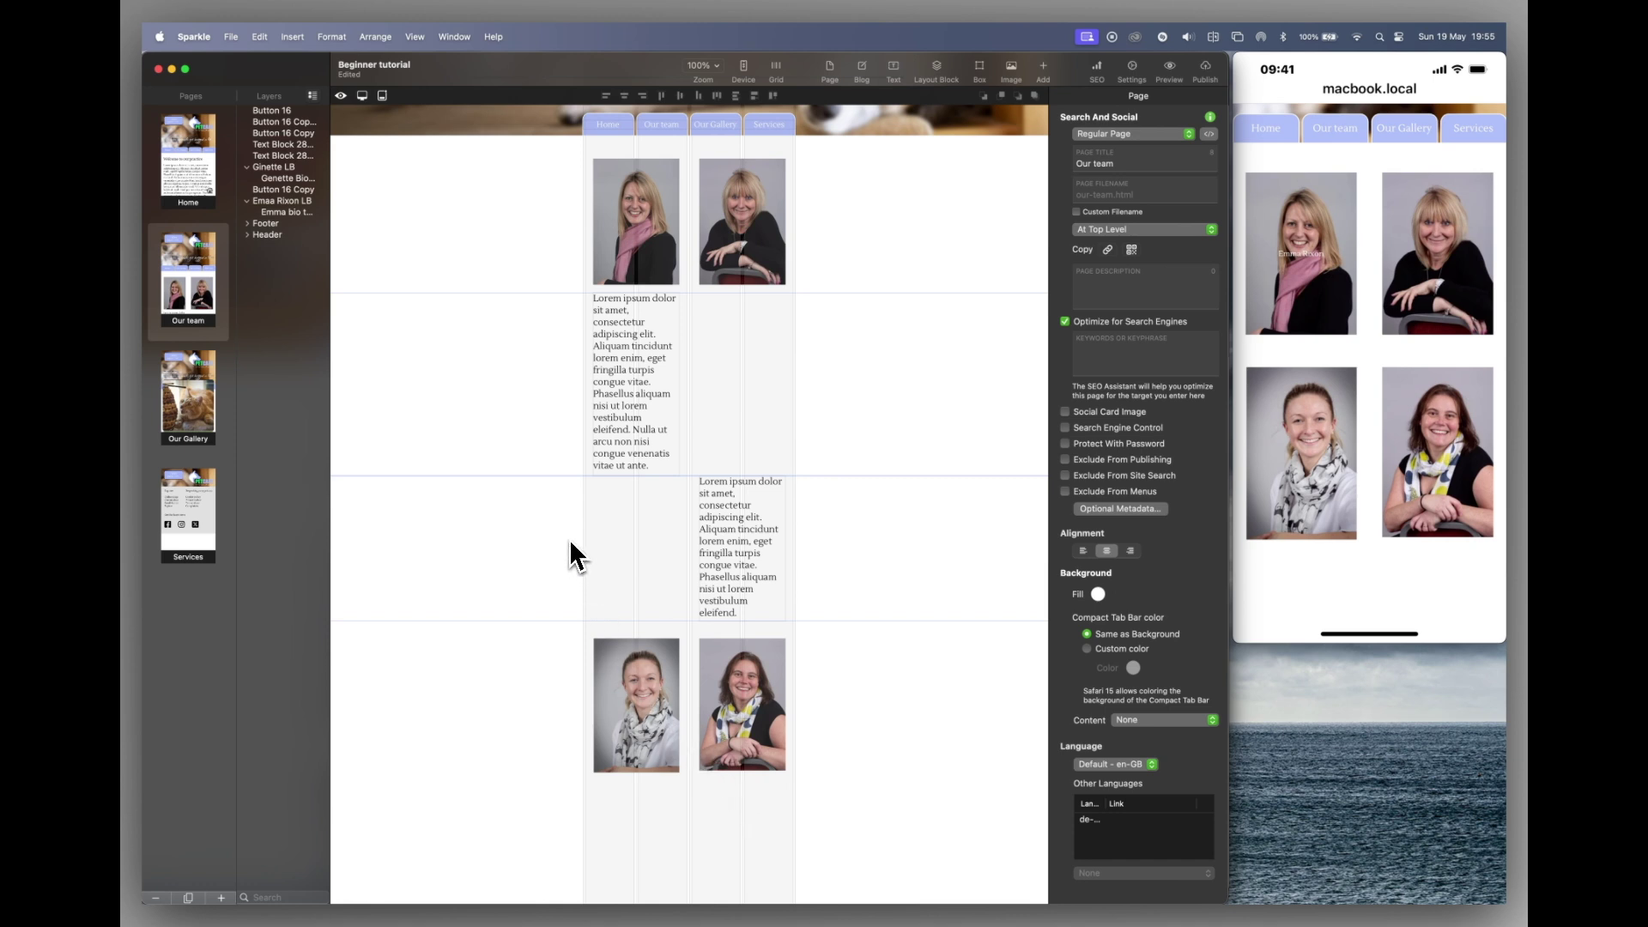
Step: Open the Our Gallery page and select its photo grid
click(192, 408)
click(793, 344)
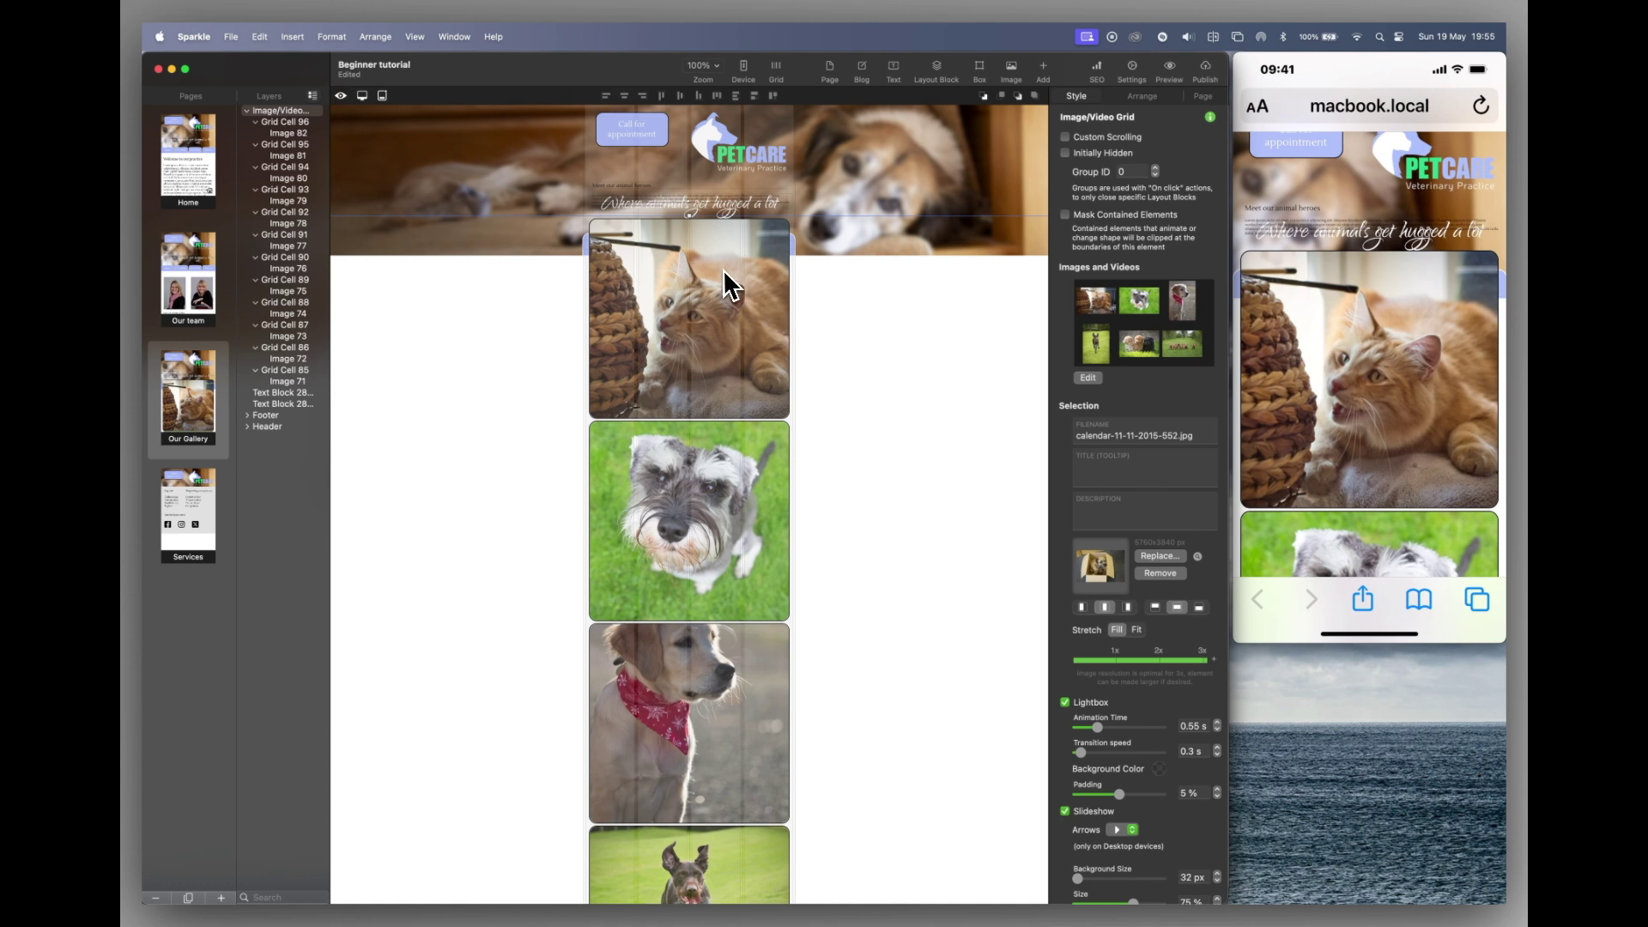
scroll(730, 403, down, 15)
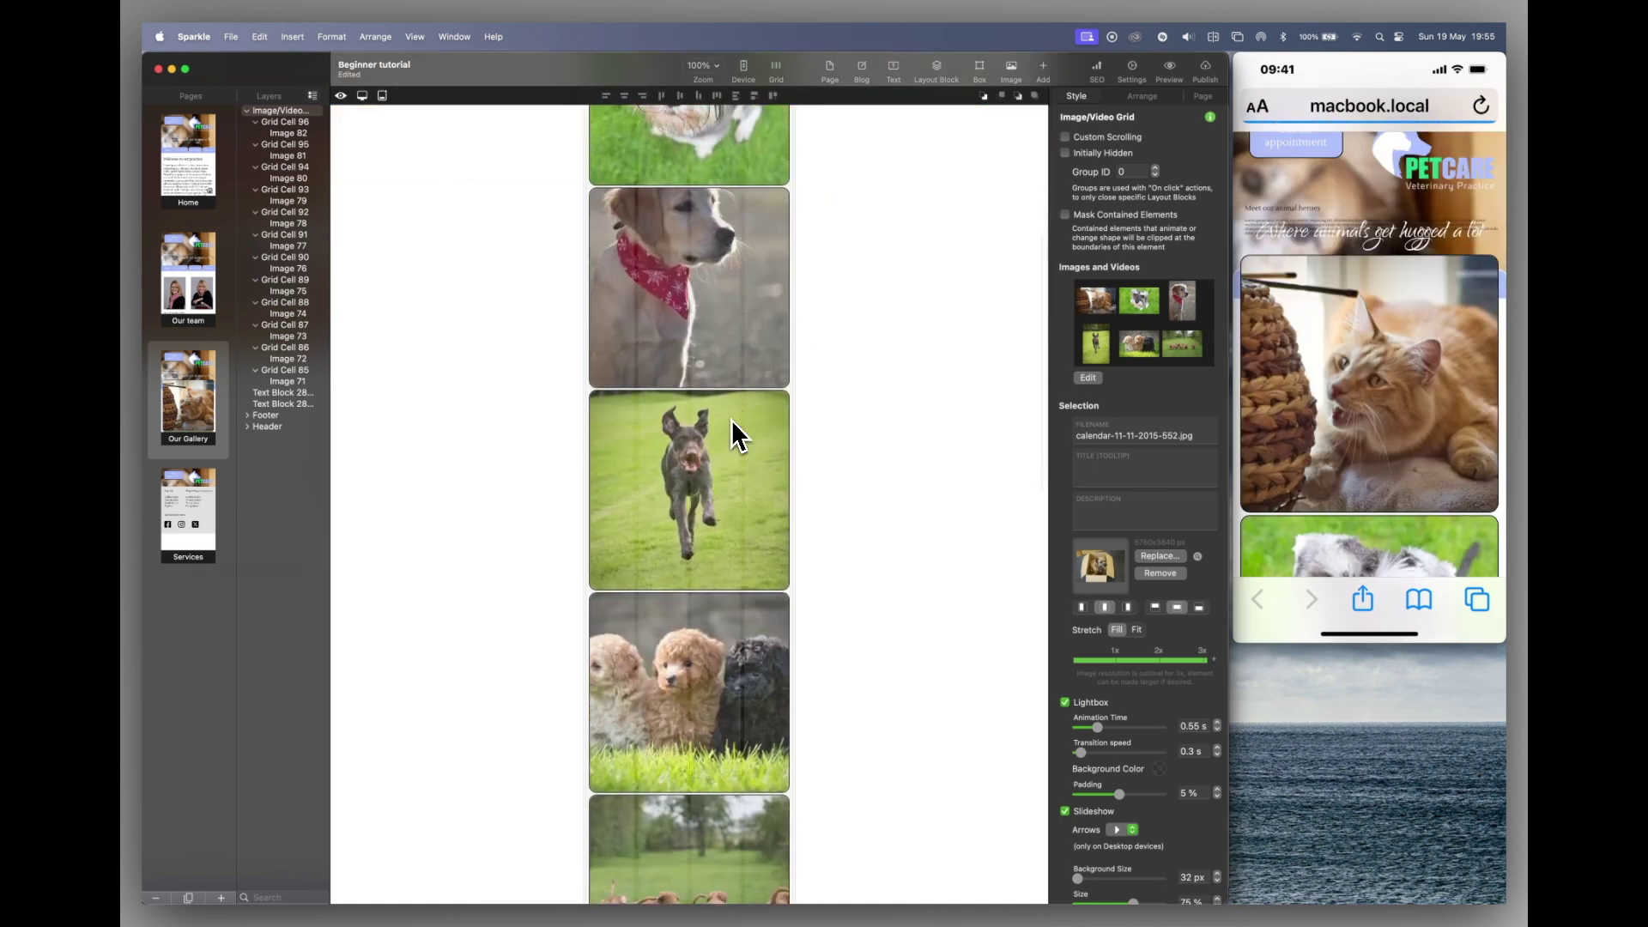
scroll(731, 419, down, 2)
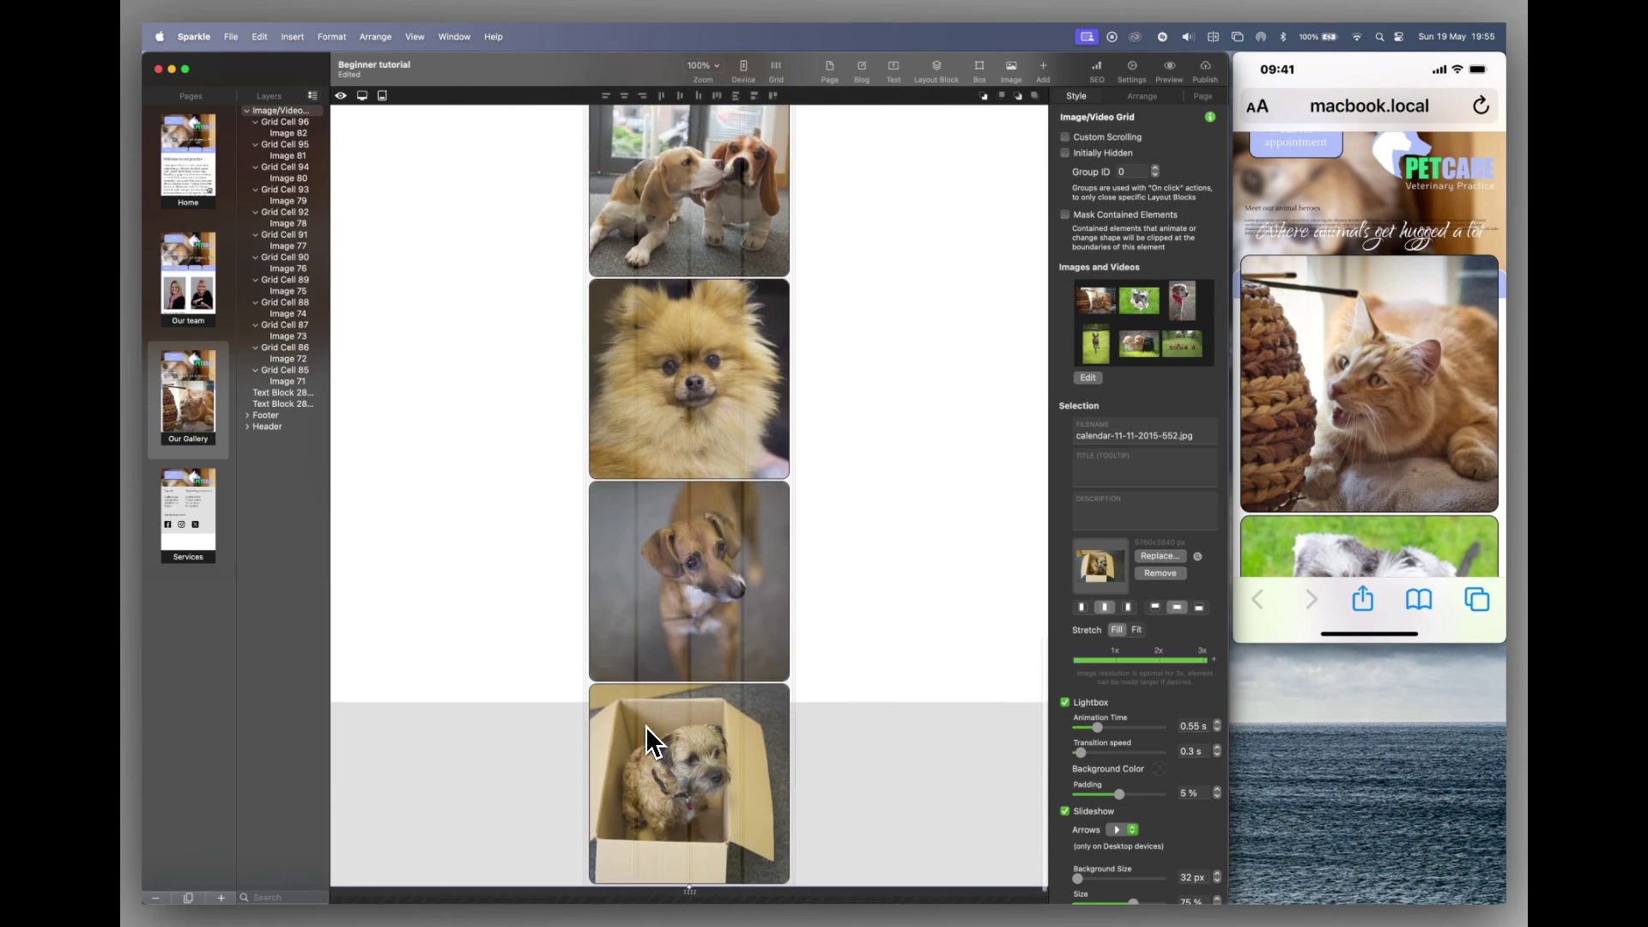
Step: Extend the page bottom and move the gallery down below the navigation buttons
drag(688, 892, 693, 916)
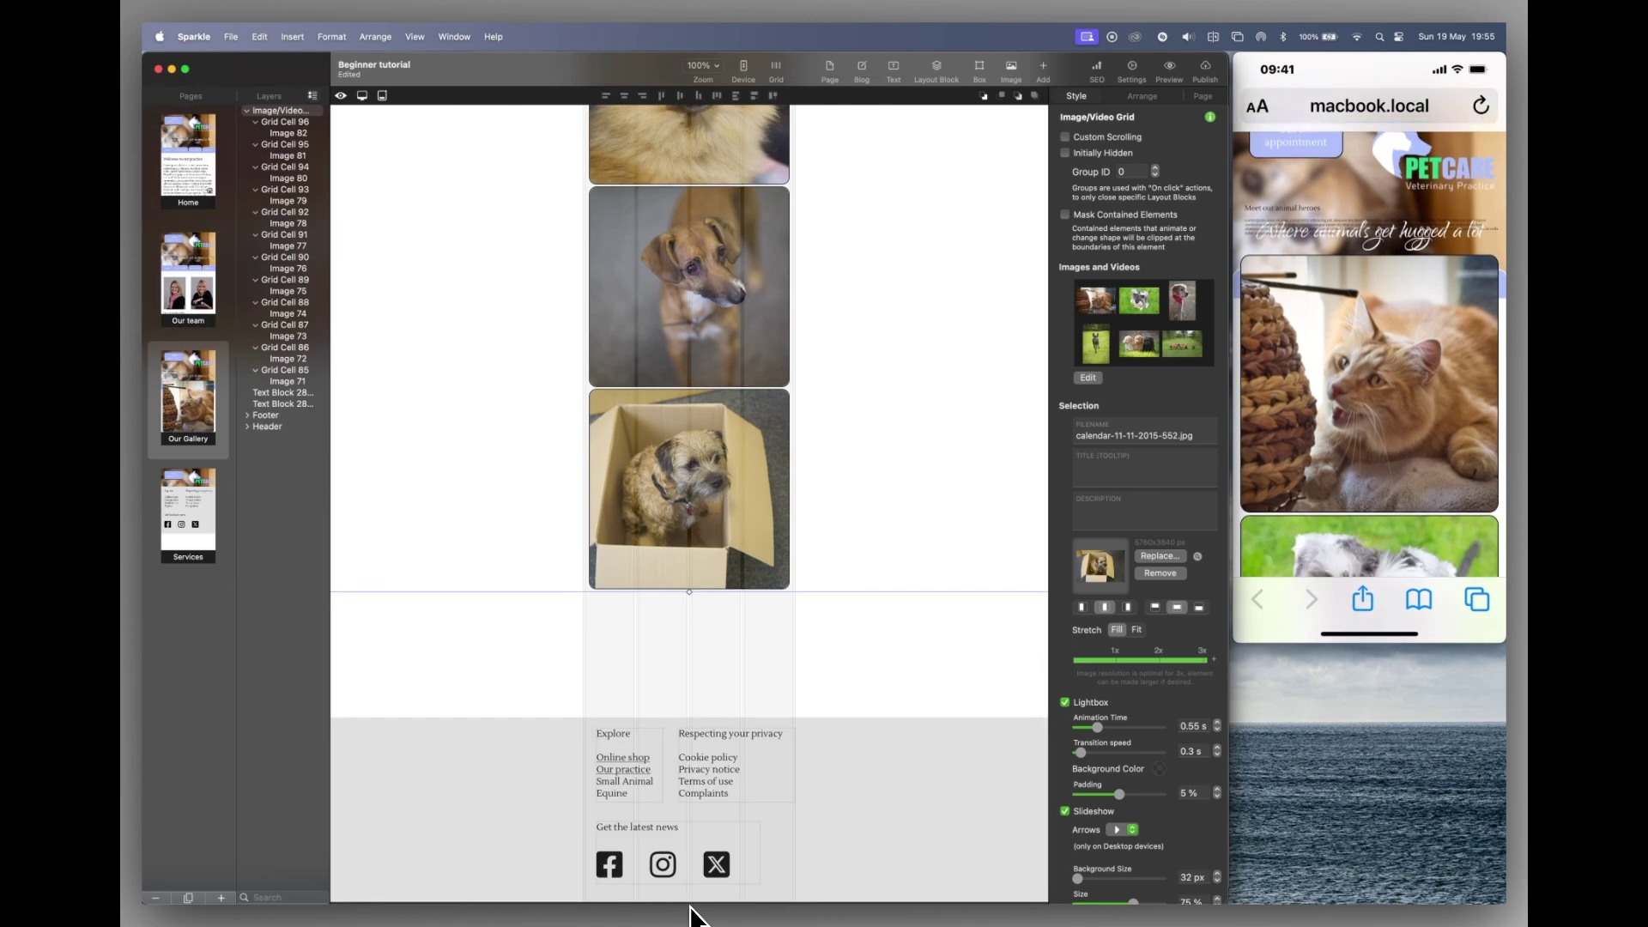
scroll(735, 441, up, 10)
scroll(729, 434, up, 8)
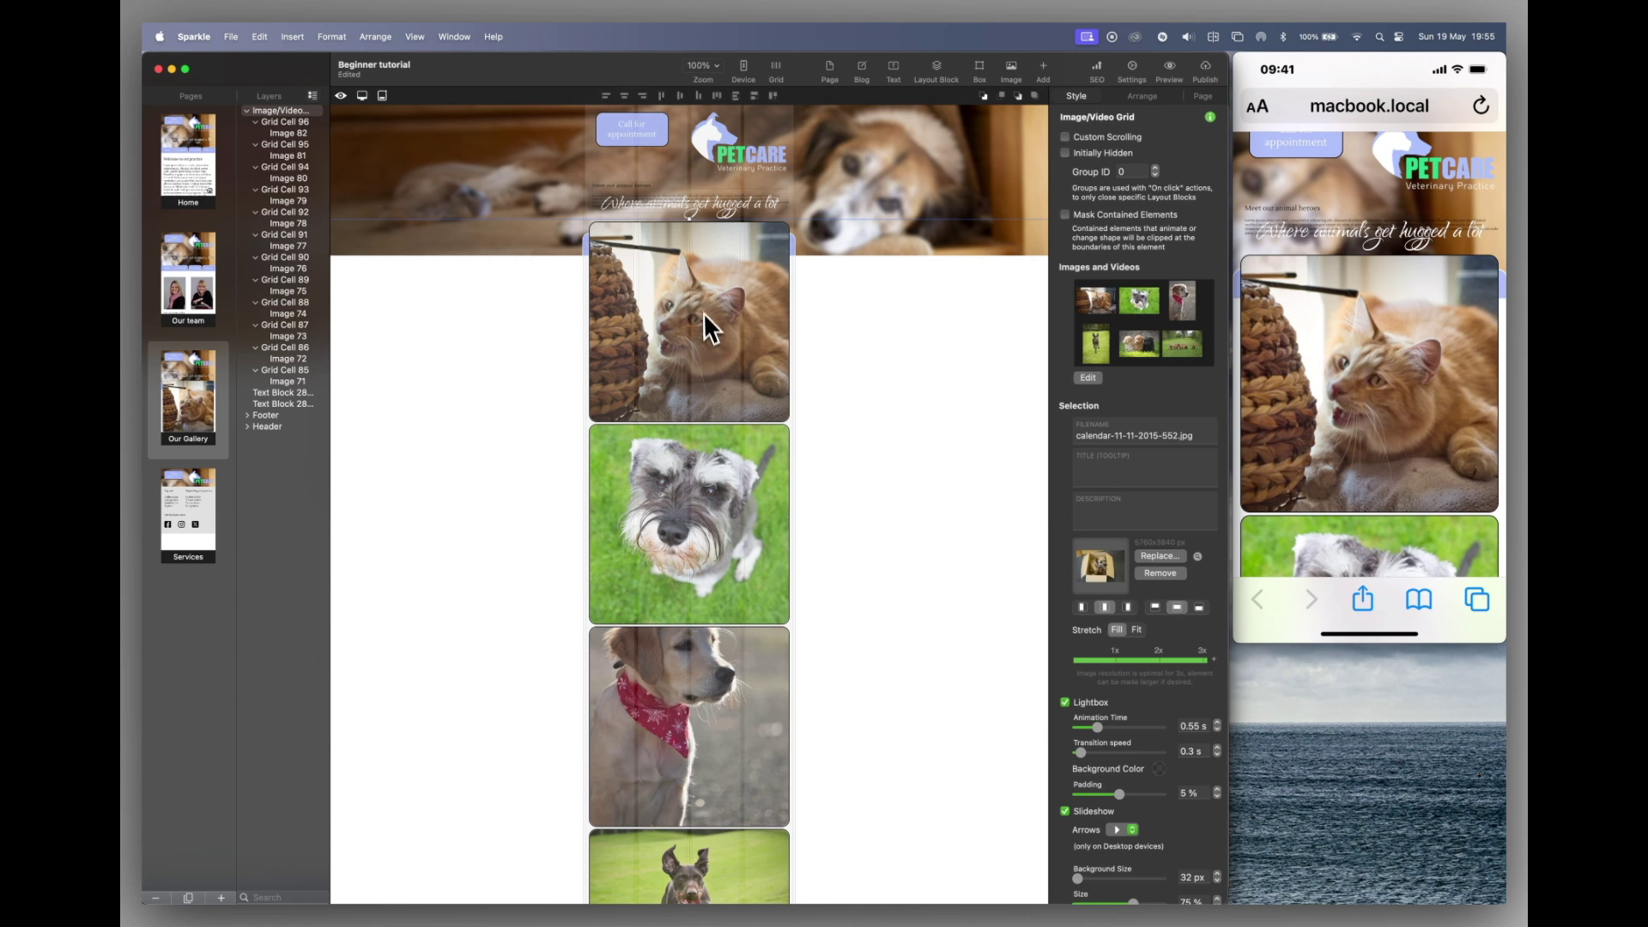
drag(703, 310, 698, 357)
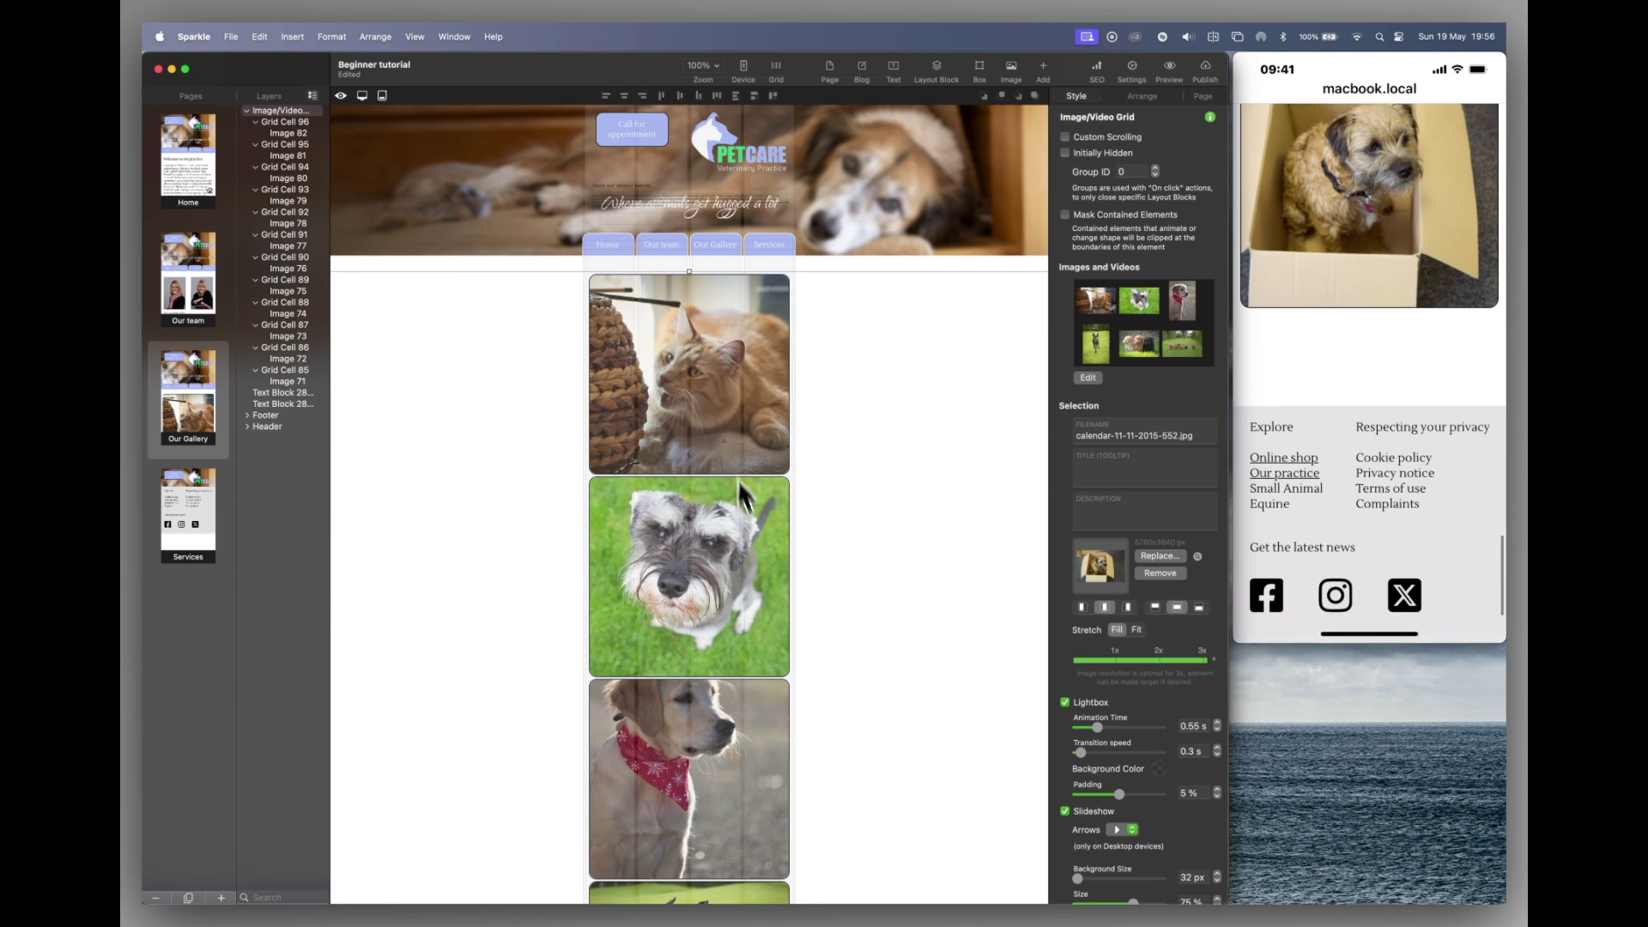
Step: Drag the Our Gallery page's bottom edge up so the footer sits just below the last photo
right_click(833, 635)
click(815, 448)
scroll(816, 448, down, 10)
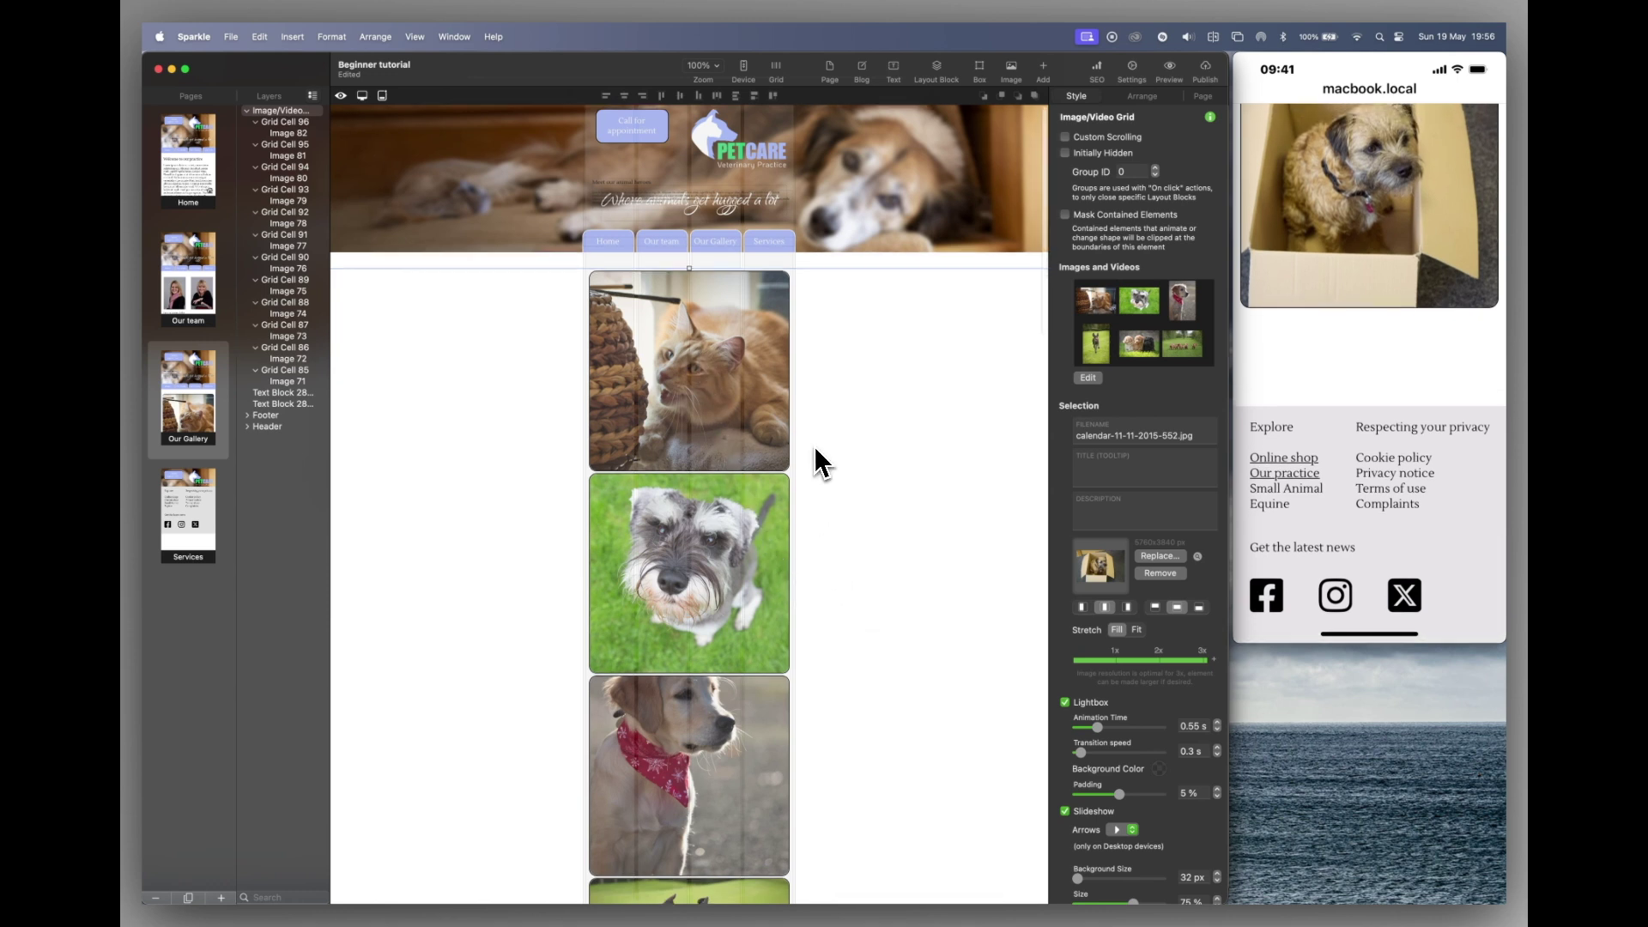
scroll(814, 445, down, 15)
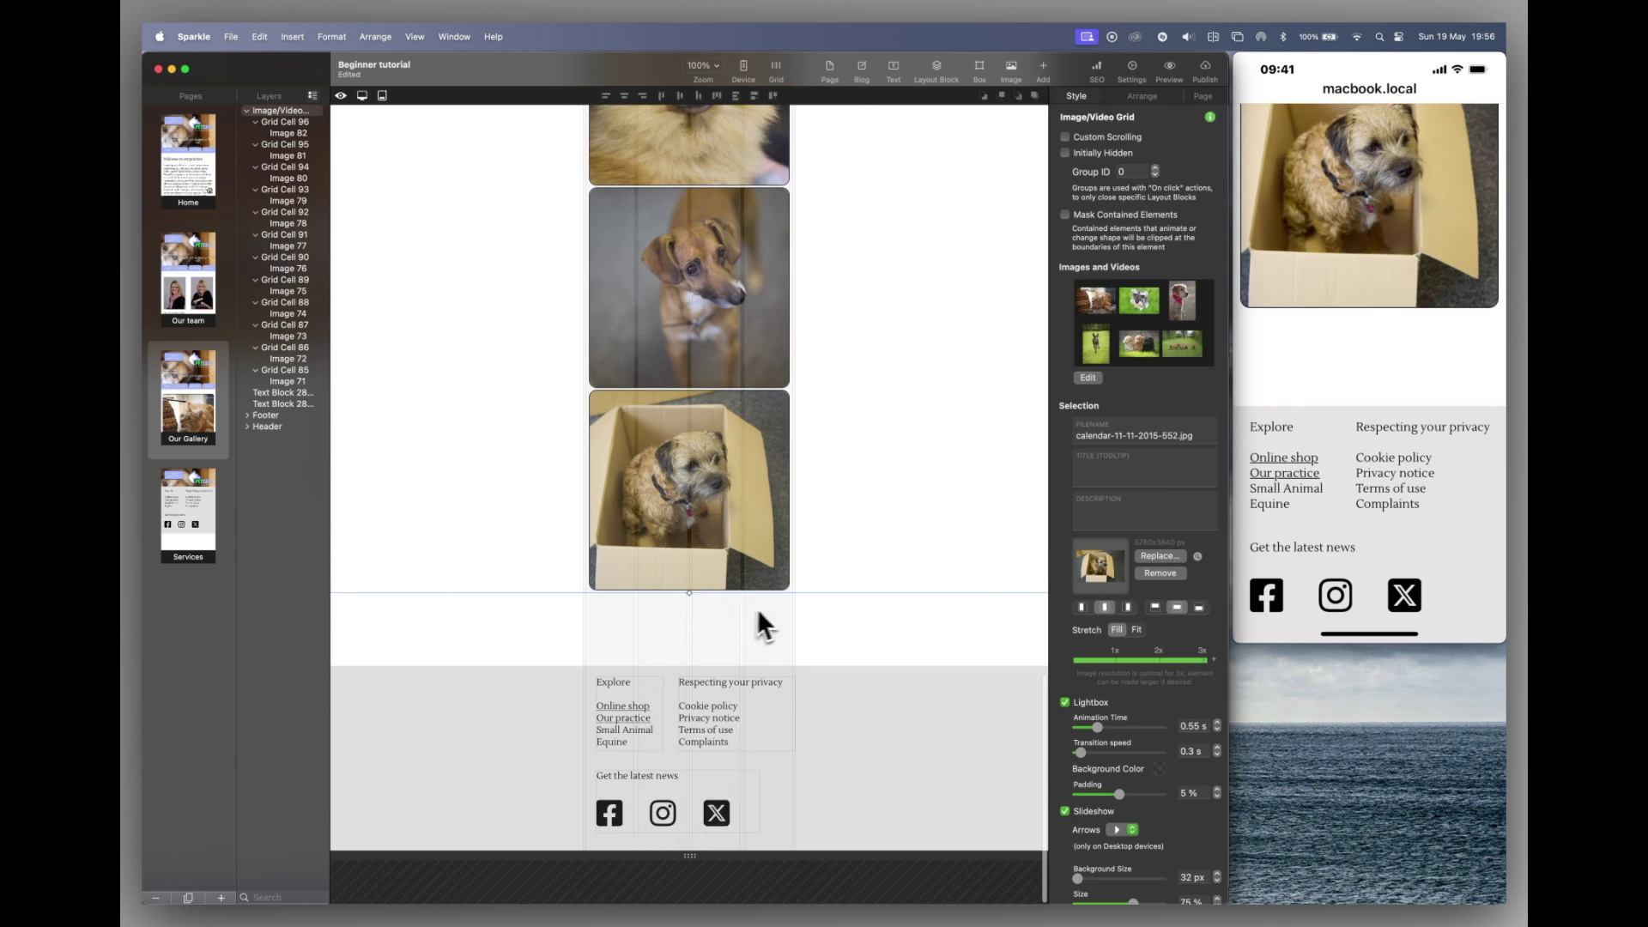
click(729, 619)
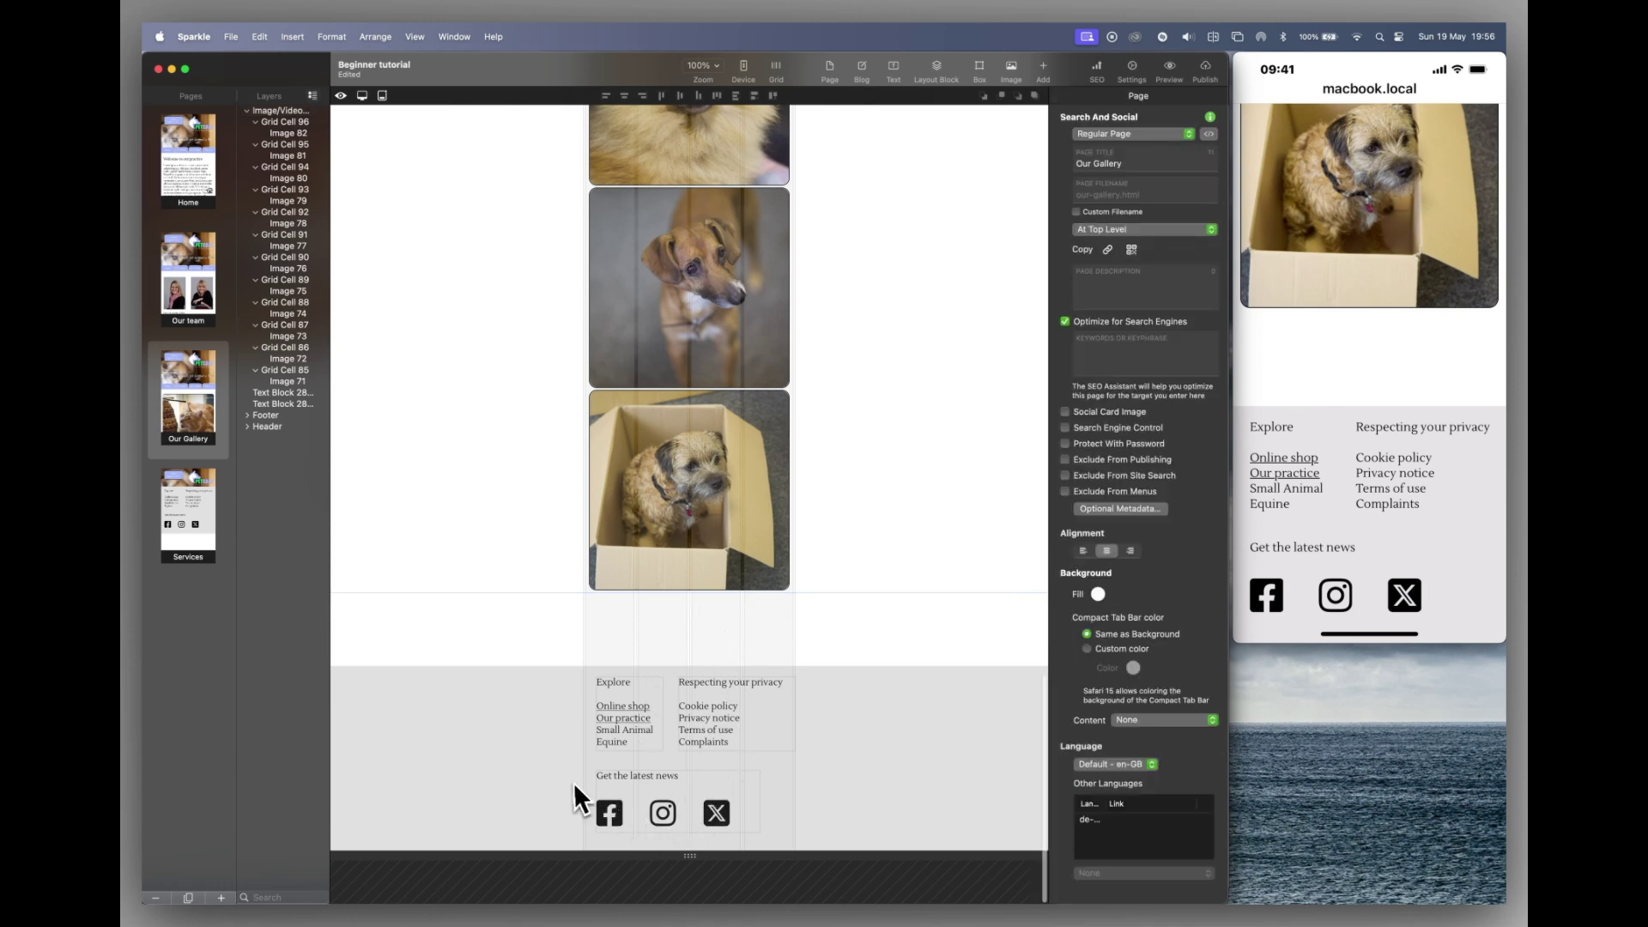
scroll(570, 785, up, 2)
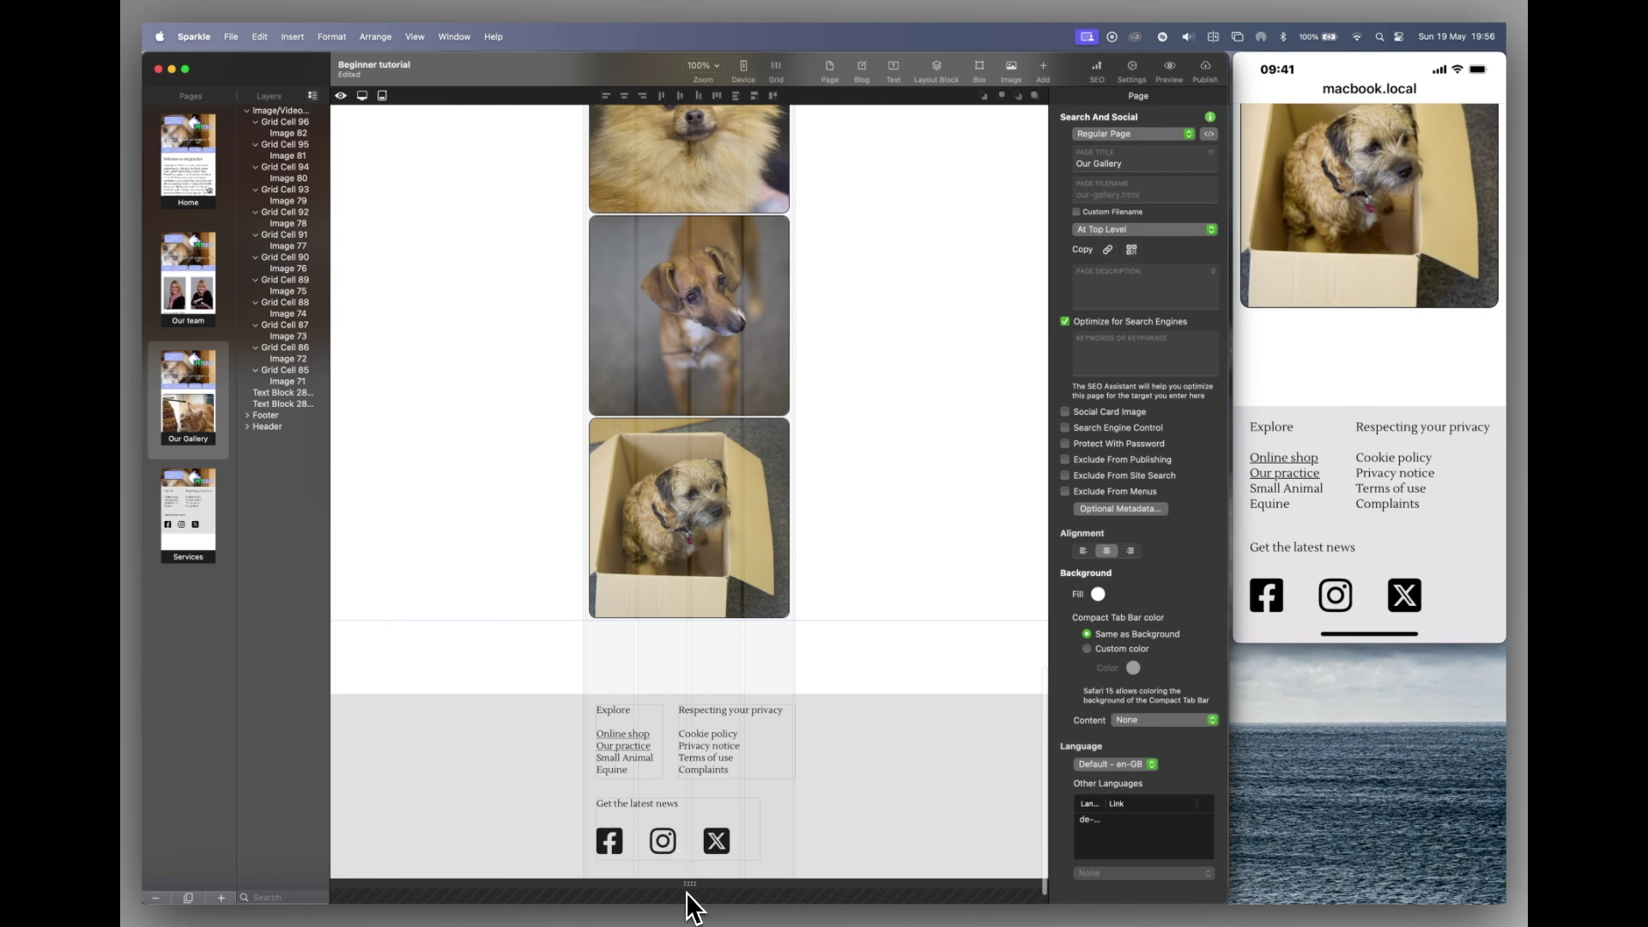
drag(687, 883, 692, 821)
scroll(913, 469, up, 10)
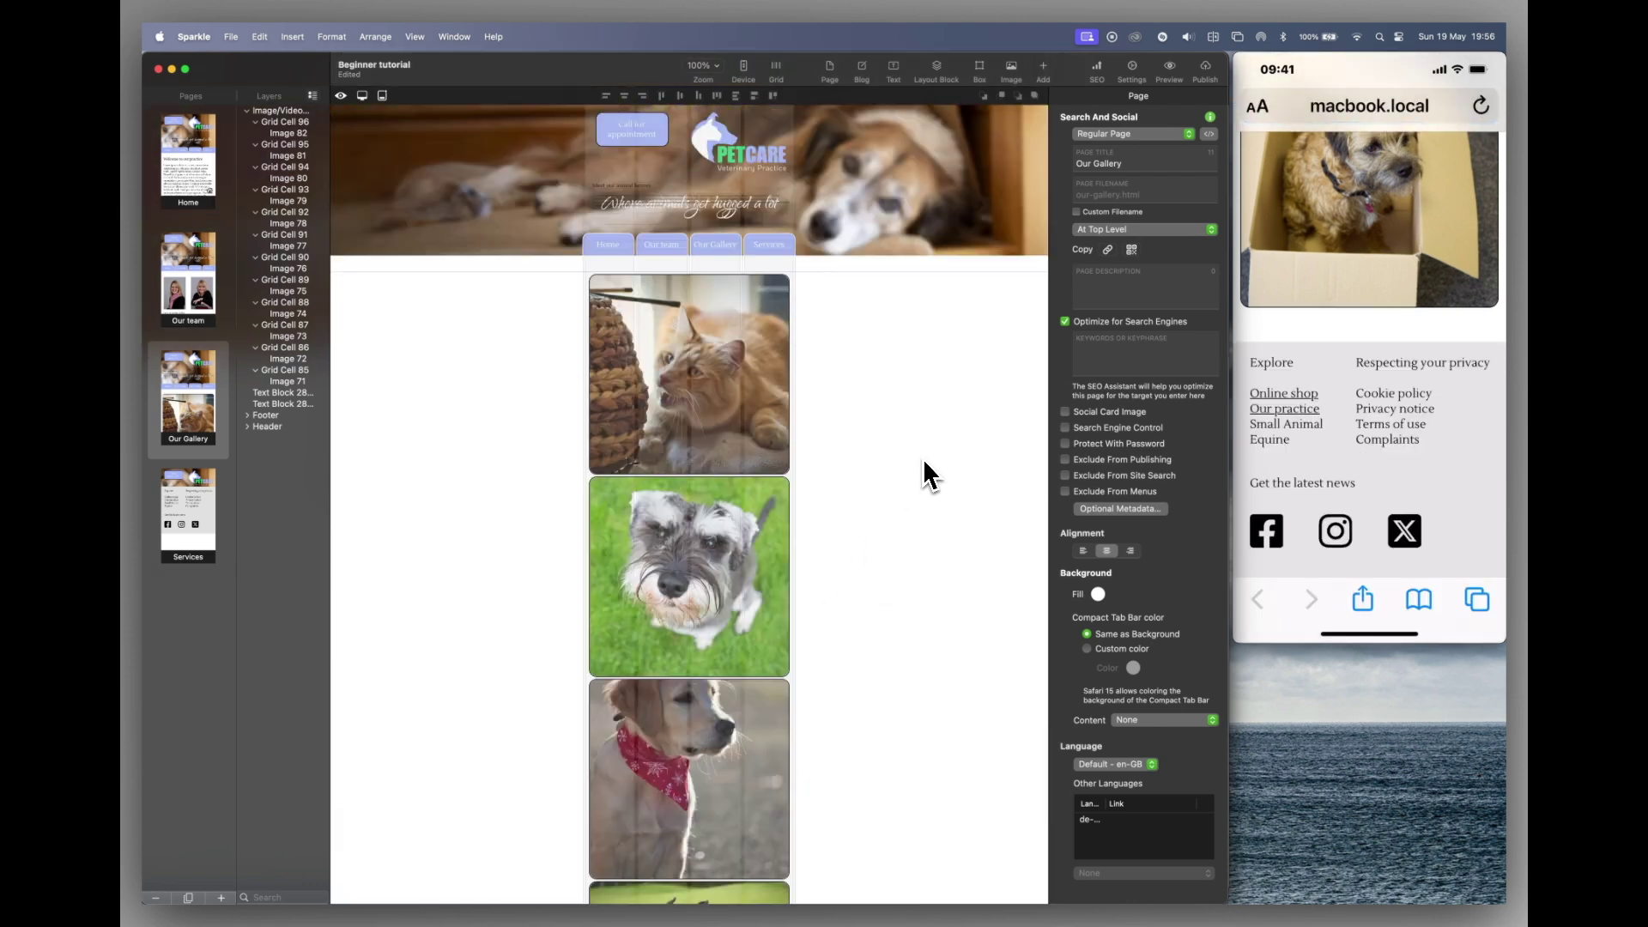